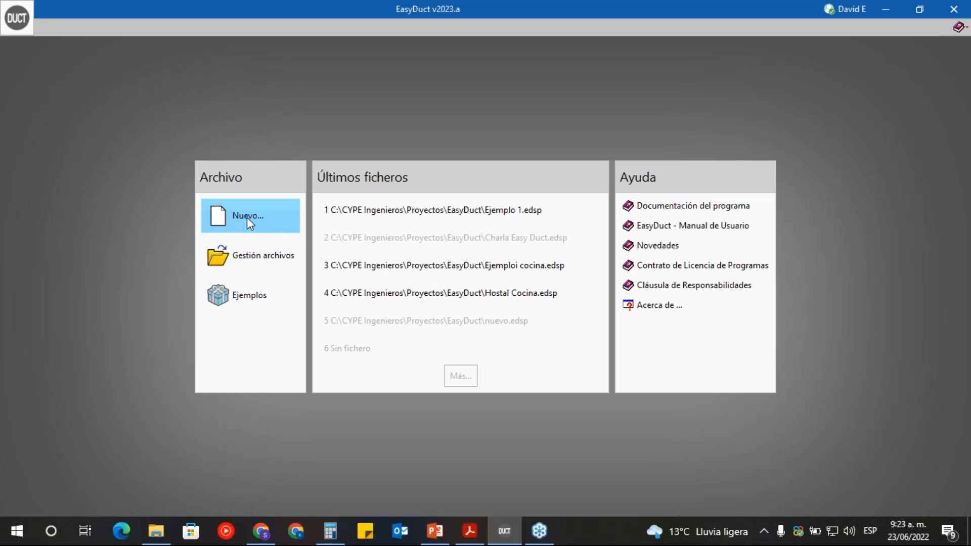
- Create a new project file named Ejemplo Cocinas with the description "Cocinas hostal"
{"action": "left_click", "coordinate": [247, 217]}
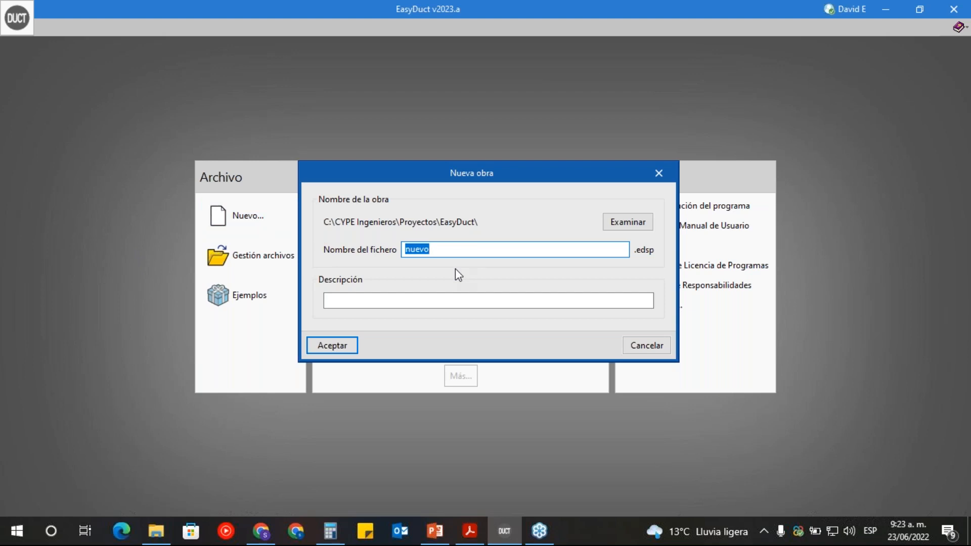
{"action": "type", "text": "Ejemplo Cocinas"}
{"action": "left_click", "coordinate": [429, 300]}
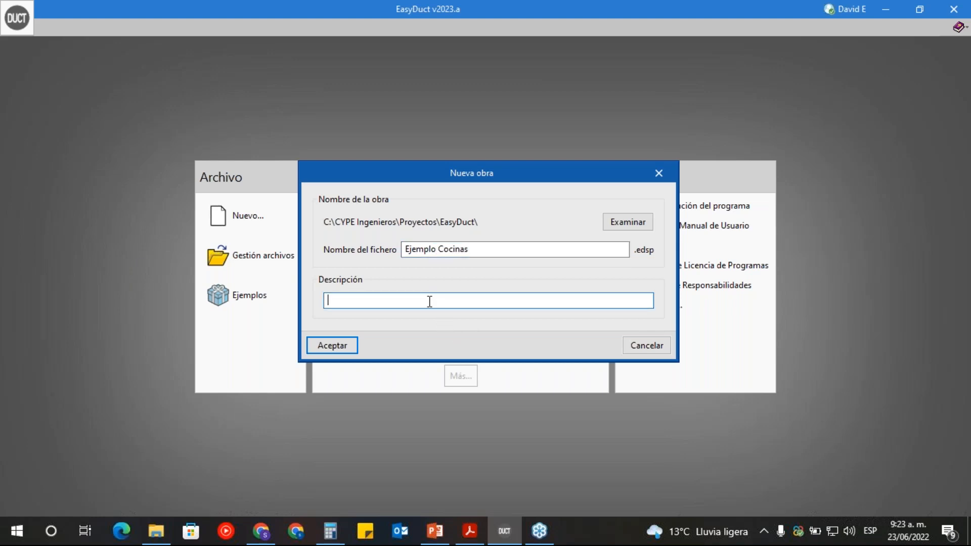
{"action": "type", "text": "Cocnias"}
{"action": "key", "text": "BackSpace"}
{"action": "key", "text": "BackSpace"}
{"action": "key", "text": "BackSpace"}
{"action": "key", "text": "BackSpace"}
{"action": "type", "text": "inas hostal"}
{"action": "left_click", "coordinate": [326, 346]}
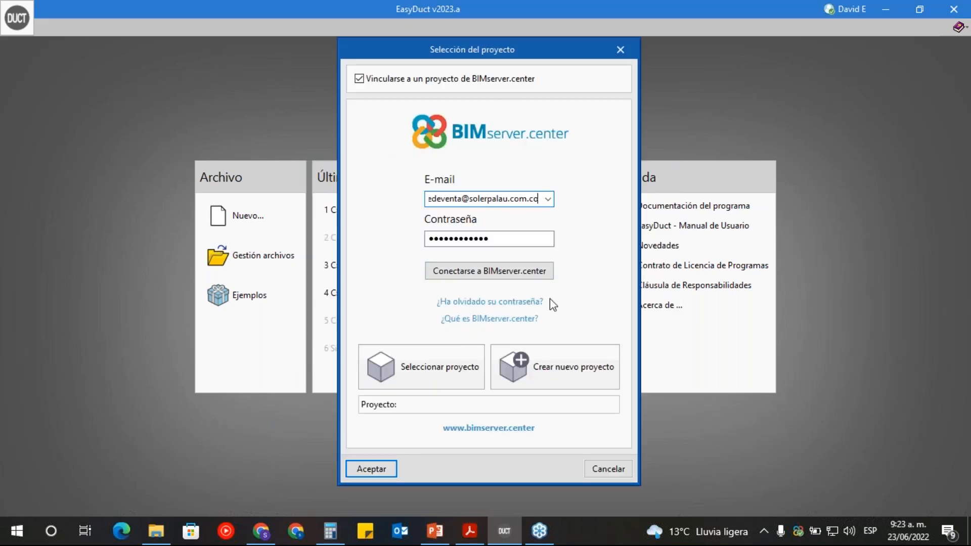
- Connect to BIMserver.center with the stored account and link the job to the existing project Prueba hostal
{"action": "left_click", "coordinate": [462, 276]}
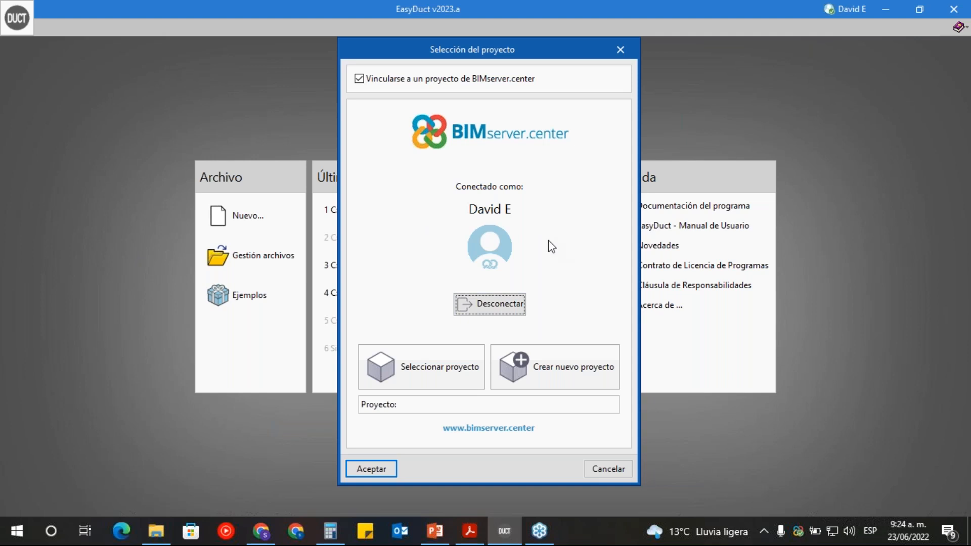
{"action": "left_click", "coordinate": [433, 379]}
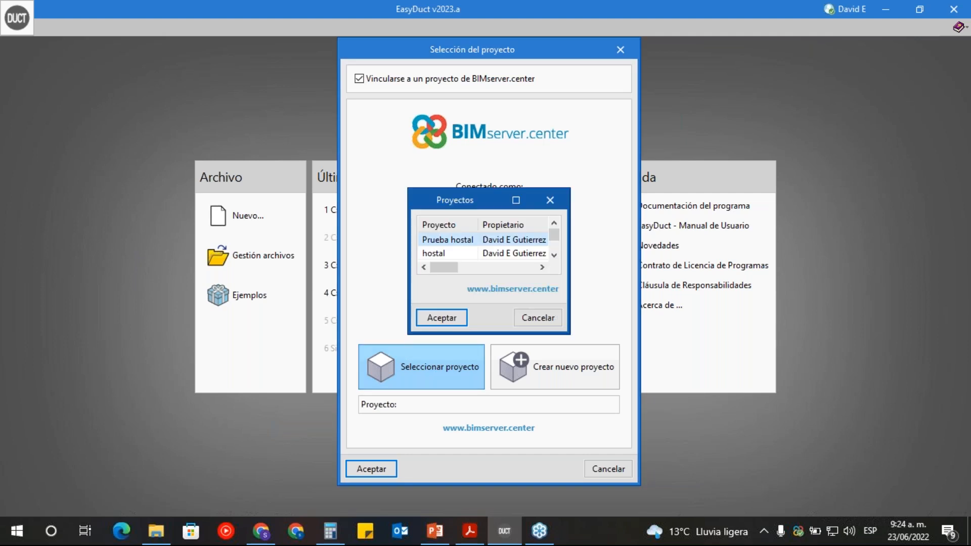
{"action": "left_click", "coordinate": [555, 254]}
{"action": "left_click", "coordinate": [555, 254]}
{"action": "left_click", "coordinate": [554, 255]}
{"action": "left_click_drag", "start_coordinate": [555, 246], "coordinate": [555, 234]}
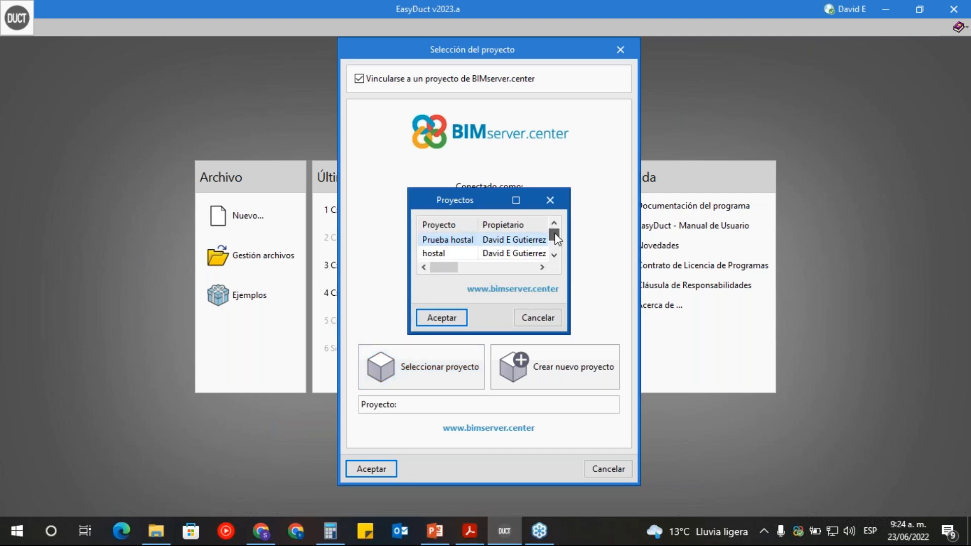
{"action": "double_click", "coordinate": [463, 240]}
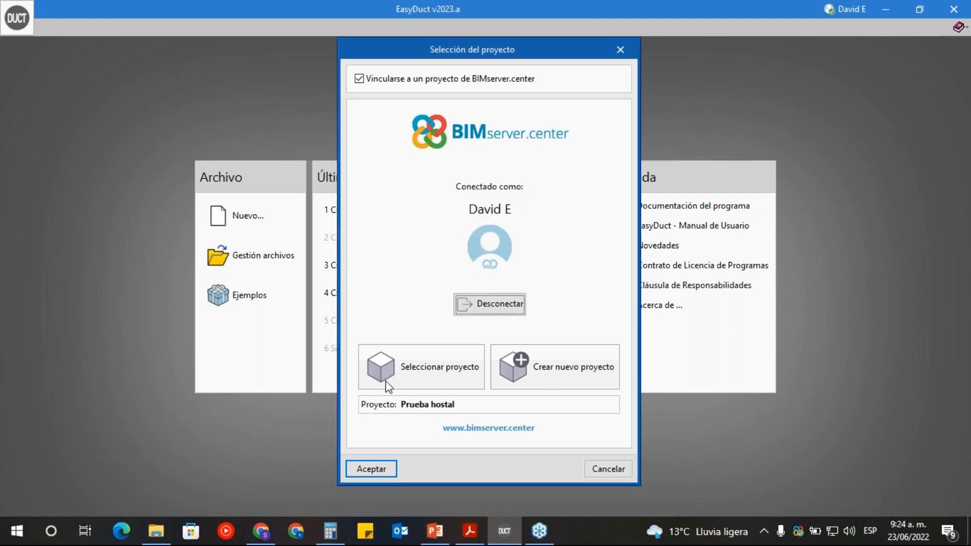
{"action": "left_click", "coordinate": [375, 469]}
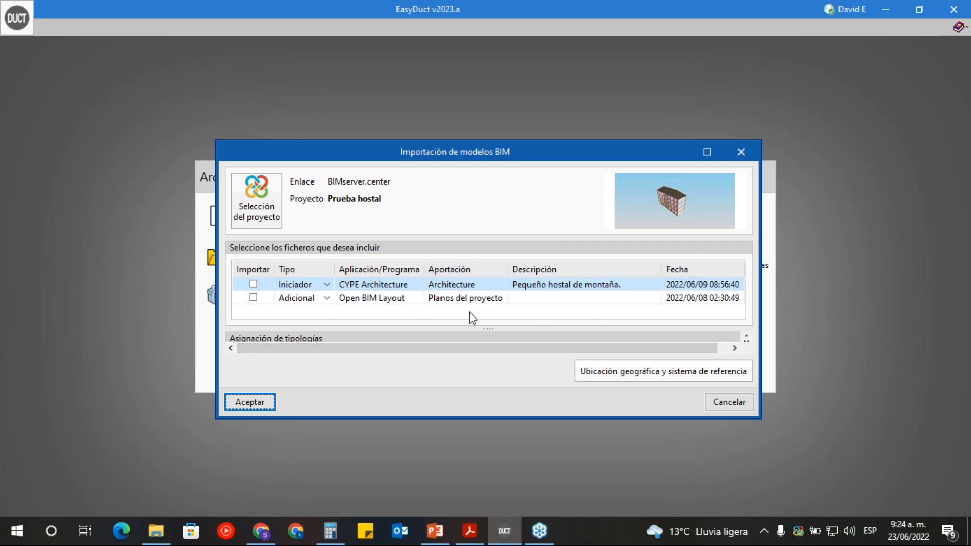
- Include both the CYPE Architecture model and the Open BIM Layout project plans in the BIM import
{"action": "left_click", "coordinate": [255, 284]}
{"action": "left_click", "coordinate": [253, 298]}
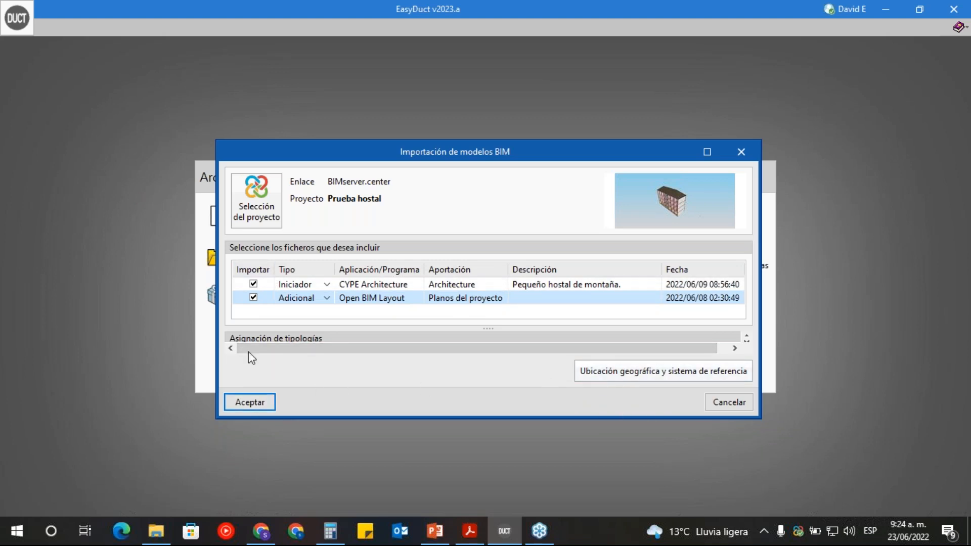
{"action": "left_click", "coordinate": [245, 406]}
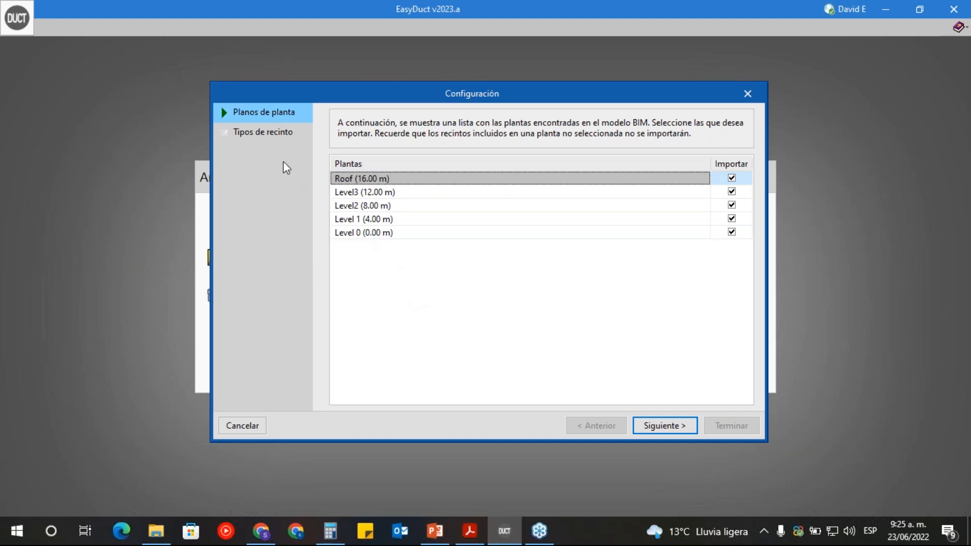
- Exclude every room type except Cocina, keep all floors selected, and complete the BIM import
{"action": "left_click", "coordinate": [268, 132]}
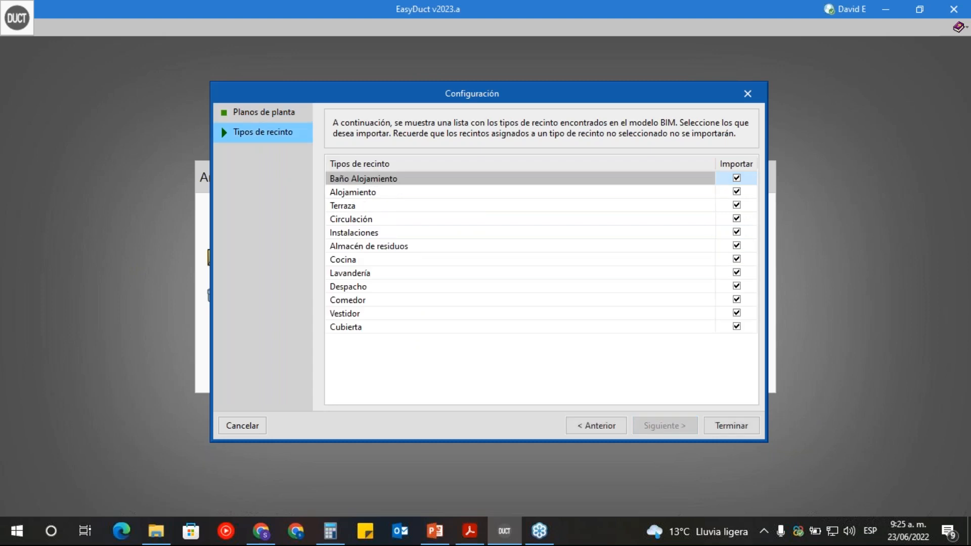
{"action": "left_click", "coordinate": [273, 113]}
{"action": "left_click", "coordinate": [271, 131]}
{"action": "left_click", "coordinate": [740, 178]}
{"action": "left_click", "coordinate": [737, 192]}
{"action": "left_click", "coordinate": [736, 205]}
{"action": "left_click", "coordinate": [736, 219]}
{"action": "left_click", "coordinate": [736, 232]}
{"action": "left_click", "coordinate": [736, 246]}
{"action": "left_click", "coordinate": [736, 259]}
{"action": "left_click", "coordinate": [737, 273]}
{"action": "left_click", "coordinate": [736, 286]}
{"action": "left_click", "coordinate": [737, 300]}
{"action": "left_click", "coordinate": [737, 313]}
{"action": "left_click", "coordinate": [736, 327]}
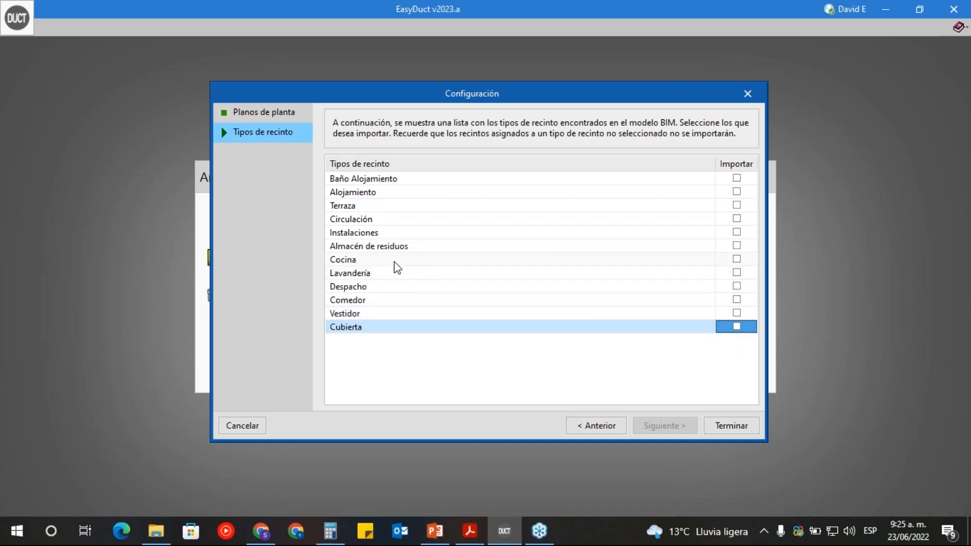
{"action": "left_click", "coordinate": [737, 259]}
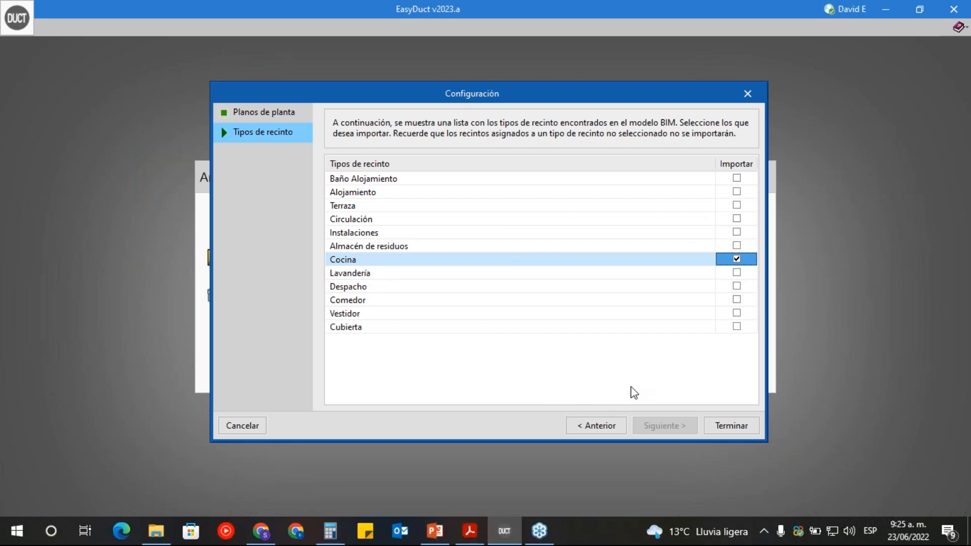
{"action": "left_click", "coordinate": [720, 426]}
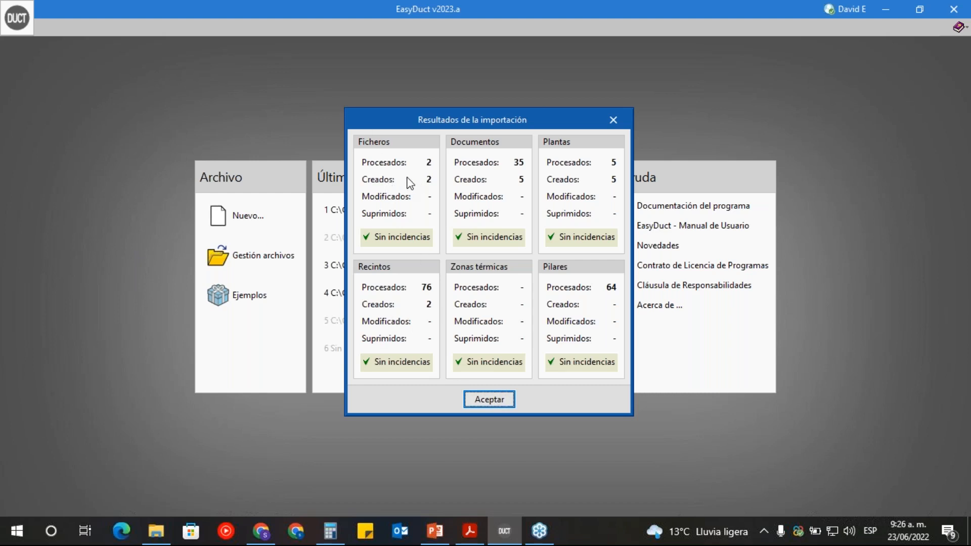
{"action": "left_click", "coordinate": [489, 400]}
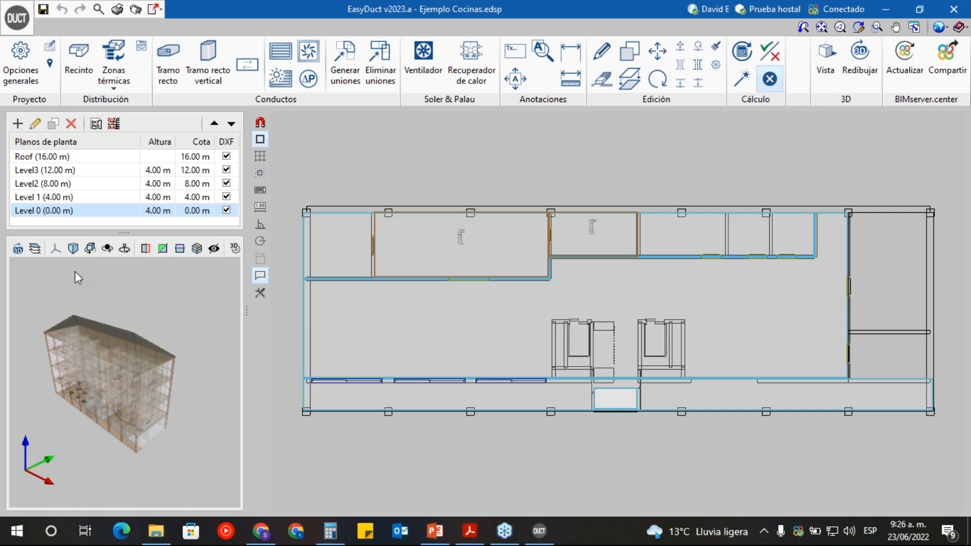
- Switch the BIM model in the 3D preview from transparent to solid display
{"action": "left_click", "coordinate": [35, 249]}
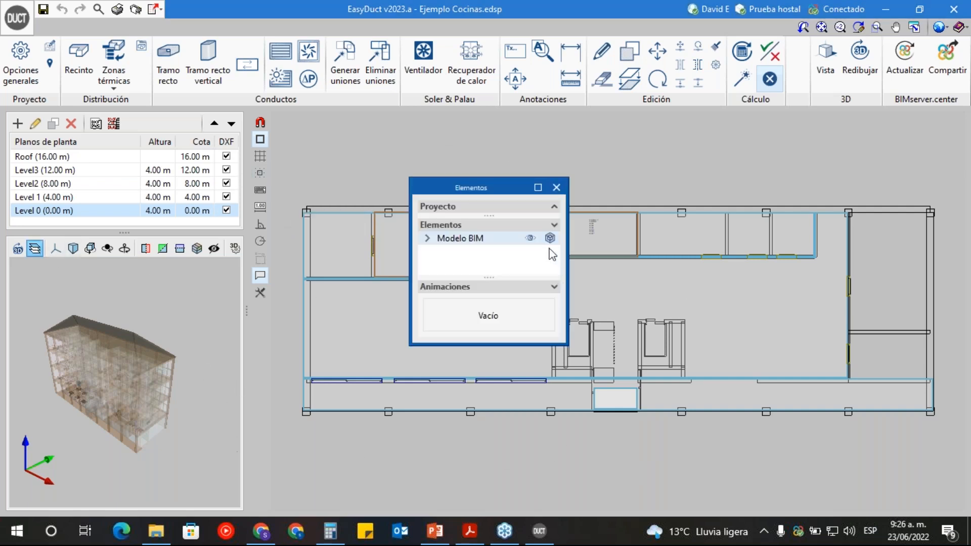
{"action": "left_click", "coordinate": [553, 226]}
{"action": "left_click", "coordinate": [552, 225]}
{"action": "left_click", "coordinate": [551, 239]}
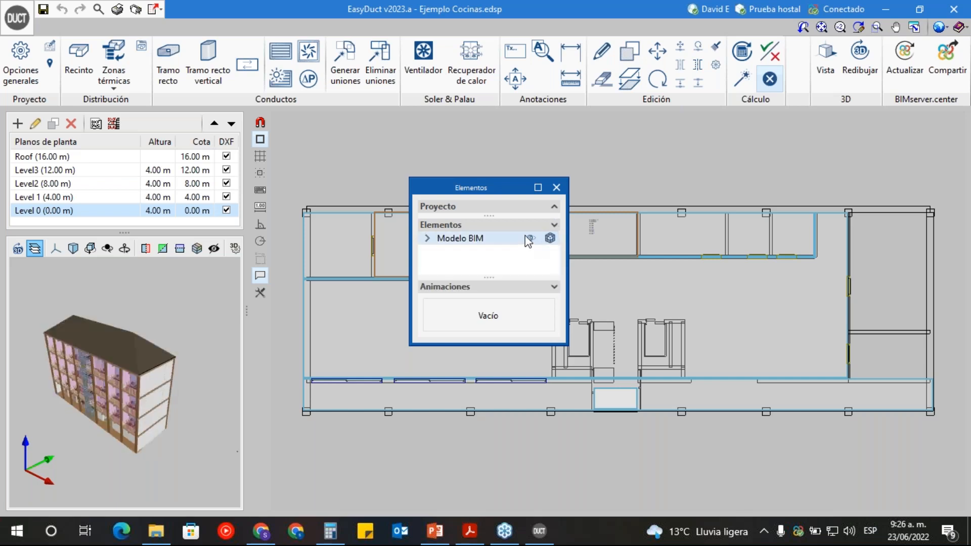
{"action": "left_click", "coordinate": [557, 188]}
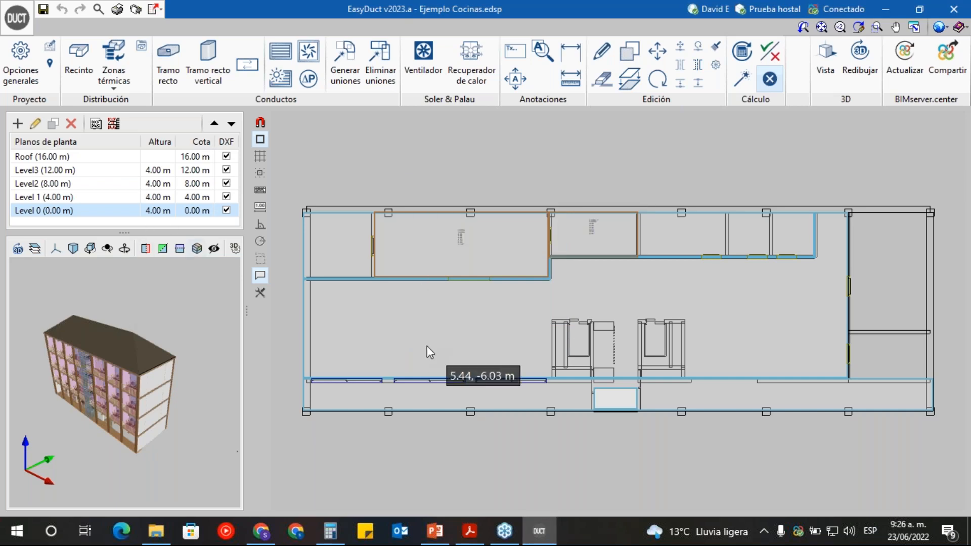
- Examine the two kitchen rooms and their labels on the Level 0 floor plan
{"action": "scroll", "coordinate": [599, 234], "scroll_direction": "up", "scroll_amount": 5}
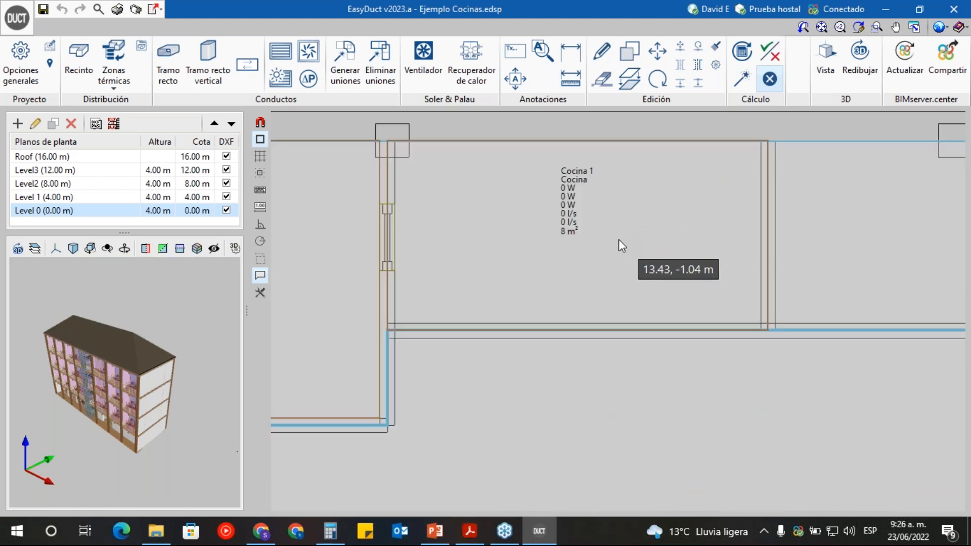
{"action": "scroll", "coordinate": [553, 262], "scroll_direction": "down", "scroll_amount": 6}
{"action": "middle_click_drag", "start_coordinate": [431, 285], "coordinate": [533, 279]}
{"action": "scroll", "coordinate": [486, 262], "scroll_direction": "up", "scroll_amount": 4}
{"action": "scroll", "coordinate": [486, 268], "scroll_direction": "up", "scroll_amount": 2}
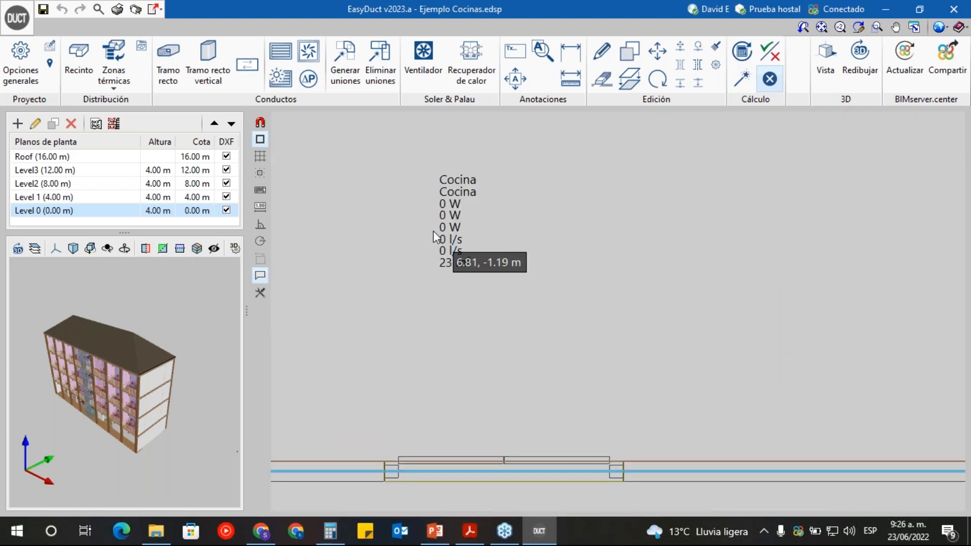
{"action": "scroll", "coordinate": [527, 262], "scroll_direction": "down", "scroll_amount": 5}
{"action": "scroll", "coordinate": [540, 278], "scroll_direction": "up", "scroll_amount": 3}
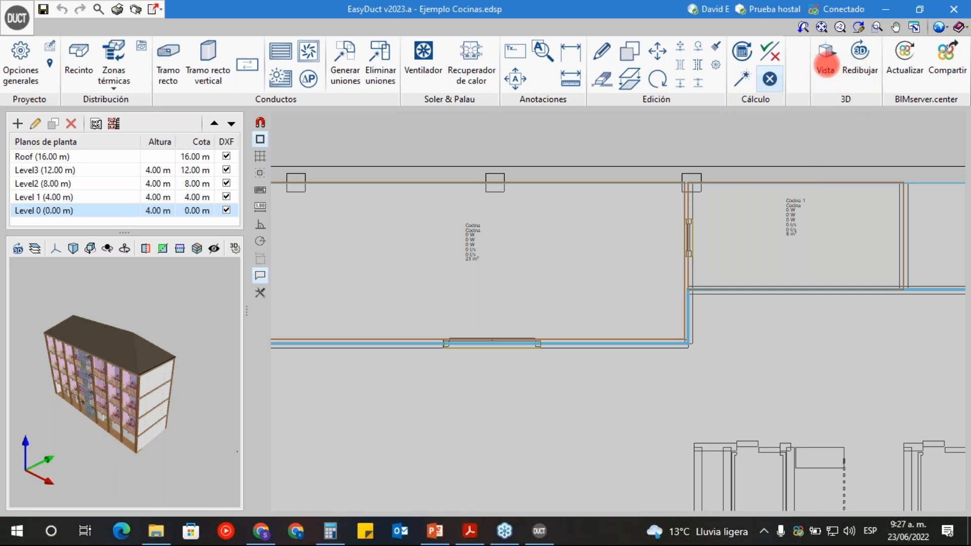
- Open the separate 3D view of the building, then reposition and enlarge its window
{"action": "left_click", "coordinate": [826, 66]}
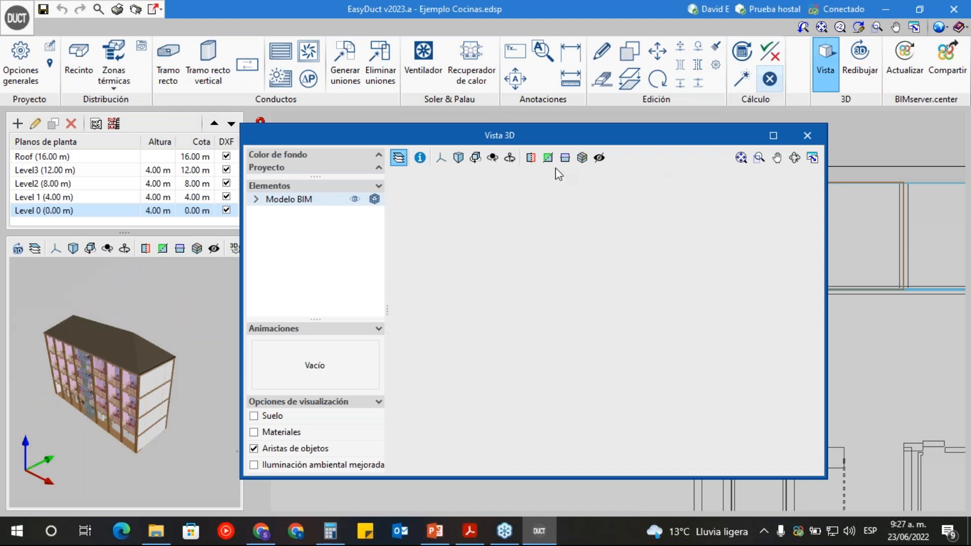
{"action": "left_click_drag", "start_coordinate": [435, 132], "coordinate": [297, 75]}
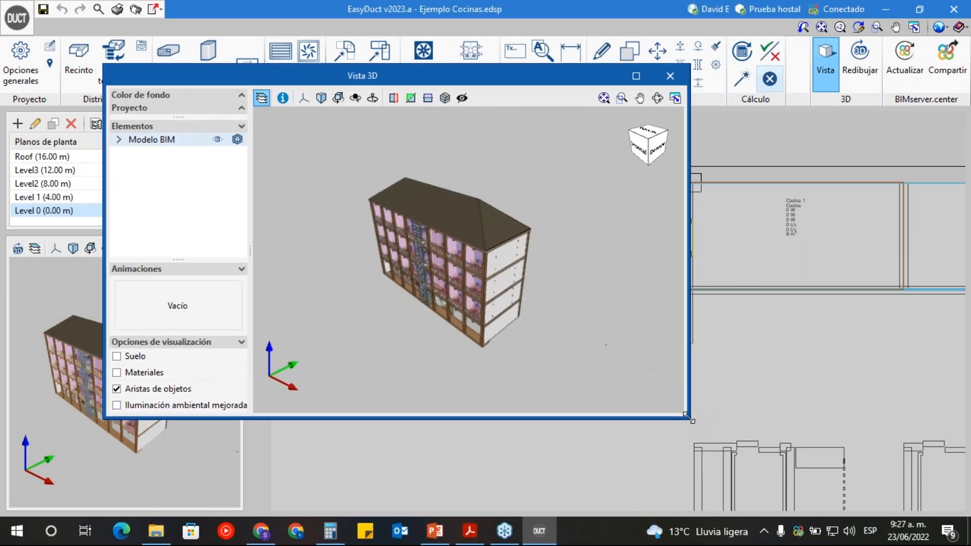
{"action": "left_click_drag", "start_coordinate": [689, 417], "coordinate": [742, 499]}
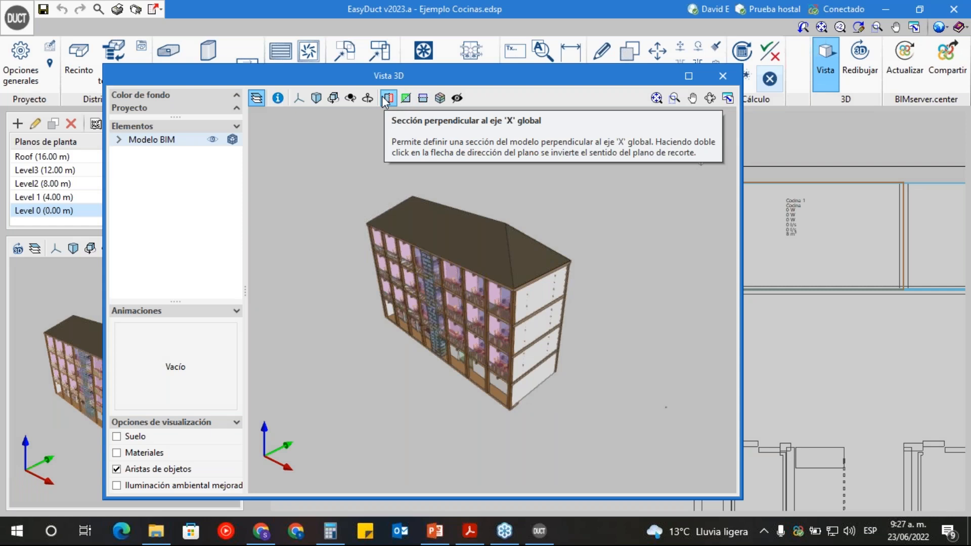
- Cut the 3D model perpendicular to the global Z axis down to the ground floor and examine the kitchen equipment
{"action": "left_click", "coordinate": [422, 98]}
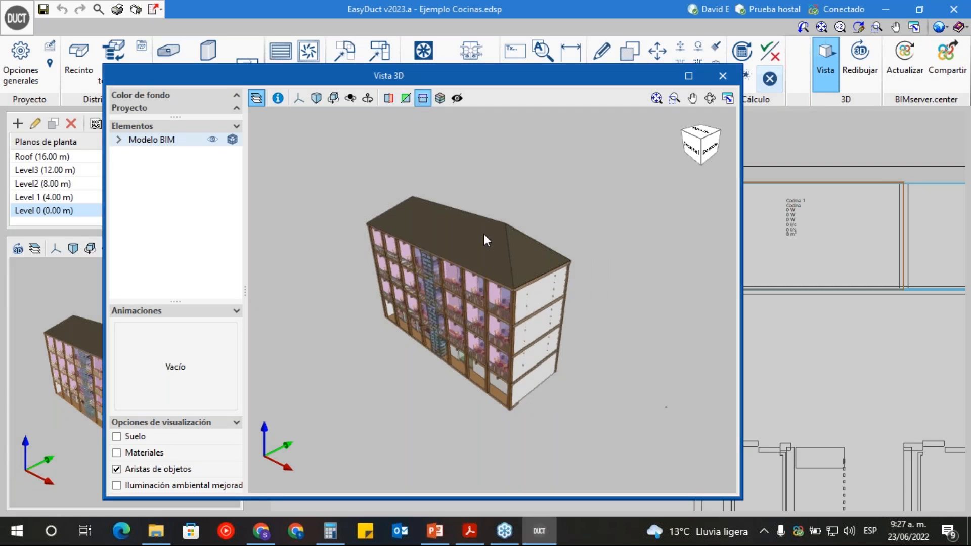
{"action": "left_click_drag", "start_coordinate": [492, 262], "coordinate": [491, 353]}
{"action": "middle_click_drag", "start_coordinate": [430, 311], "coordinate": [426, 283]}
{"action": "scroll", "coordinate": [426, 284], "scroll_direction": "up", "scroll_amount": 2}
{"action": "scroll", "coordinate": [425, 284], "scroll_direction": "up", "scroll_amount": 3}
{"action": "scroll", "coordinate": [354, 328], "scroll_direction": "up", "scroll_amount": 3}
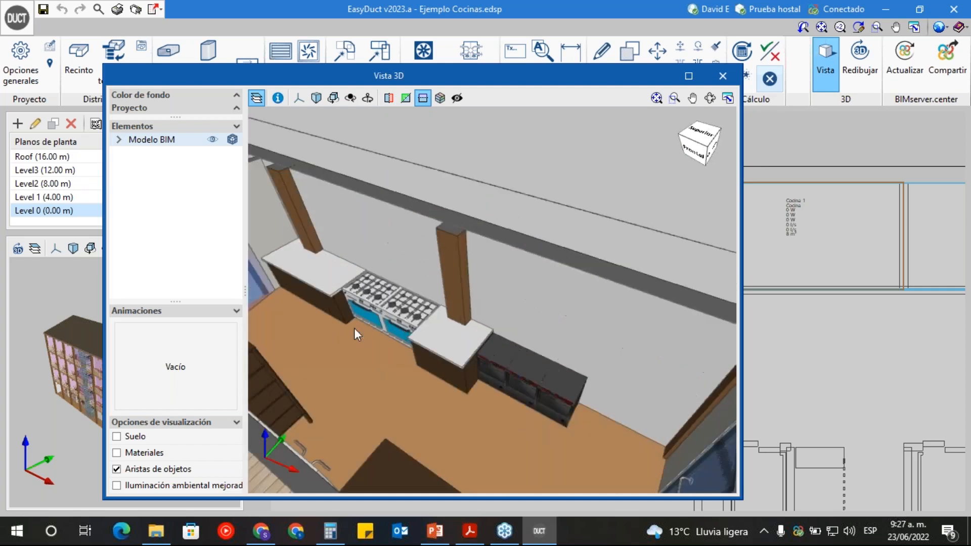
{"action": "middle_click_drag", "start_coordinate": [357, 339], "coordinate": [466, 351]}
{"action": "scroll", "coordinate": [493, 351], "scroll_direction": "down", "scroll_amount": 4}
{"action": "scroll", "coordinate": [575, 350], "scroll_direction": "down", "scroll_amount": 2}
{"action": "middle_click_drag", "start_coordinate": [514, 415], "coordinate": [441, 331]}
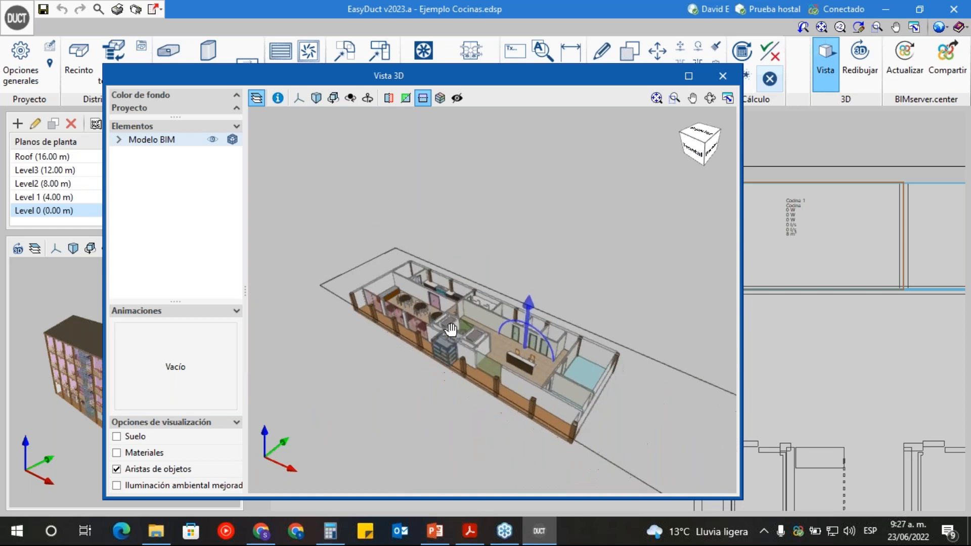
- Raise the horizontal section plane and add section planes perpendicular to the global Y and X axes of the building
{"action": "left_click_drag", "start_coordinate": [529, 306], "coordinate": [408, 110]}
{"action": "mouse_move", "coordinate": [535, 262]}
{"action": "left_mouse_down"}
{"action": "mouse_move", "coordinate": [548, 174]}
{"action": "mouse_move", "coordinate": [524, 249]}
{"action": "left_mouse_up"}
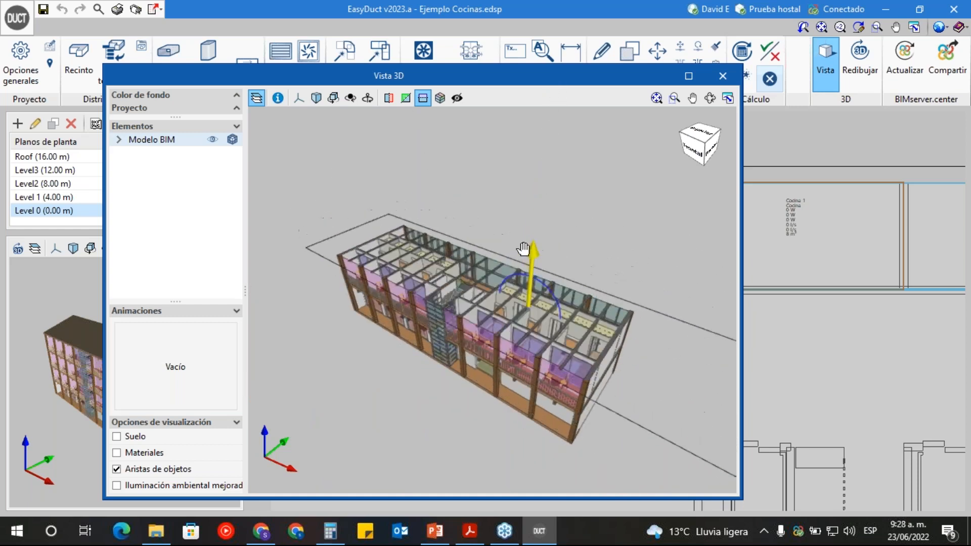
{"action": "left_click", "coordinate": [402, 99]}
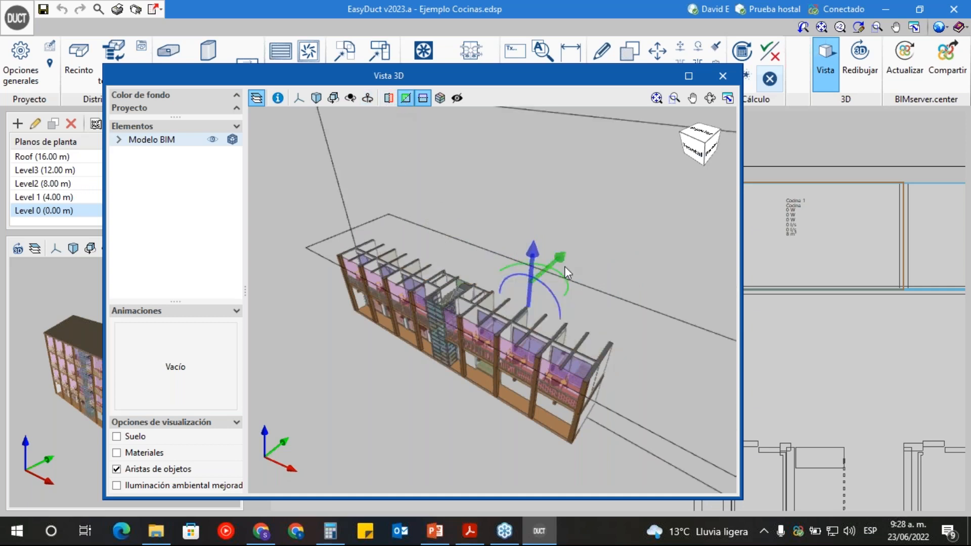
{"action": "middle_click_drag", "start_coordinate": [581, 325], "coordinate": [508, 373]}
{"action": "left_click_drag", "start_coordinate": [508, 372], "coordinate": [477, 362]}
{"action": "mouse_move", "coordinate": [477, 362]}
{"action": "middle_mouse_down"}
{"action": "mouse_move", "coordinate": [476, 383]}
{"action": "mouse_move", "coordinate": [471, 371]}
{"action": "middle_mouse_up"}
{"action": "left_click_drag", "start_coordinate": [490, 305], "coordinate": [542, 329]}
{"action": "middle_click_drag", "start_coordinate": [541, 329], "coordinate": [375, 228]}
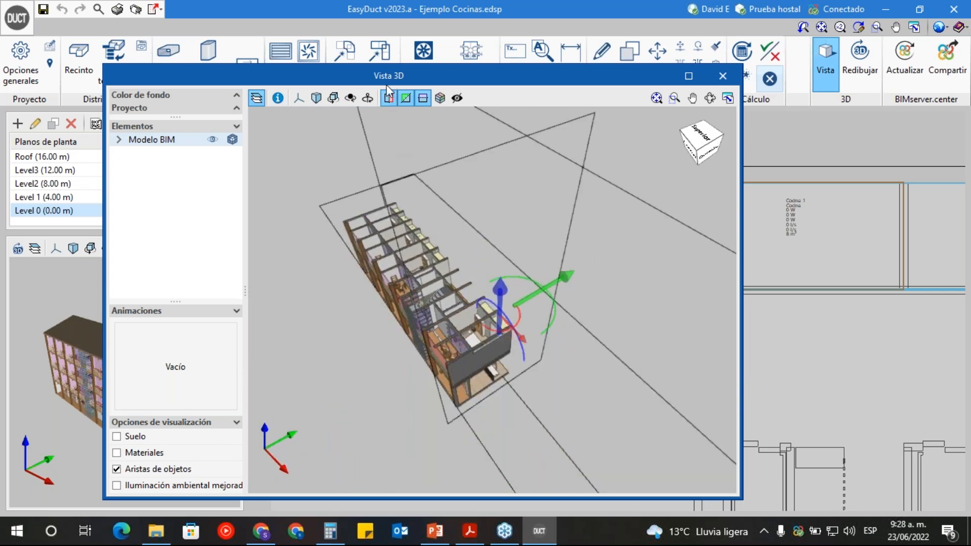
{"action": "middle_click_drag", "start_coordinate": [380, 352], "coordinate": [385, 237]}
{"action": "left_click_drag", "start_coordinate": [386, 237], "coordinate": [631, 328]}
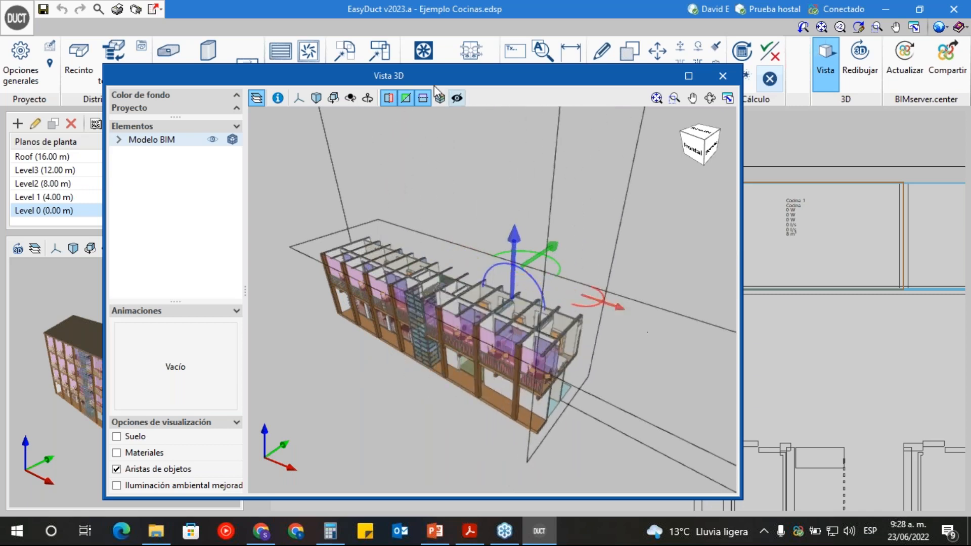
- Turn off the X, Y and Z section planes and view the complete building from different angles
{"action": "left_click", "coordinate": [389, 98]}
{"action": "left_click", "coordinate": [406, 98]}
{"action": "left_click", "coordinate": [423, 98]}
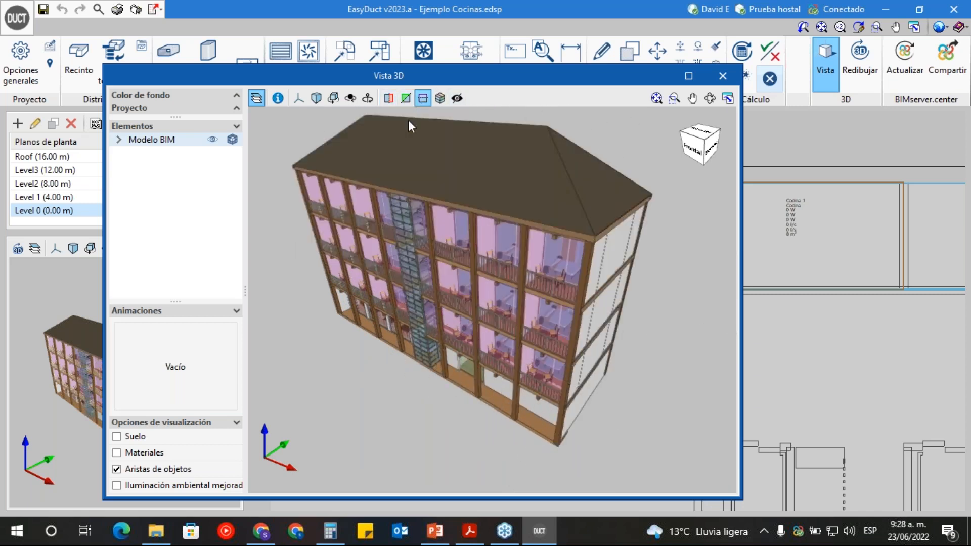
{"action": "middle_click_drag", "start_coordinate": [436, 227], "coordinate": [418, 305]}
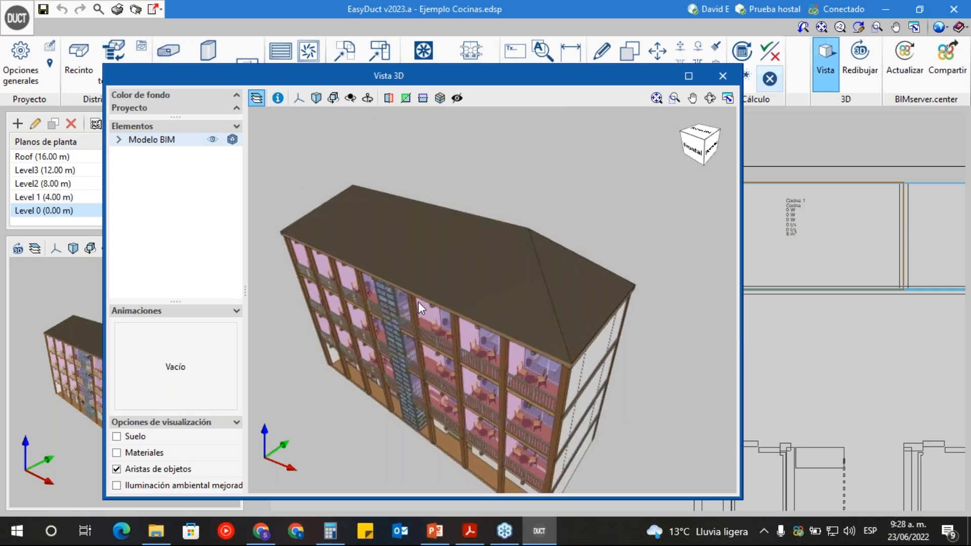
{"action": "mouse_move", "coordinate": [417, 302]}
{"action": "middle_mouse_down"}
{"action": "mouse_move", "coordinate": [387, 344]}
{"action": "mouse_move", "coordinate": [421, 289]}
{"action": "middle_mouse_up"}
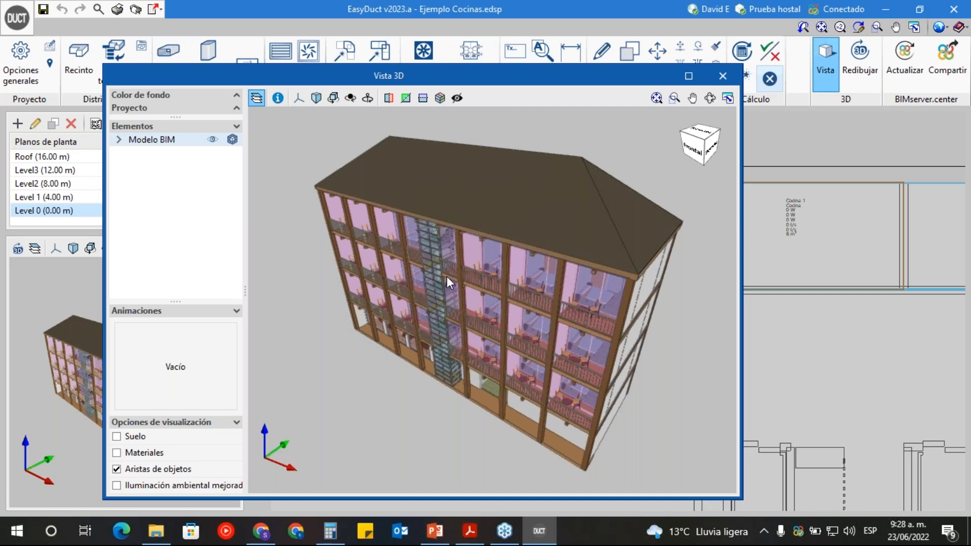
{"action": "middle_click_drag", "start_coordinate": [446, 311], "coordinate": [486, 314]}
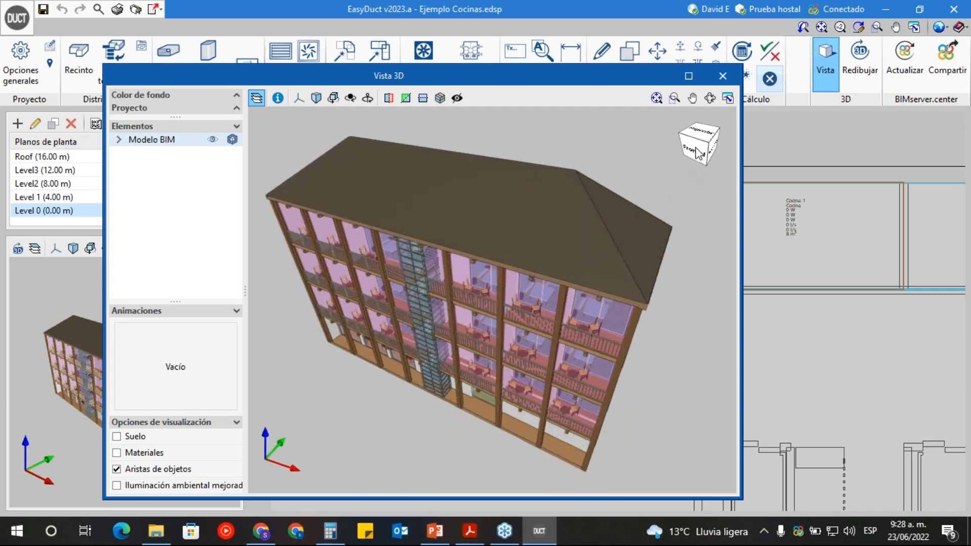
- View the building from another side and cycle the BIM model through transparent, wireframe and solid display, leaving it transparent
{"action": "middle_click_drag", "start_coordinate": [593, 247], "coordinate": [338, 163], "text": "shift"}
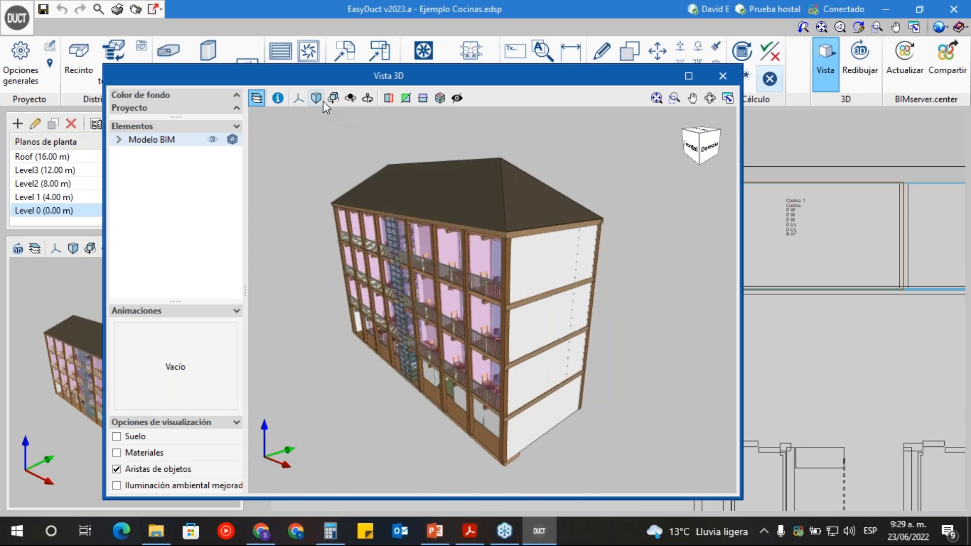
{"action": "left_click", "coordinate": [256, 102]}
{"action": "left_click", "coordinate": [114, 98]}
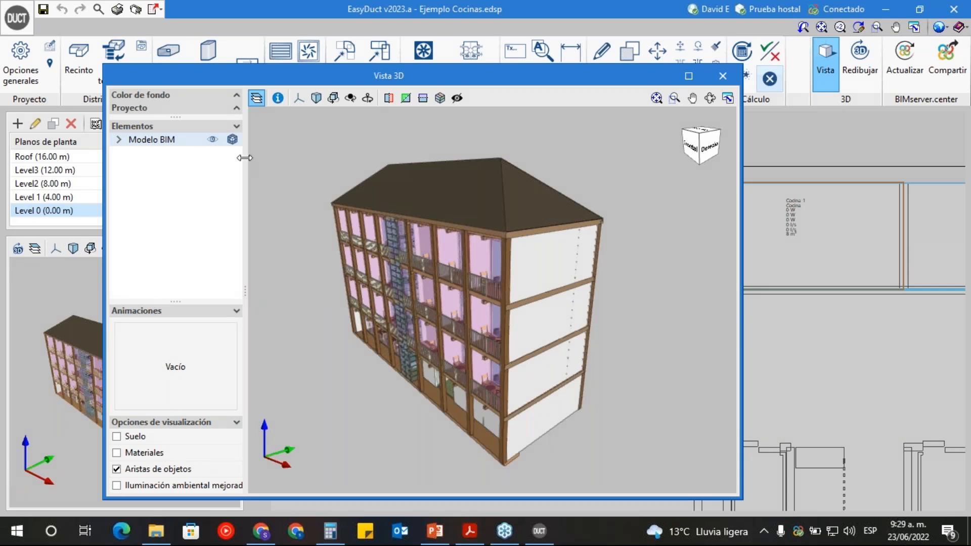
{"action": "left_click", "coordinate": [233, 142]}
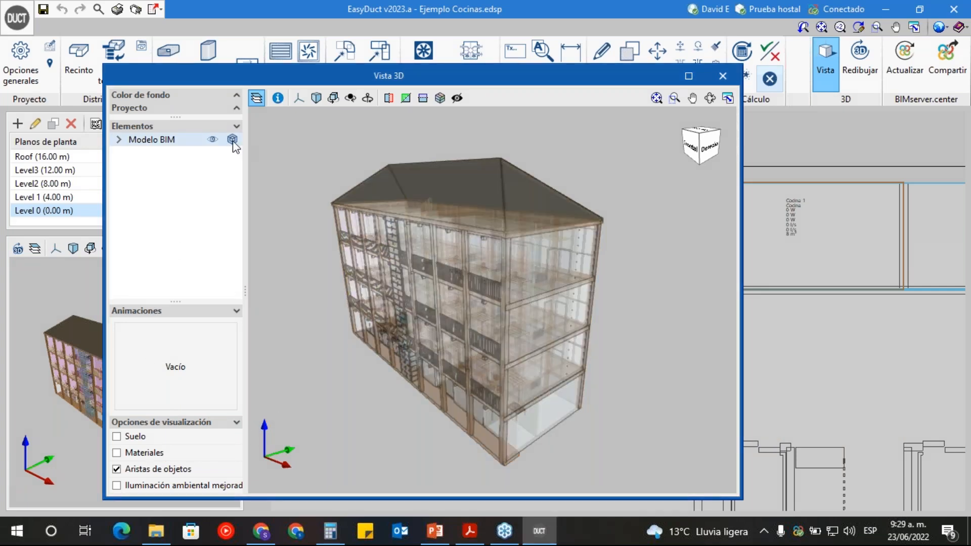
{"action": "left_click", "coordinate": [233, 142]}
{"action": "left_click", "coordinate": [213, 140]}
{"action": "left_click", "coordinate": [213, 140]}
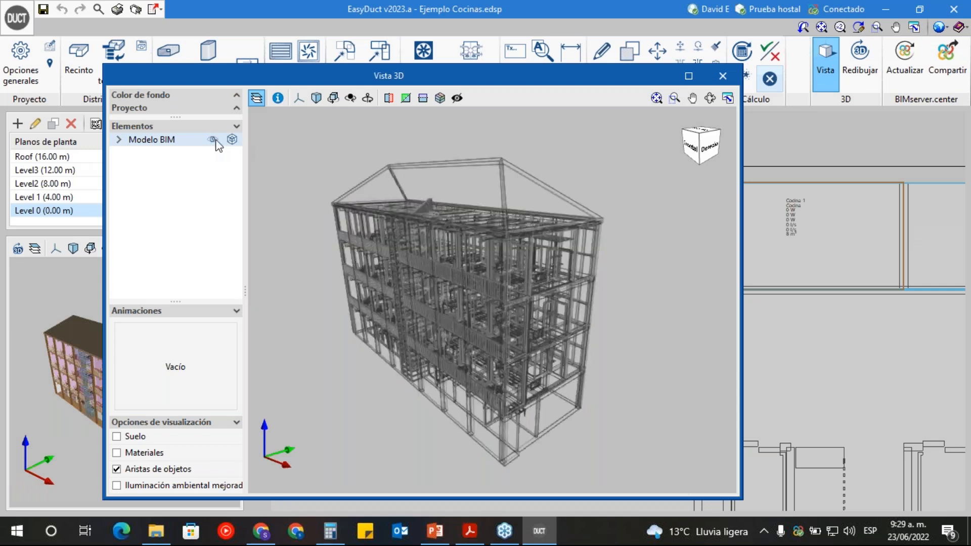
{"action": "left_click", "coordinate": [233, 140]}
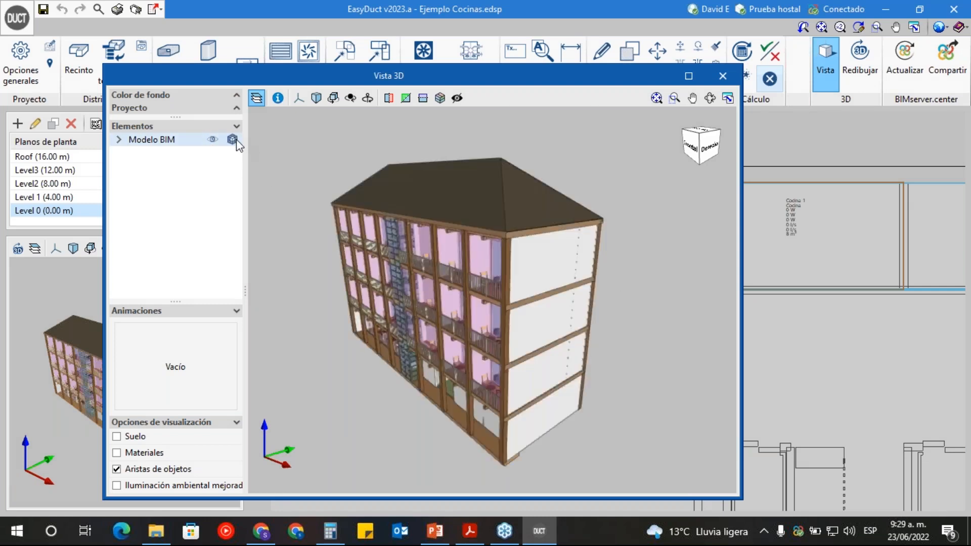
{"action": "left_click", "coordinate": [232, 141]}
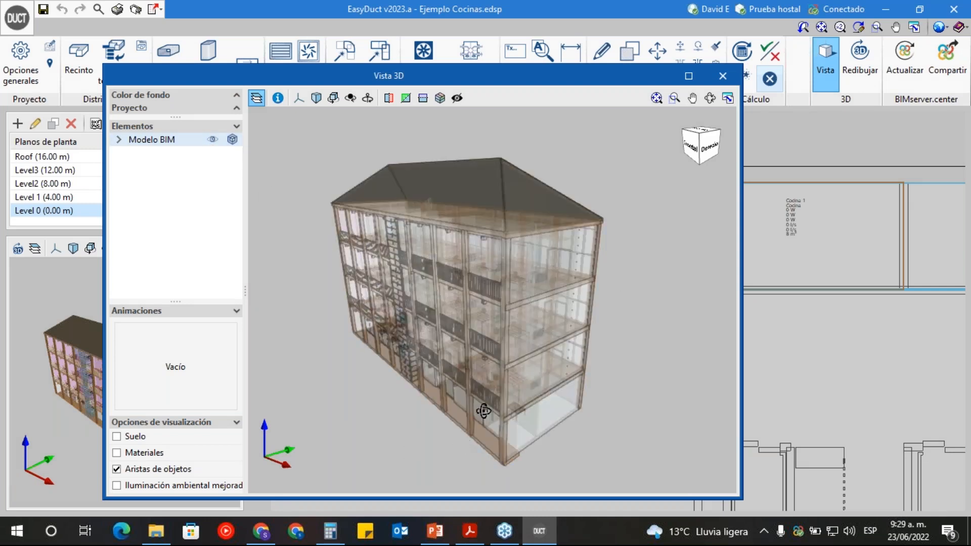
- Examine the ground-floor rooms and kitchen equipment through the transparent building from several sides
{"action": "scroll", "coordinate": [483, 411], "scroll_direction": "up", "scroll_amount": 10}
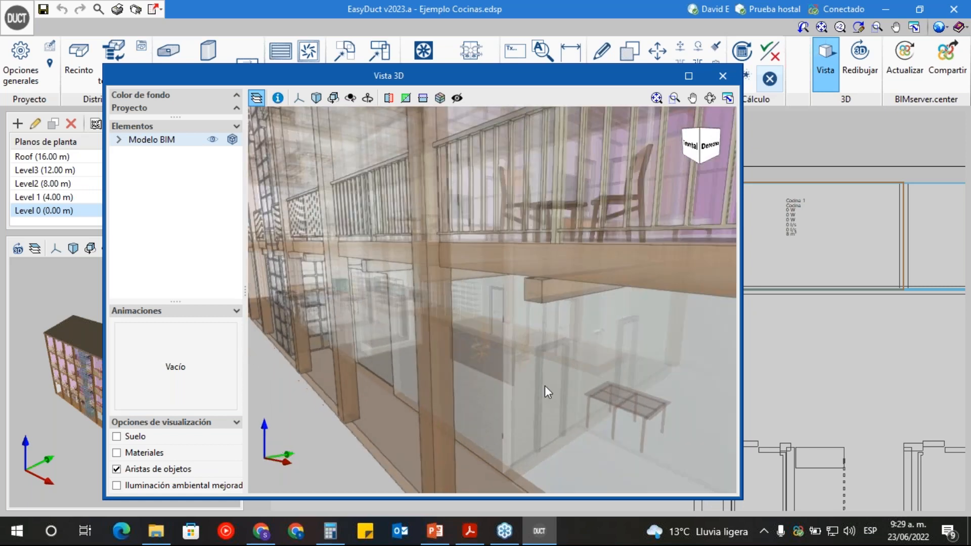
{"action": "scroll", "coordinate": [545, 385], "scroll_direction": "down", "scroll_amount": 5}
{"action": "middle_click_drag", "start_coordinate": [539, 381], "coordinate": [283, 359]}
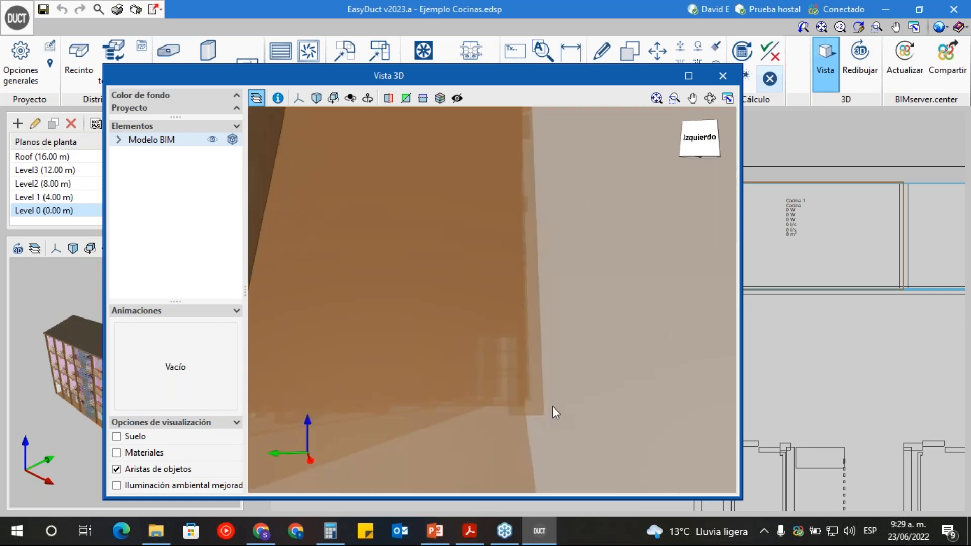
{"action": "scroll", "coordinate": [552, 405], "scroll_direction": "down", "scroll_amount": 5}
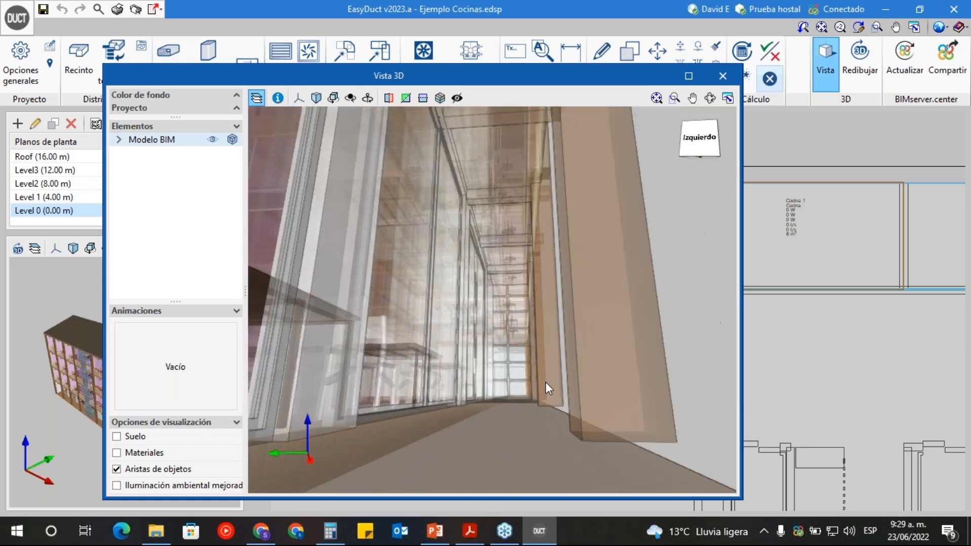
{"action": "scroll", "coordinate": [546, 382], "scroll_direction": "up", "scroll_amount": 3}
{"action": "scroll", "coordinate": [457, 299], "scroll_direction": "down", "scroll_amount": 2}
{"action": "mouse_move", "coordinate": [529, 308]}
{"action": "middle_mouse_down"}
{"action": "mouse_move", "coordinate": [493, 337]}
{"action": "mouse_move", "coordinate": [518, 327]}
{"action": "middle_mouse_up"}
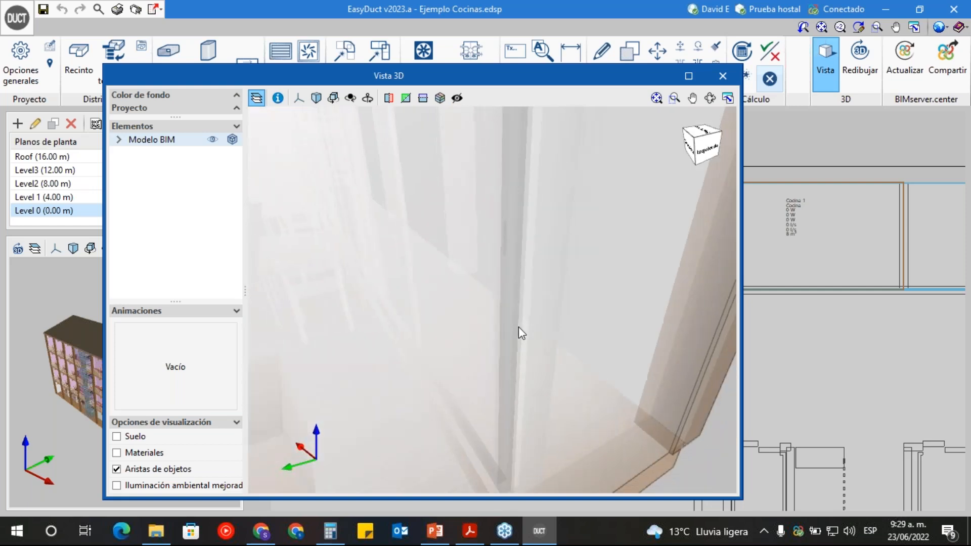
{"action": "scroll", "coordinate": [518, 327], "scroll_direction": "down", "scroll_amount": 5}
{"action": "scroll", "coordinate": [523, 326], "scroll_direction": "down", "scroll_amount": 3}
{"action": "middle_click_drag", "start_coordinate": [415, 323], "coordinate": [440, 333]}
{"action": "scroll", "coordinate": [466, 323], "scroll_direction": "up", "scroll_amount": 4}
{"action": "scroll", "coordinate": [449, 328], "scroll_direction": "down", "scroll_amount": 3}
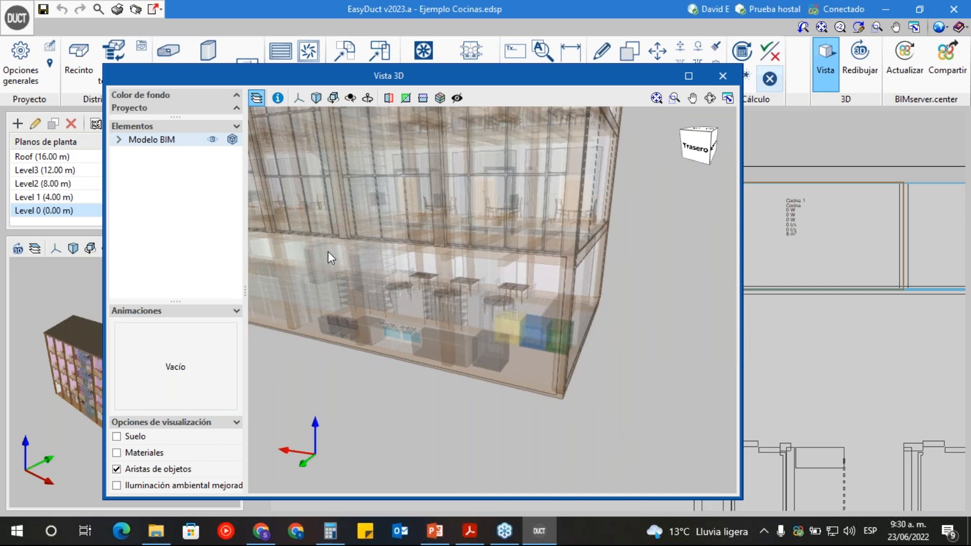
{"action": "mouse_move", "coordinate": [369, 275]}
{"action": "middle_mouse_down", "text": "shift"}
{"action": "mouse_move", "coordinate": [359, 301]}
{"action": "mouse_move", "coordinate": [347, 249]}
{"action": "mouse_move", "coordinate": [354, 281]}
{"action": "middle_mouse_up", "text": "shift"}
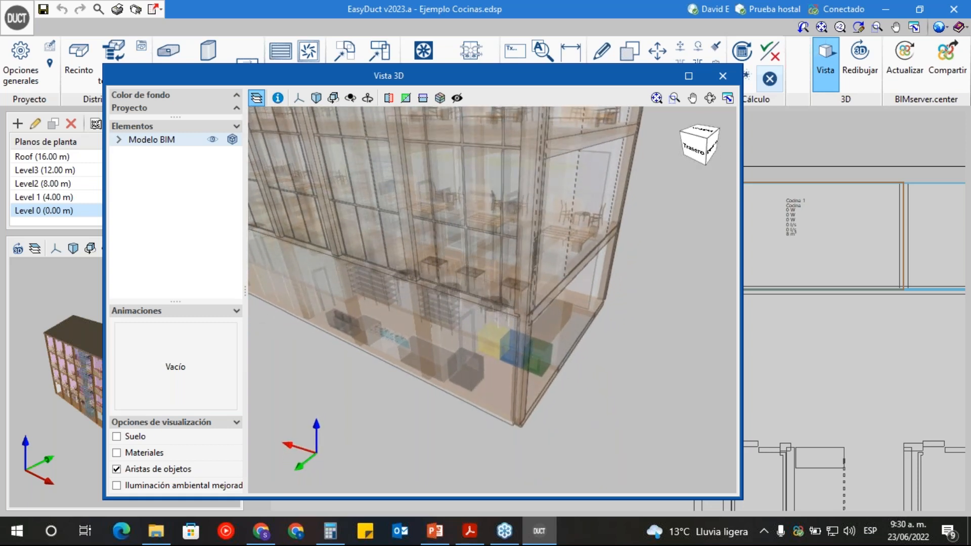
- Return the BIM model to solid display and close the separate 3D view
{"action": "left_click", "coordinate": [236, 140]}
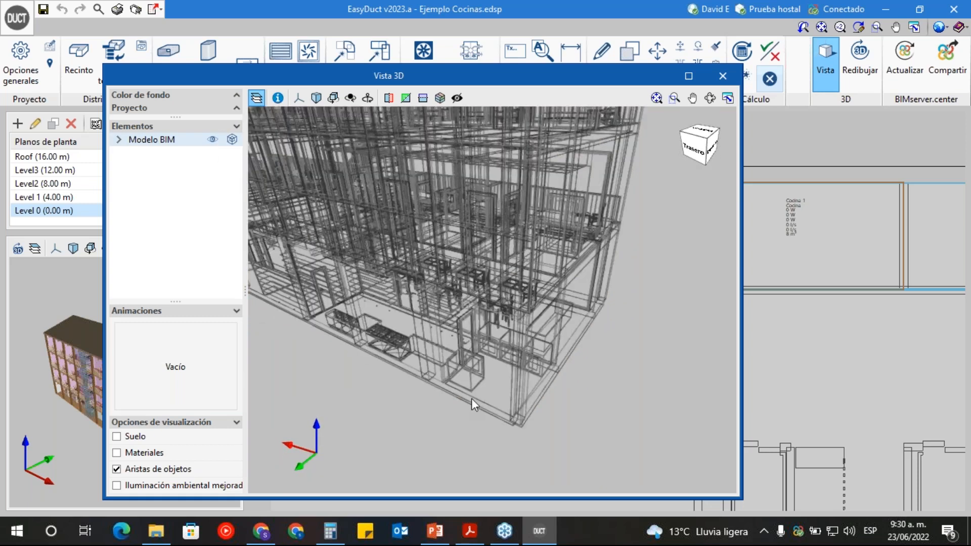
{"action": "left_click", "coordinate": [236, 141]}
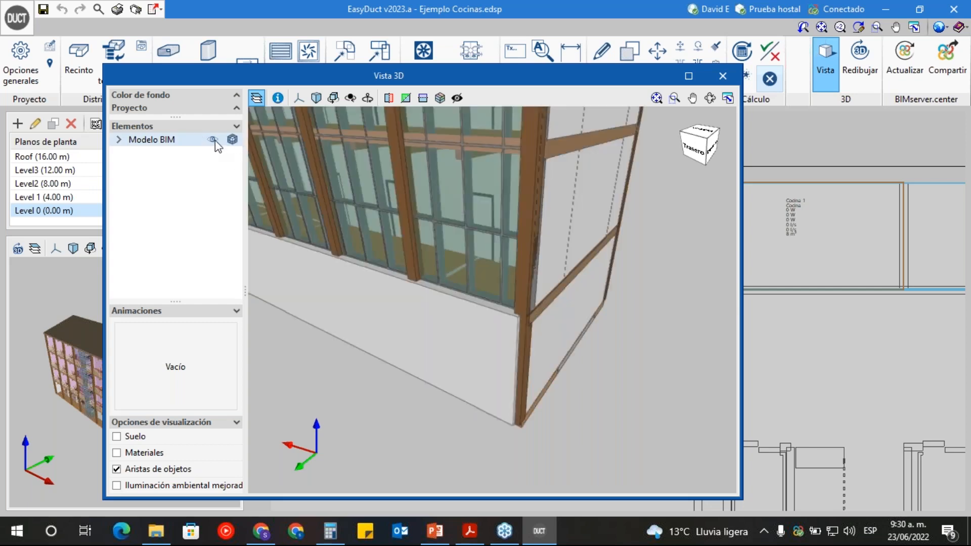
{"action": "scroll", "coordinate": [530, 347], "scroll_direction": "down", "scroll_amount": 6}
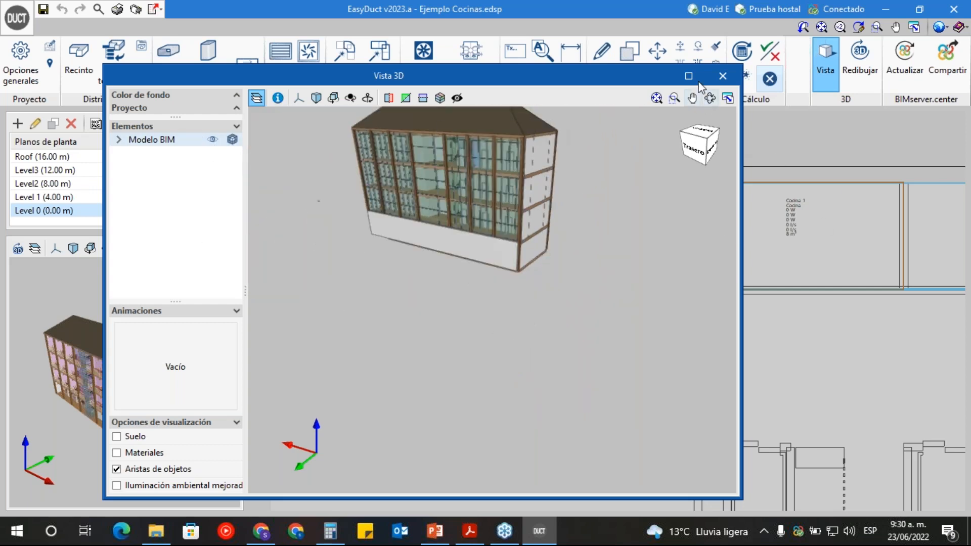
{"action": "left_click", "coordinate": [723, 77]}
- Examine the Level 0 floor plan and the larger kitchen room up close
{"action": "scroll", "coordinate": [519, 271], "scroll_direction": "down", "scroll_amount": 8}
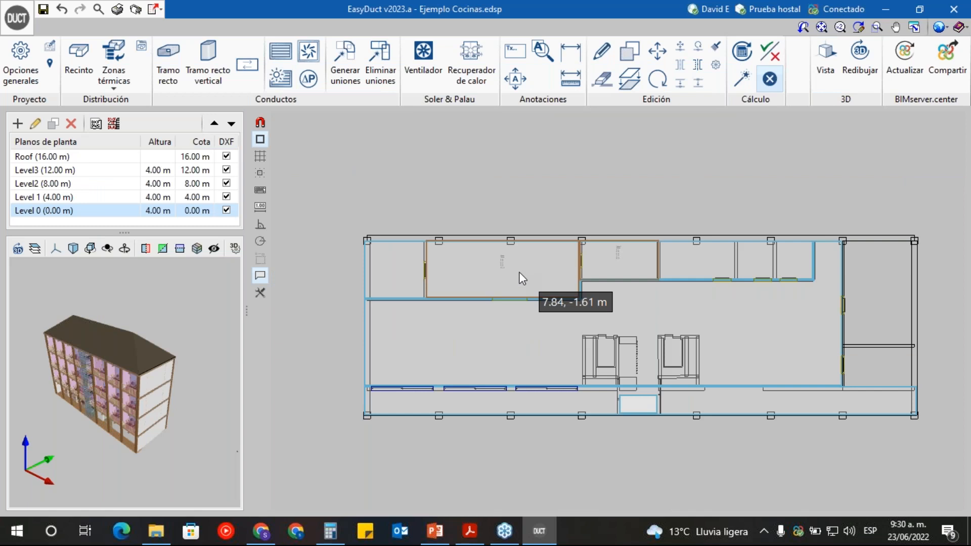
{"action": "scroll", "coordinate": [608, 314], "scroll_direction": "up", "scroll_amount": 1}
{"action": "middle_click_drag", "start_coordinate": [607, 318], "coordinate": [588, 269]}
{"action": "scroll", "coordinate": [590, 265], "scroll_direction": "up", "scroll_amount": 1}
{"action": "scroll", "coordinate": [589, 264], "scroll_direction": "up", "scroll_amount": 1}
{"action": "middle_click_drag", "start_coordinate": [443, 269], "coordinate": [527, 323]}
{"action": "scroll", "coordinate": [416, 248], "scroll_direction": "up", "scroll_amount": 1}
{"action": "scroll", "coordinate": [417, 248], "scroll_direction": "up", "scroll_amount": 1}
{"action": "middle_click_drag", "start_coordinate": [438, 266], "coordinate": [504, 283]}
{"action": "scroll", "coordinate": [501, 281], "scroll_direction": "up", "scroll_amount": 3}
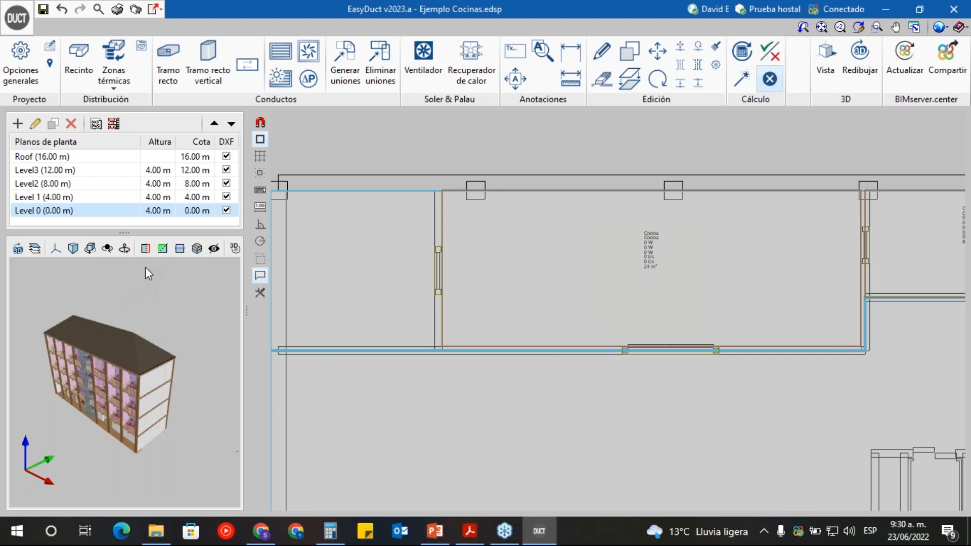
- Display the Level 1 floor plan and view its whole outline
{"action": "left_click", "coordinate": [67, 197]}
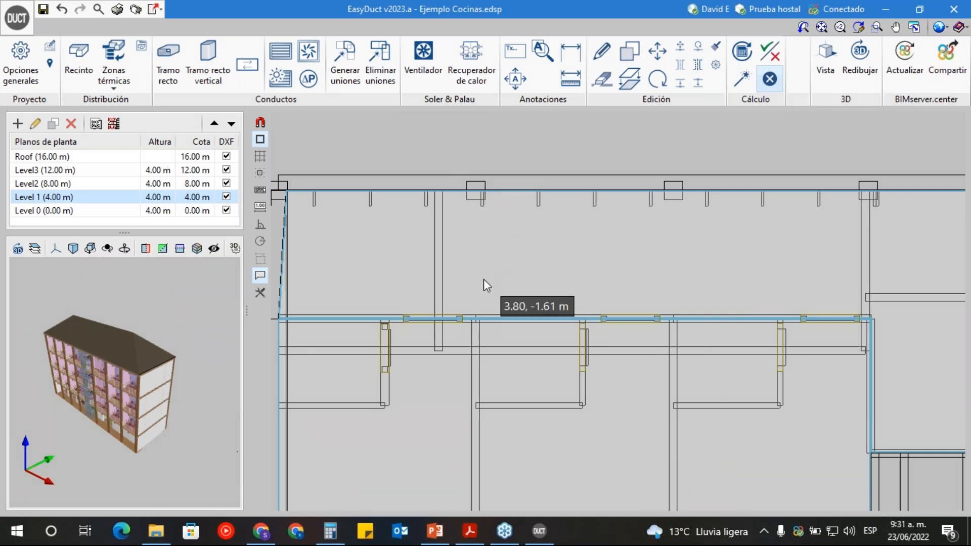
{"action": "scroll", "coordinate": [483, 279], "scroll_direction": "down", "scroll_amount": 3}
{"action": "scroll", "coordinate": [536, 299], "scroll_direction": "down", "scroll_amount": 3}
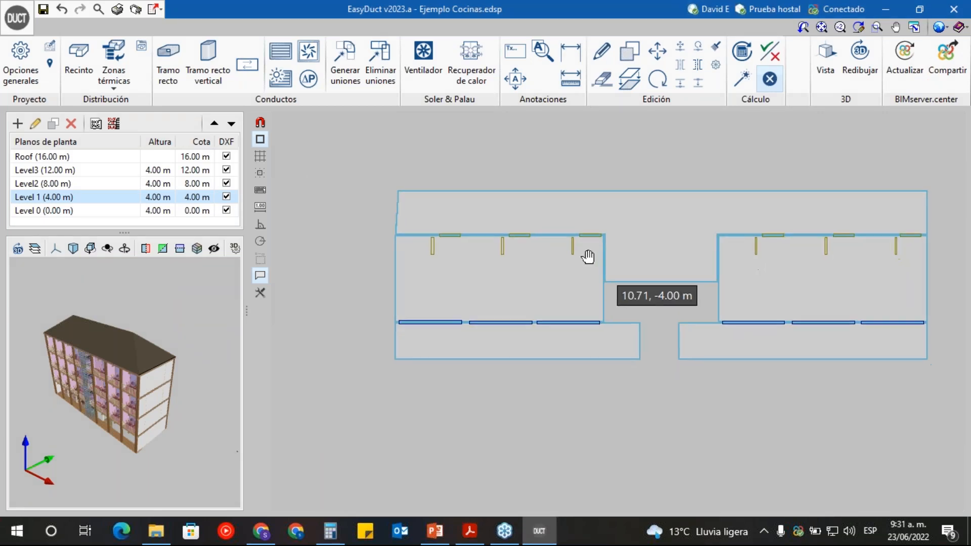
{"action": "scroll", "coordinate": [546, 197], "scroll_direction": "up", "scroll_amount": 1}
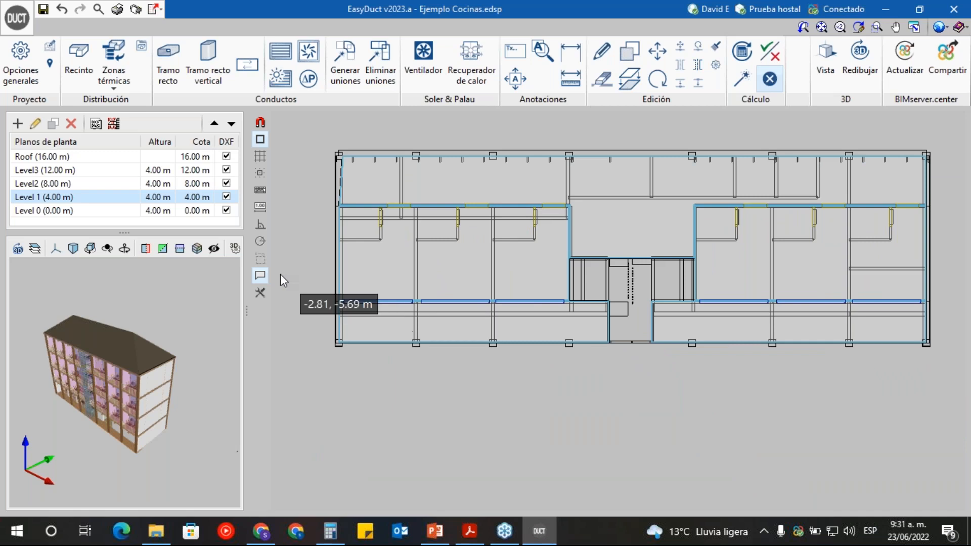
- Go through the floor plans from Level 0 up to Roof and back down to Level 1
{"action": "left_click", "coordinate": [83, 210]}
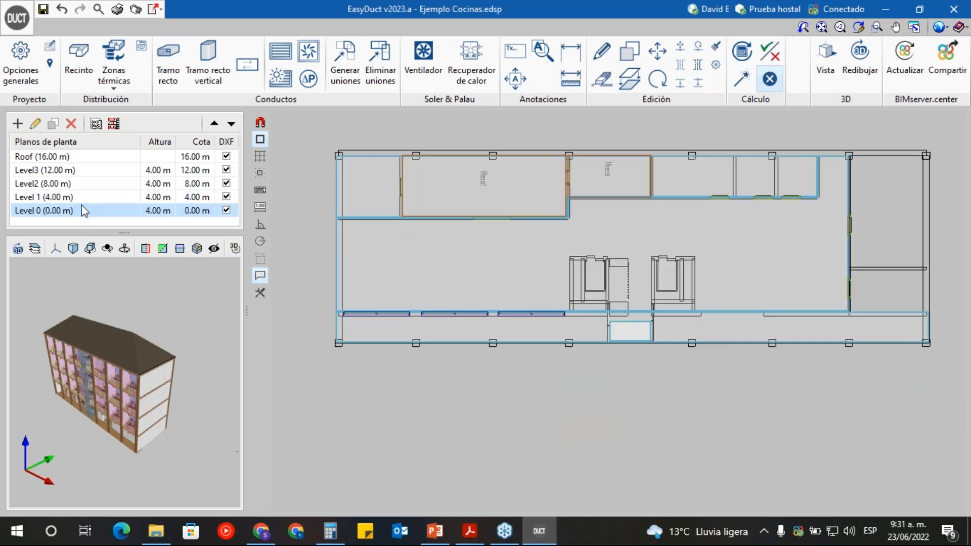
{"action": "left_click", "coordinate": [76, 197]}
{"action": "left_click", "coordinate": [76, 184]}
{"action": "left_click", "coordinate": [78, 171]}
{"action": "left_click", "coordinate": [79, 157]}
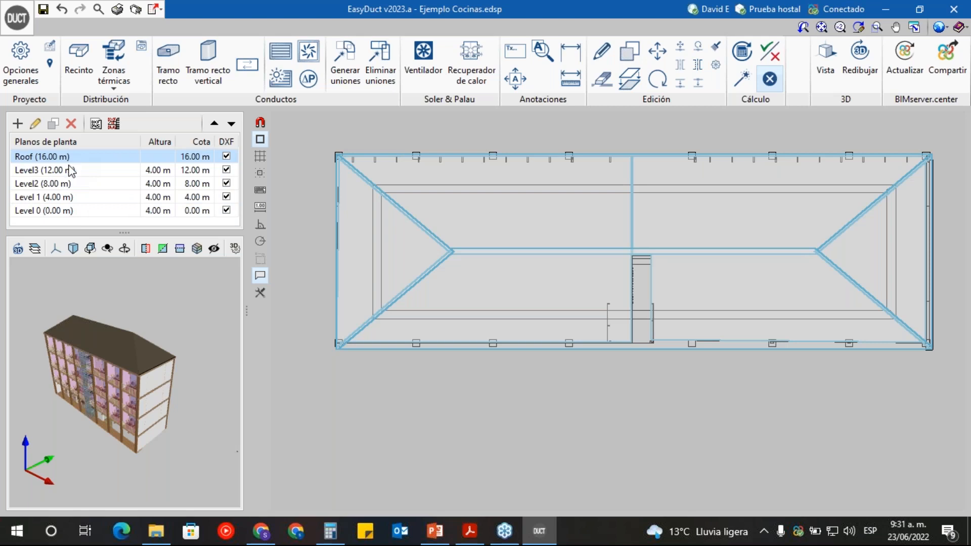
{"action": "left_click", "coordinate": [80, 170]}
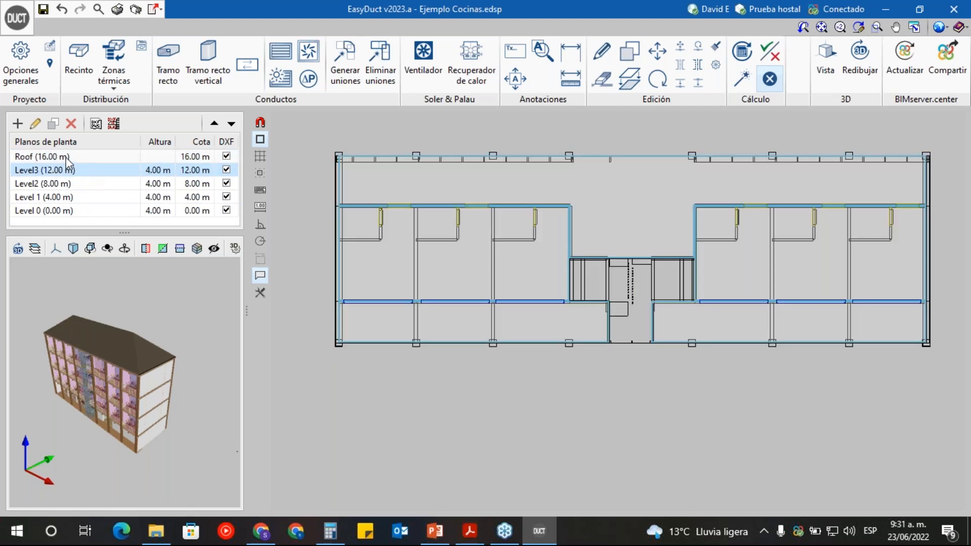
{"action": "left_click", "coordinate": [103, 188]}
{"action": "left_click", "coordinate": [105, 194]}
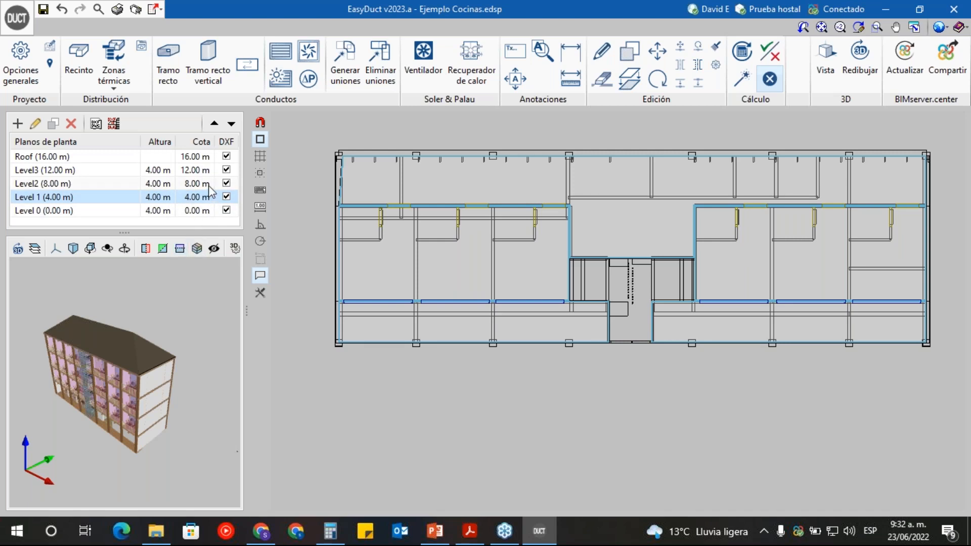
- Toggle the DXF template of the Roof plan off and on to compare the drawing with and without it
{"action": "left_click", "coordinate": [226, 158]}
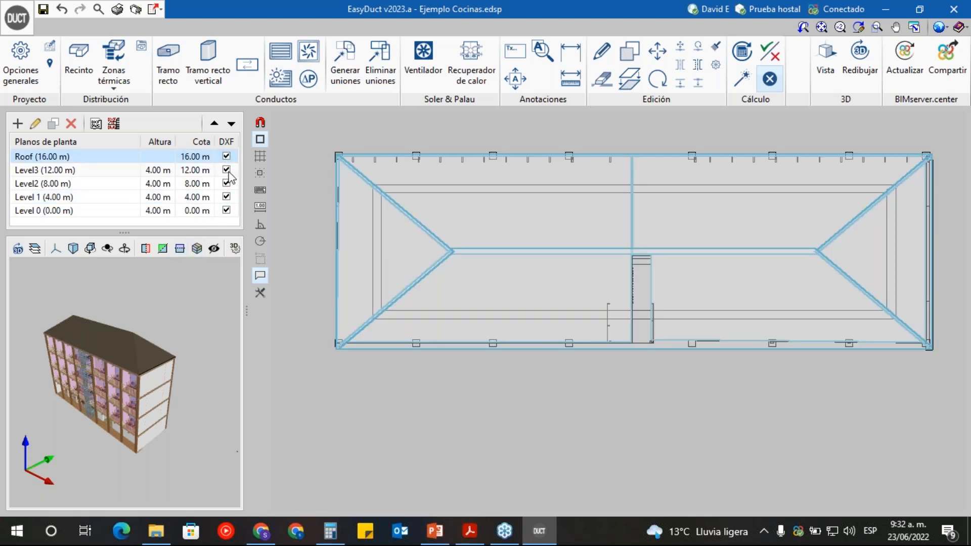
{"action": "left_click", "coordinate": [226, 157]}
{"action": "left_click", "coordinate": [227, 157]}
{"action": "left_click", "coordinate": [226, 157]}
{"action": "scroll", "coordinate": [426, 175], "scroll_direction": "up", "scroll_amount": 3}
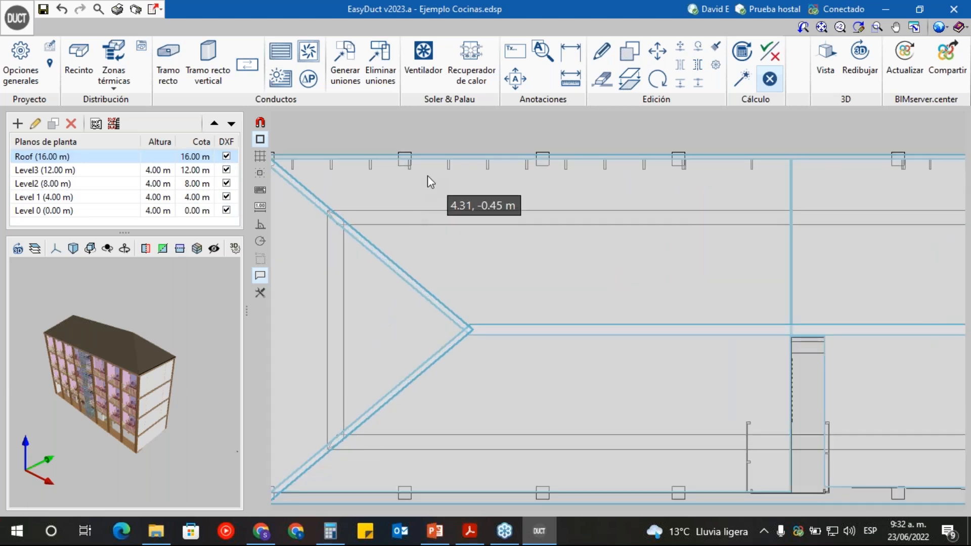
{"action": "scroll", "coordinate": [427, 175], "scroll_direction": "down", "scroll_amount": 2}
{"action": "left_click", "coordinate": [227, 157]}
{"action": "left_click", "coordinate": [226, 157]}
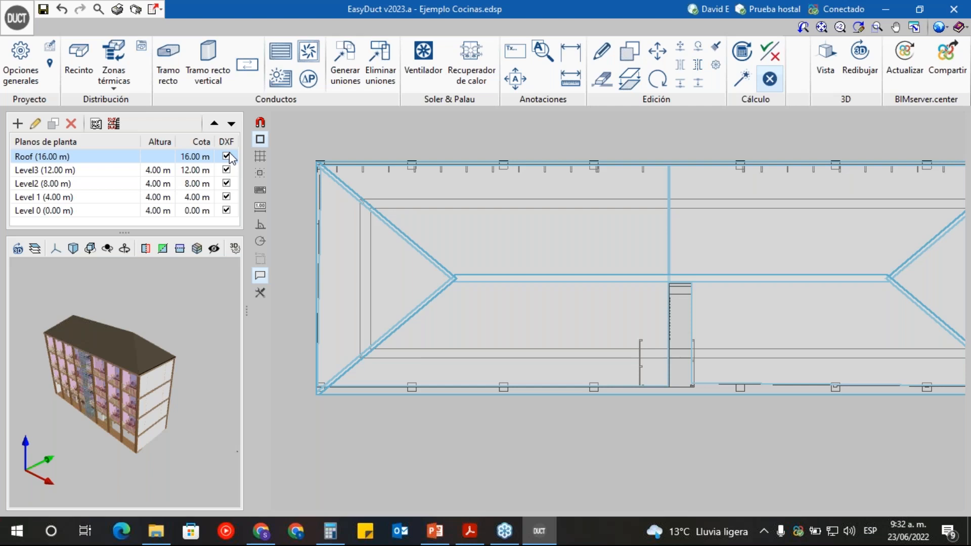
{"action": "left_click", "coordinate": [228, 158]}
{"action": "left_click", "coordinate": [226, 158]}
- Return to the Level 0 floor plan and focus on the larger kitchen room, Cocina
{"action": "left_click", "coordinate": [110, 210]}
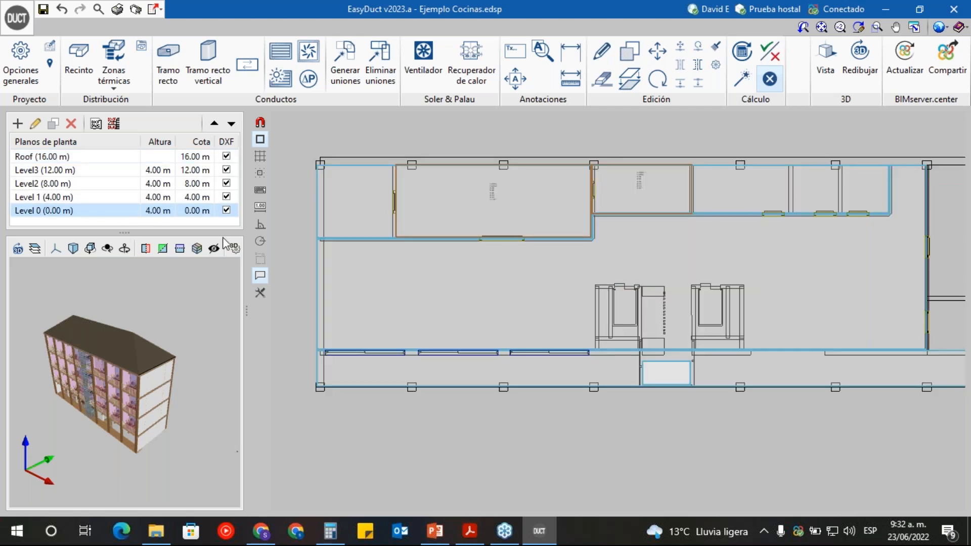
{"action": "scroll", "coordinate": [412, 173], "scroll_direction": "up", "scroll_amount": 1}
{"action": "scroll", "coordinate": [414, 174], "scroll_direction": "up", "scroll_amount": 3}
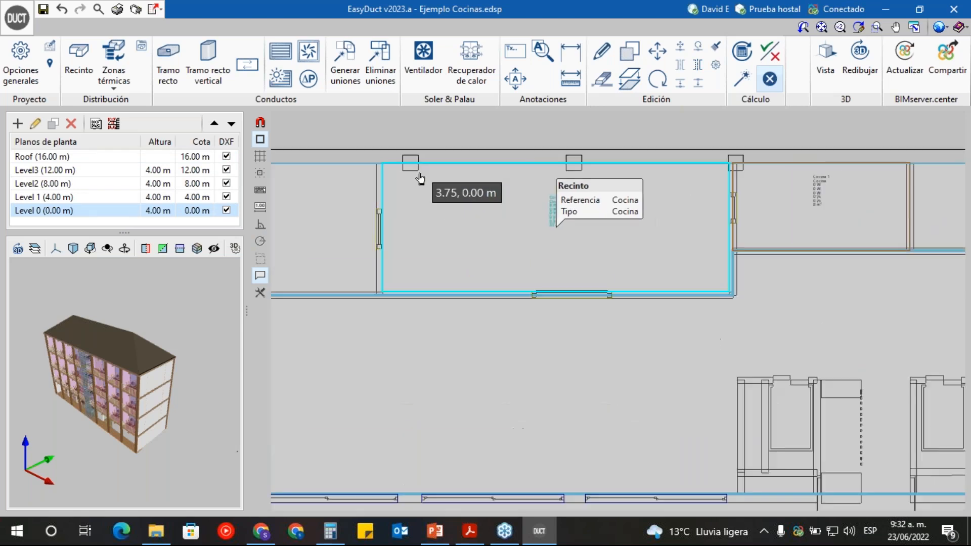
{"action": "middle_click_drag", "start_coordinate": [484, 209], "coordinate": [558, 230]}
{"action": "scroll", "coordinate": [625, 247], "scroll_direction": "up", "scroll_amount": 2}
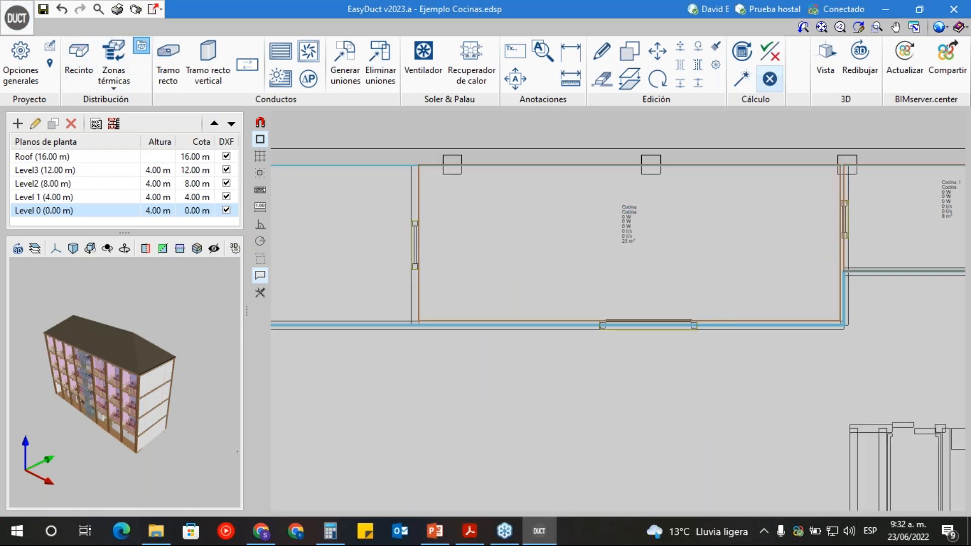
- Review the design parameters of the Cocina room type and accept them as they are
{"action": "left_click", "coordinate": [142, 47]}
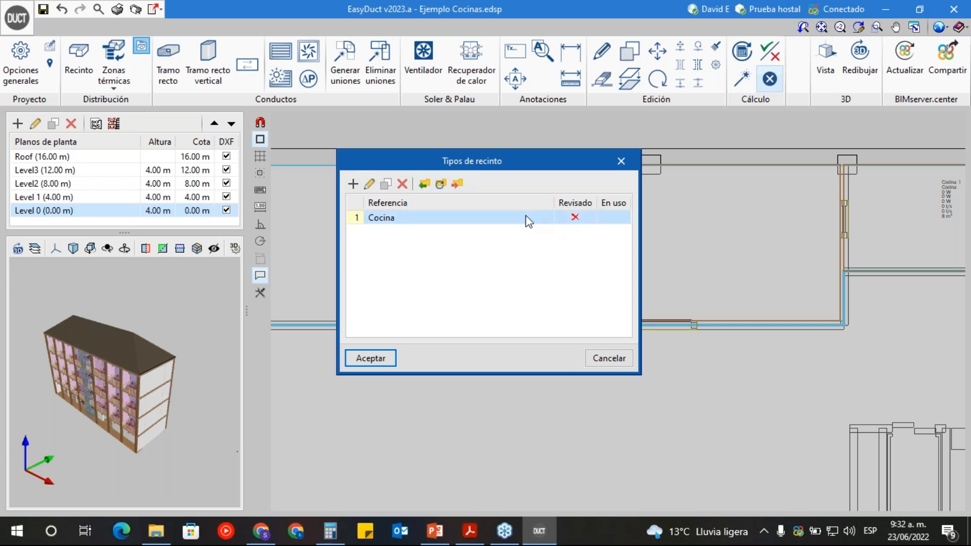
{"action": "double_click", "coordinate": [506, 223]}
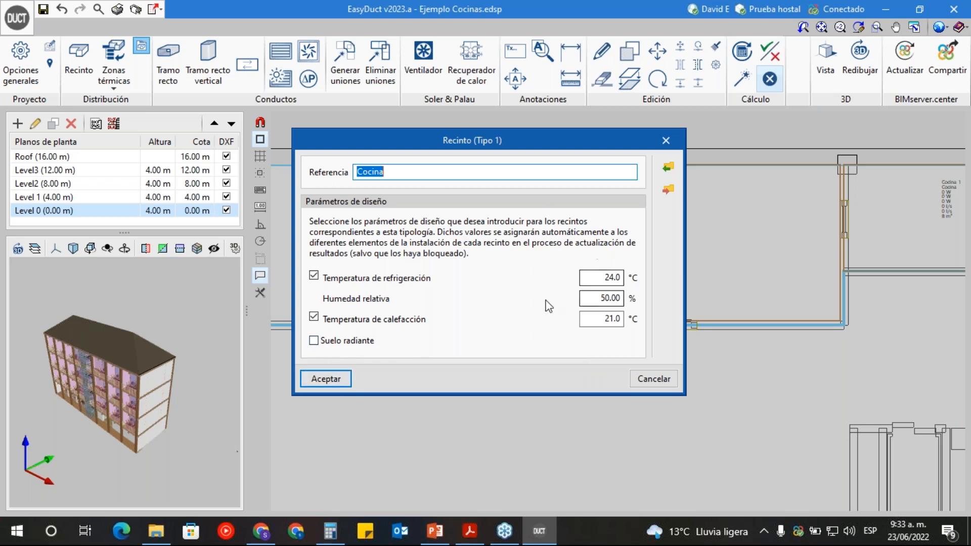
{"action": "left_click", "coordinate": [328, 379]}
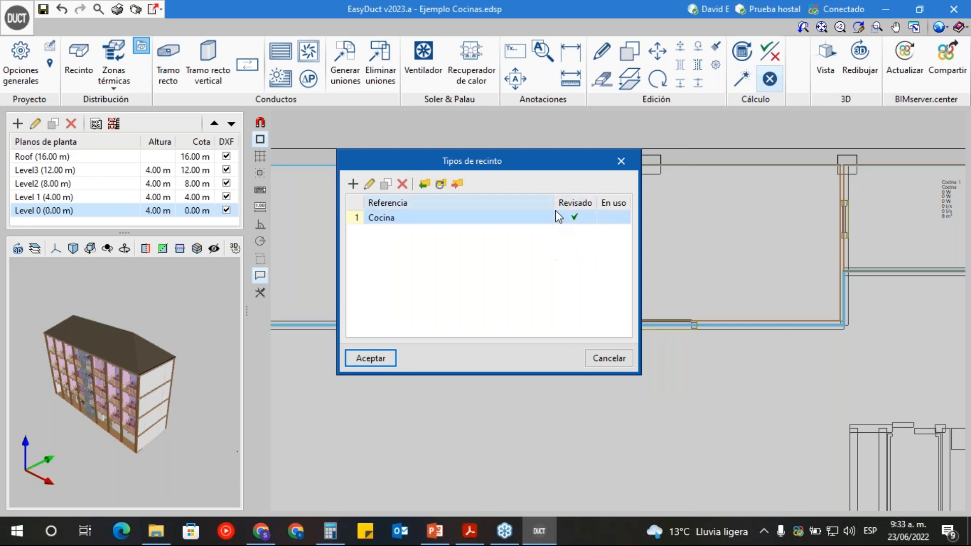
{"action": "left_click", "coordinate": [372, 358]}
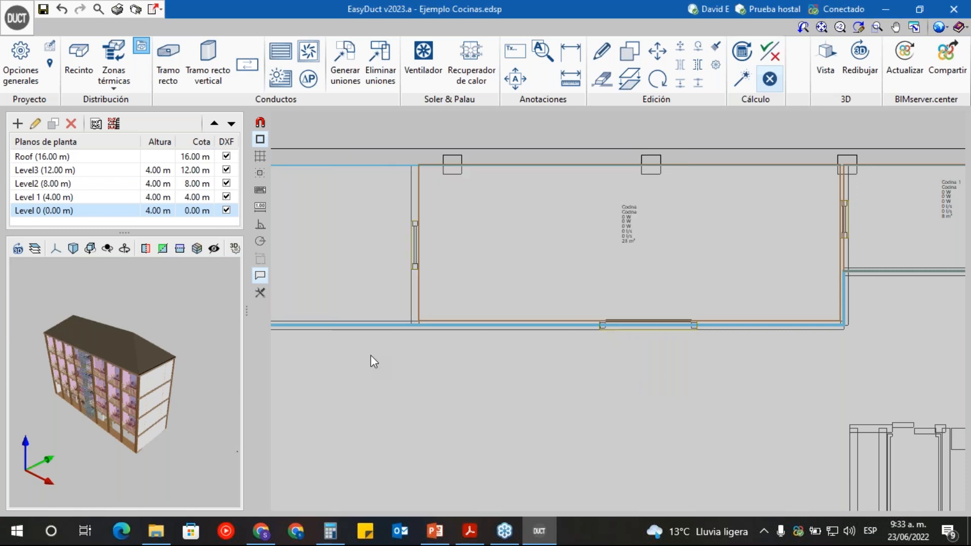
- Set the Cocina room's total cooling load to 250 W and its sensible cooling load to 100 W
{"action": "left_click", "coordinate": [629, 232]}
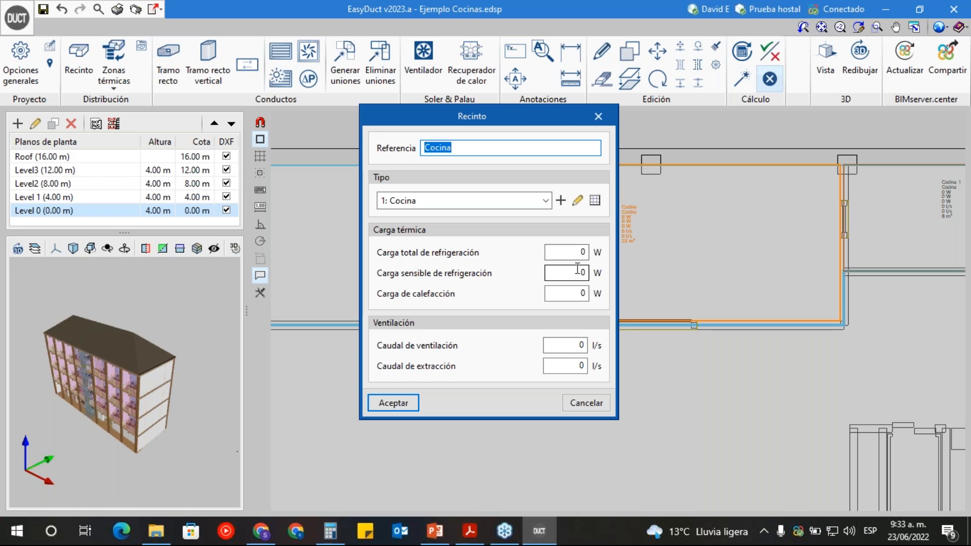
{"action": "left_click", "coordinate": [557, 344]}
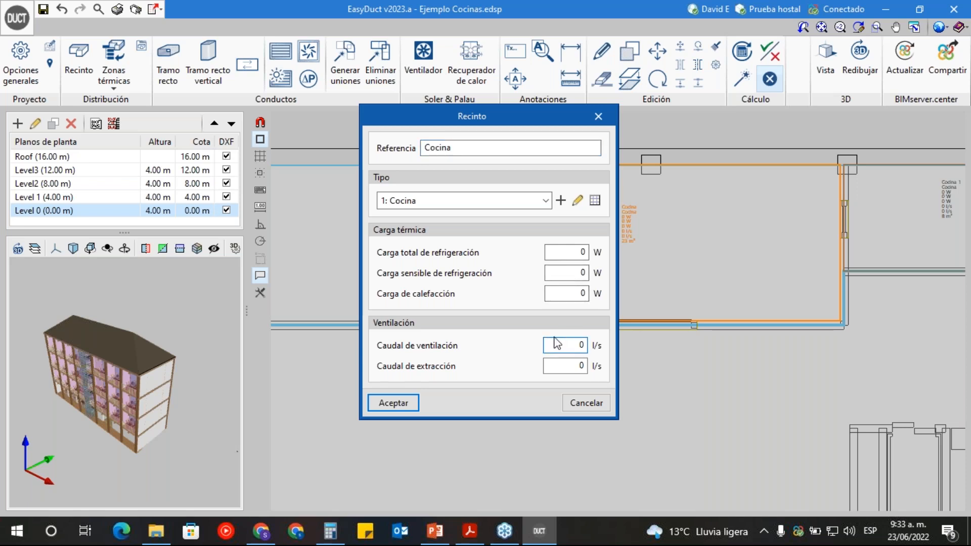
{"action": "left_click", "coordinate": [581, 251]}
{"action": "type", "text": "250"}
{"action": "left_click", "coordinate": [572, 272]}
{"action": "type", "text": "100"}
{"action": "left_click", "coordinate": [556, 253]}
- Check the calculation slide in PowerPoint and set the Cocina room's ventilation flow to 2730 l/s and extraction flow to 3910 l/s
{"action": "left_click", "coordinate": [571, 346]}
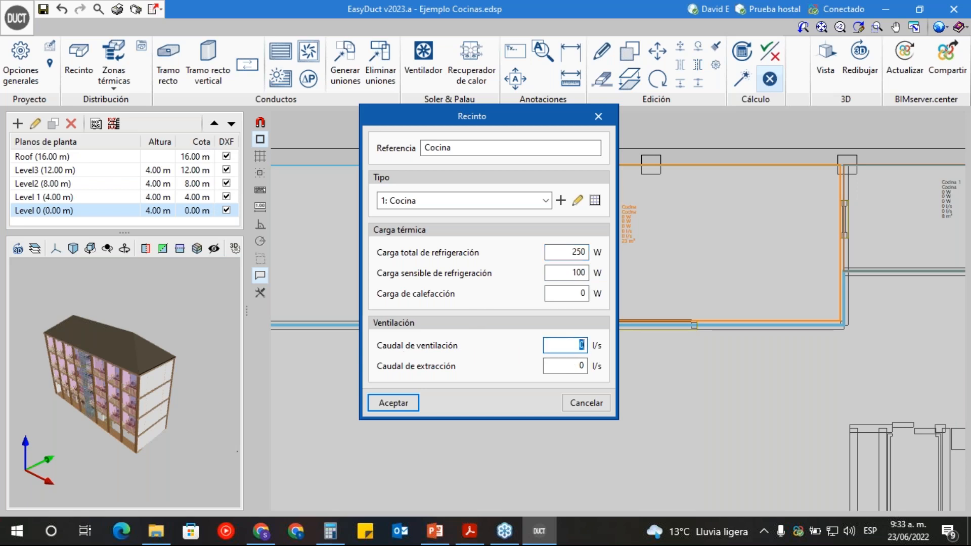
{"action": "left_click", "coordinate": [429, 536]}
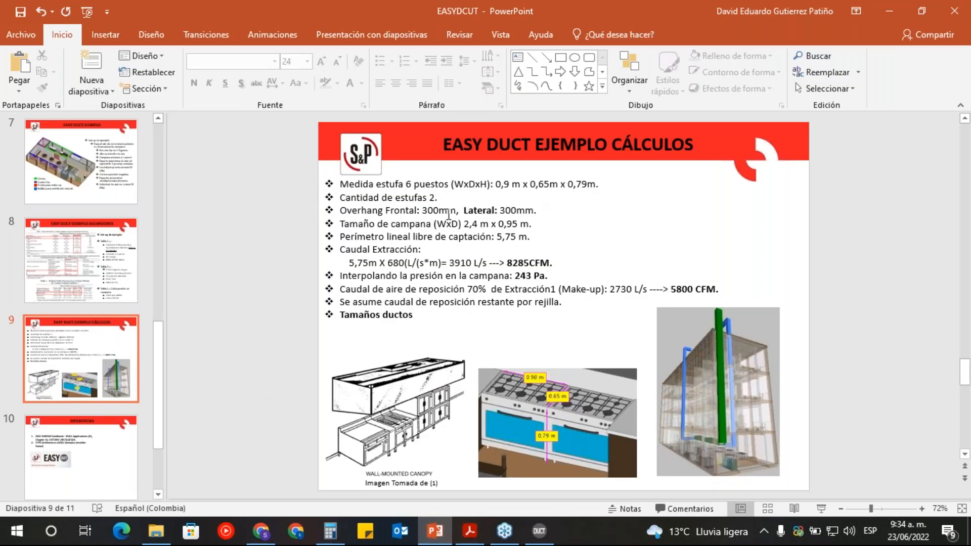
{"action": "left_click", "coordinate": [889, 12]}
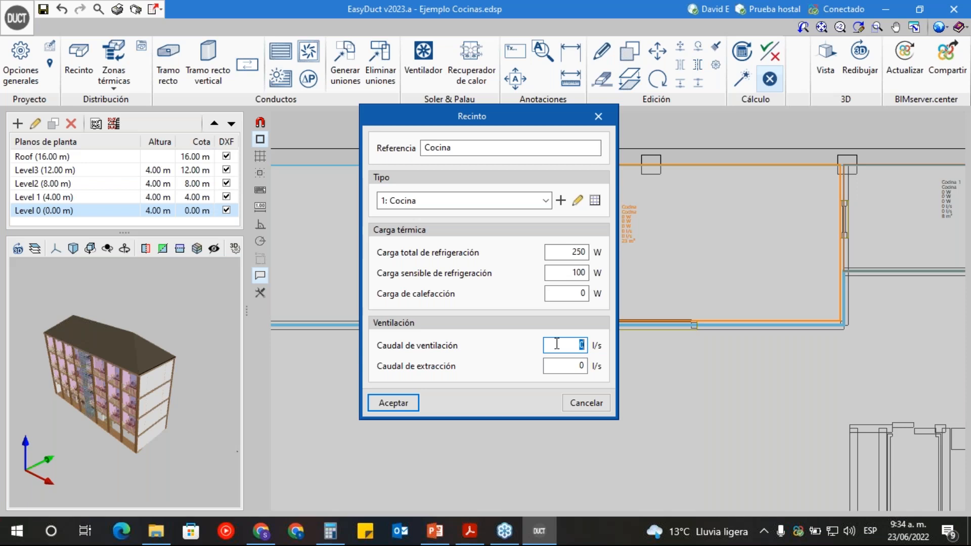
{"action": "type", "text": "2730"}
{"action": "key", "text": "Tab"}
{"action": "type", "text": "3910"}
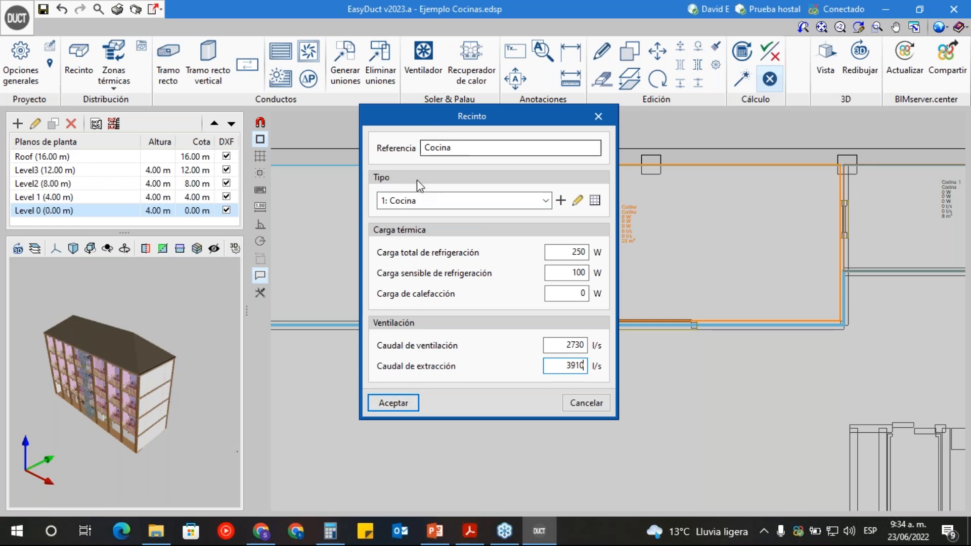
{"action": "left_click", "coordinate": [396, 403]}
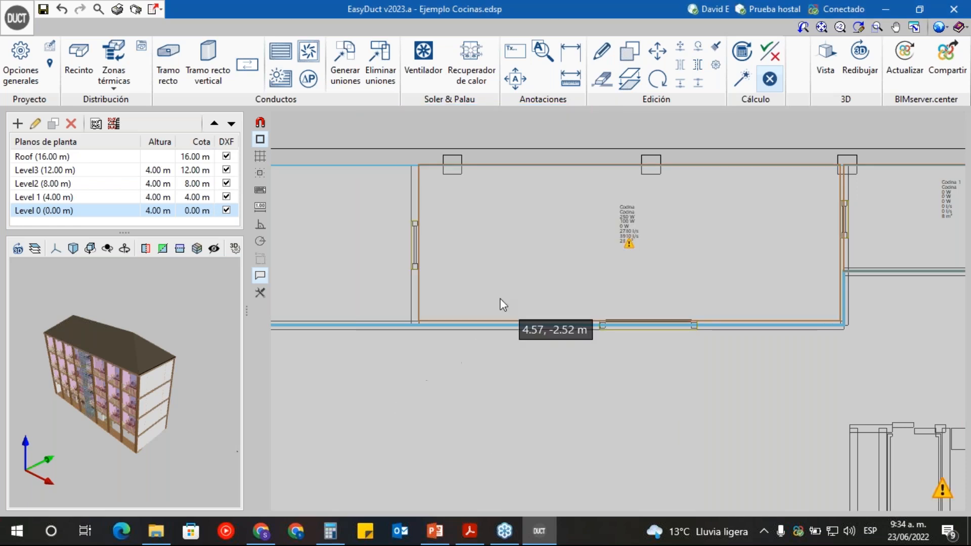
- Reset the Cocina room's total and sensible cooling loads to 0 W
{"action": "mouse_move", "coordinate": [628, 247]}
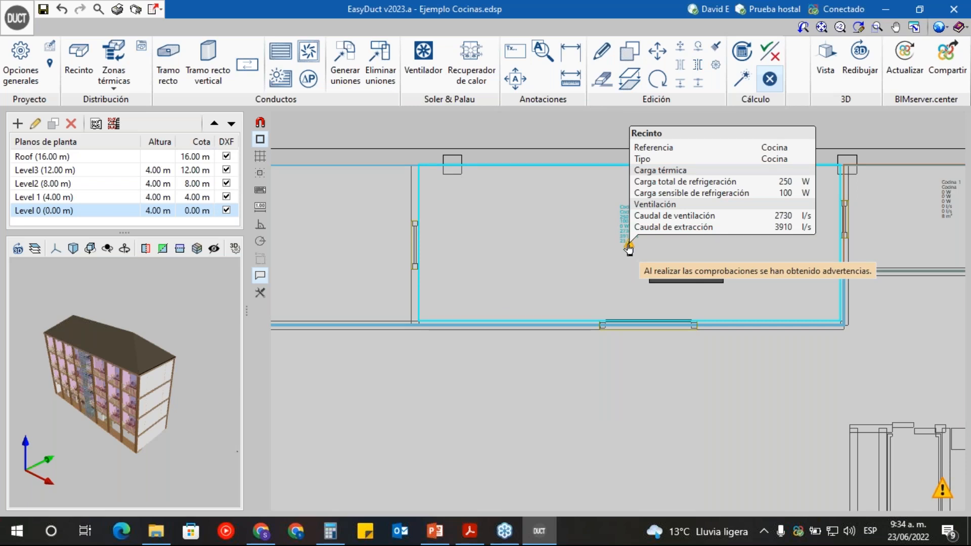
{"action": "left_click", "coordinate": [629, 247]}
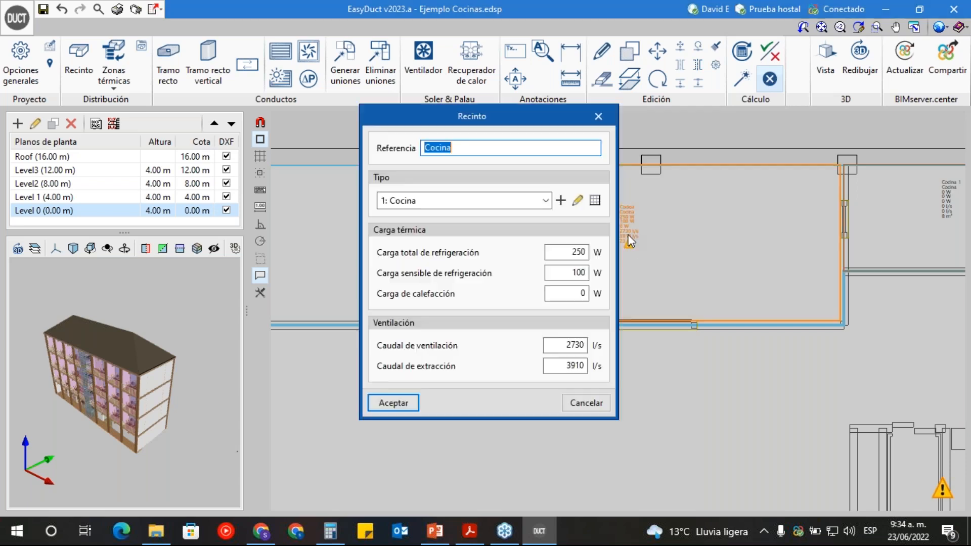
{"action": "double_click", "coordinate": [576, 252]}
{"action": "type", "text": "0"}
{"action": "key", "text": "Tab"}
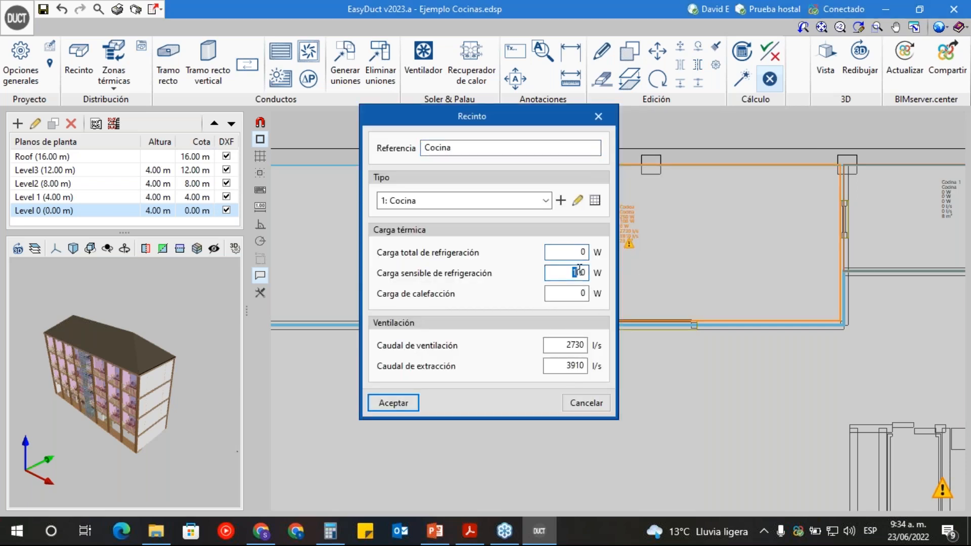
{"action": "type", "text": "0"}
{"action": "left_click", "coordinate": [393, 403]}
{"action": "scroll", "coordinate": [574, 269], "scroll_direction": "up", "scroll_amount": 2}
{"action": "scroll", "coordinate": [574, 260], "scroll_direction": "down", "scroll_amount": 2}
{"action": "scroll", "coordinate": [566, 254], "scroll_direction": "up", "scroll_amount": 3}
{"action": "scroll", "coordinate": [588, 275], "scroll_direction": "down", "scroll_amount": 1}
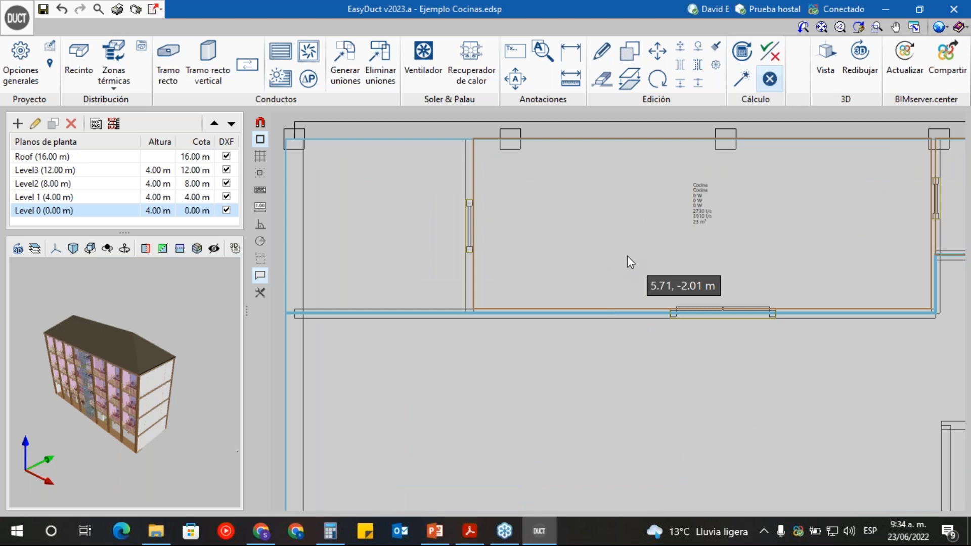
{"action": "scroll", "coordinate": [563, 266], "scroll_direction": "up", "scroll_amount": 3}
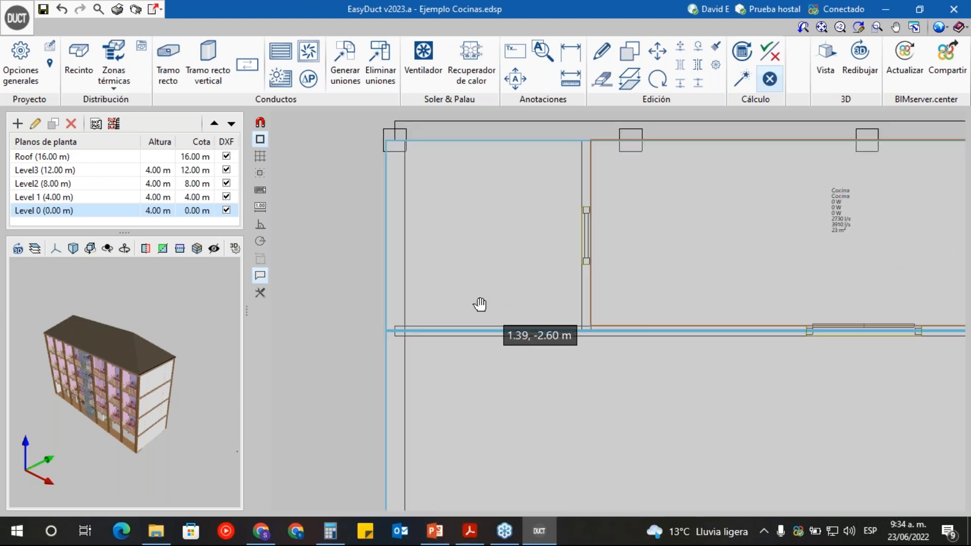
{"action": "scroll", "coordinate": [625, 253], "scroll_direction": "down", "scroll_amount": 3}
{"action": "middle_click_drag", "start_coordinate": [593, 307], "coordinate": [565, 256]}
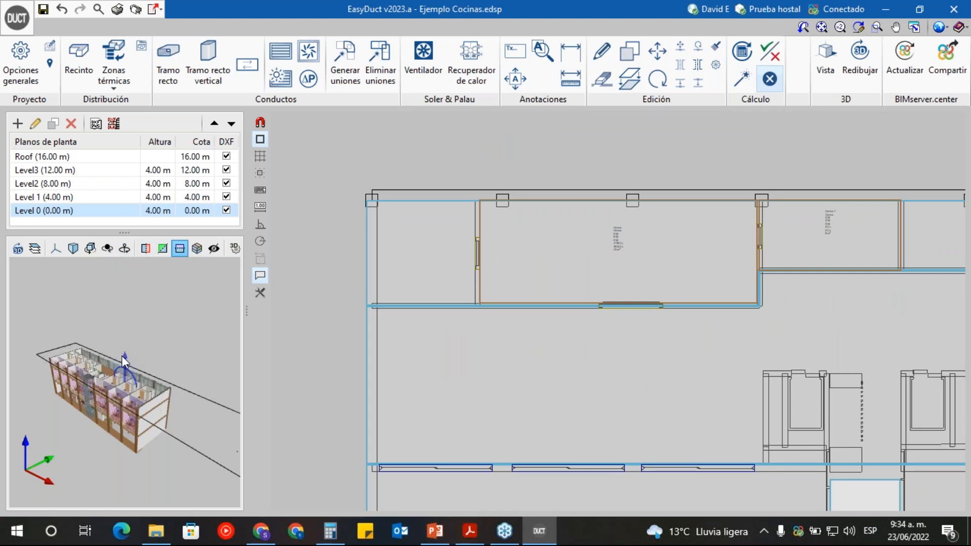
- Cut the 3D building model with a horizontal section and examine the kitchen's stoves and the adjoining dining area
{"action": "left_click_drag", "start_coordinate": [124, 354], "coordinate": [89, 442]}
{"action": "middle_click_drag", "start_coordinate": [87, 413], "coordinate": [125, 412]}
{"action": "scroll", "coordinate": [126, 412], "scroll_direction": "up", "scroll_amount": 10}
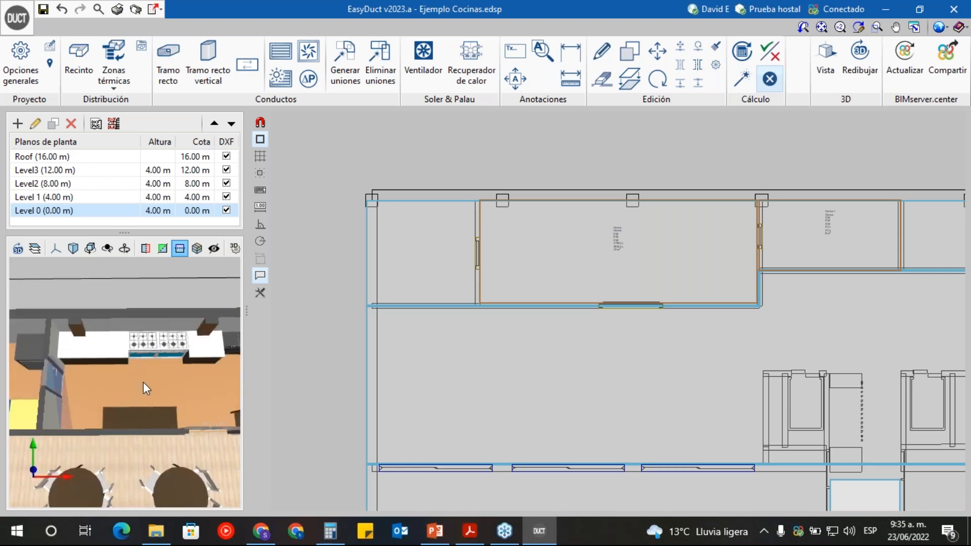
{"action": "left_click_drag", "start_coordinate": [147, 408], "coordinate": [145, 396]}
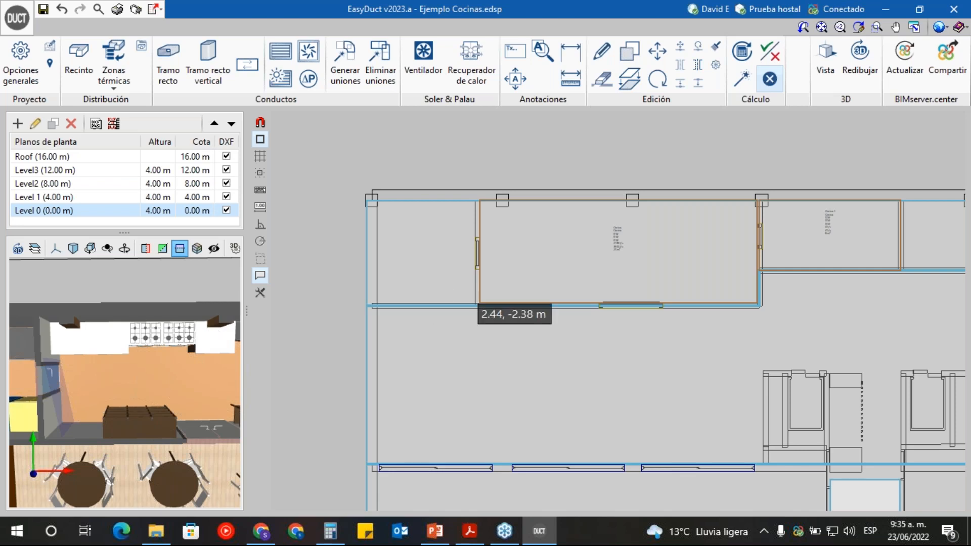
{"action": "mouse_move", "coordinate": [641, 201]}
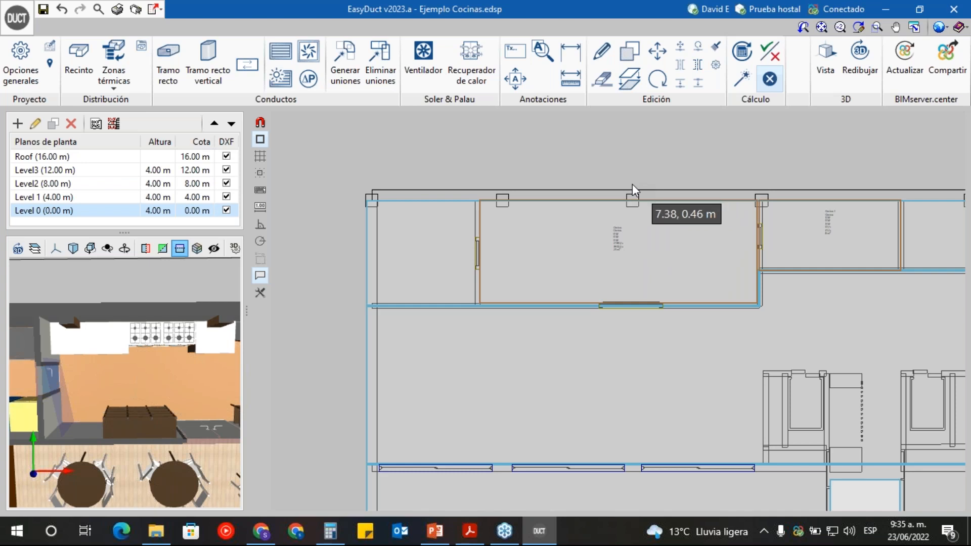
{"action": "scroll", "coordinate": [145, 384], "scroll_direction": "down", "scroll_amount": 3}
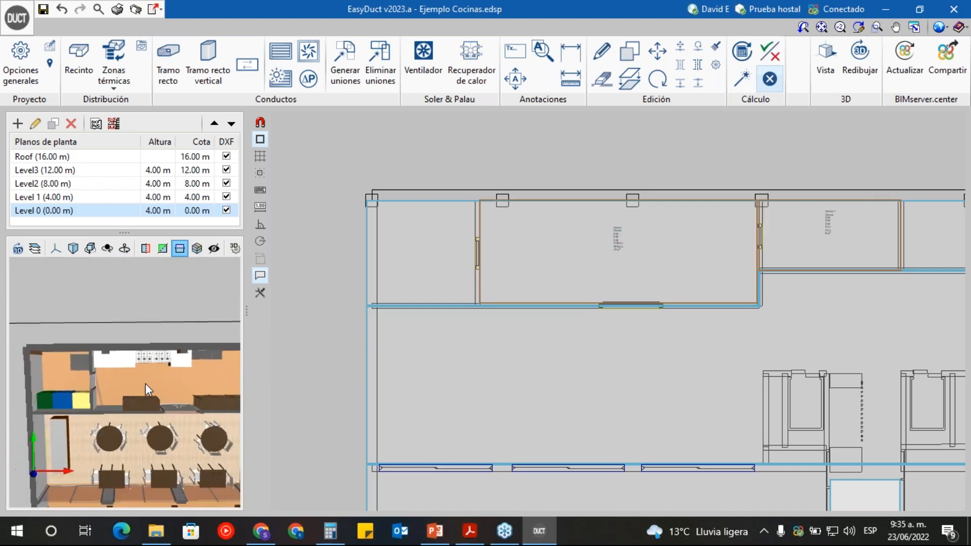
{"action": "left_click_drag", "start_coordinate": [108, 402], "coordinate": [132, 365]}
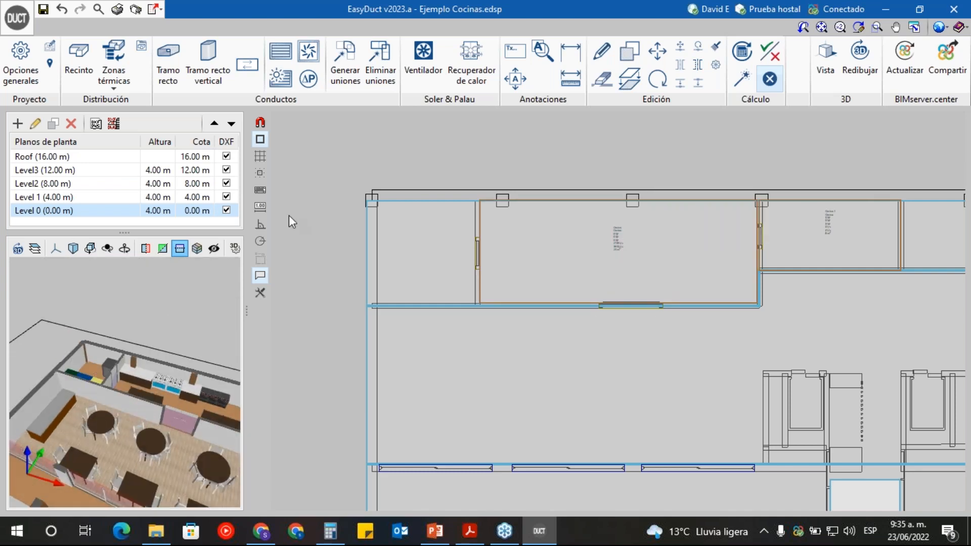
- Start a straight horizontal duct section and give it the reference Extraccion
{"action": "left_click", "coordinate": [171, 71]}
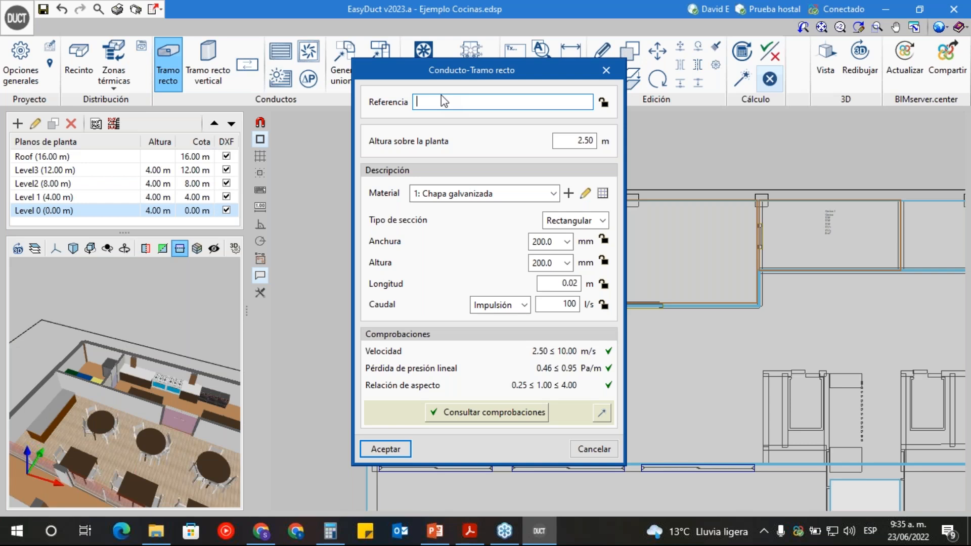
{"action": "type", "text": "Extraccion"}
{"action": "left_click", "coordinate": [567, 142]}
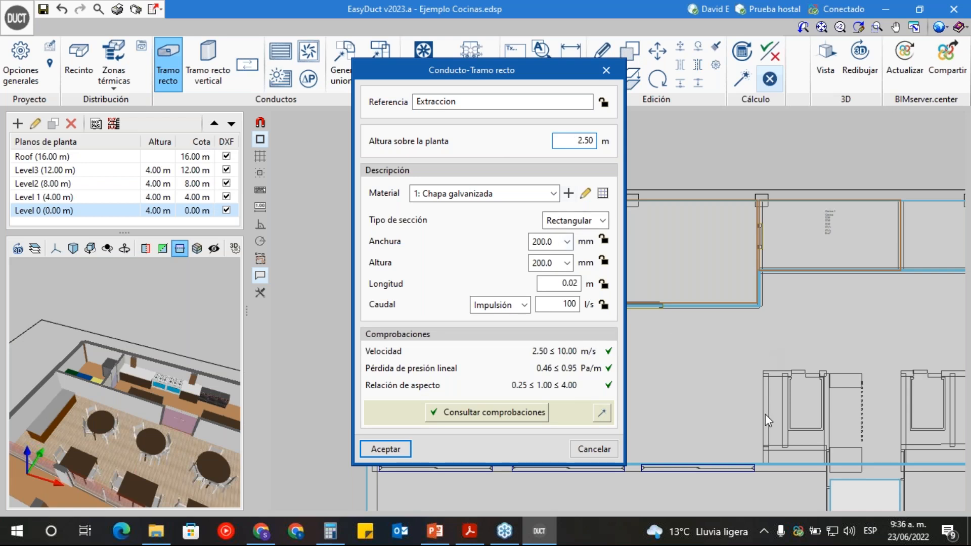
{"action": "left_click", "coordinate": [766, 489]}
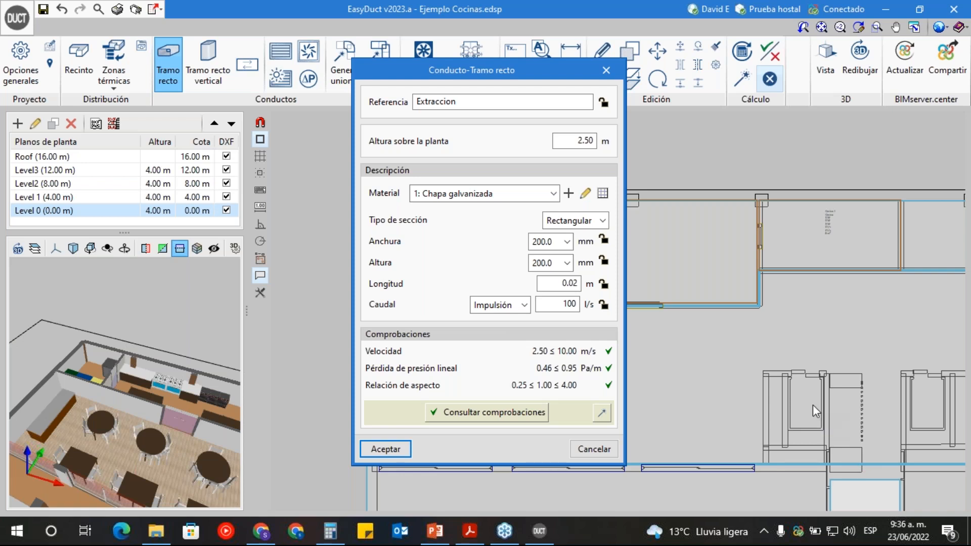
{"action": "mouse_move", "coordinate": [660, 147]}
{"action": "left_mouse_down"}
{"action": "mouse_move", "coordinate": [661, 173]}
{"action": "mouse_move", "coordinate": [739, 173]}
{"action": "mouse_move", "coordinate": [746, 124]}
{"action": "mouse_move", "coordinate": [663, 115]}
{"action": "mouse_move", "coordinate": [664, 146]}
{"action": "mouse_move", "coordinate": [744, 148]}
{"action": "left_mouse_up"}
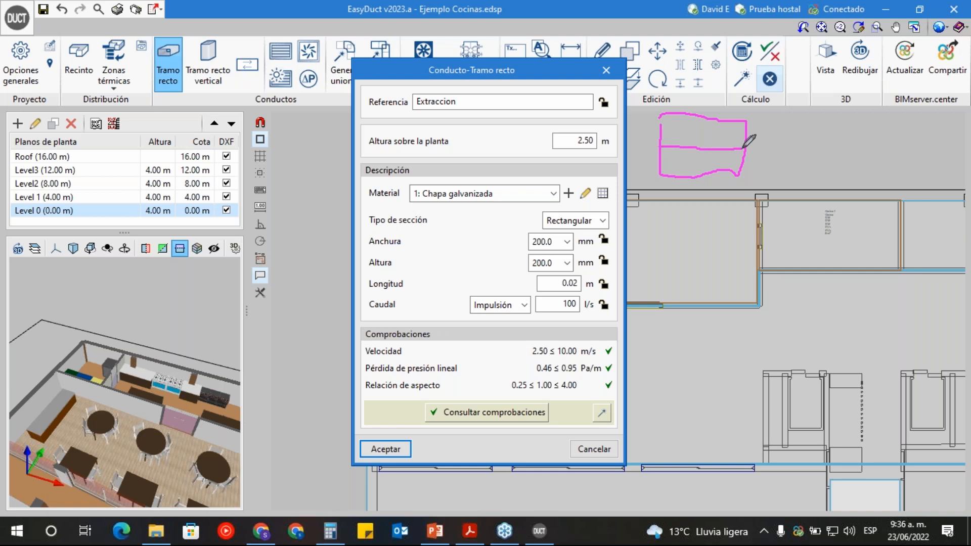
{"action": "left_click_drag", "start_coordinate": [703, 115], "coordinate": [704, 180]}
{"action": "left_click_drag", "start_coordinate": [754, 149], "coordinate": [776, 150]}
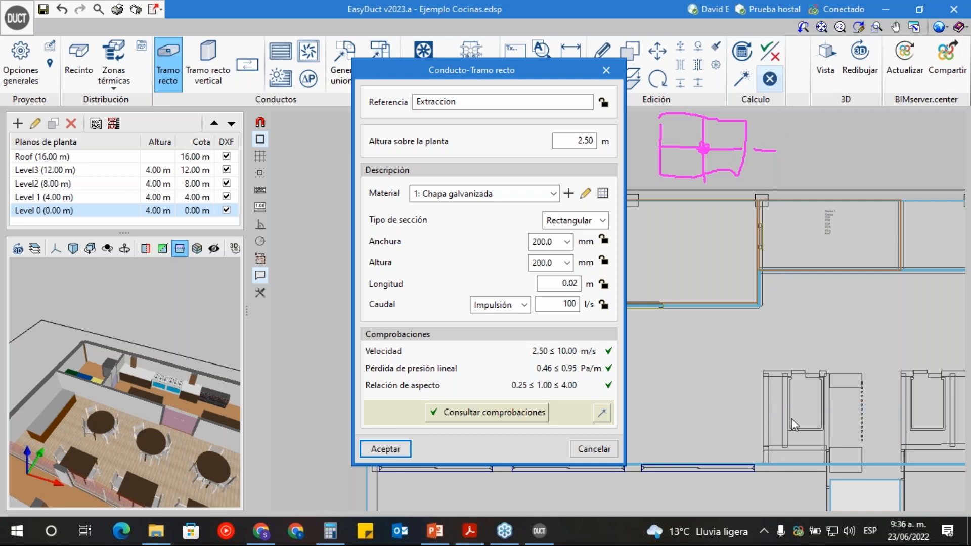
{"action": "left_click", "coordinate": [796, 468]}
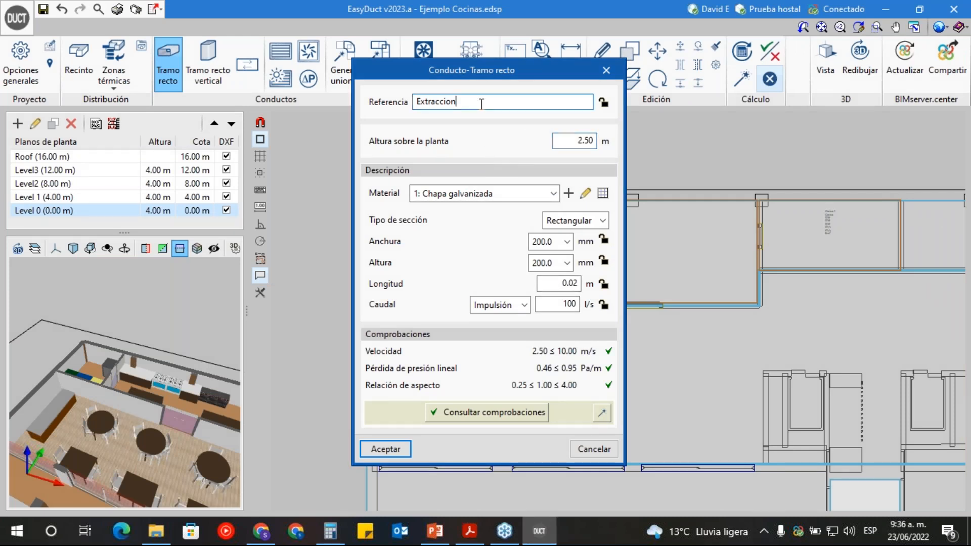
- Set the duct's height above the floor to 3 m and its flow to Extracción at 3910 l/s
{"action": "left_click_drag", "start_coordinate": [552, 145], "coordinate": [599, 144]}
{"action": "type", "text": "3"}
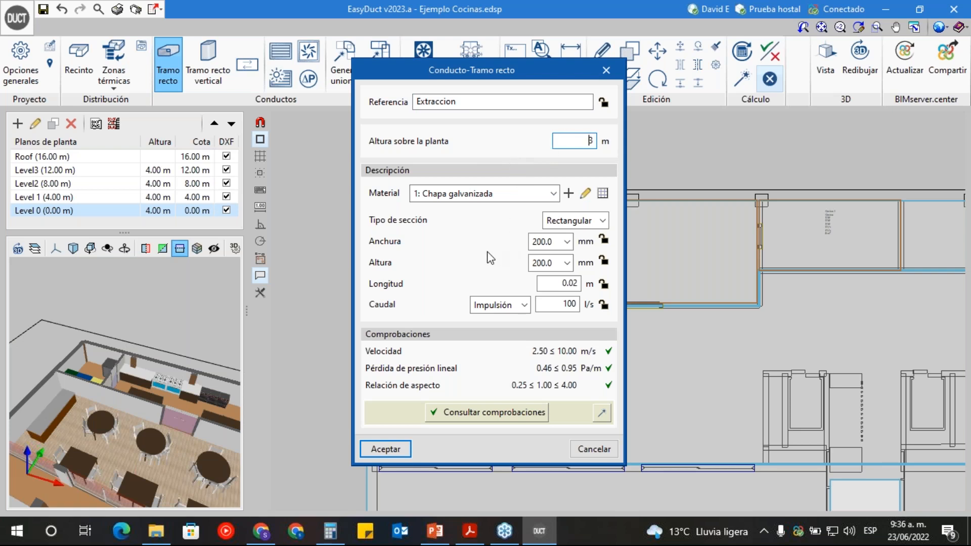
{"action": "left_click", "coordinate": [566, 305]}
{"action": "left_click", "coordinate": [524, 305]}
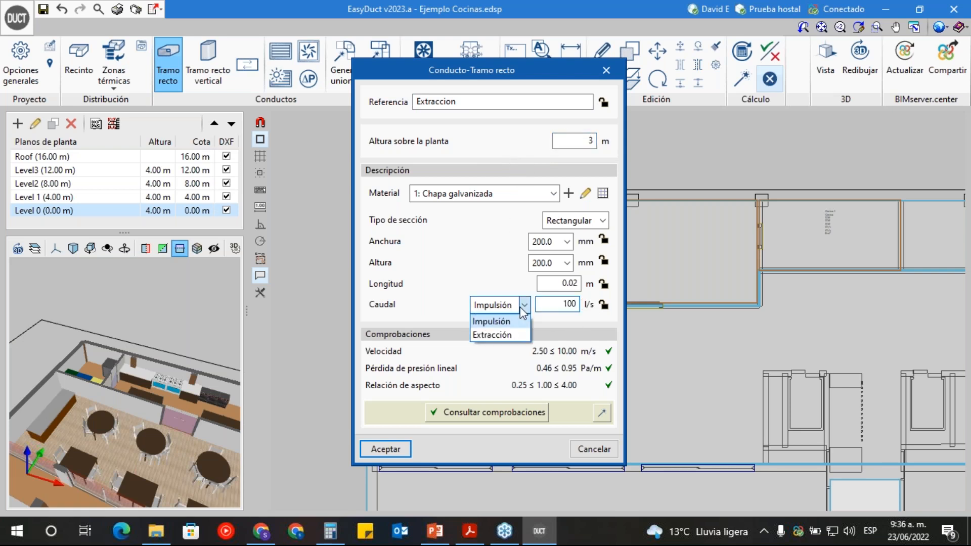
{"action": "left_click", "coordinate": [511, 338]}
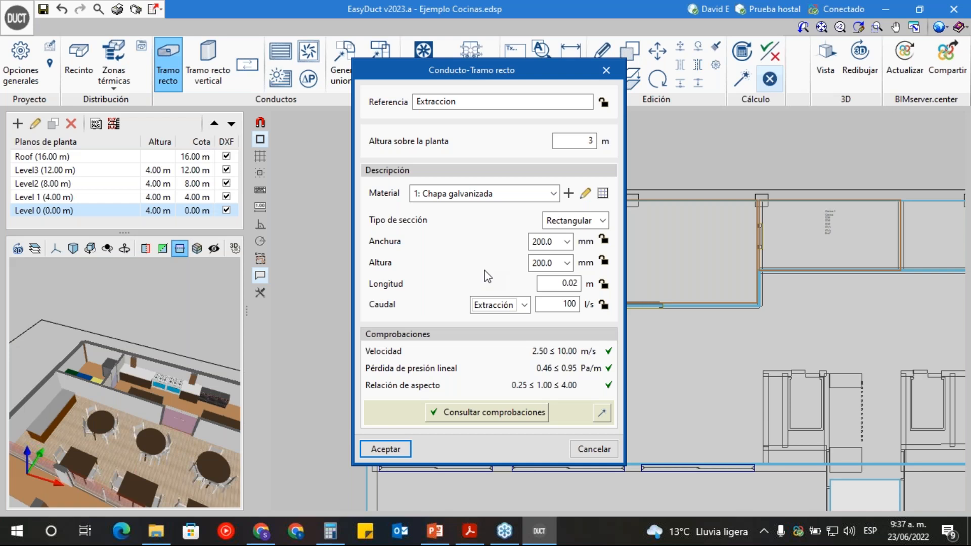
{"action": "left_click_drag", "start_coordinate": [542, 305], "coordinate": [579, 304]}
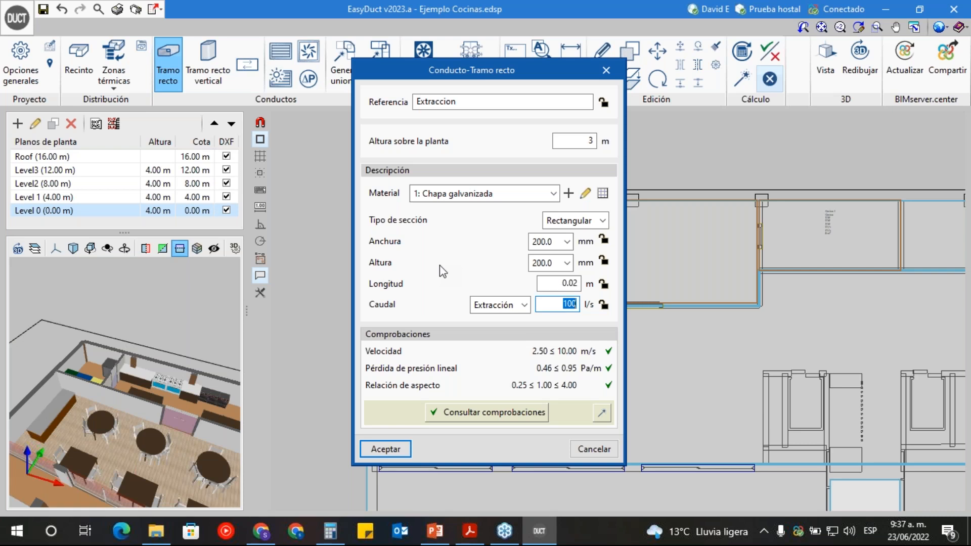
{"action": "type", "text": "3910"}
{"action": "left_click", "coordinate": [540, 283]}
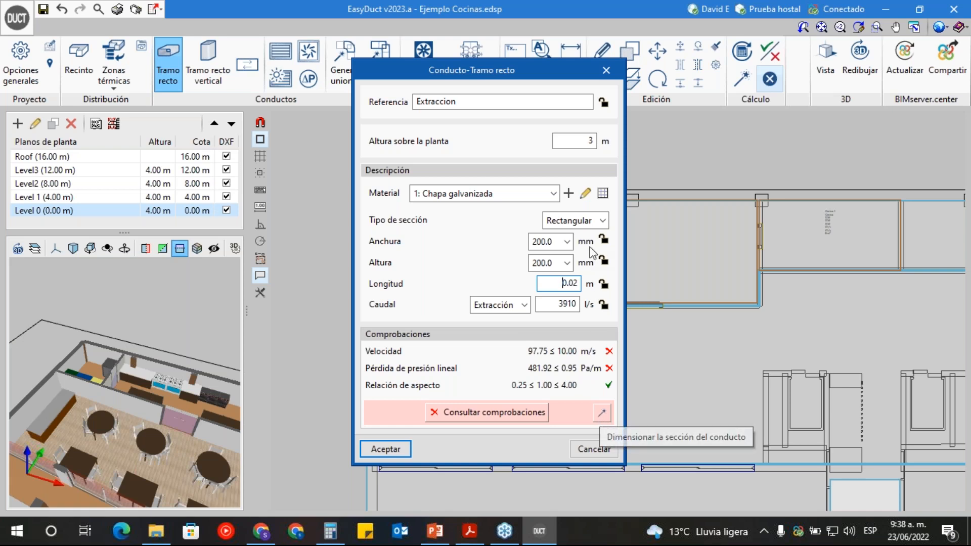
{"action": "left_click", "coordinate": [566, 242]}
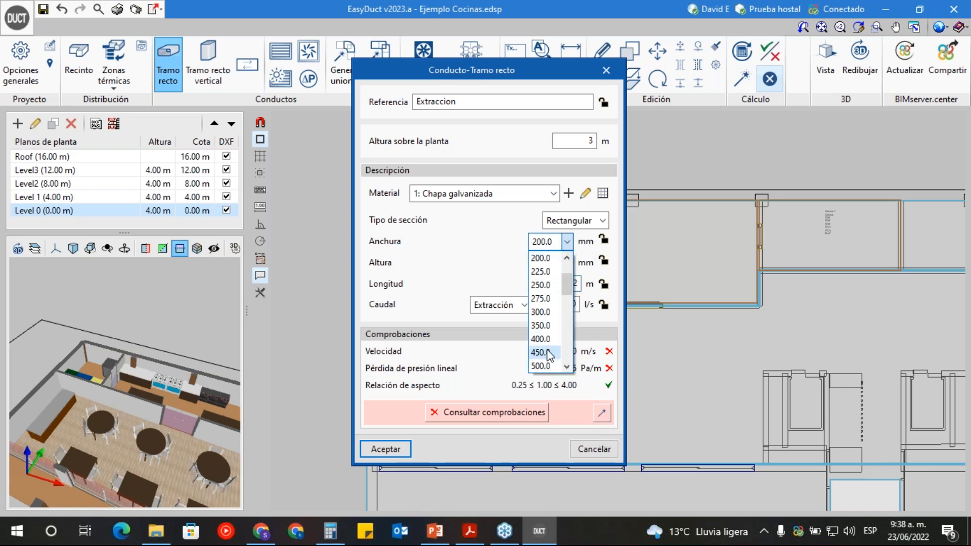
{"action": "left_click_drag", "start_coordinate": [566, 284], "coordinate": [569, 305]}
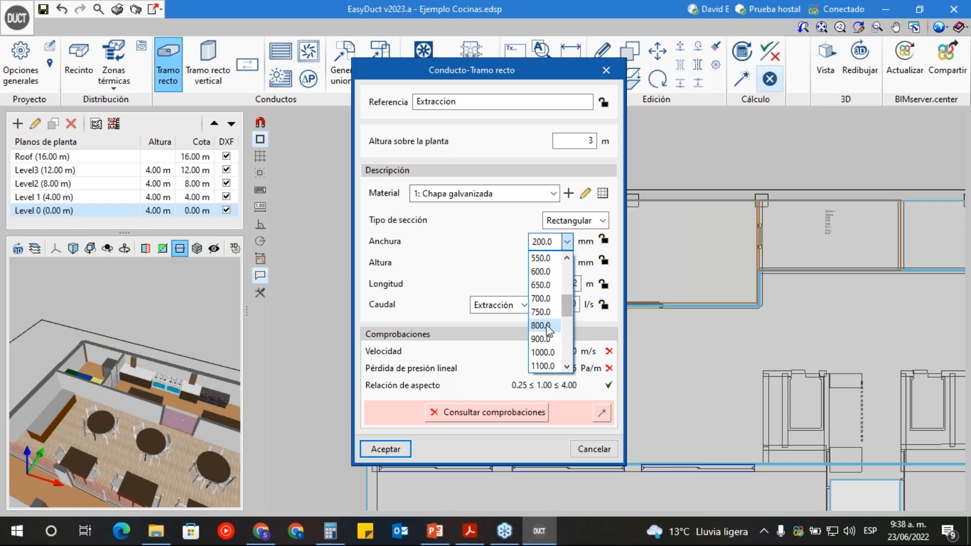
{"action": "left_click", "coordinate": [486, 280]}
- Set the rectangular duct's section height to 550 mm and lock that value
{"action": "left_click", "coordinate": [568, 263]}
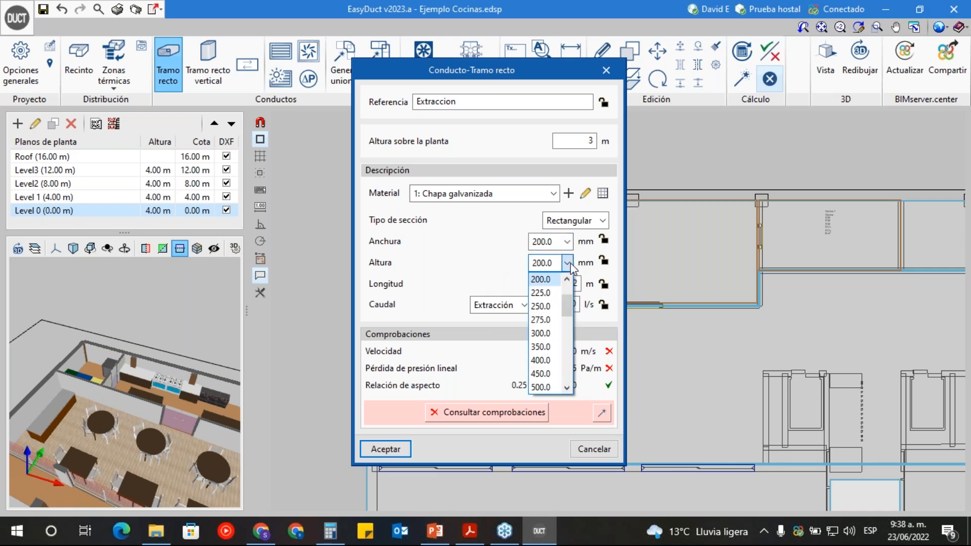
{"action": "left_click", "coordinate": [567, 388]}
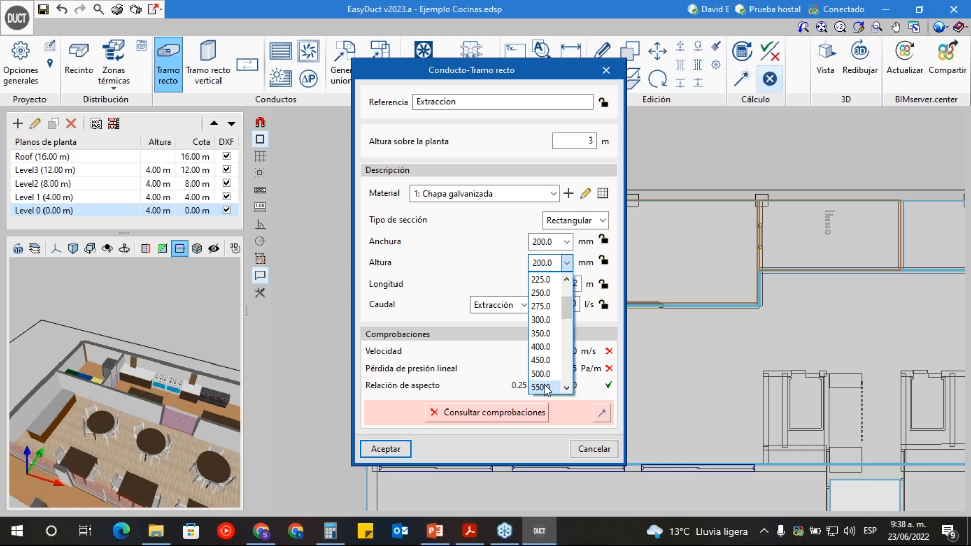
{"action": "left_click", "coordinate": [545, 389]}
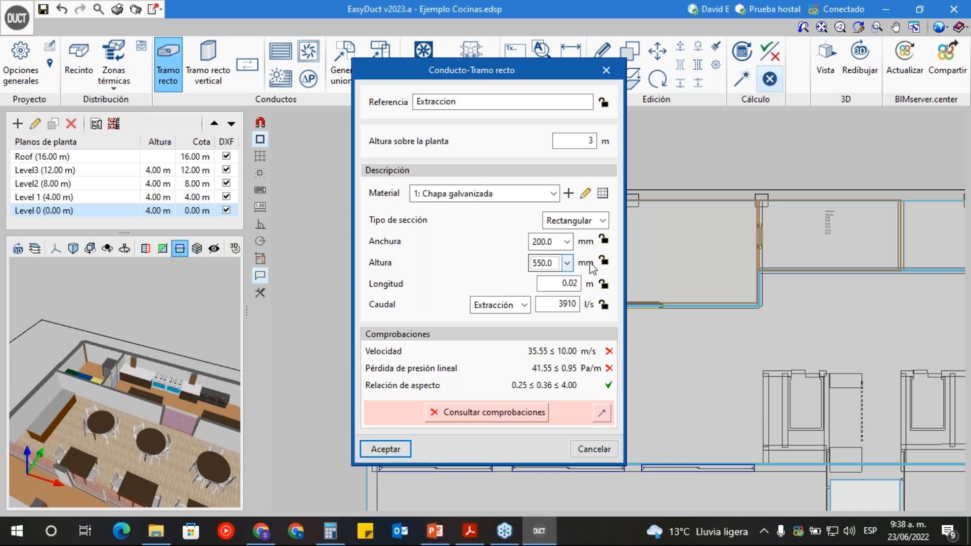
{"action": "left_click", "coordinate": [603, 262]}
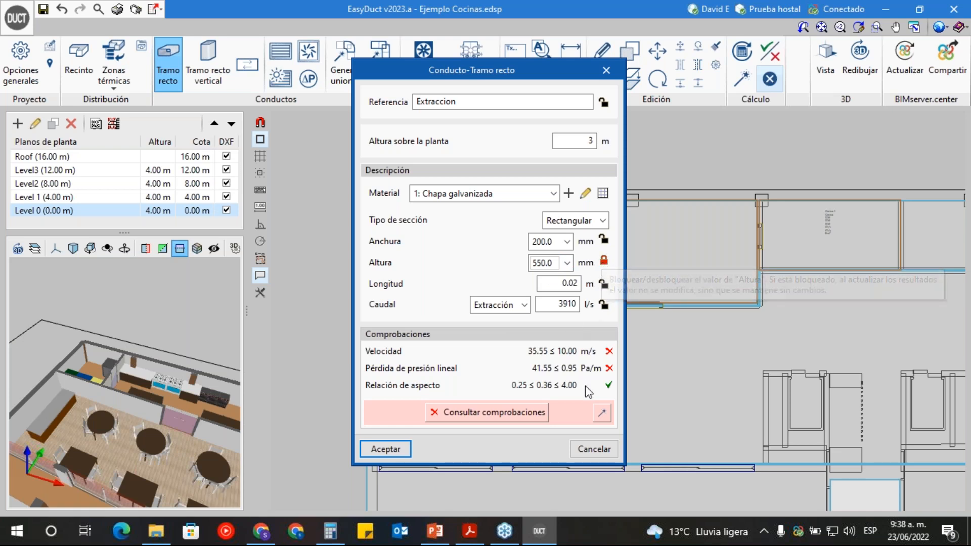
- Size the extraction duct automatically, and set its rectangular section to 550 mm high and 900 mm wide
{"action": "left_click", "coordinate": [603, 414]}
{"action": "left_click", "coordinate": [567, 262]}
{"action": "scroll", "coordinate": [567, 279], "scroll_direction": "up", "scroll_amount": 2}
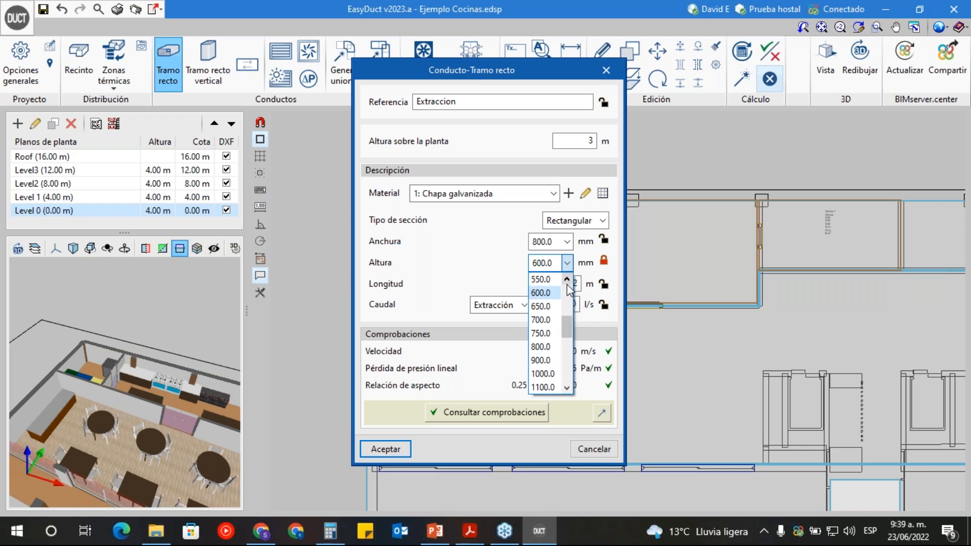
{"action": "left_click", "coordinate": [547, 292]}
{"action": "left_click", "coordinate": [567, 241]}
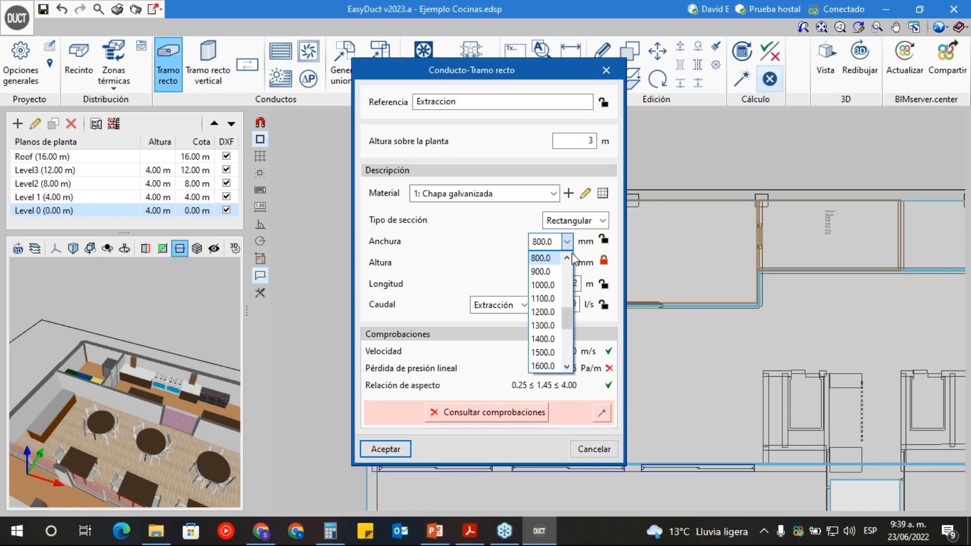
{"action": "left_click", "coordinate": [544, 265]}
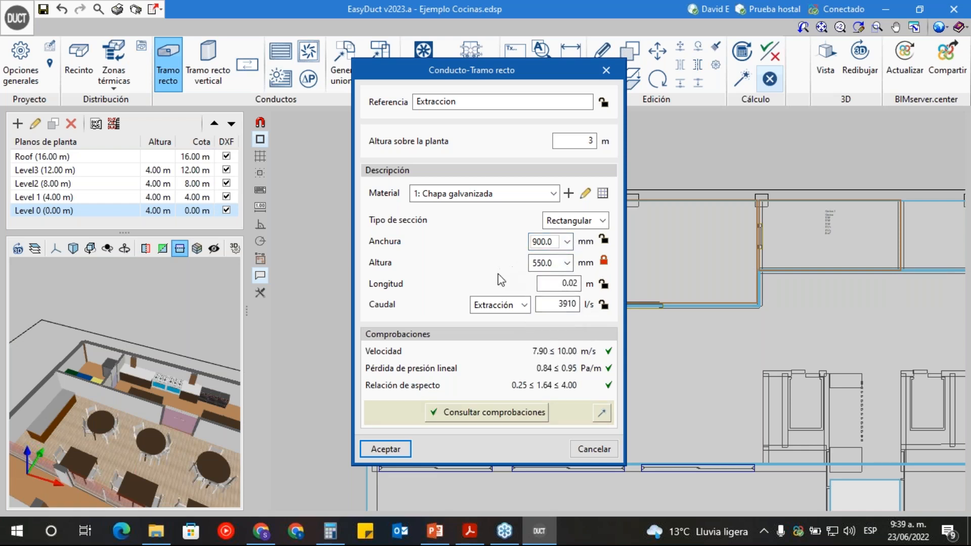
{"action": "left_click", "coordinate": [568, 142]}
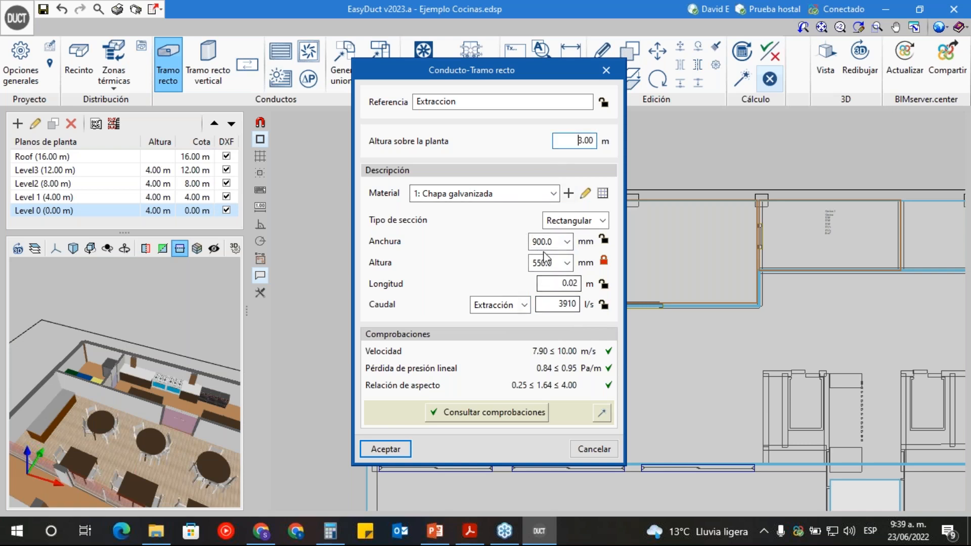
{"action": "left_click", "coordinate": [603, 222]}
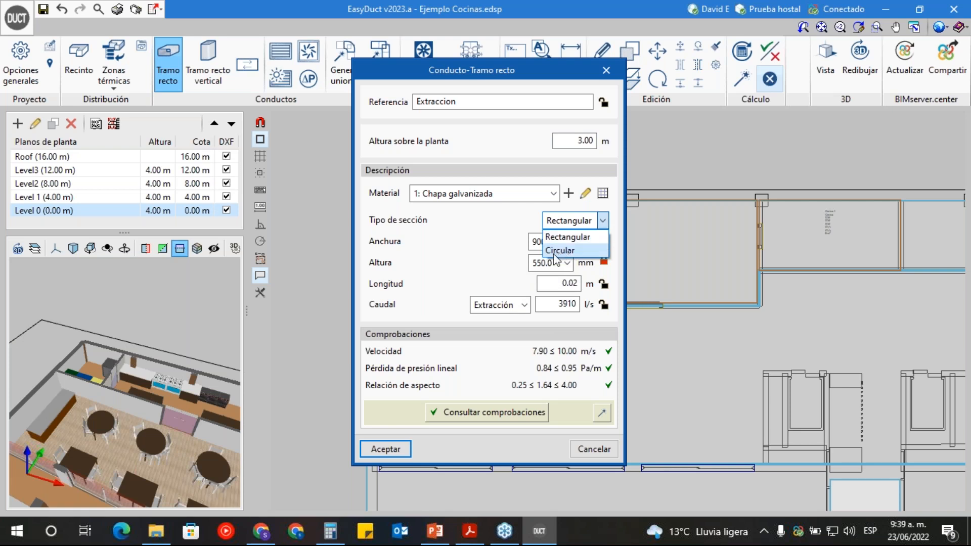
{"action": "left_click", "coordinate": [496, 262]}
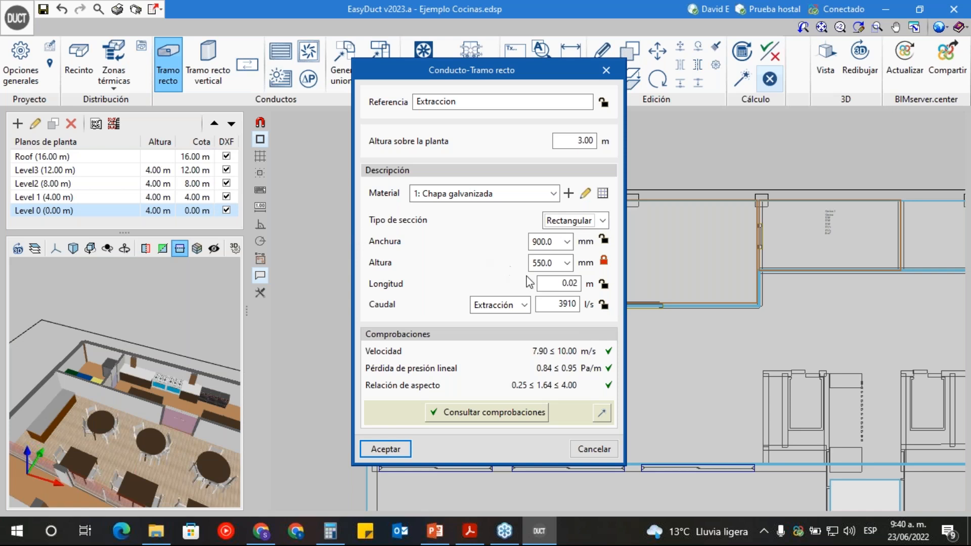
- Draw the extraction duct about 7.9 m long at 180°, from the middle of the kitchen out past the building's outer wall
{"action": "left_click", "coordinate": [393, 451]}
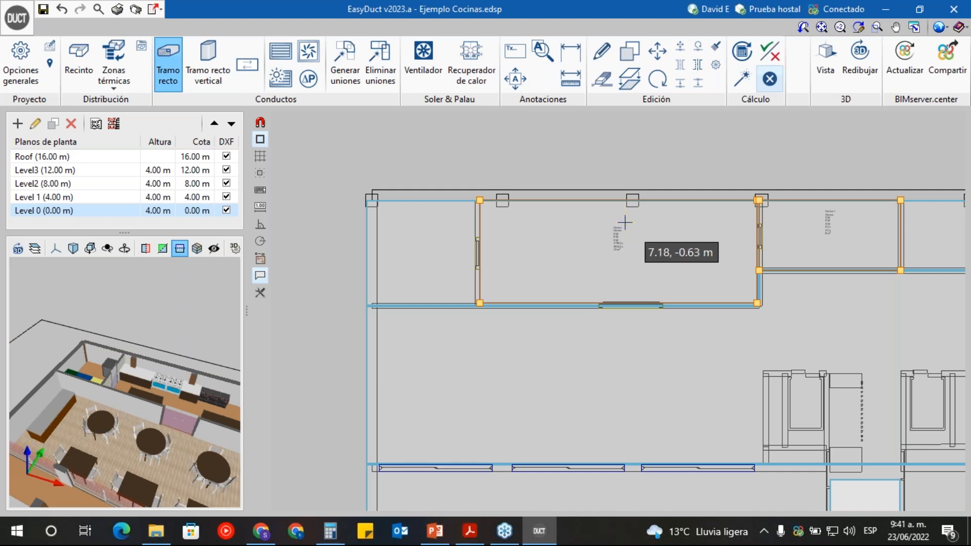
{"action": "left_click", "coordinate": [625, 223]}
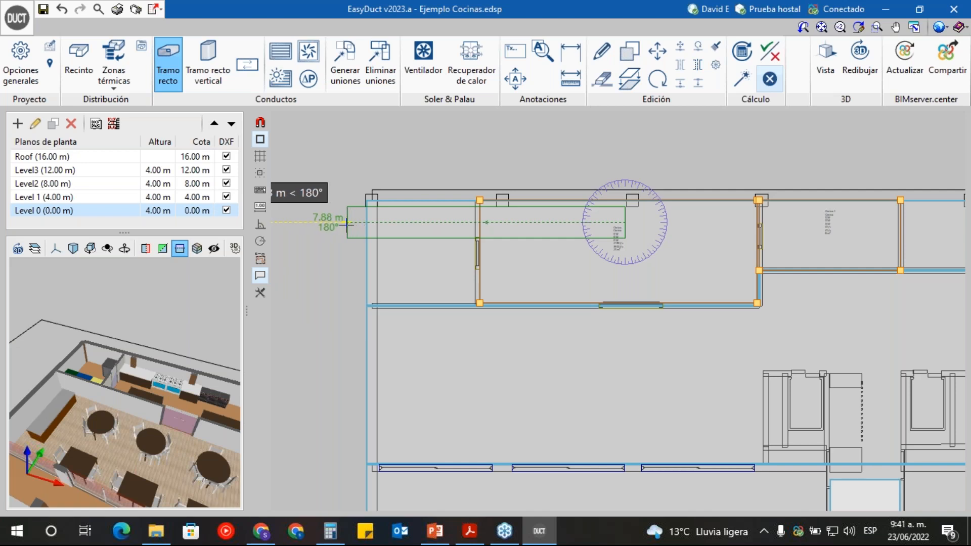
{"action": "left_click", "coordinate": [347, 223]}
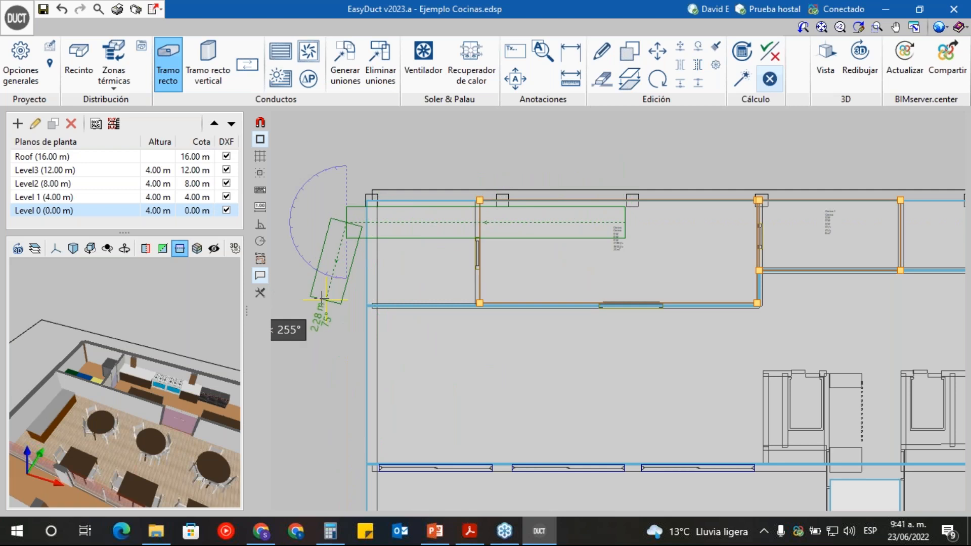
{"action": "right_click", "coordinate": [325, 297]}
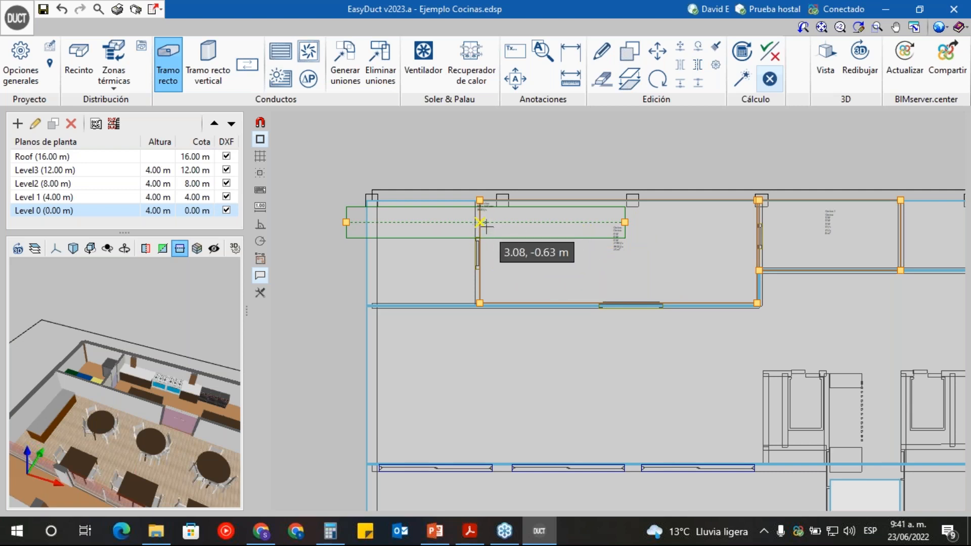
{"action": "scroll", "coordinate": [508, 222], "scroll_direction": "up", "scroll_amount": 1}
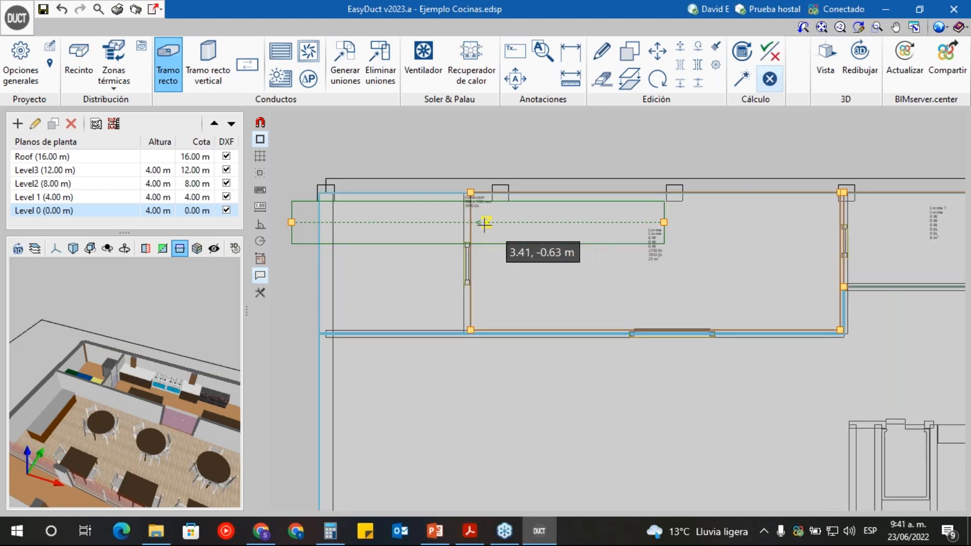
{"action": "scroll", "coordinate": [501, 223], "scroll_direction": "up", "scroll_amount": 5}
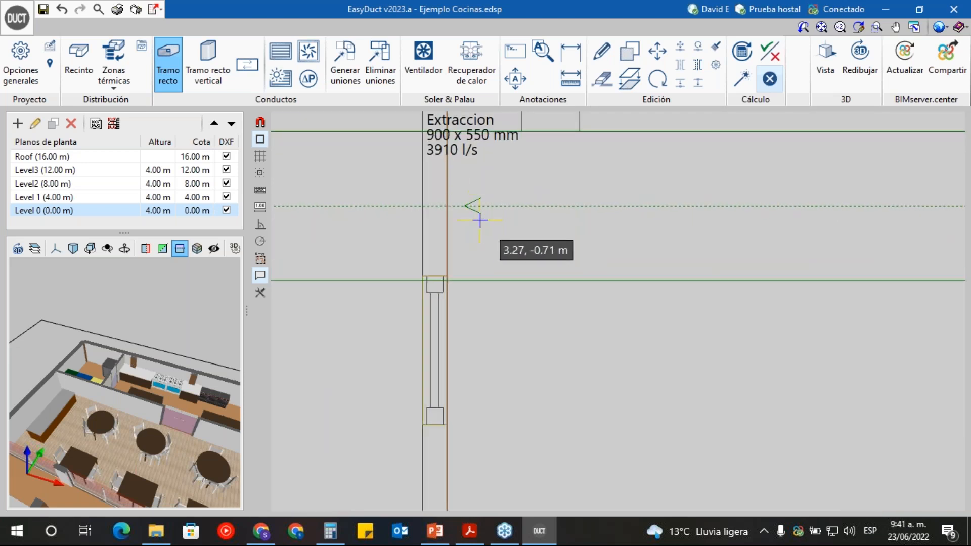
{"action": "scroll", "coordinate": [475, 212], "scroll_direction": "down", "scroll_amount": 4}
{"action": "scroll", "coordinate": [460, 179], "scroll_direction": "up", "scroll_amount": 1}
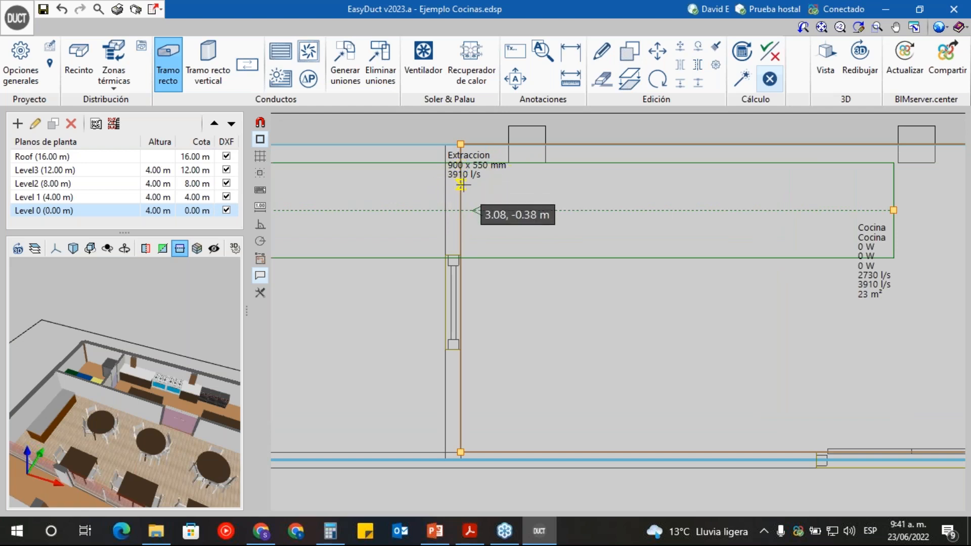
{"action": "scroll", "coordinate": [462, 193], "scroll_direction": "down", "scroll_amount": 3}
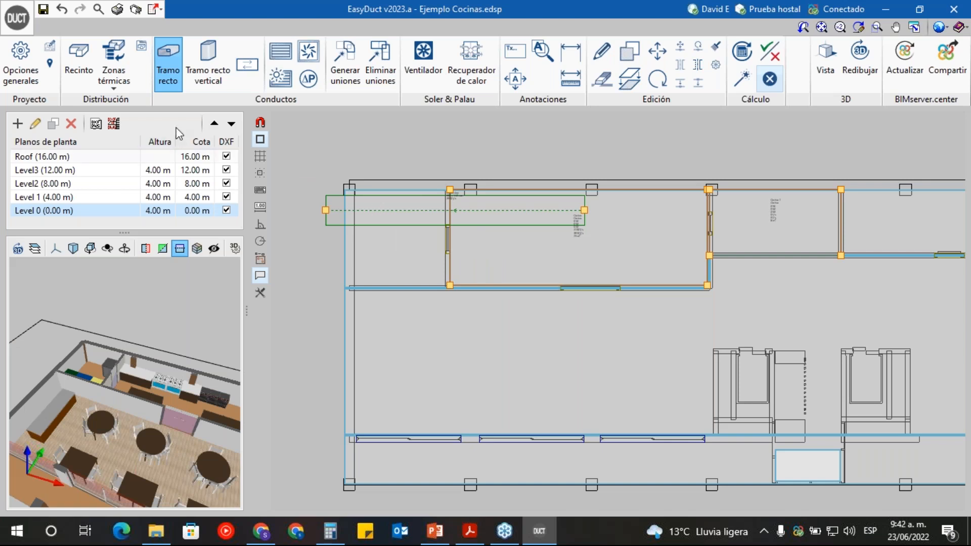
- Start a vertical duct section that begins 3 m above Level 0 and has Roof as its final level
{"action": "left_click", "coordinate": [205, 60]}
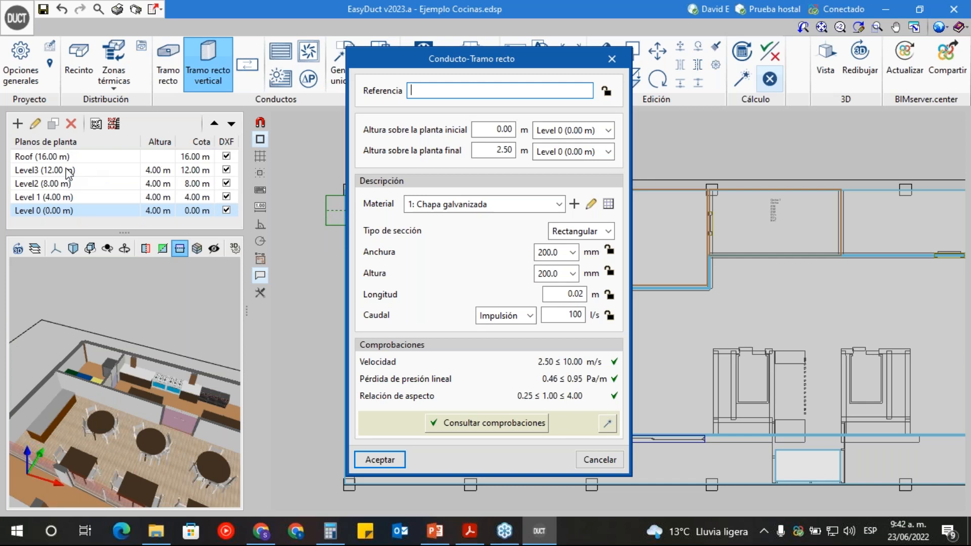
{"action": "left_click", "coordinate": [548, 131]}
{"action": "left_click", "coordinate": [549, 201]}
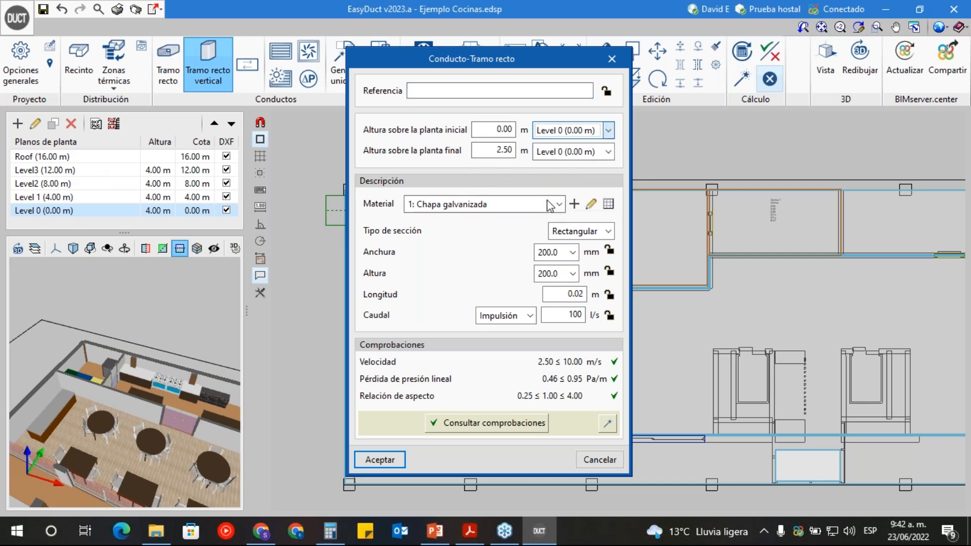
{"action": "double_click", "coordinate": [498, 129]}
{"action": "type", "text": "3"}
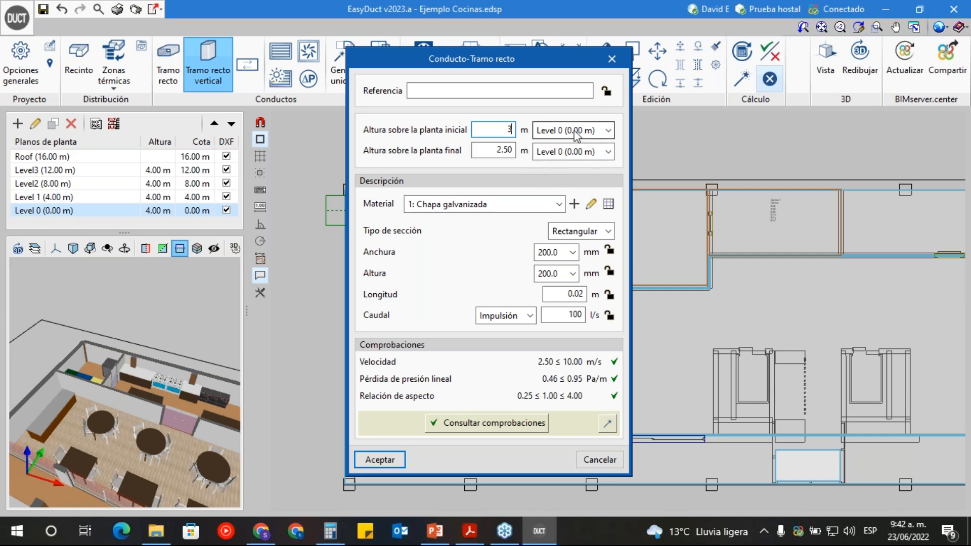
{"action": "left_click", "coordinate": [559, 154]}
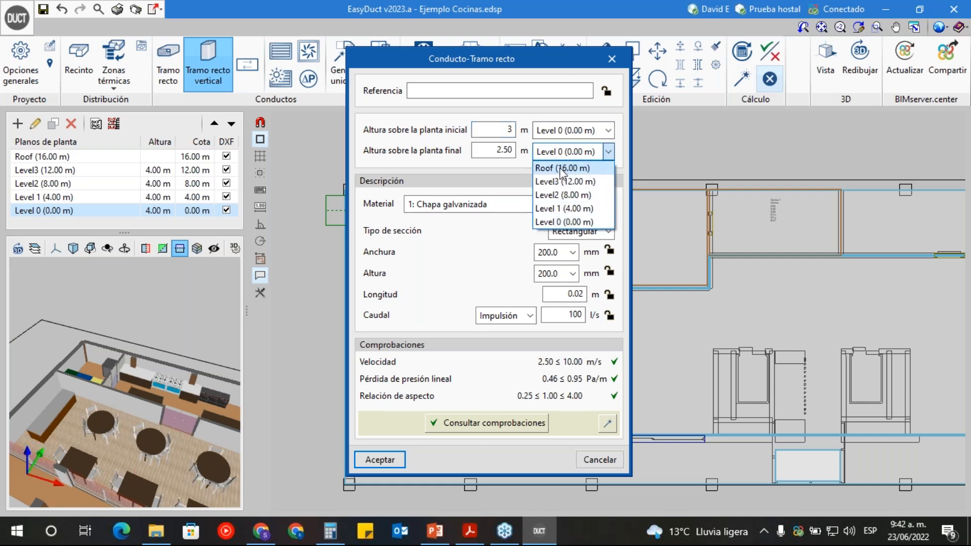
{"action": "left_click", "coordinate": [563, 167]}
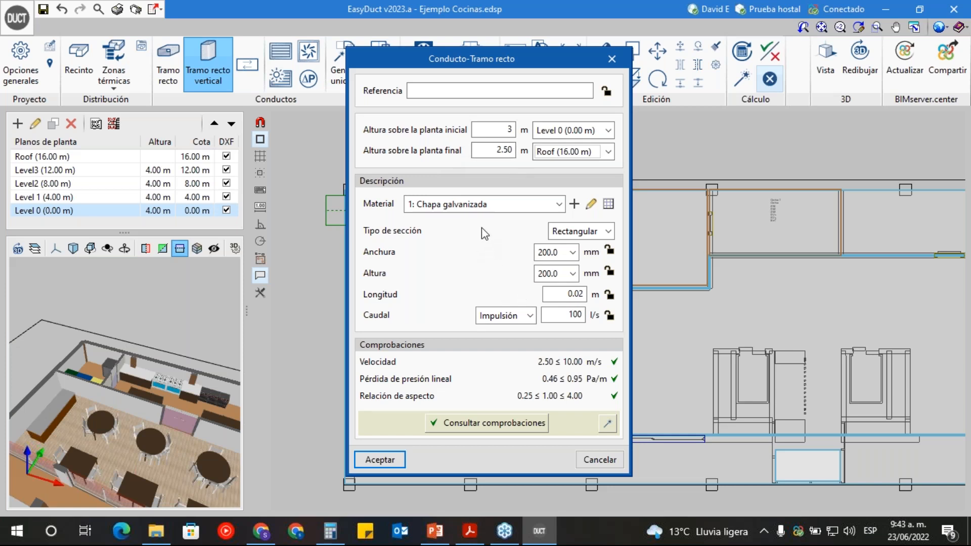
- Examine the roughness factor and the rectangular and circular duct dimensions of the Chapa galvanizada material
{"action": "left_click", "coordinate": [560, 205]}
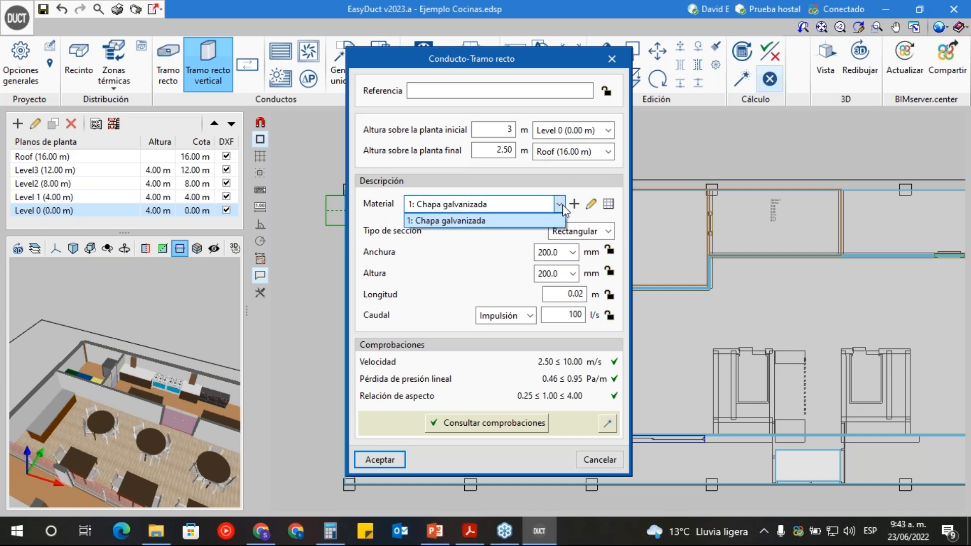
{"action": "left_click", "coordinate": [591, 204]}
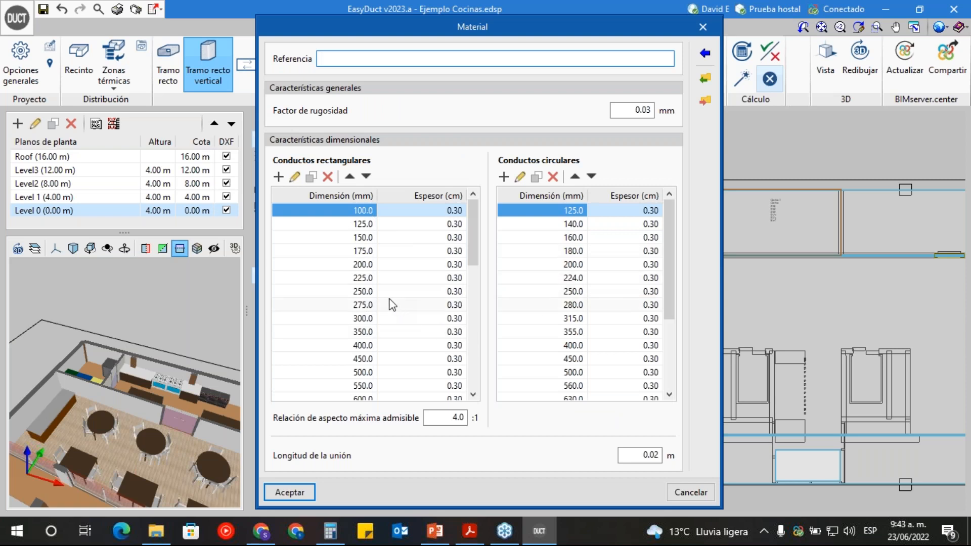
{"action": "scroll", "coordinate": [397, 293], "scroll_direction": "down", "scroll_amount": 9}
{"action": "scroll", "coordinate": [407, 290], "scroll_direction": "up", "scroll_amount": 9}
{"action": "scroll", "coordinate": [582, 290], "scroll_direction": "down", "scroll_amount": 3}
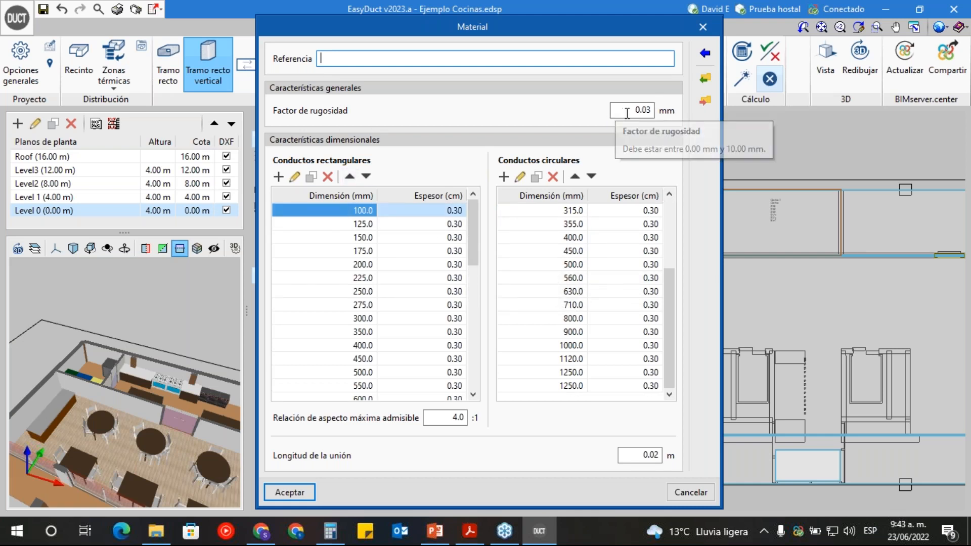
{"action": "left_click", "coordinate": [703, 27]}
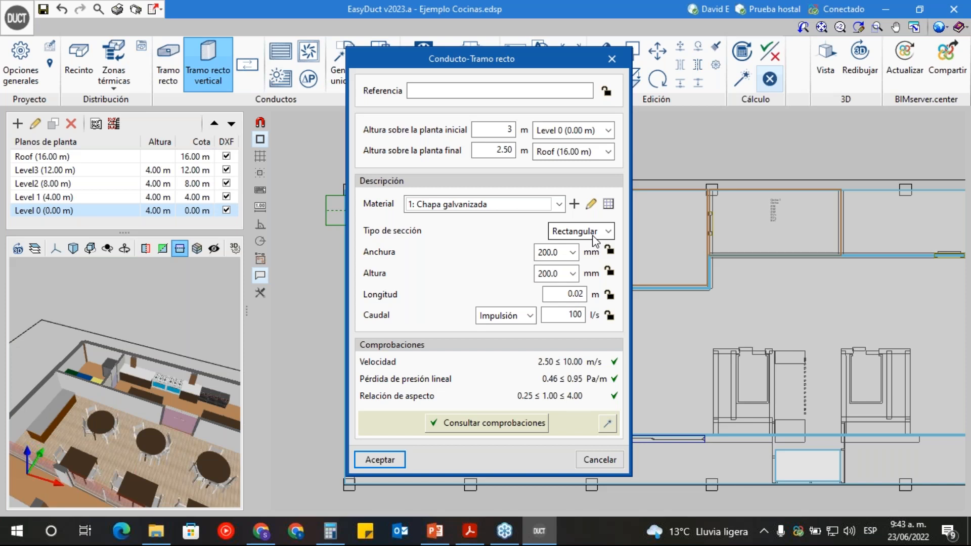
- Set the vertical duct's rectangular section to 550 mm wide and 900 mm high
{"action": "left_click", "coordinate": [564, 258]}
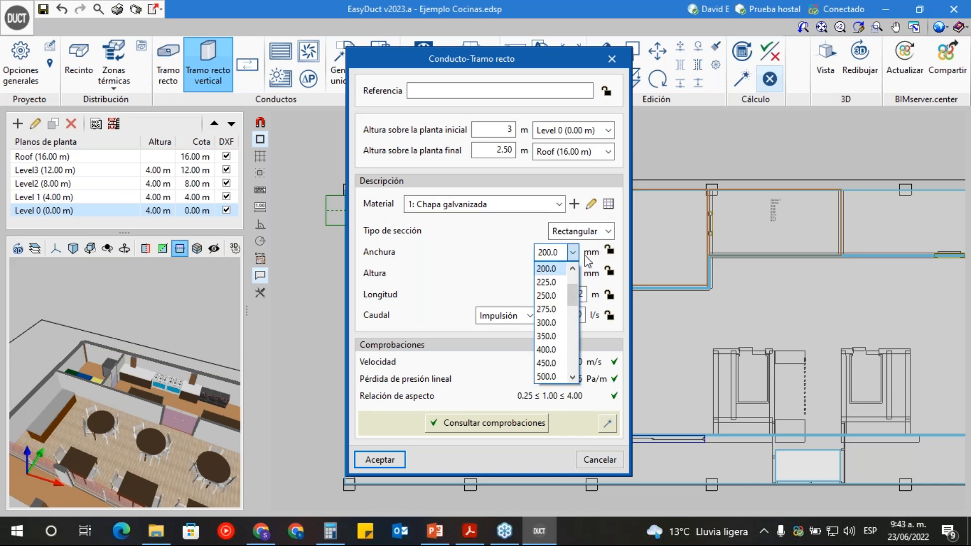
{"action": "mouse_move", "coordinate": [577, 299]}
{"action": "left_mouse_down"}
{"action": "mouse_move", "coordinate": [583, 318]}
{"action": "mouse_move", "coordinate": [572, 308]}
{"action": "left_mouse_up"}
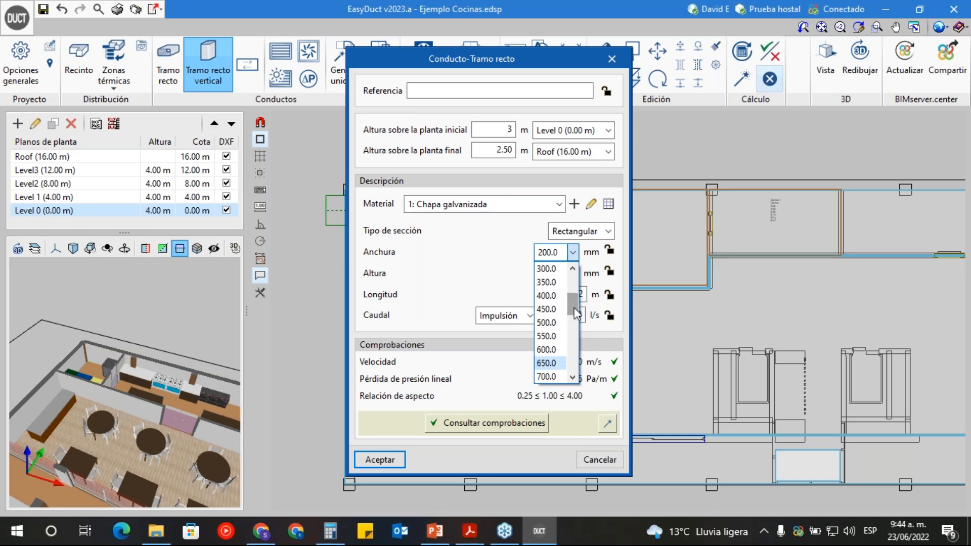
{"action": "left_click", "coordinate": [547, 336]}
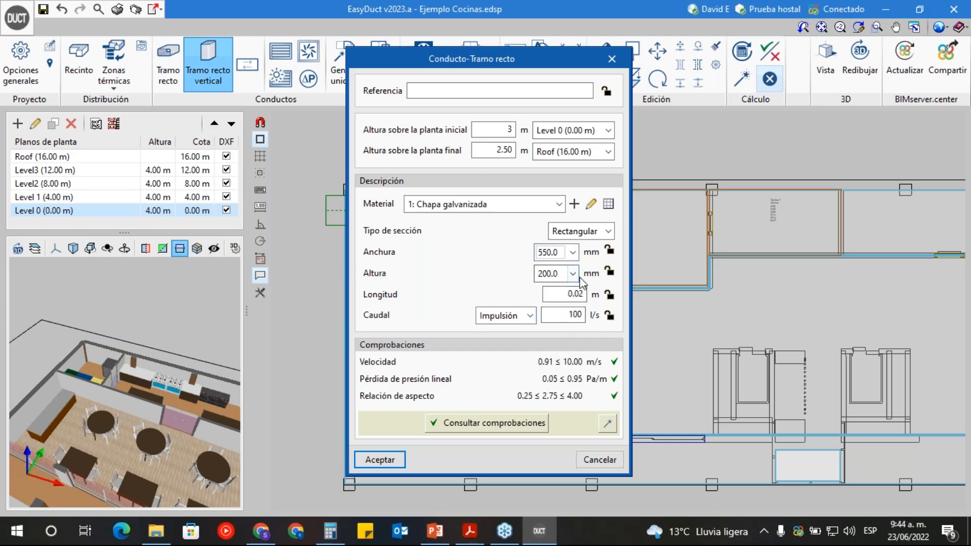
{"action": "left_click", "coordinate": [573, 274]}
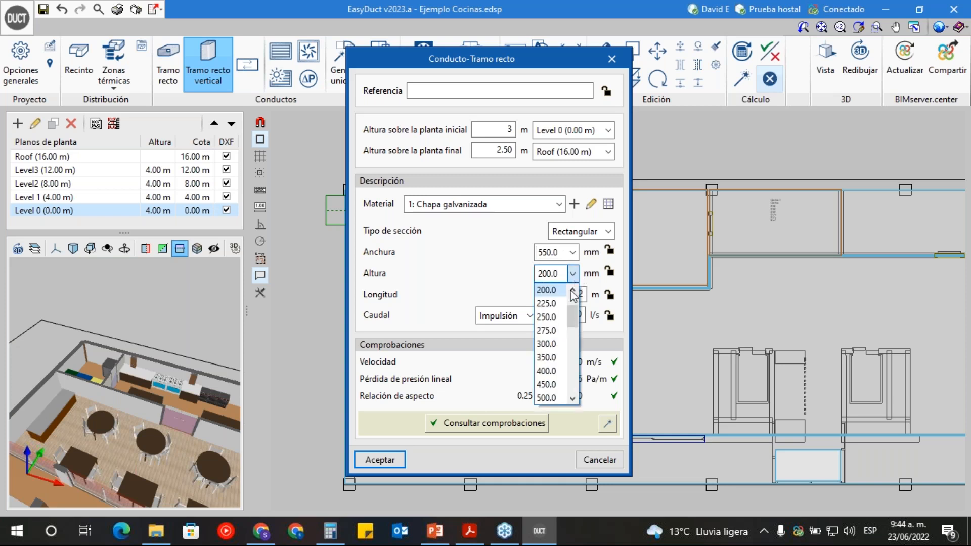
{"action": "left_click", "coordinate": [572, 398]}
{"action": "left_click", "coordinate": [572, 398]}
{"action": "left_click", "coordinate": [571, 400]}
{"action": "left_click", "coordinate": [572, 400]}
{"action": "left_click_drag", "start_coordinate": [572, 338], "coordinate": [572, 347]}
{"action": "left_click", "coordinate": [547, 344]}
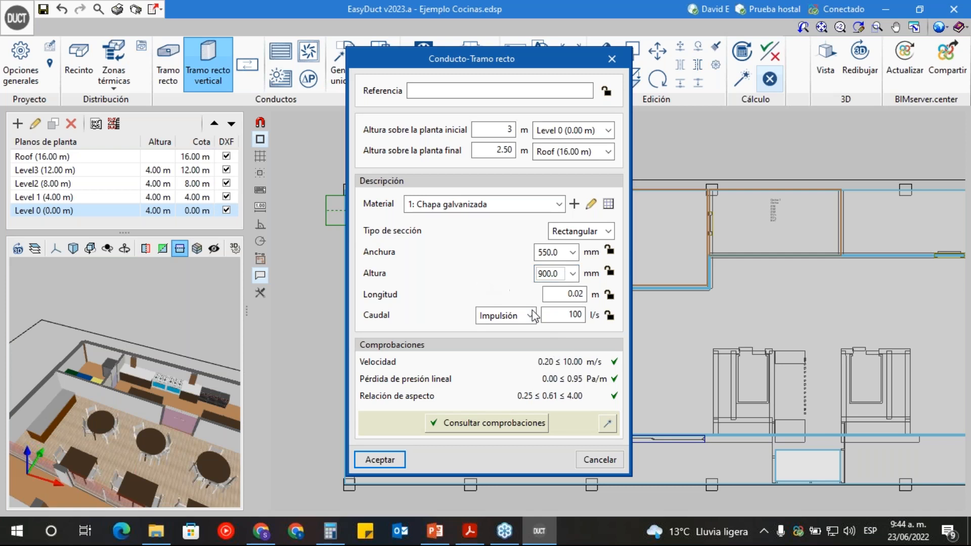
- Set the vertical duct's flow to 3910 l/s and accept its properties
{"action": "double_click", "coordinate": [558, 318]}
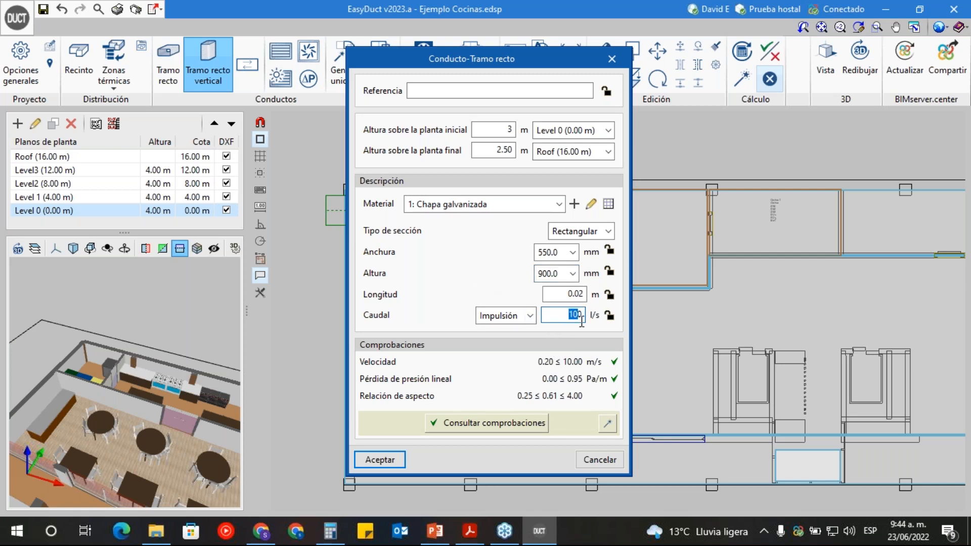
{"action": "left_click_drag", "start_coordinate": [561, 313], "coordinate": [590, 314]}
{"action": "type", "text": "3910"}
{"action": "left_click", "coordinate": [378, 459]}
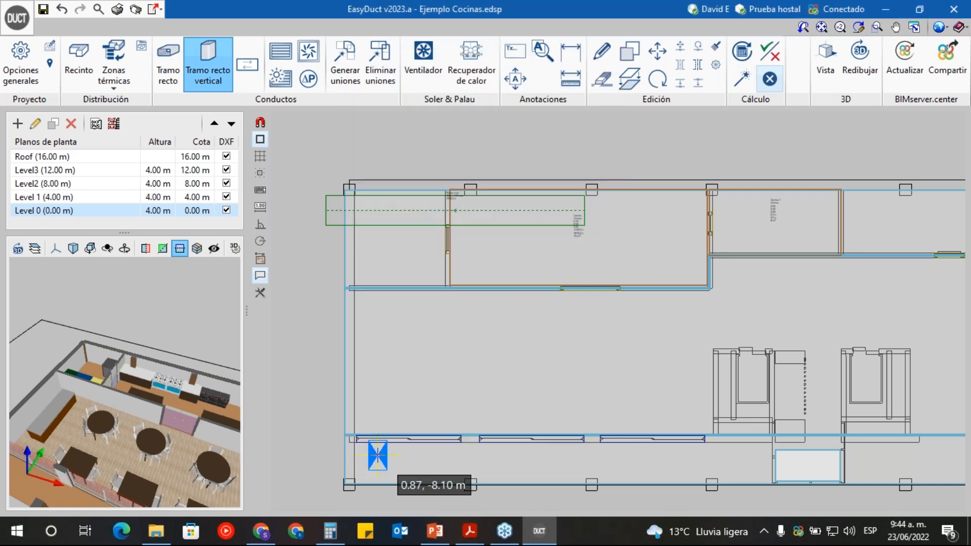
- Try to place the vertical duct at the outer end of the horizontal extraction duct, and check the horizontal duct's properties
{"action": "left_click", "coordinate": [325, 209]}
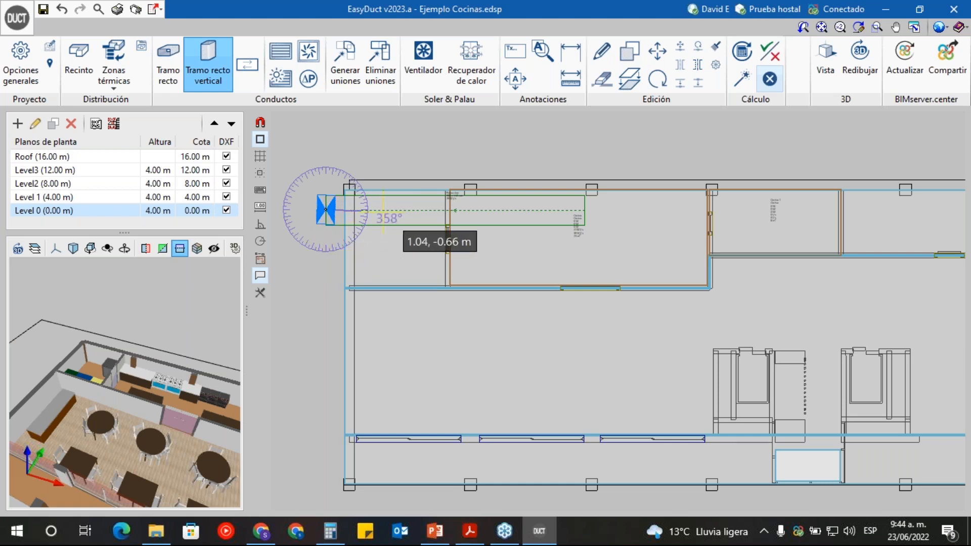
{"action": "right_click", "coordinate": [385, 210]}
{"action": "double_click", "coordinate": [385, 211]}
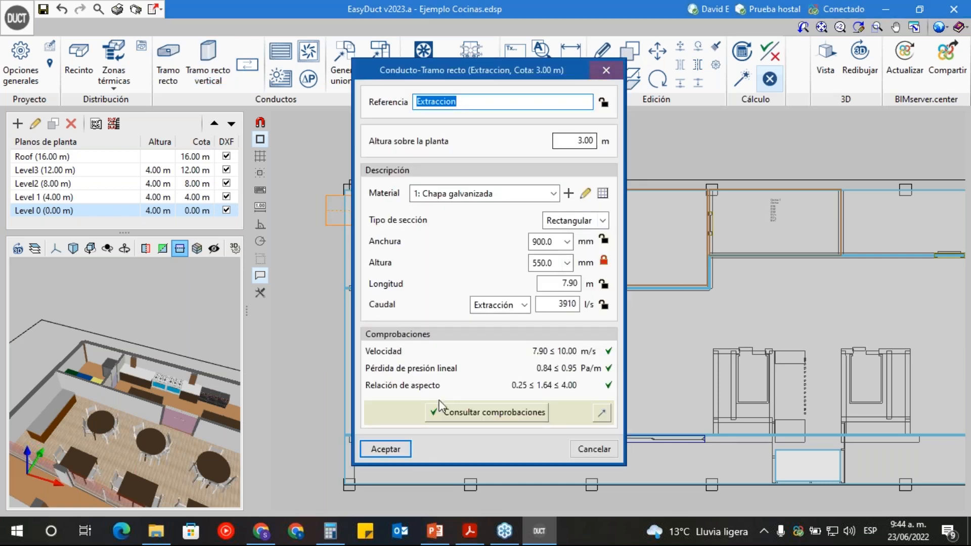
{"action": "left_click", "coordinate": [384, 449]}
{"action": "double_click", "coordinate": [321, 211]}
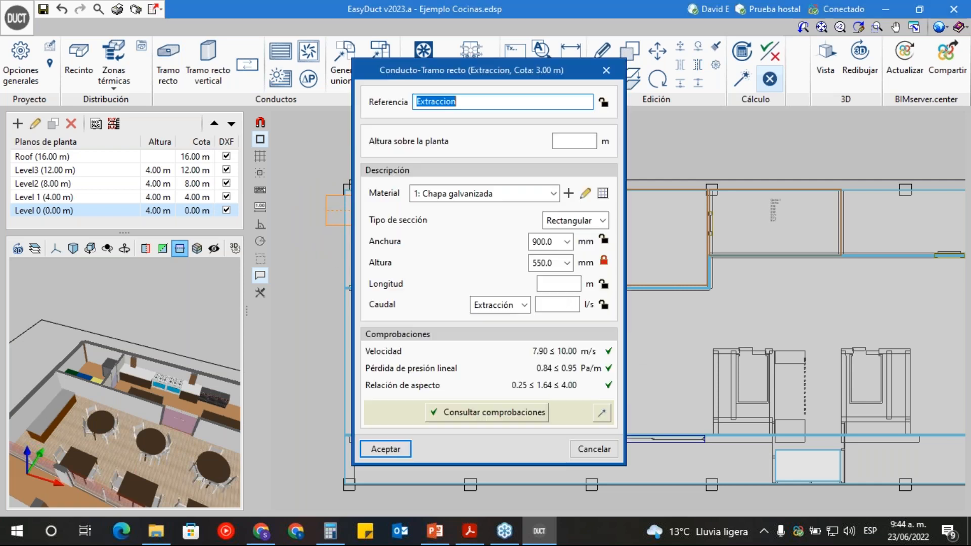
{"action": "left_click", "coordinate": [385, 448]}
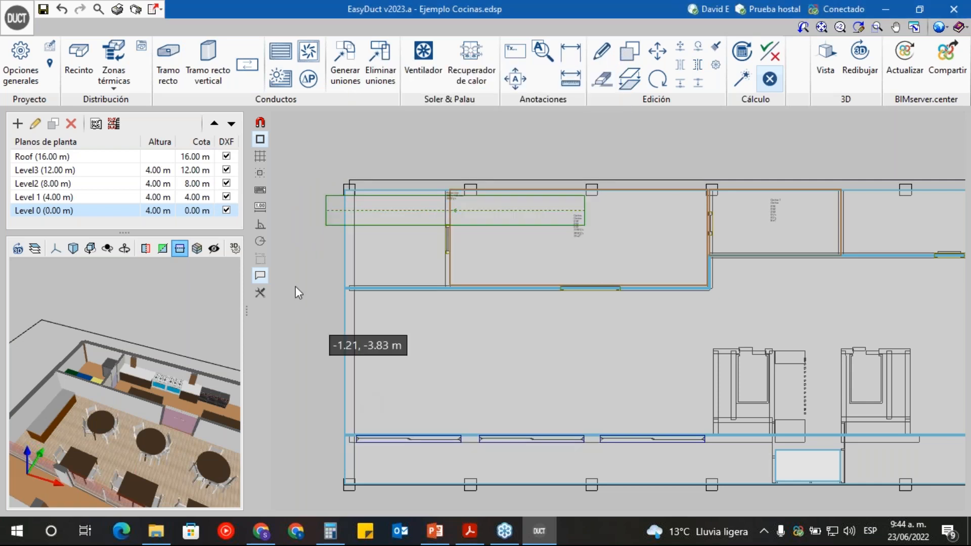
- Try to place a vertical duct starting 3 m above Level 0 and ending relative to Roof at the horizontal duct's outer end
{"action": "left_click", "coordinate": [207, 64]}
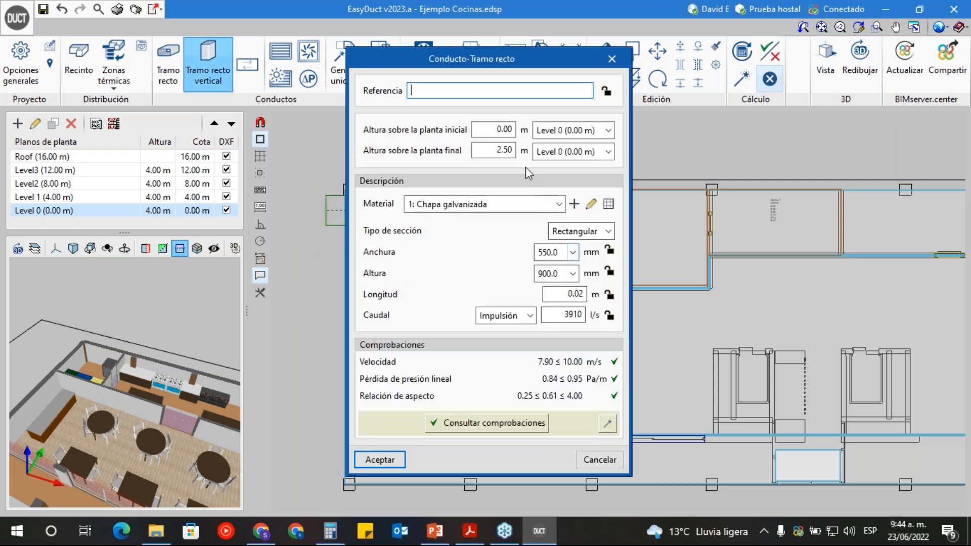
{"action": "key", "text": "Tab"}
{"action": "type", "text": "3"}
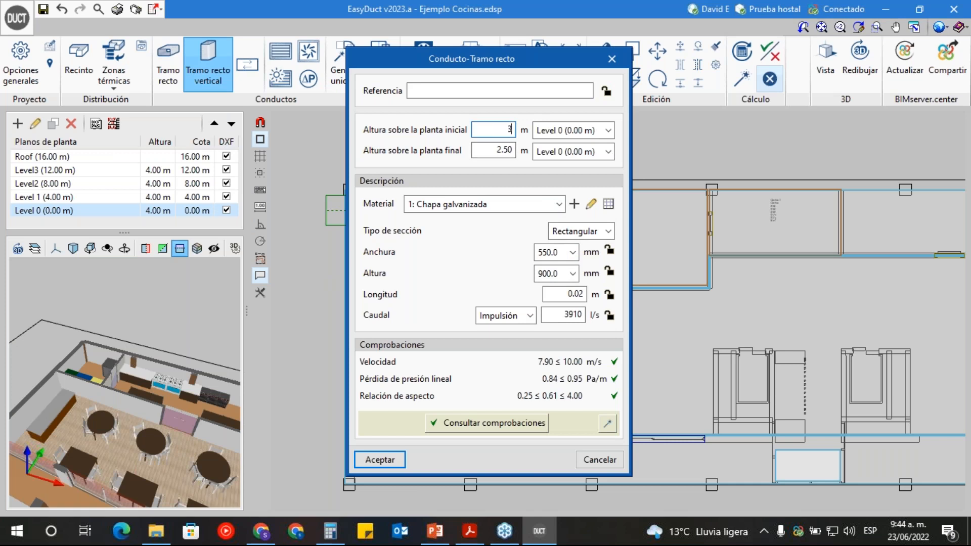
{"action": "left_click", "coordinate": [554, 151]}
{"action": "left_click", "coordinate": [553, 168]}
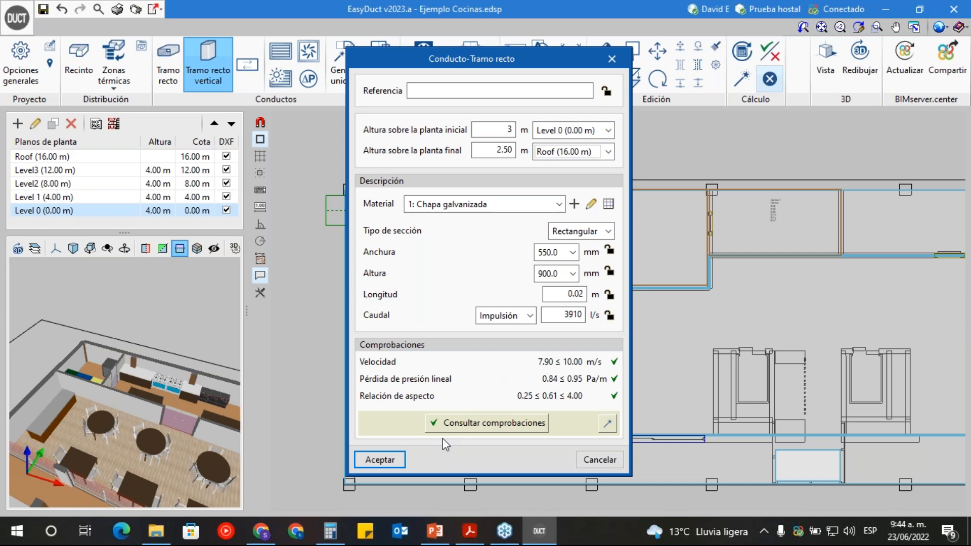
{"action": "left_click", "coordinate": [381, 458]}
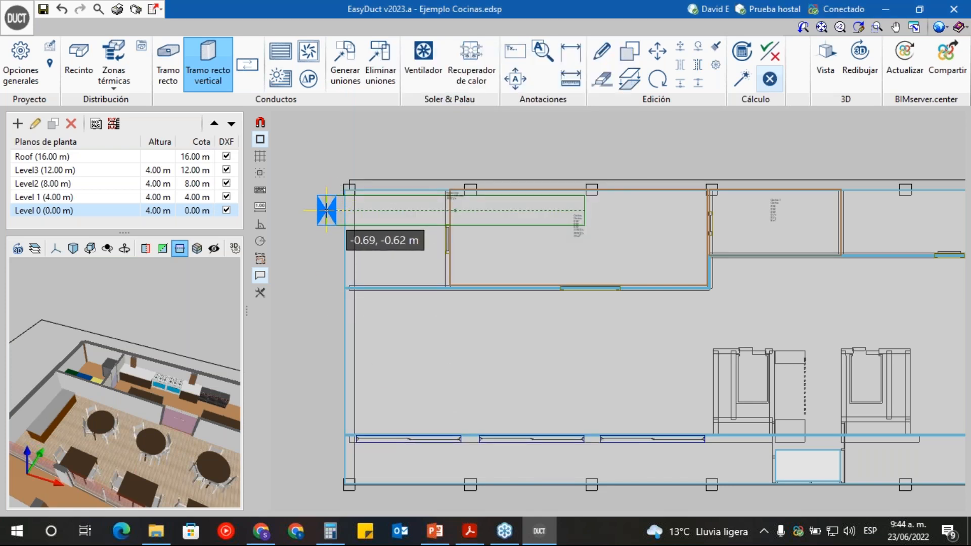
{"action": "right_click", "coordinate": [332, 207]}
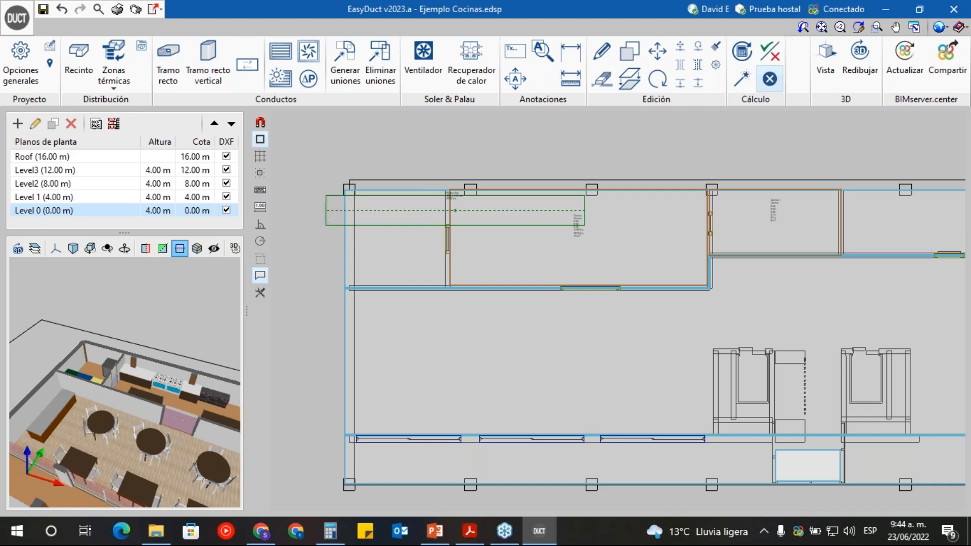
- Run the network check and examine the horizontal Extraccion duct's properties
{"action": "left_click", "coordinate": [763, 50]}
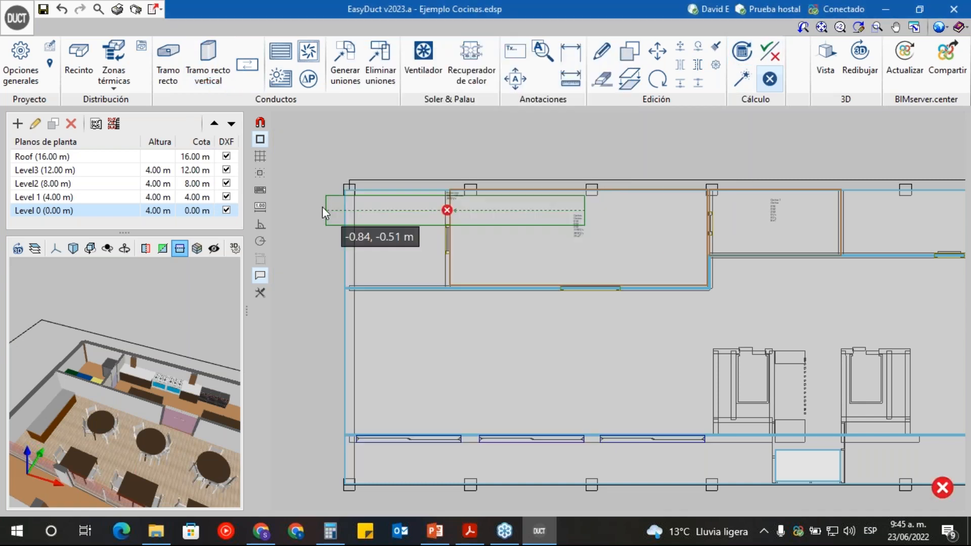
{"action": "right_click", "coordinate": [322, 207]}
{"action": "key", "text": "Escape"}
{"action": "left_click", "coordinate": [444, 220]}
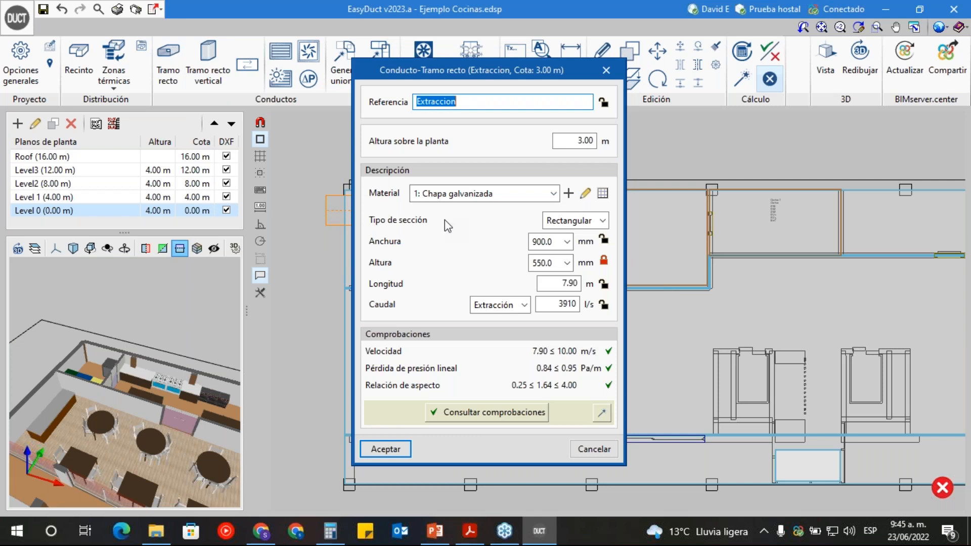
{"action": "left_click", "coordinate": [388, 450]}
- Define a vertical duct with the reference Cocina, starting 3 m above Level 0, and accept its properties
{"action": "left_click", "coordinate": [331, 235]}
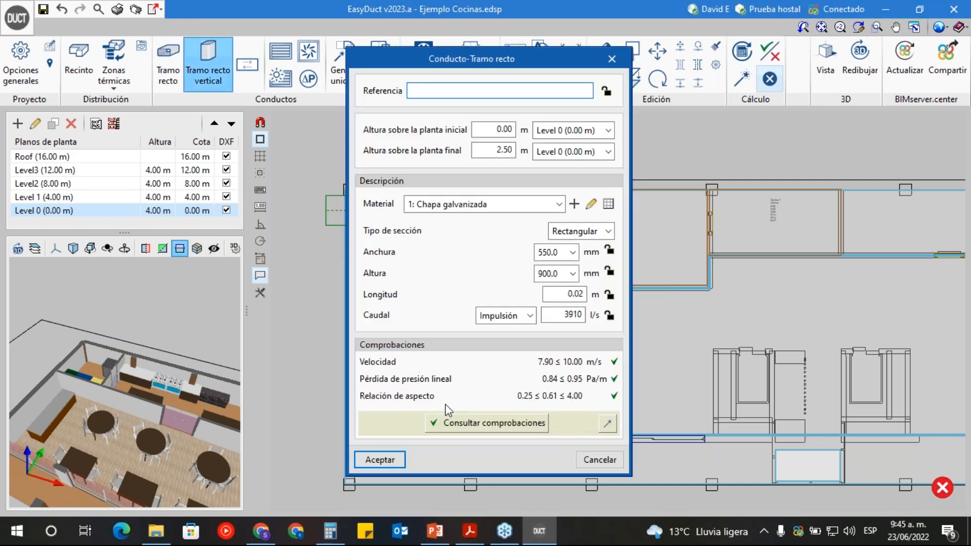
{"action": "left_click", "coordinate": [385, 460]}
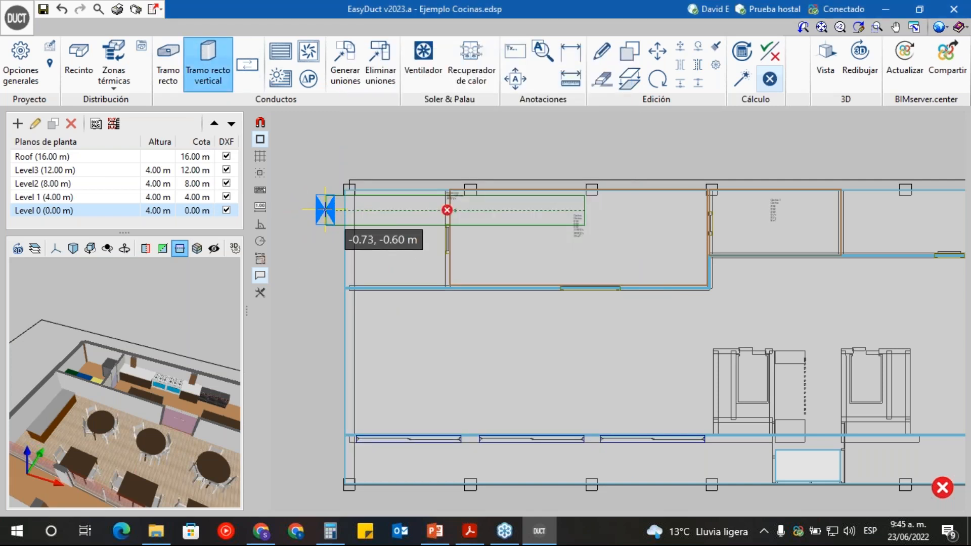
{"action": "left_click", "coordinate": [208, 65]}
{"action": "left_click_drag", "start_coordinate": [498, 130], "coordinate": [529, 136]}
{"action": "type", "text": "3"}
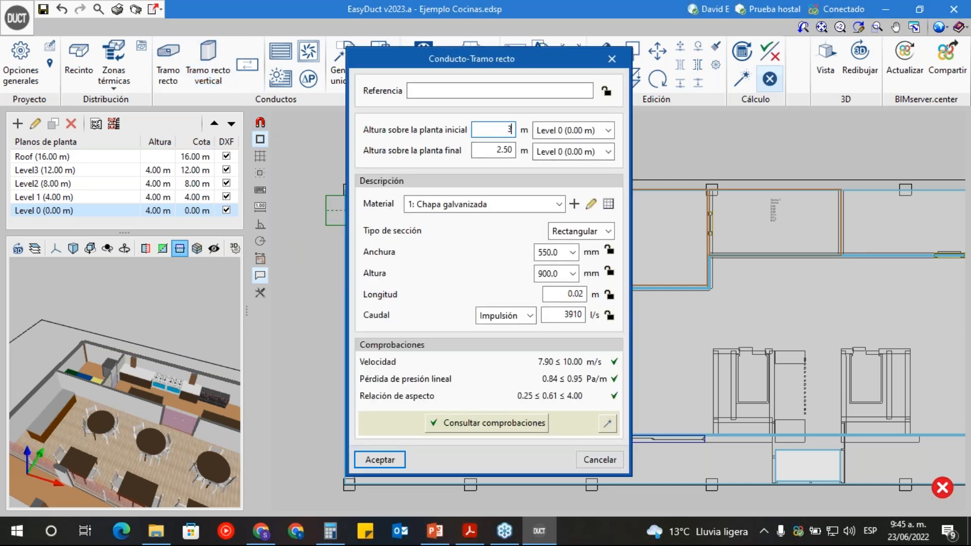
{"action": "left_click", "coordinate": [429, 92]}
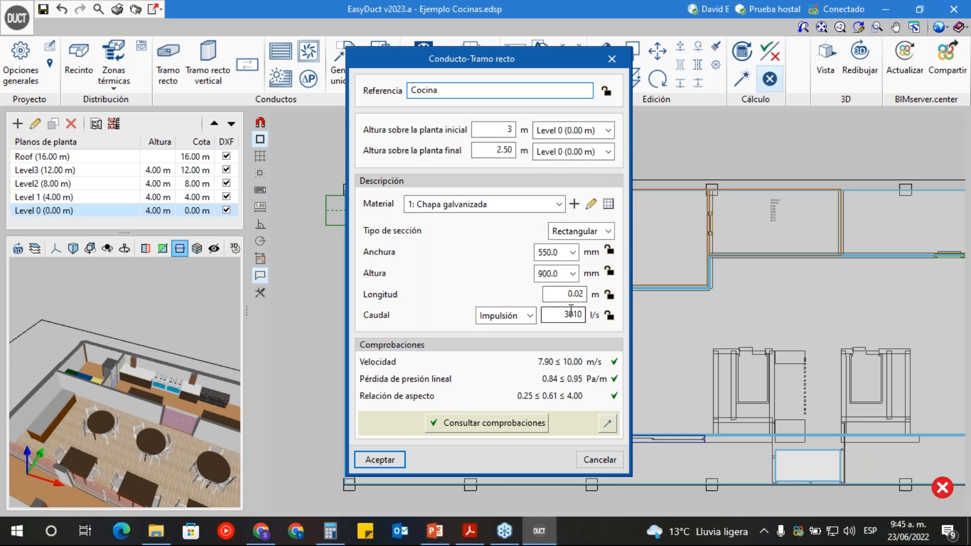
{"action": "left_click", "coordinate": [380, 460]}
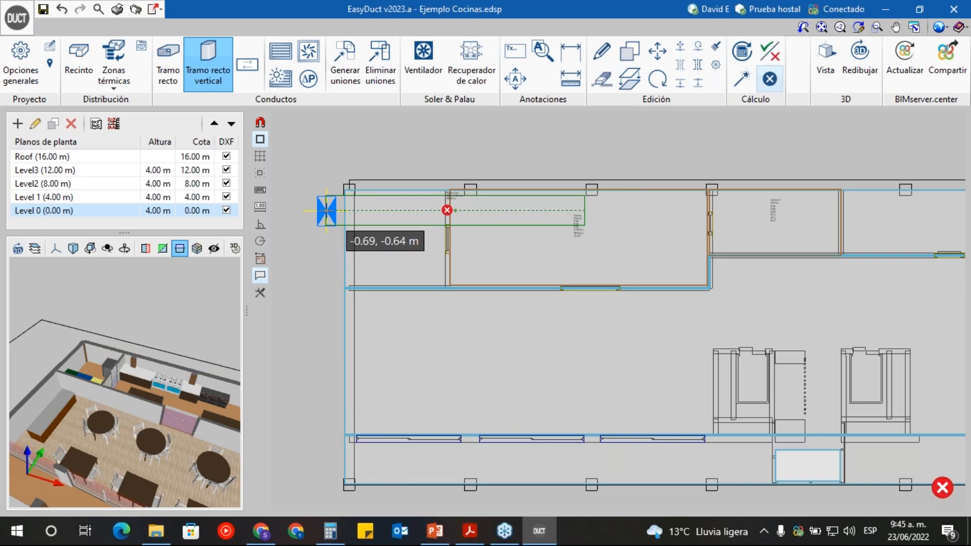
- Place the Cocina vertical duct near the outer end of the horizontal extraction duct and finish the placement
{"action": "left_click", "coordinate": [331, 209]}
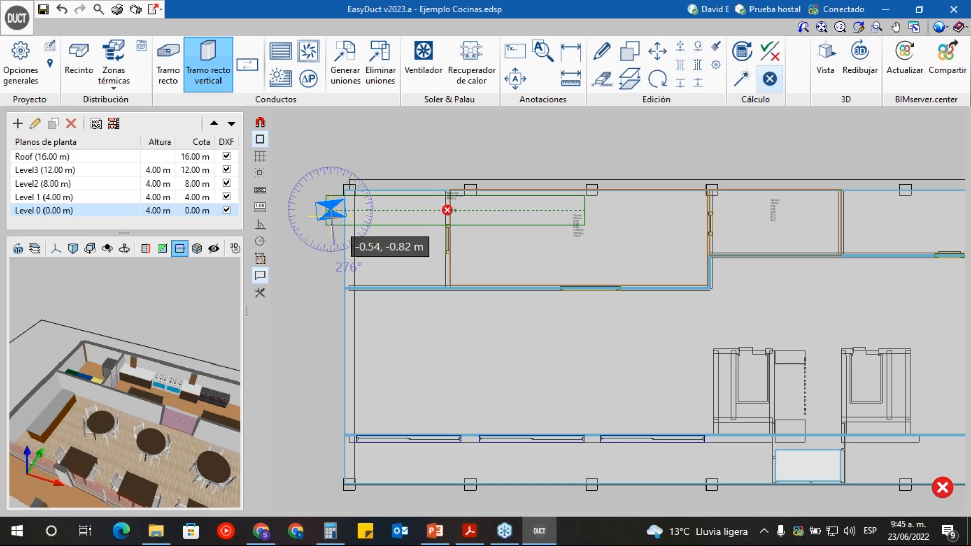
{"action": "left_click", "coordinate": [395, 209]}
{"action": "right_click", "coordinate": [352, 286]}
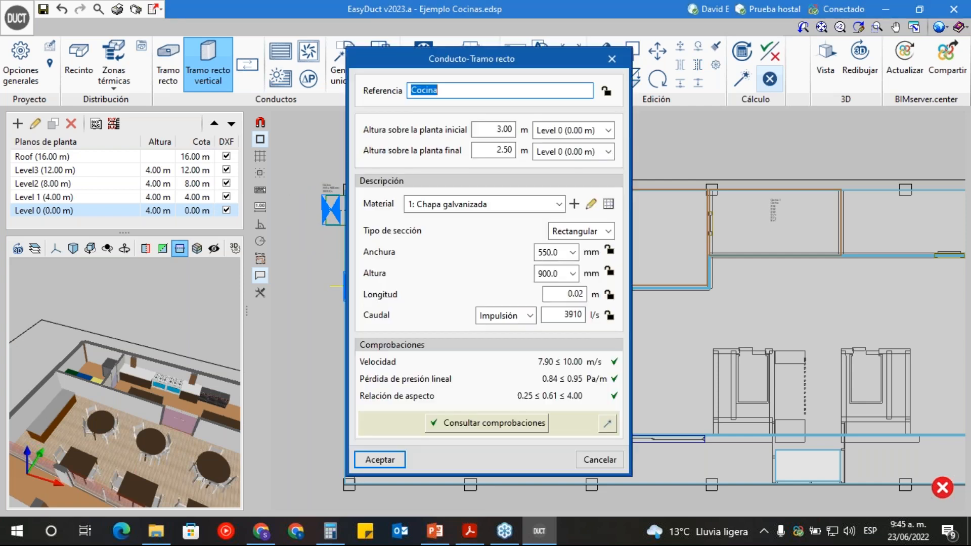
{"action": "key", "text": "Return"}
{"action": "scroll", "coordinate": [324, 238], "scroll_direction": "up", "scroll_amount": 4}
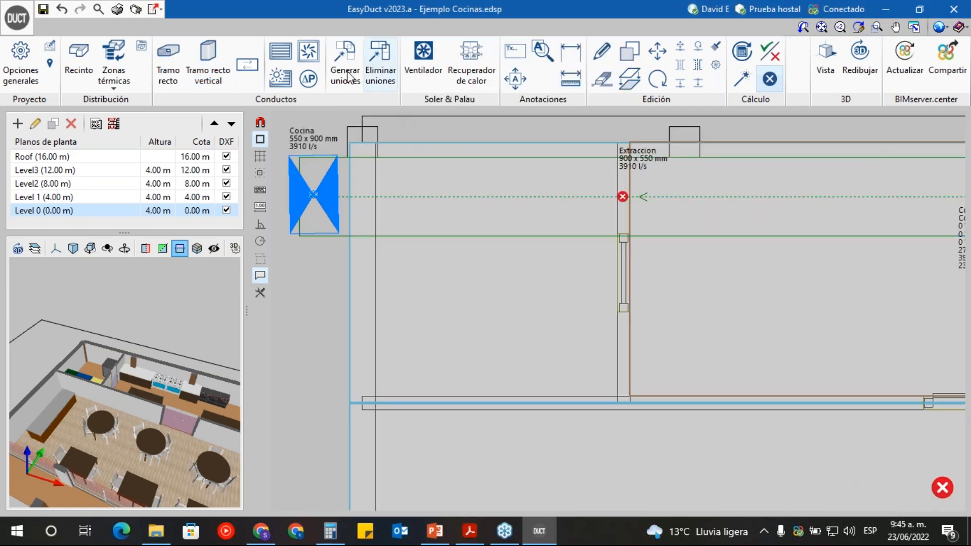
- Try to generate the joint between the vertical and horizontal ducts, and check the properties of both ducts
{"action": "left_click", "coordinate": [345, 63]}
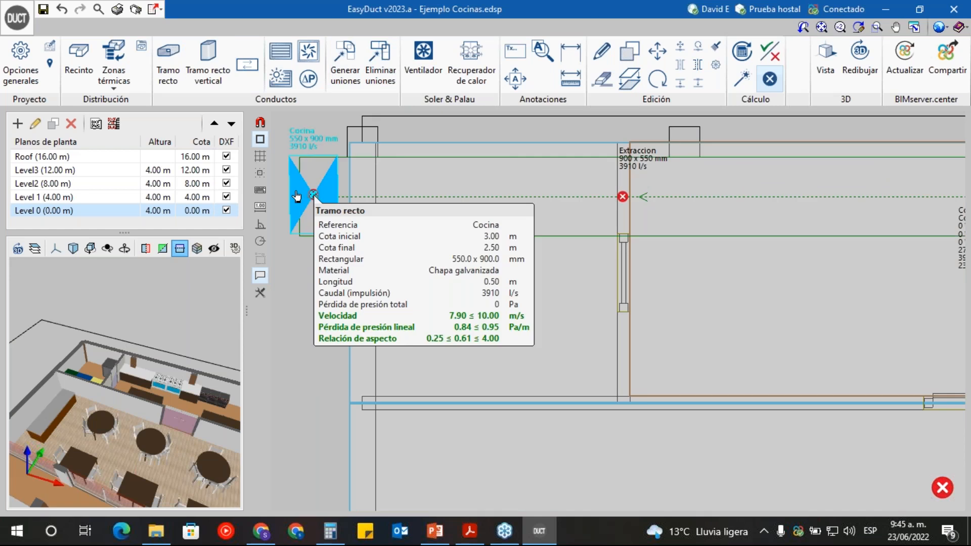
{"action": "double_click", "coordinate": [298, 197]}
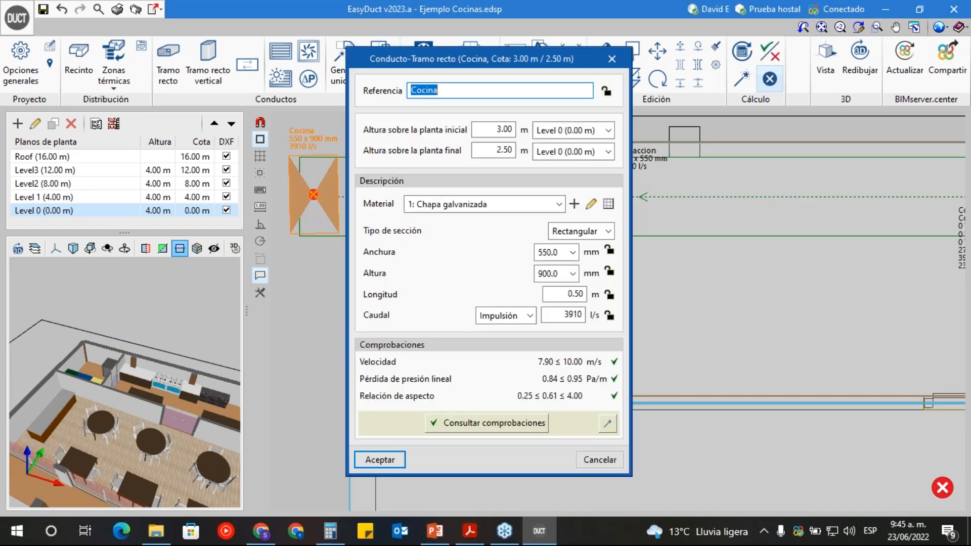
{"action": "left_click", "coordinate": [383, 459]}
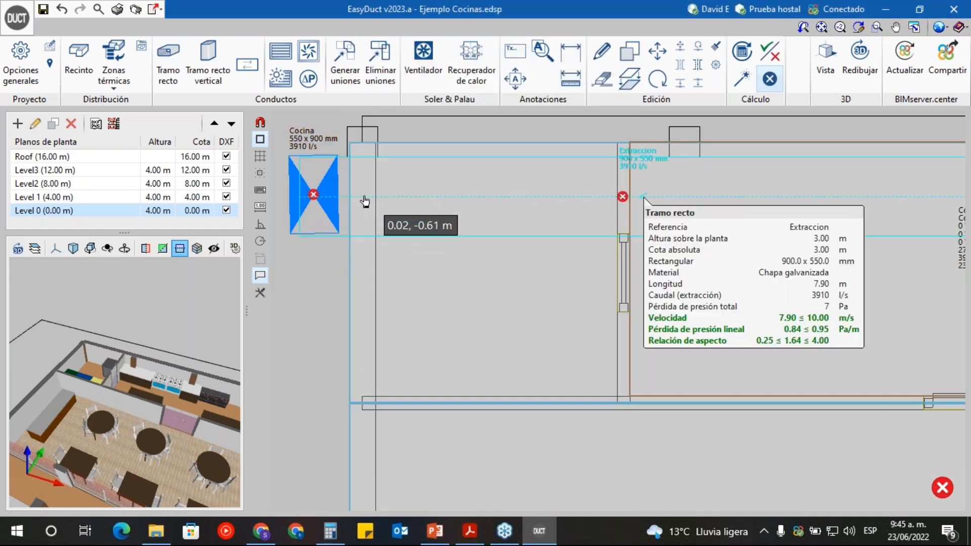
{"action": "double_click", "coordinate": [362, 202]}
{"action": "left_click", "coordinate": [384, 449]}
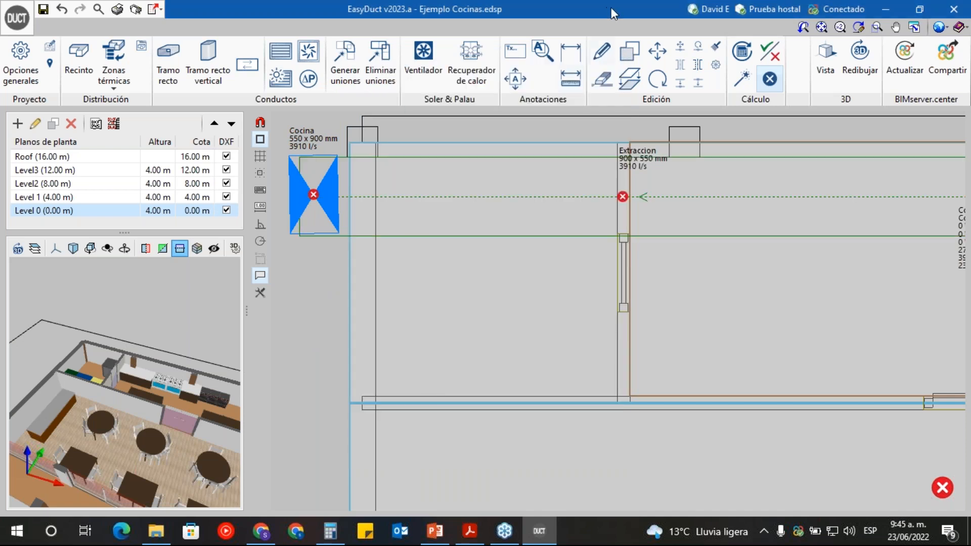
- Move the Cocina vertical duct's centre onto the horizontal duct's end point and try to generate the joint again
{"action": "left_click", "coordinate": [657, 50]}
{"action": "left_click", "coordinate": [315, 208]}
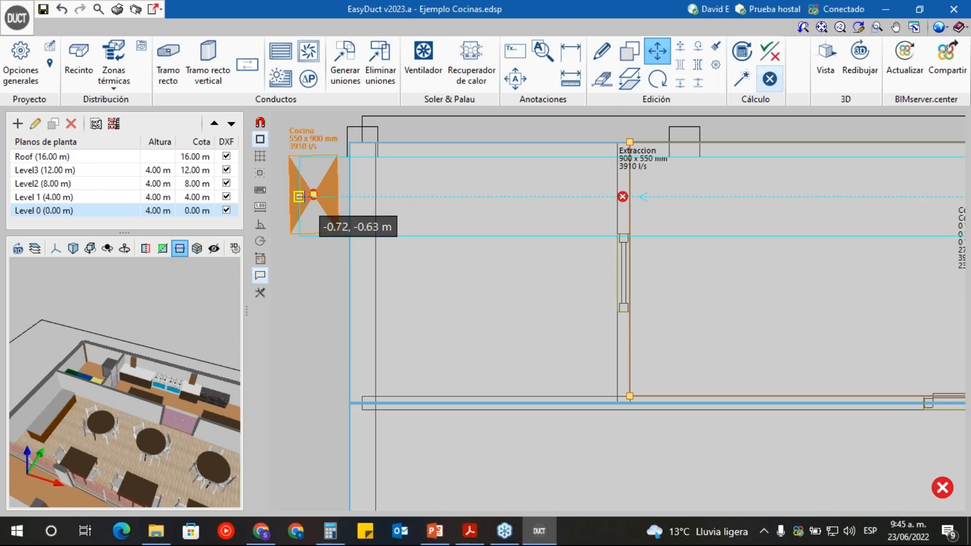
{"action": "left_click", "coordinate": [314, 194]}
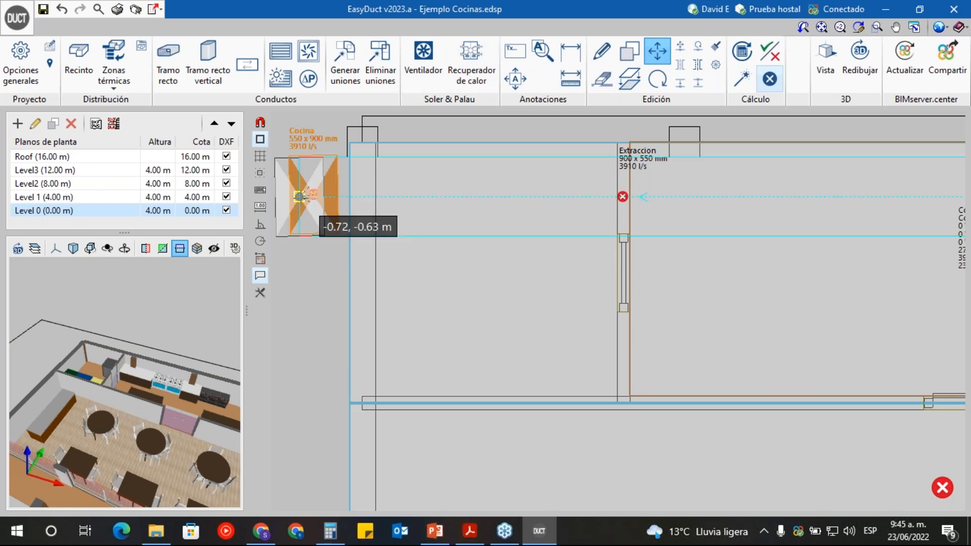
{"action": "left_click", "coordinate": [300, 196]}
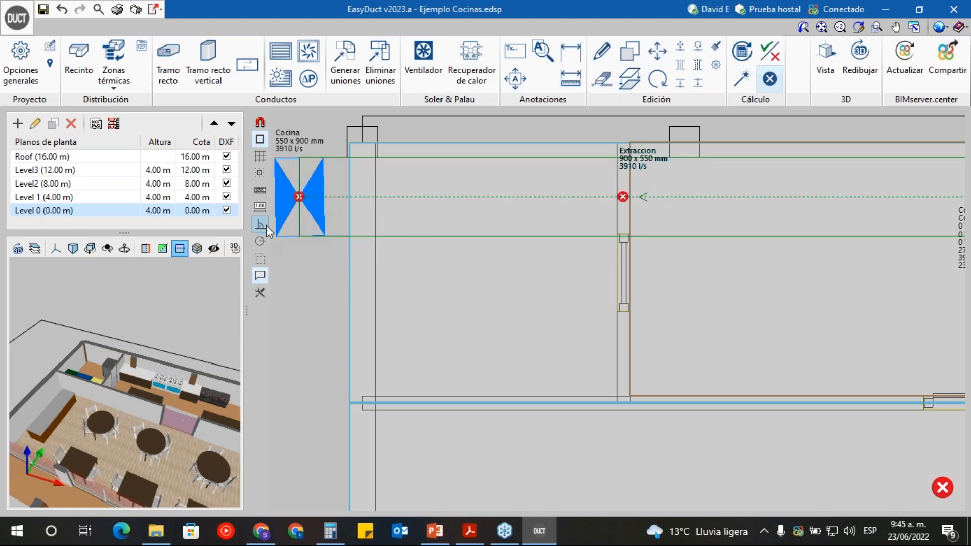
{"action": "scroll", "coordinate": [402, 221], "scroll_direction": "down", "scroll_amount": 3}
{"action": "left_click", "coordinate": [360, 67]}
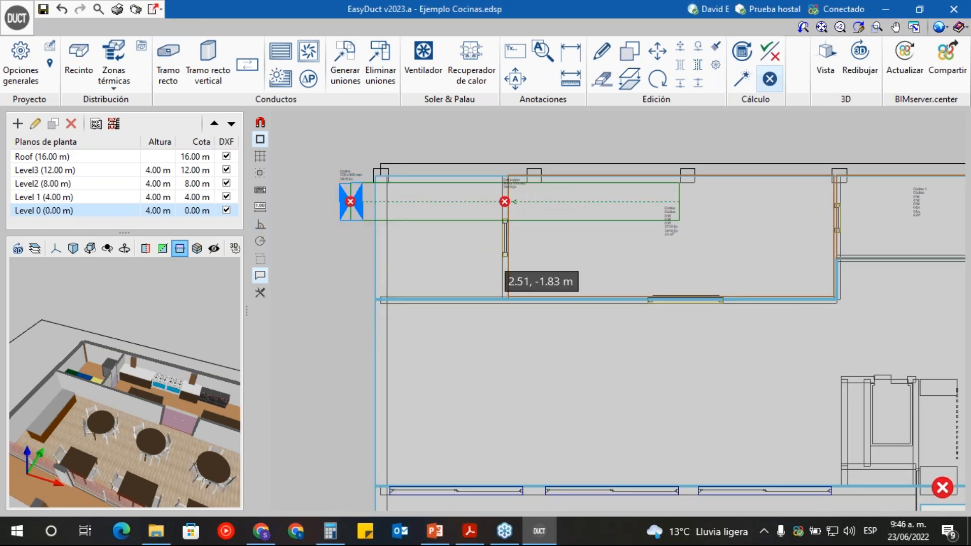
- Examine the Cocina vertical duct's heights, section and flow settings
{"action": "scroll", "coordinate": [563, 248], "scroll_direction": "down", "scroll_amount": 1}
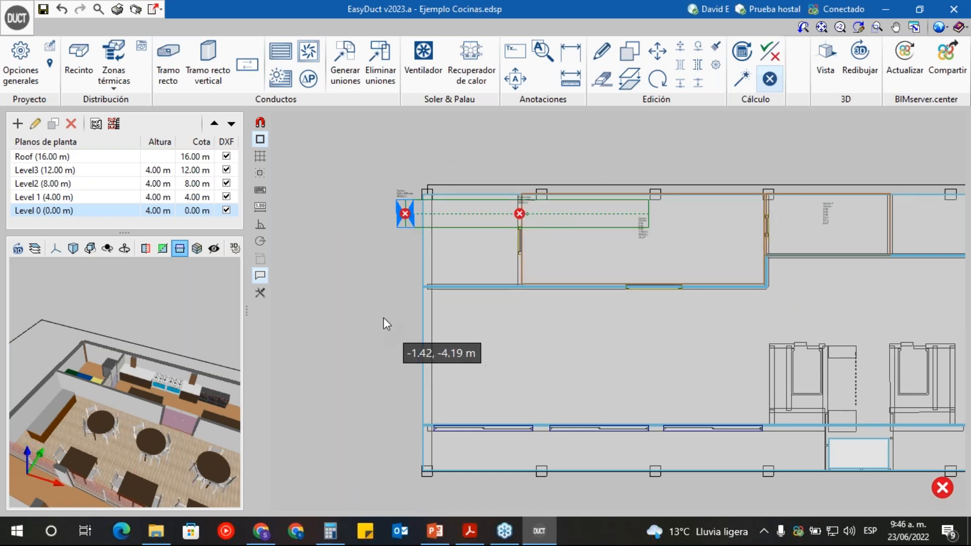
{"action": "scroll", "coordinate": [370, 227], "scroll_direction": "up", "scroll_amount": 3}
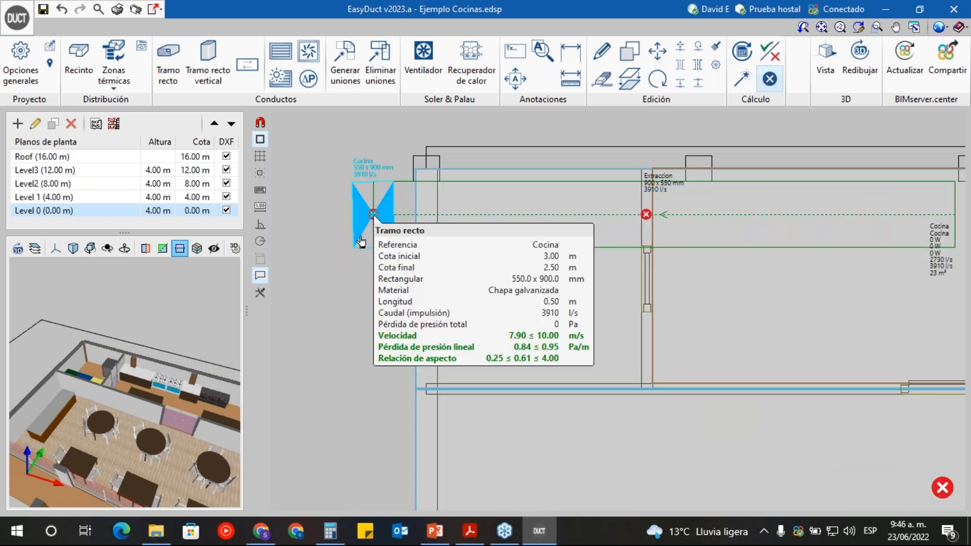
{"action": "left_click", "coordinate": [361, 242]}
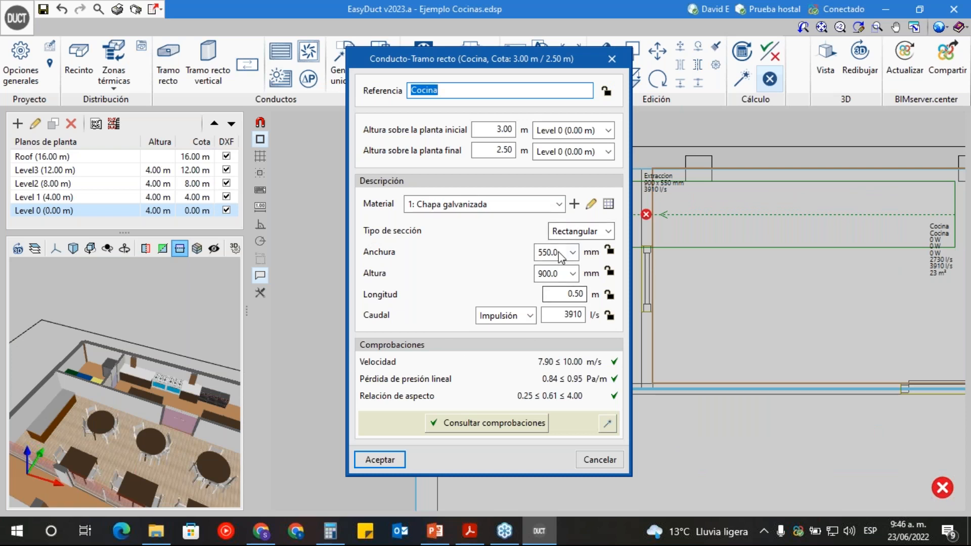
{"action": "left_click", "coordinate": [380, 460]}
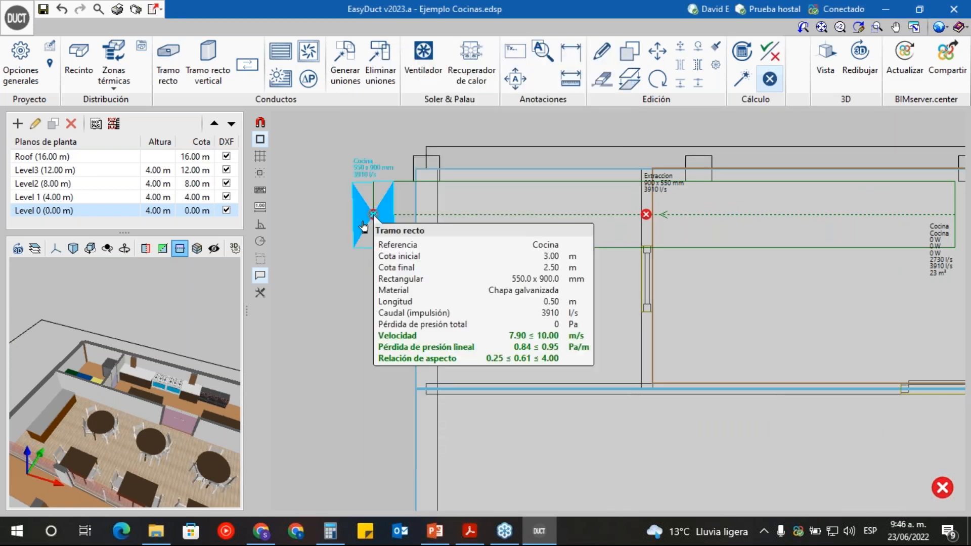
{"action": "right_click", "coordinate": [363, 227]}
{"action": "left_click", "coordinate": [405, 228]}
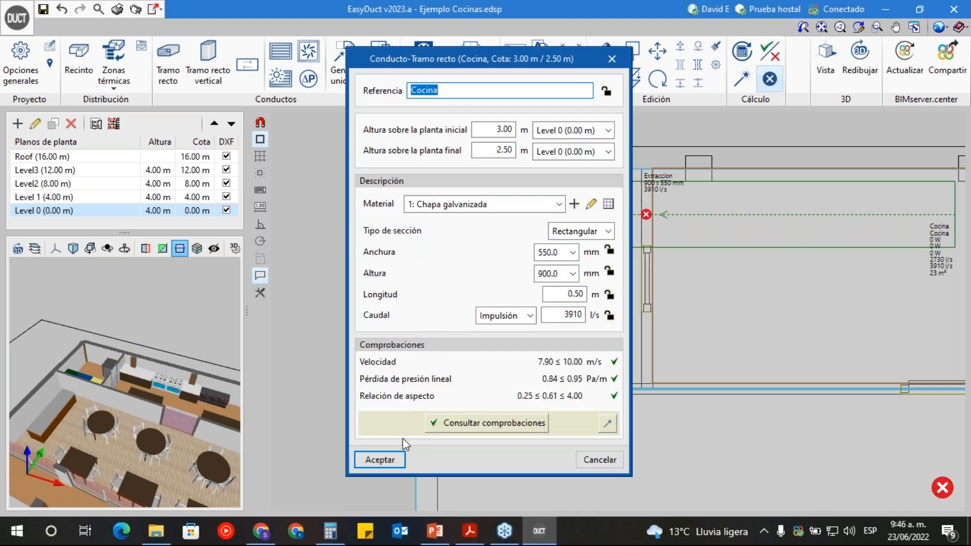
{"action": "key", "text": "Return"}
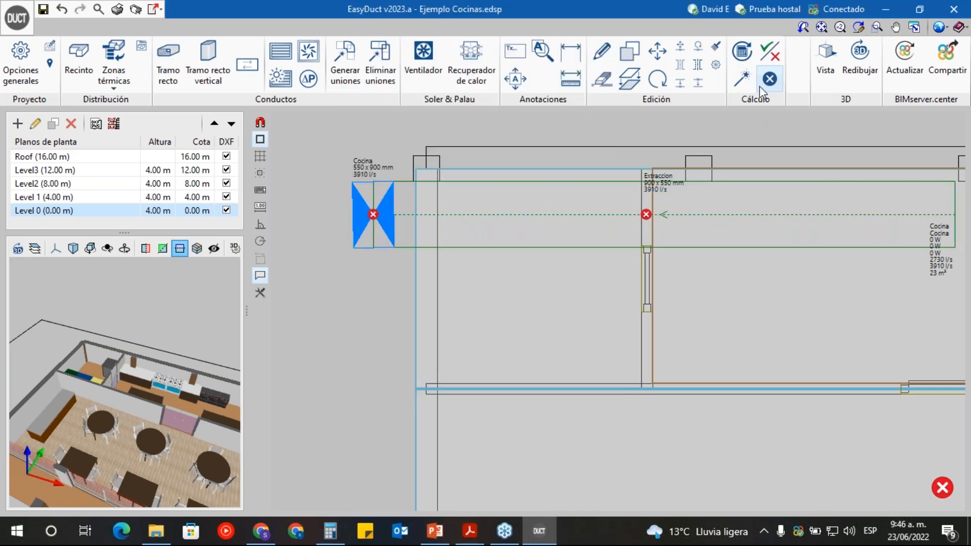
- Delete the Cocina vertical duct from the outer end of the horizontal duct
{"action": "left_click", "coordinate": [740, 74]}
{"action": "right_click", "coordinate": [363, 223]}
{"action": "left_click", "coordinate": [405, 264]}
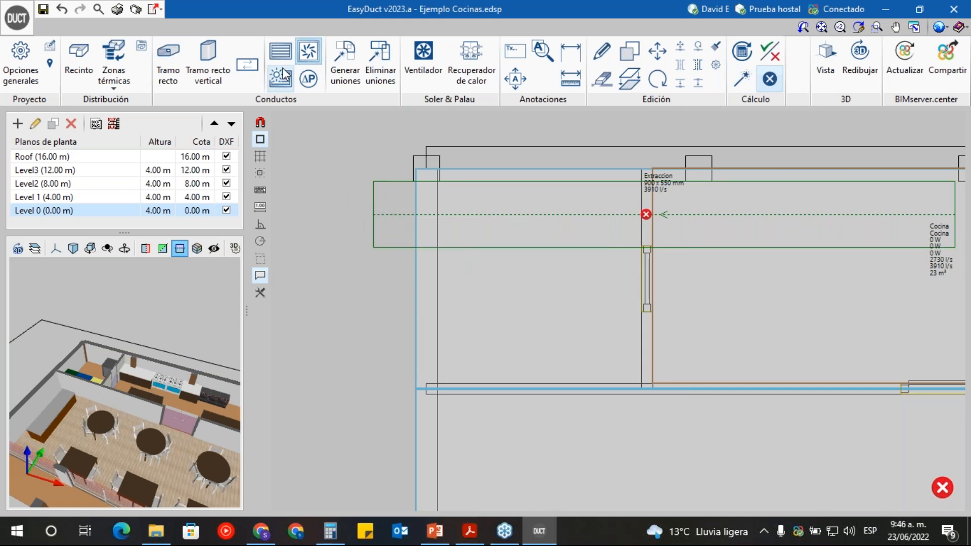
- Define a new vertical duct with a rectangular section 900 mm wide and 550 mm high, and accept its properties
{"action": "left_click", "coordinate": [208, 65]}
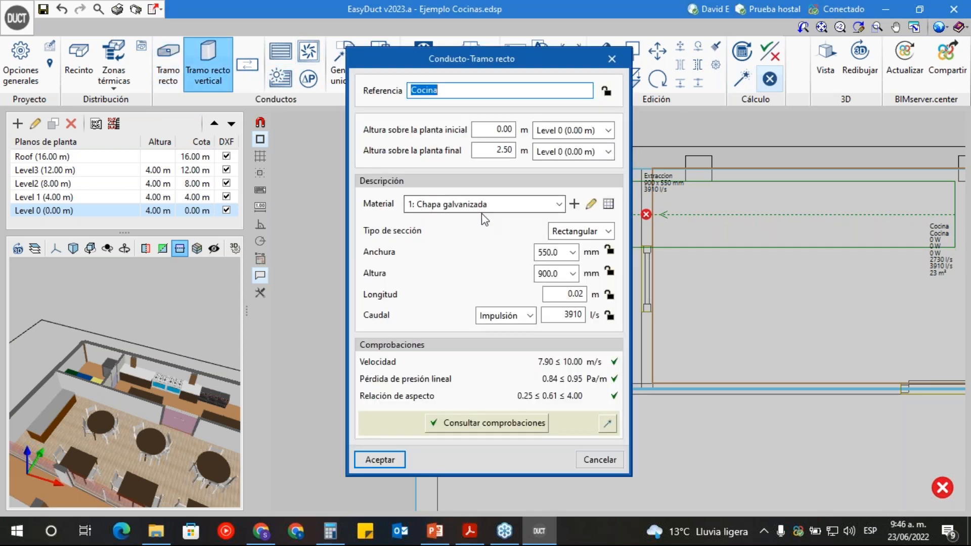
{"action": "left_click", "coordinate": [572, 252]}
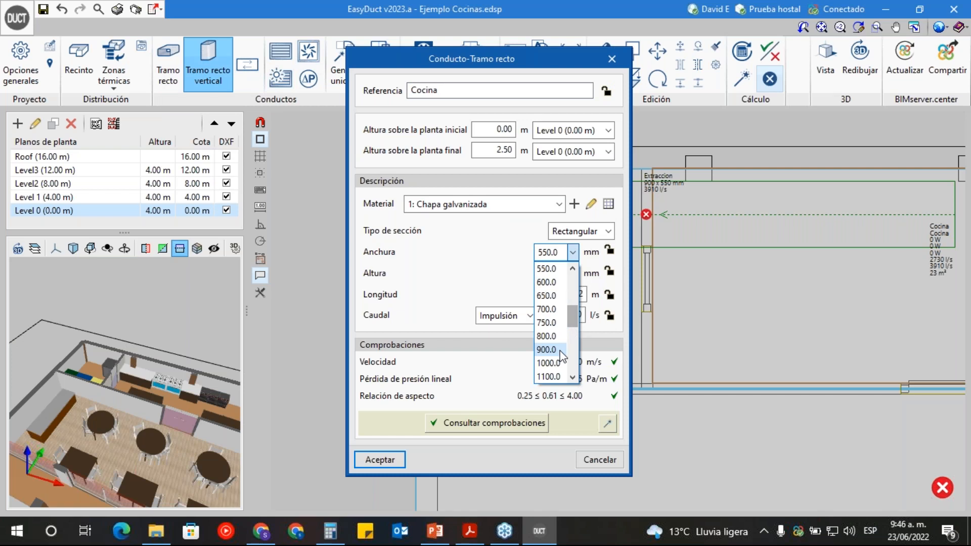
{"action": "left_click", "coordinate": [547, 350]}
{"action": "left_click", "coordinate": [573, 274]}
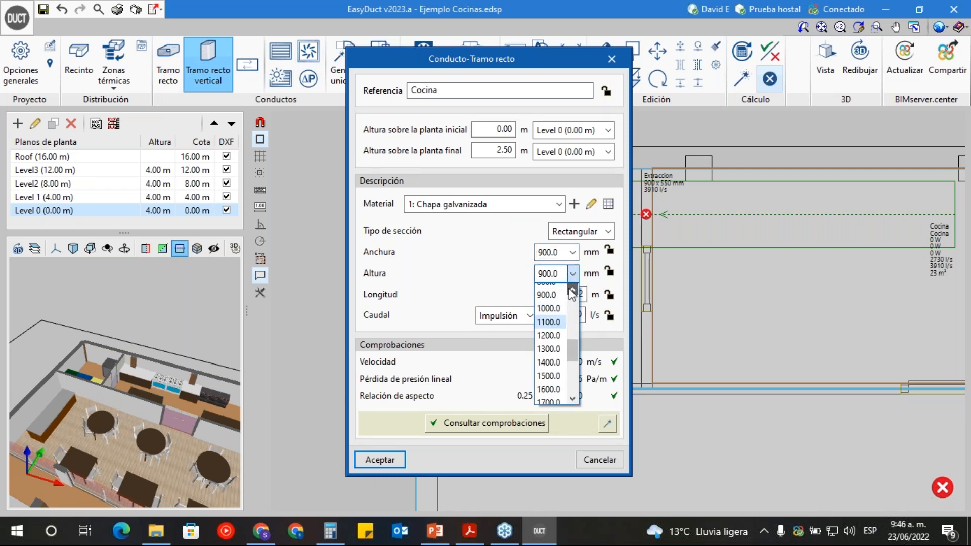
{"action": "left_click_drag", "start_coordinate": [577, 347], "coordinate": [573, 323]}
{"action": "left_click", "coordinate": [555, 358]}
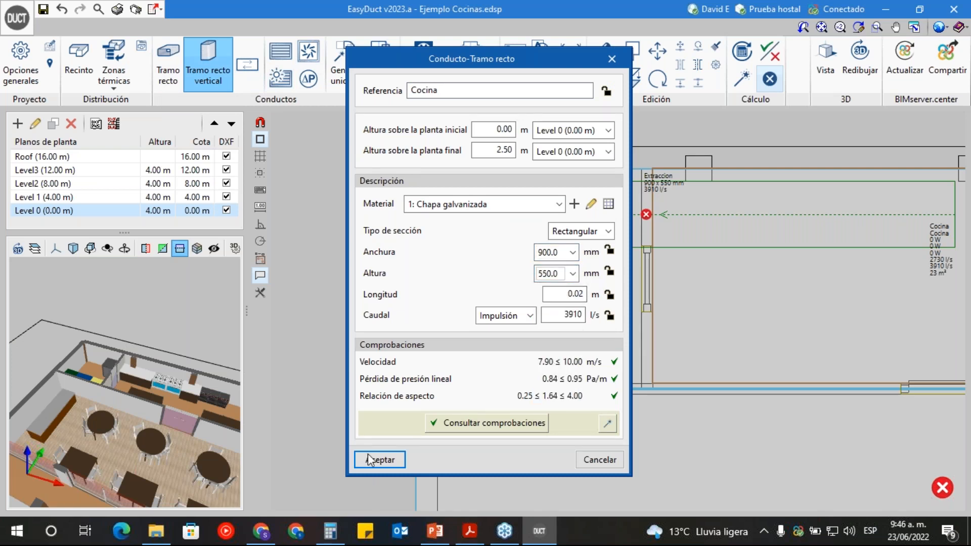
{"action": "left_click", "coordinate": [374, 460]}
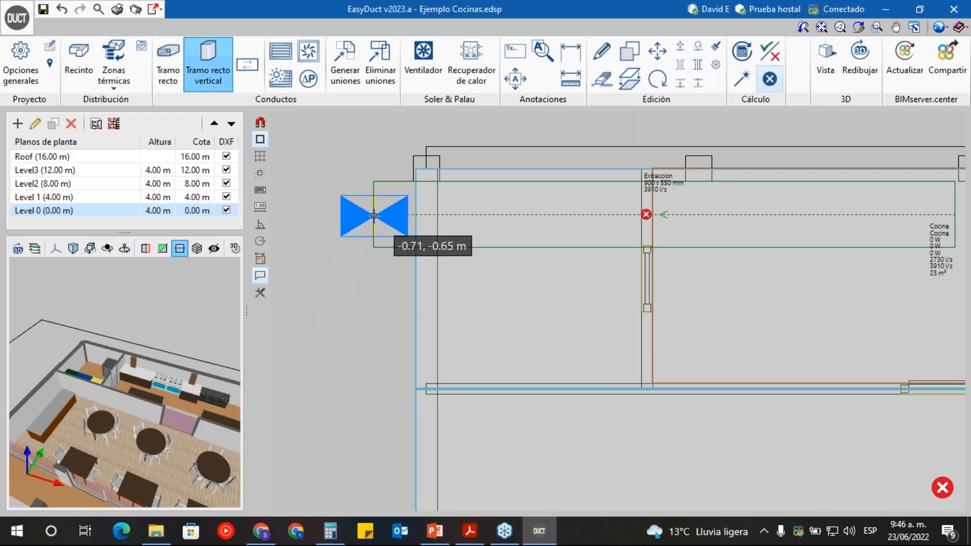
- Redefine the new vertical duct's section as 550 mm wide and 900 mm high, and accept its properties
{"action": "left_click", "coordinate": [212, 69]}
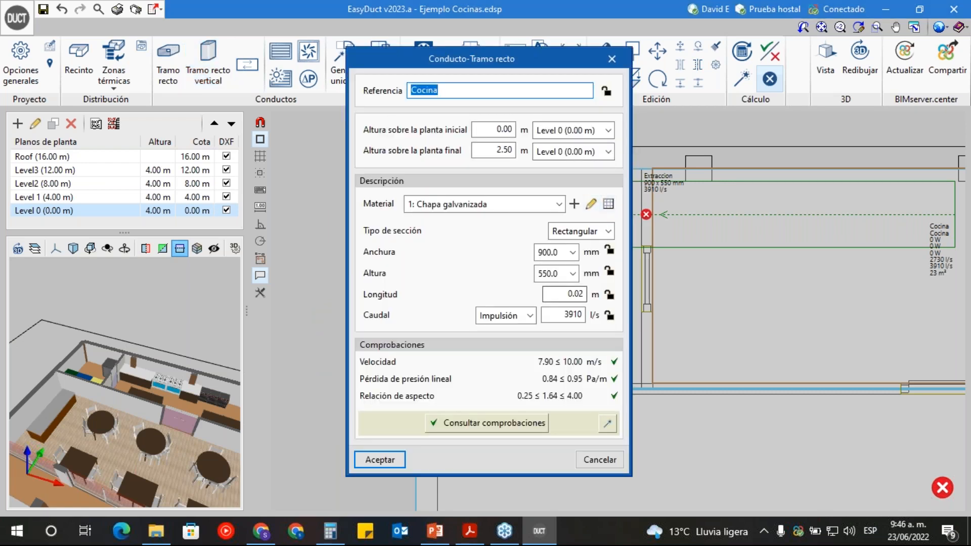
{"action": "left_click", "coordinate": [572, 252]}
{"action": "left_click_drag", "start_coordinate": [579, 330], "coordinate": [580, 316]}
{"action": "left_click", "coordinate": [547, 269]}
{"action": "left_click", "coordinate": [573, 273]}
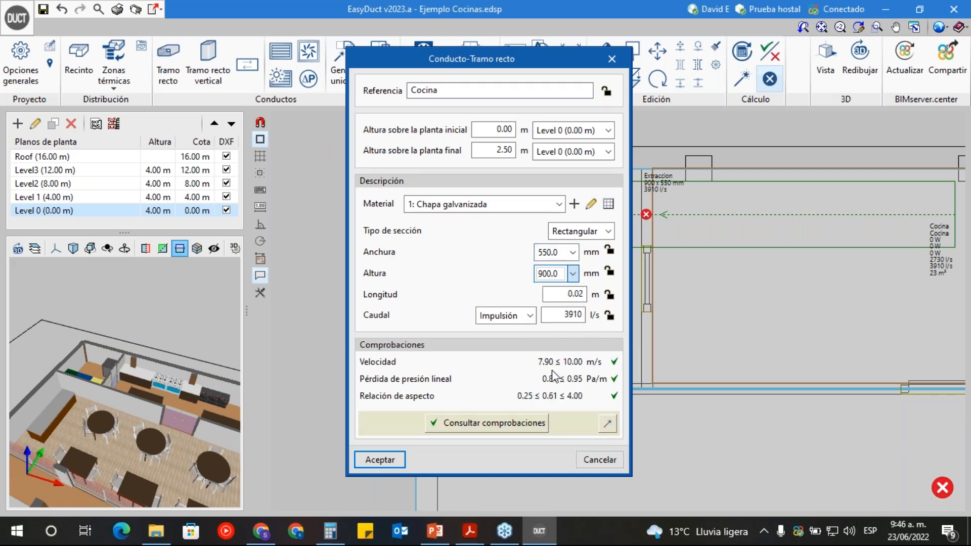
{"action": "left_click", "coordinate": [389, 459]}
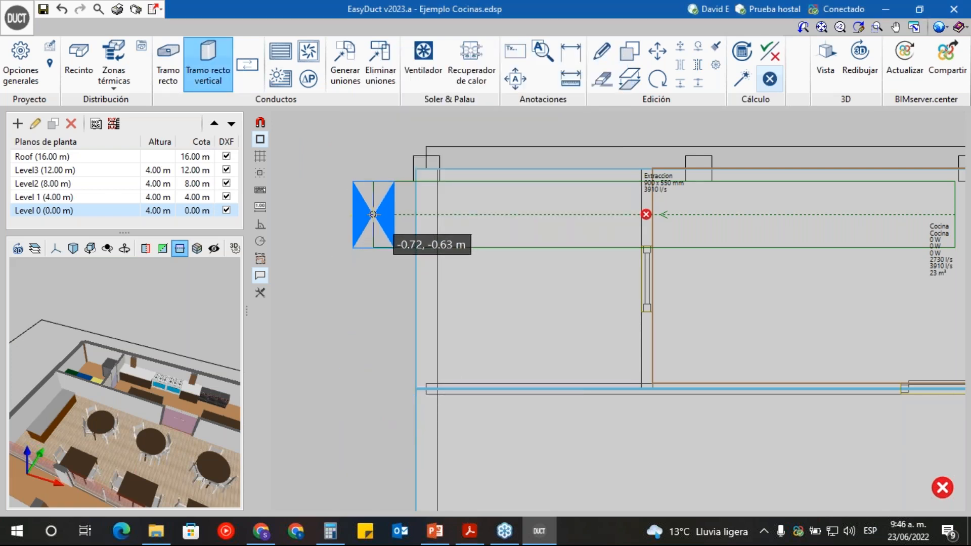
- Place the vertical duct unrotated with its centre on the horizontal duct's outer end point and try to generate the joint
{"action": "left_click", "coordinate": [373, 215]}
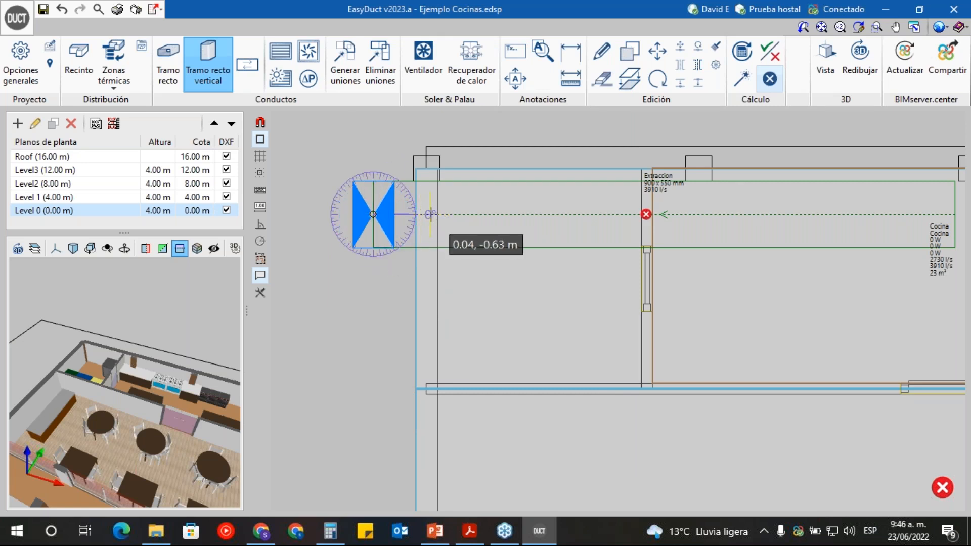
{"action": "left_click", "coordinate": [430, 214]}
{"action": "key", "text": "Escape"}
{"action": "key", "text": "Escape"}
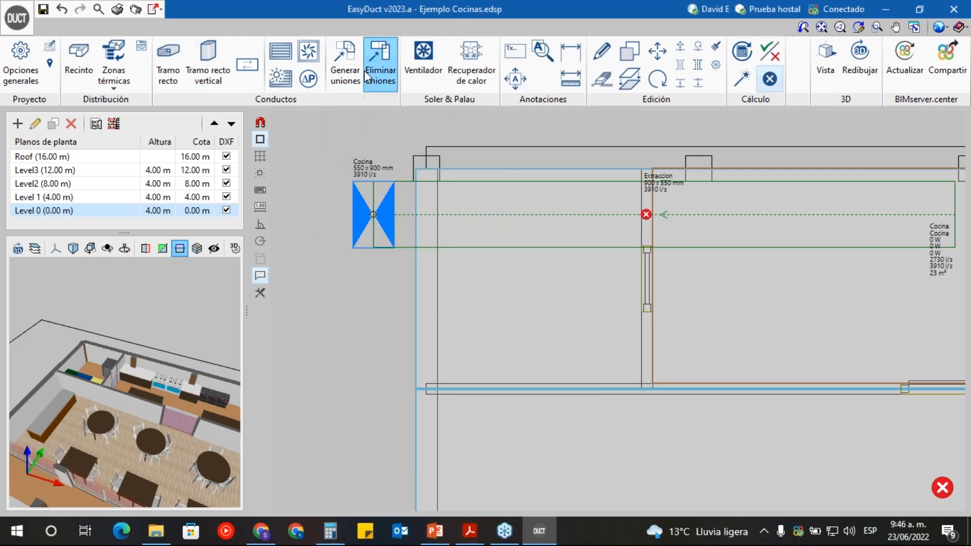
{"action": "left_click", "coordinate": [345, 63]}
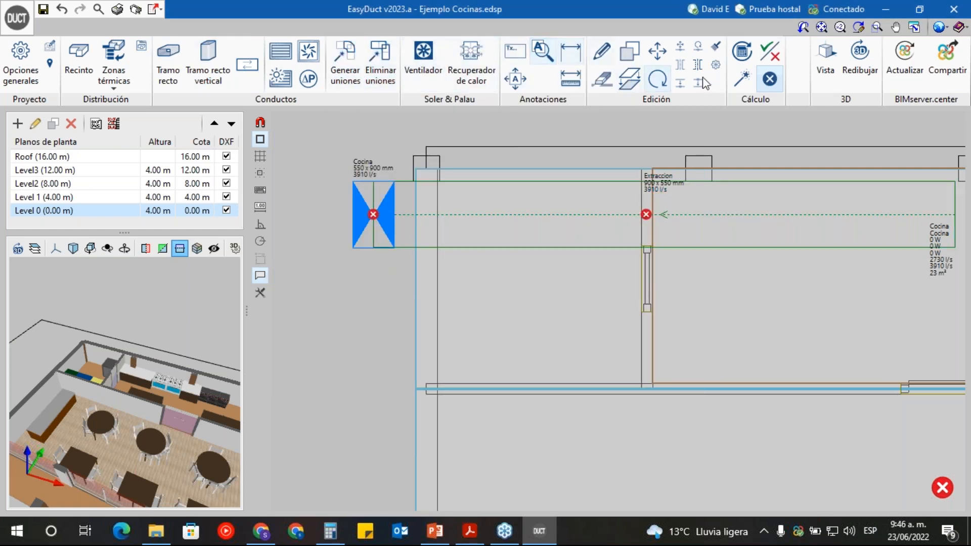
- Move the Cocina vertical duct about 0.8 m outward, away from the end of the horizontal duct
{"action": "left_click", "coordinate": [658, 50]}
{"action": "left_click", "coordinate": [389, 208]}
{"action": "right_click", "coordinate": [361, 216]}
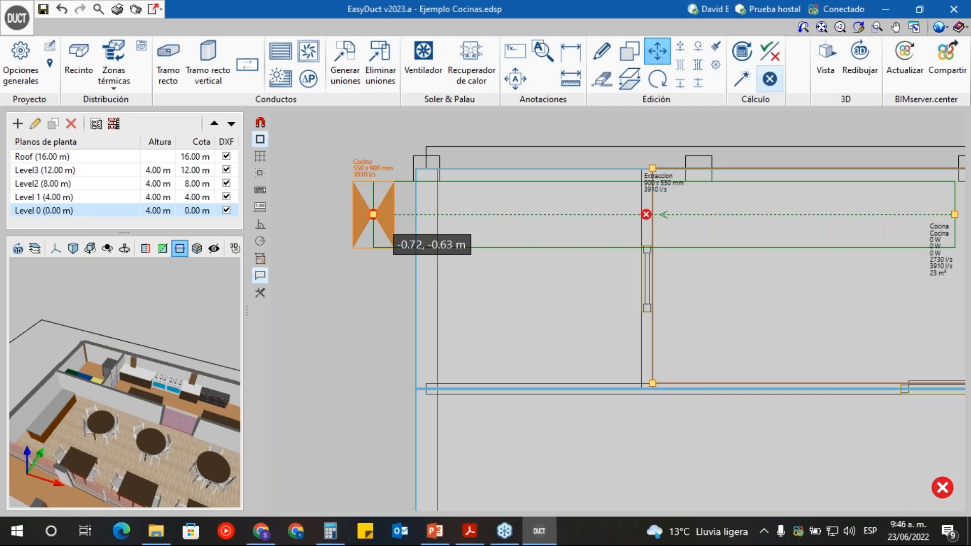
{"action": "left_click", "coordinate": [373, 215]}
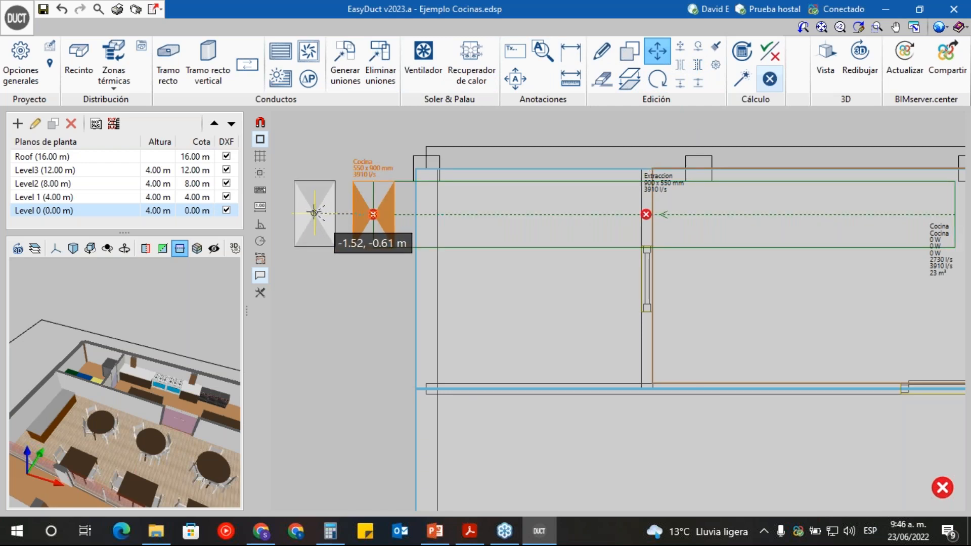
{"action": "left_click", "coordinate": [314, 212]}
- Move the Cocina vertical duct back by its centre onto the horizontal duct's outer end point
{"action": "left_click", "coordinate": [657, 50]}
{"action": "left_click", "coordinate": [314, 218]}
{"action": "right_click", "coordinate": [320, 231]}
{"action": "left_click", "coordinate": [314, 212]}
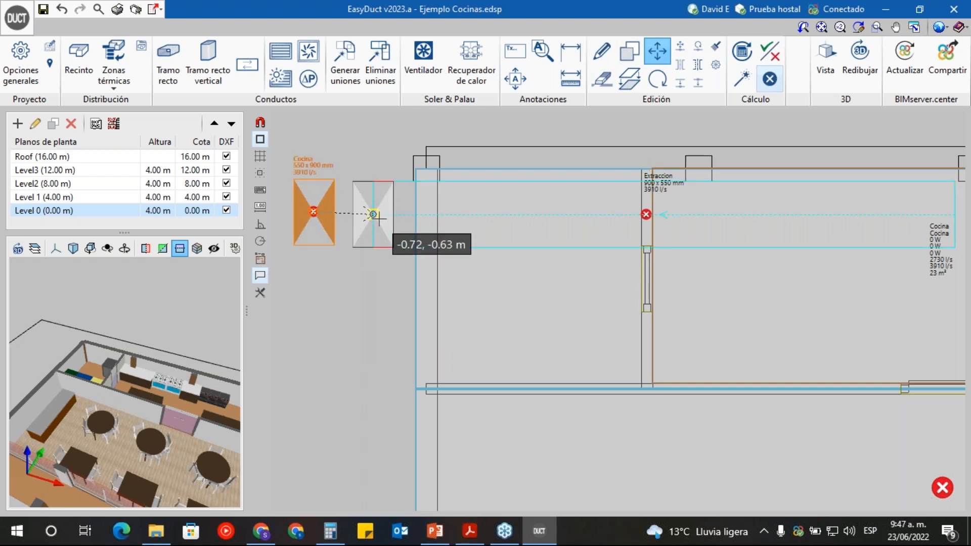
{"action": "left_click", "coordinate": [373, 215]}
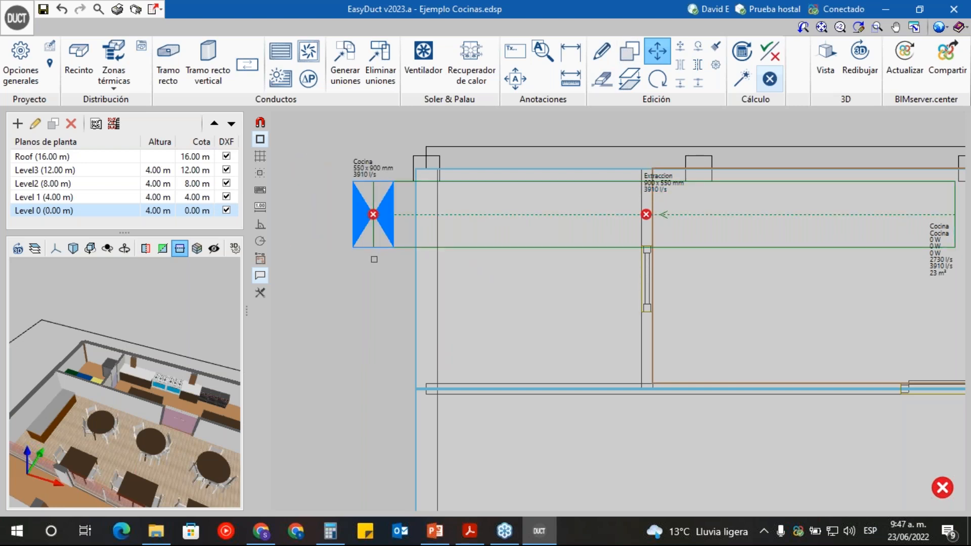
- Set the Cocina vertical duct's initial height to 3 m above Level 0 and its final floor to Roof (16.00 m), and recalculate
{"action": "double_click", "coordinate": [390, 222]}
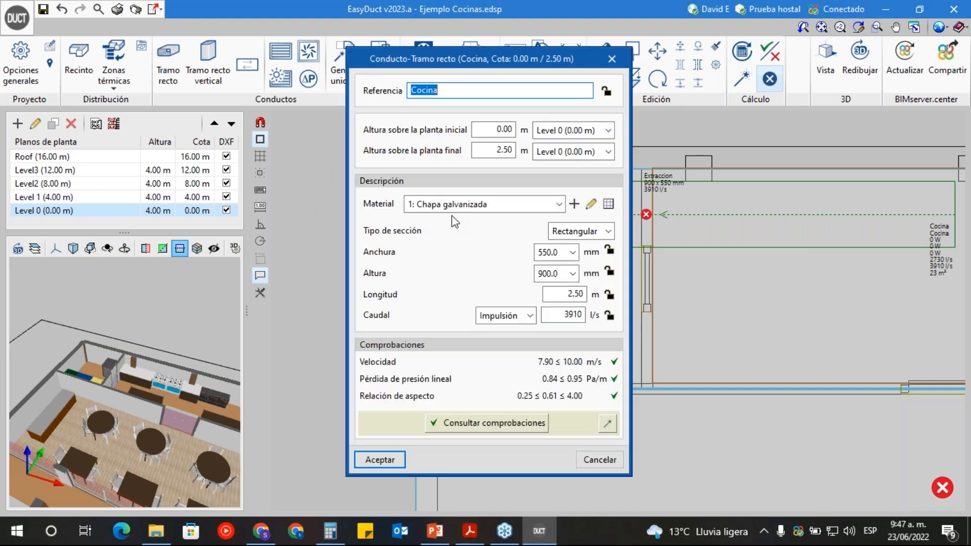
{"action": "double_click", "coordinate": [501, 129]}
{"action": "type", "text": "3"}
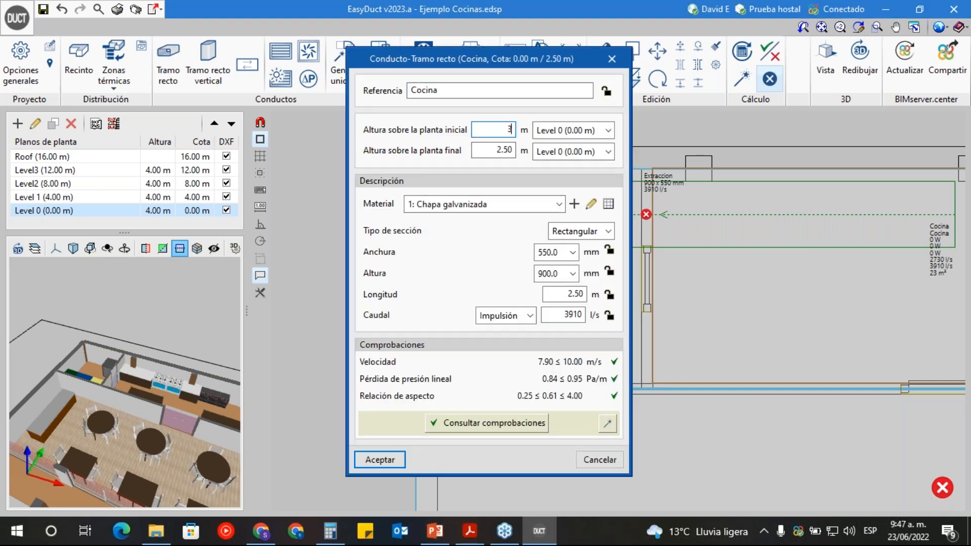
{"action": "left_click", "coordinate": [564, 151]}
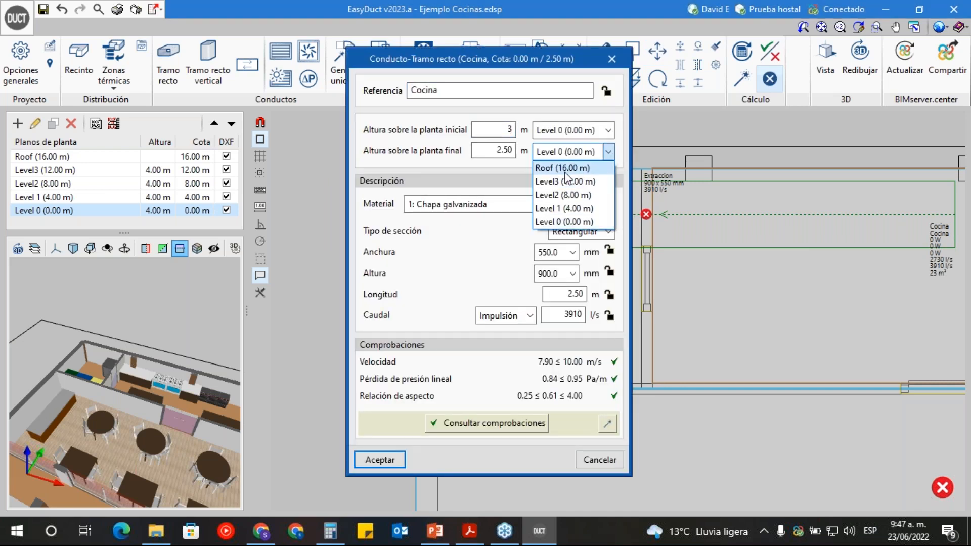
{"action": "left_click", "coordinate": [565, 168]}
{"action": "left_click", "coordinate": [379, 459]}
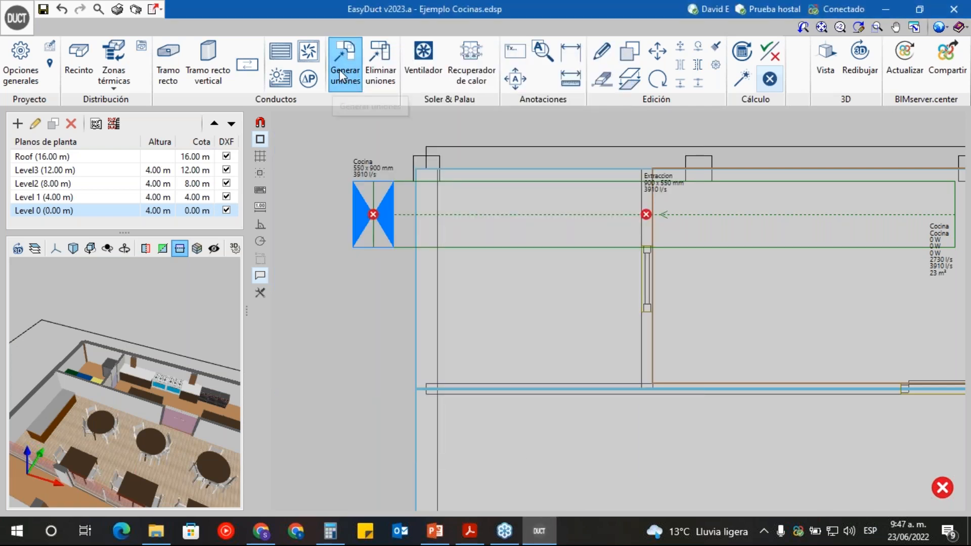
{"action": "left_click", "coordinate": [743, 54]}
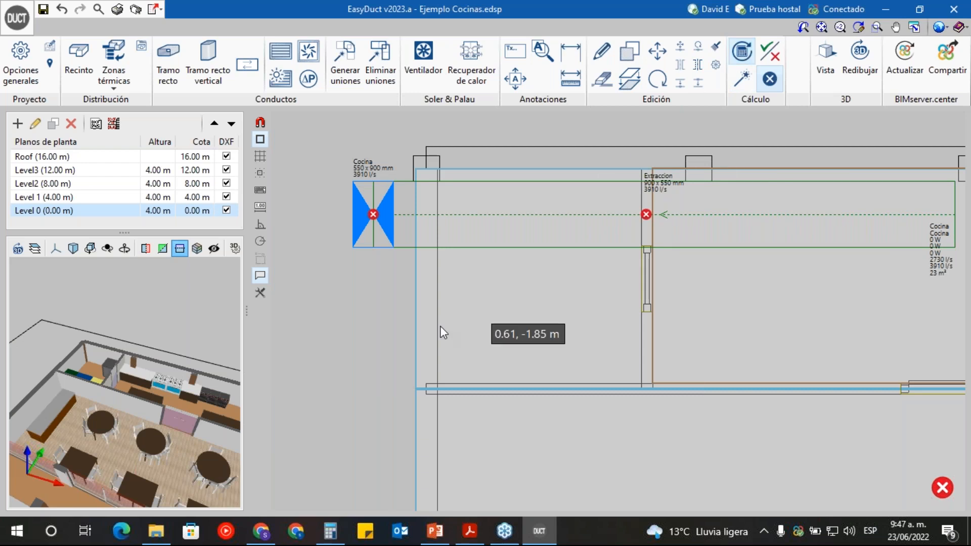
{"action": "left_click", "coordinate": [77, 158]}
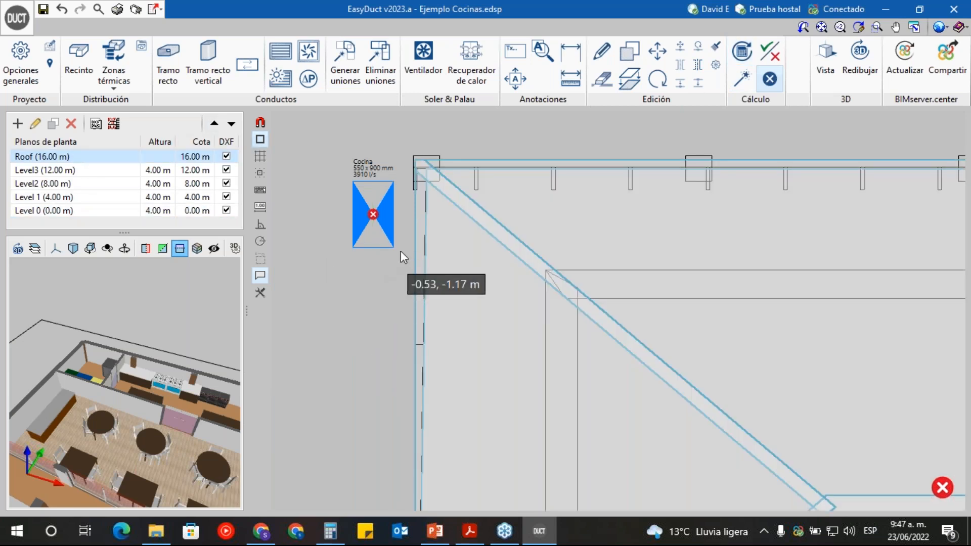
{"action": "scroll", "coordinate": [489, 239], "scroll_direction": "down", "scroll_amount": 1}
{"action": "left_click", "coordinate": [168, 64]}
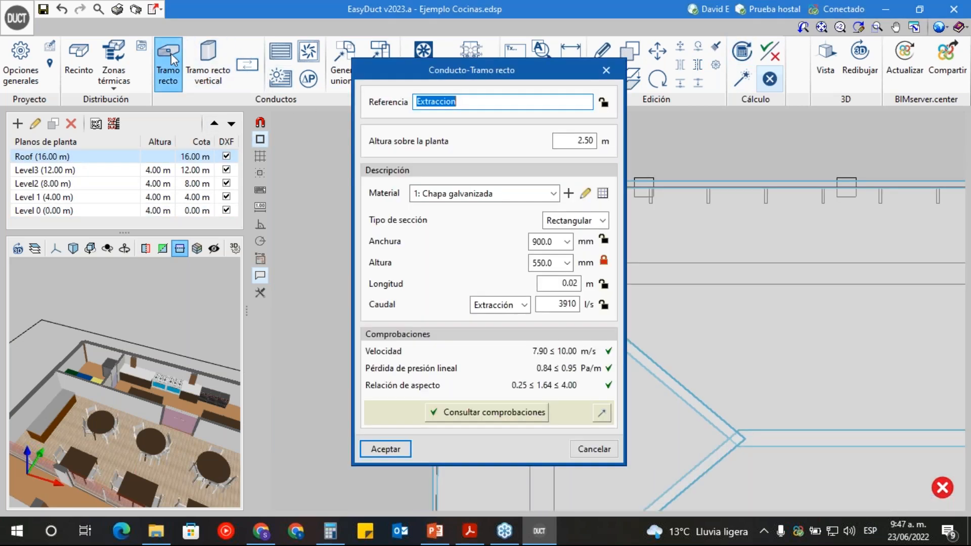
{"action": "left_click", "coordinate": [375, 457]}
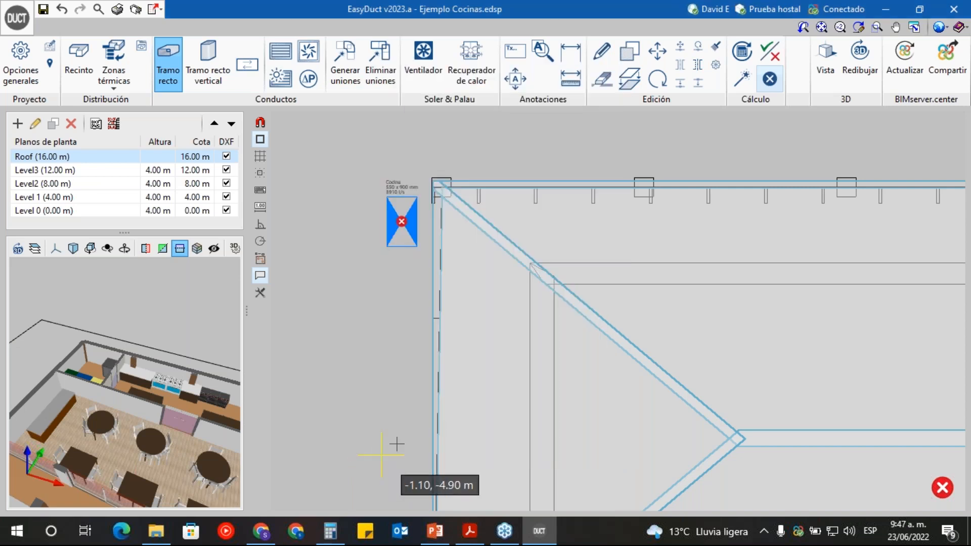
{"action": "left_click", "coordinate": [401, 221]}
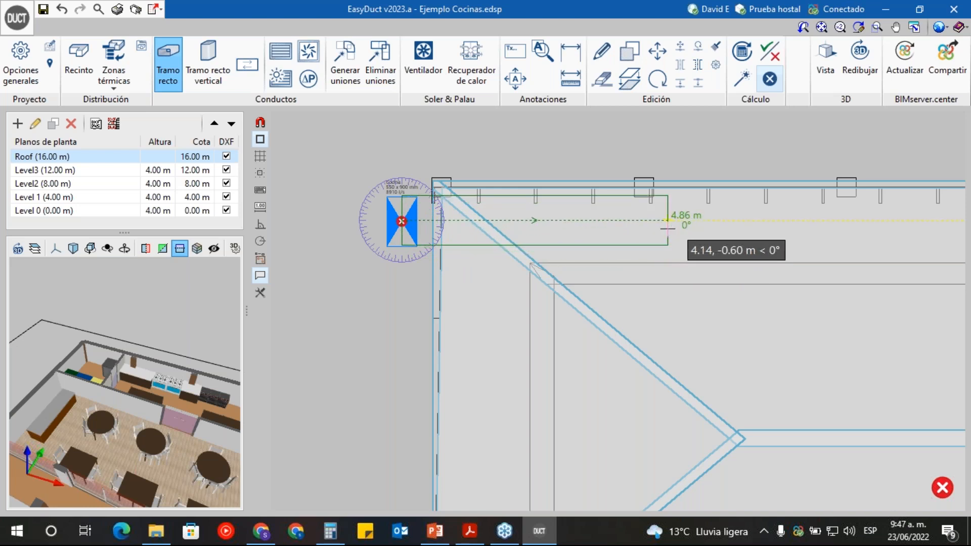
{"action": "key", "text": "Escape"}
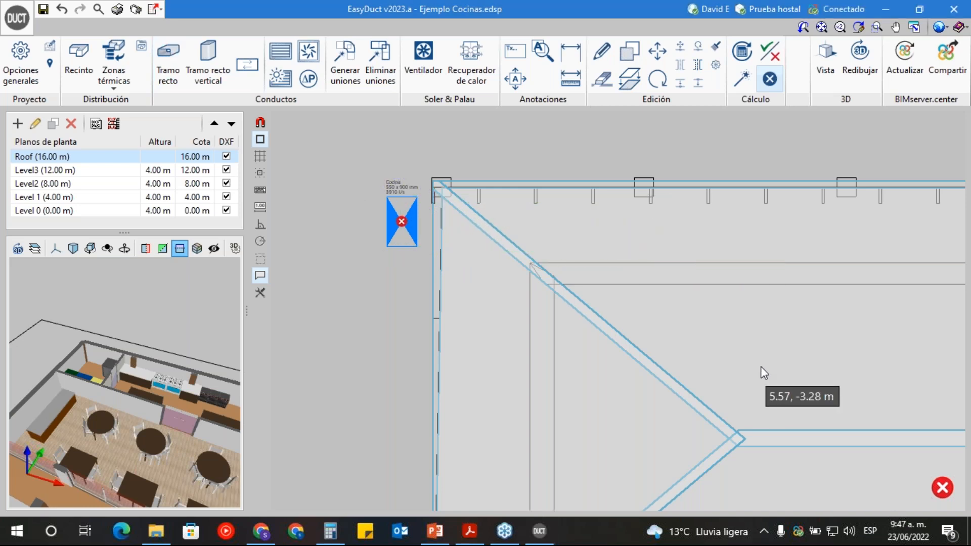
- Change the Cocina vertical duct's flow type to Extracción and accept its properties
{"action": "mouse_move", "coordinate": [399, 221]}
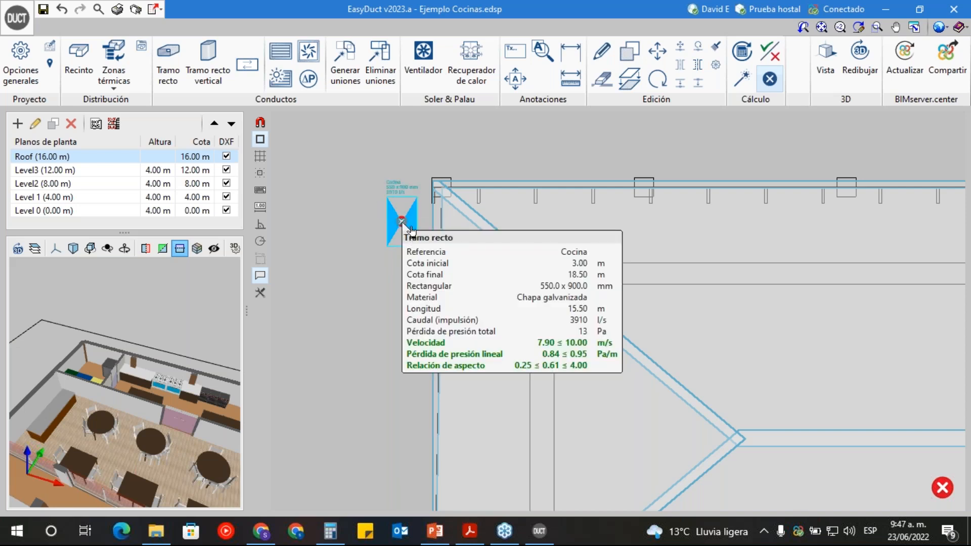
{"action": "double_click", "coordinate": [400, 221]}
{"action": "left_click", "coordinate": [759, 372]}
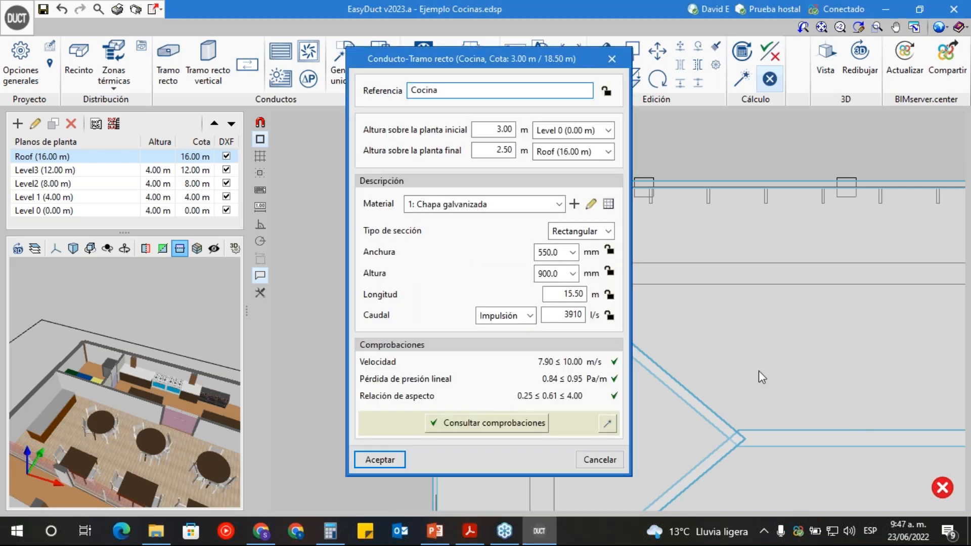
{"action": "left_click", "coordinate": [533, 320]}
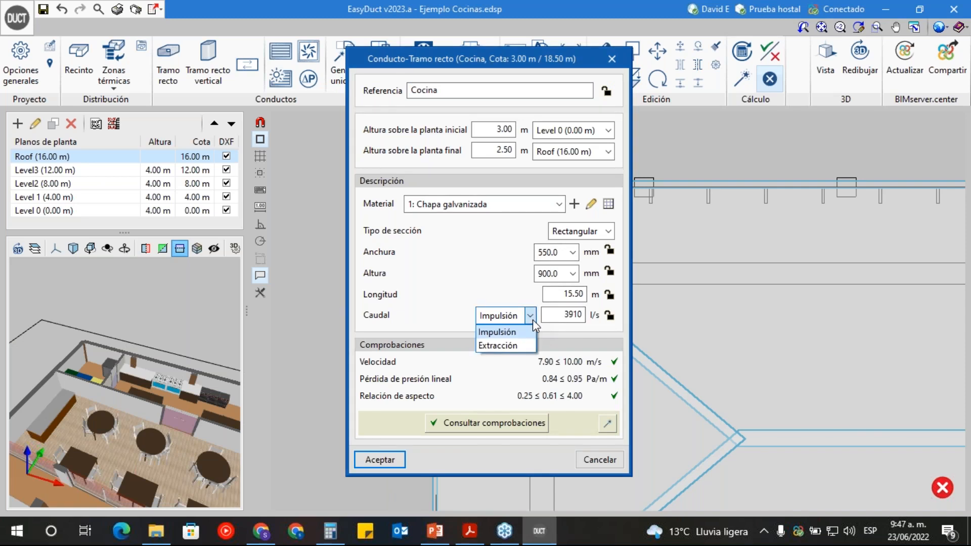
{"action": "left_click", "coordinate": [522, 341]}
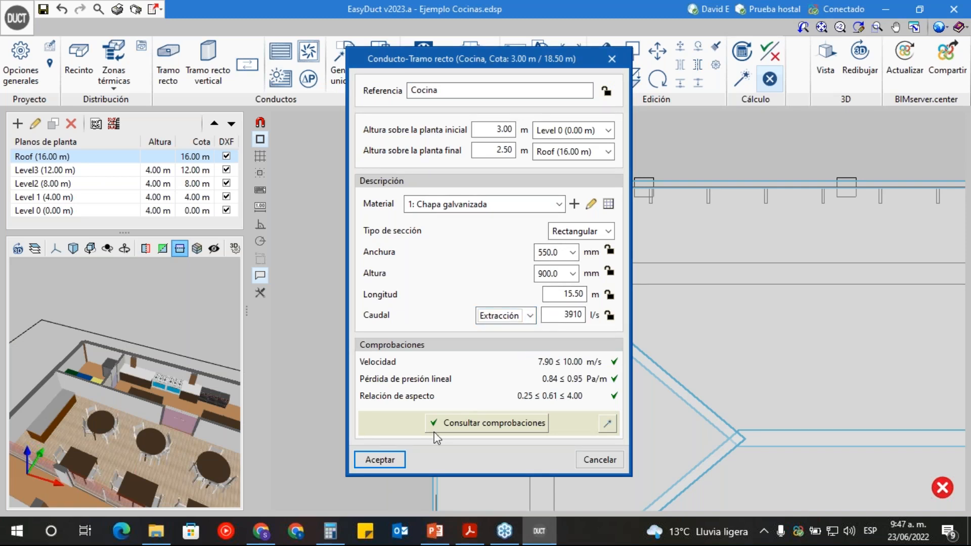
{"action": "left_click", "coordinate": [373, 466]}
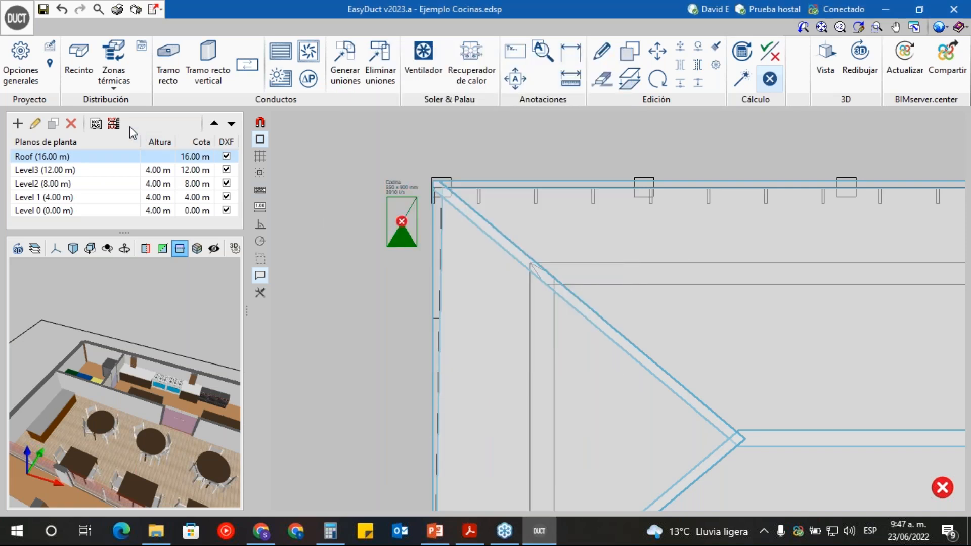
- Examine the heights and flow settings of the vertical and horizontal ducts on Level 0
{"action": "left_click", "coordinate": [67, 211]}
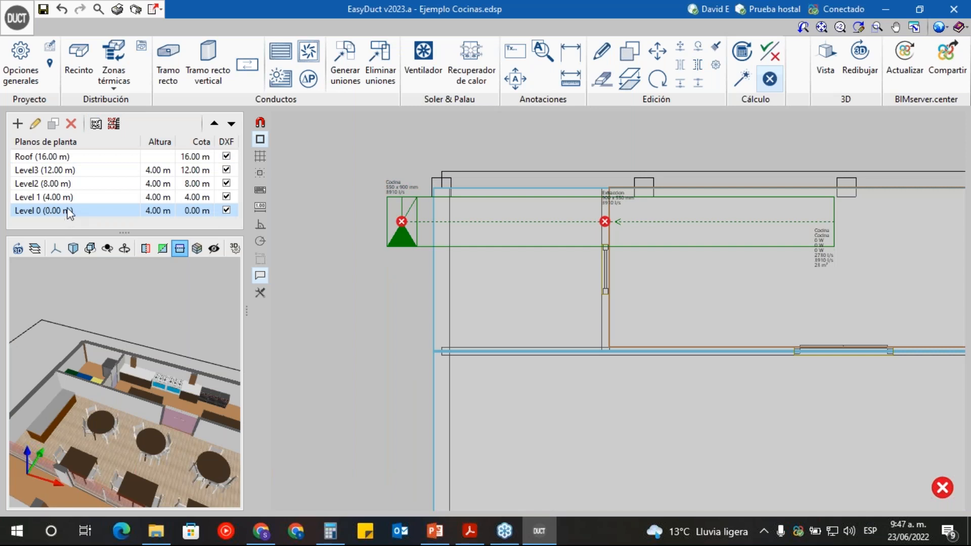
{"action": "left_click", "coordinate": [393, 230]}
{"action": "left_click", "coordinate": [380, 459]}
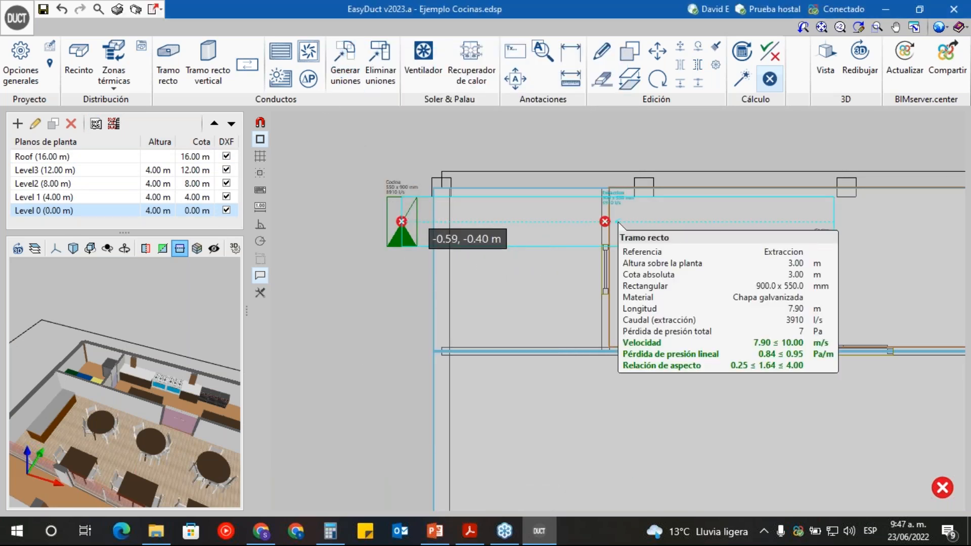
{"action": "left_click", "coordinate": [420, 205]}
{"action": "left_click", "coordinate": [380, 459]}
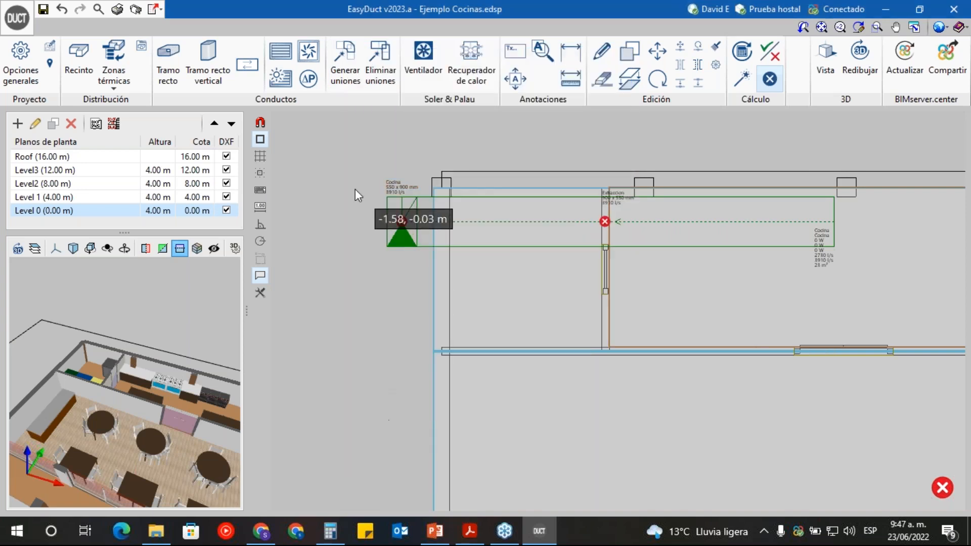
- Delete the Cocina vertical duct from the horizontal duct's outer end on Level 0
{"action": "left_click", "coordinate": [662, 45]}
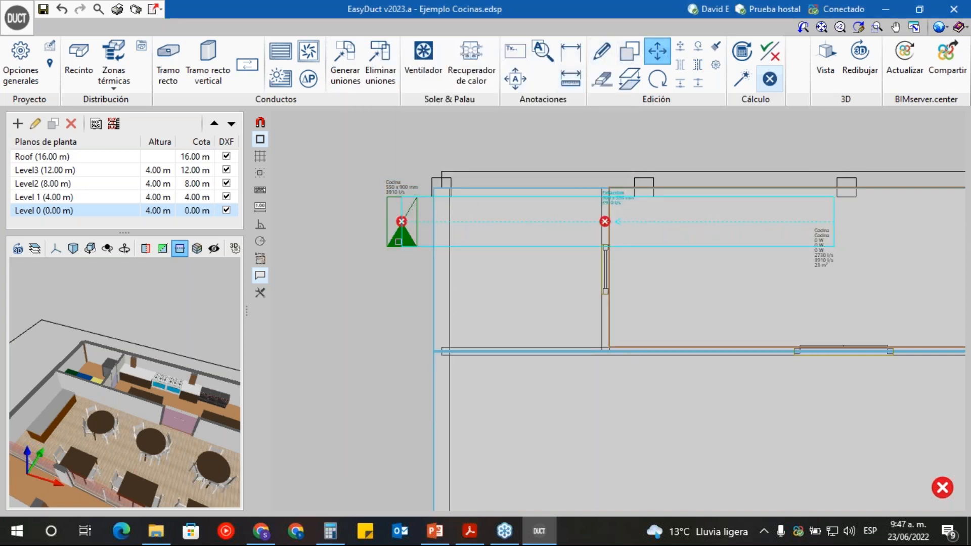
{"action": "right_click", "coordinate": [399, 240]}
{"action": "left_click", "coordinate": [399, 239]}
{"action": "left_click", "coordinate": [600, 460]}
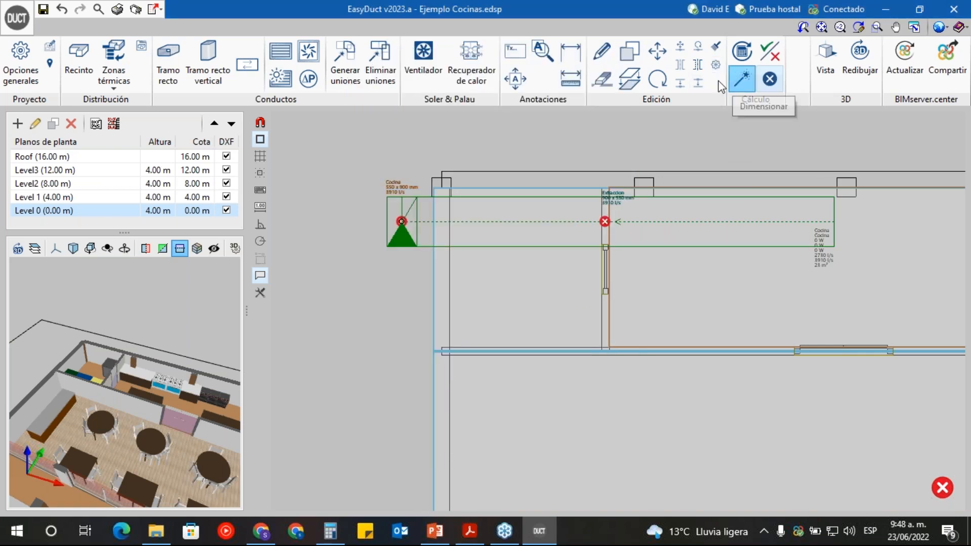
{"action": "right_click", "coordinate": [399, 230]}
{"action": "left_click", "coordinate": [425, 277]}
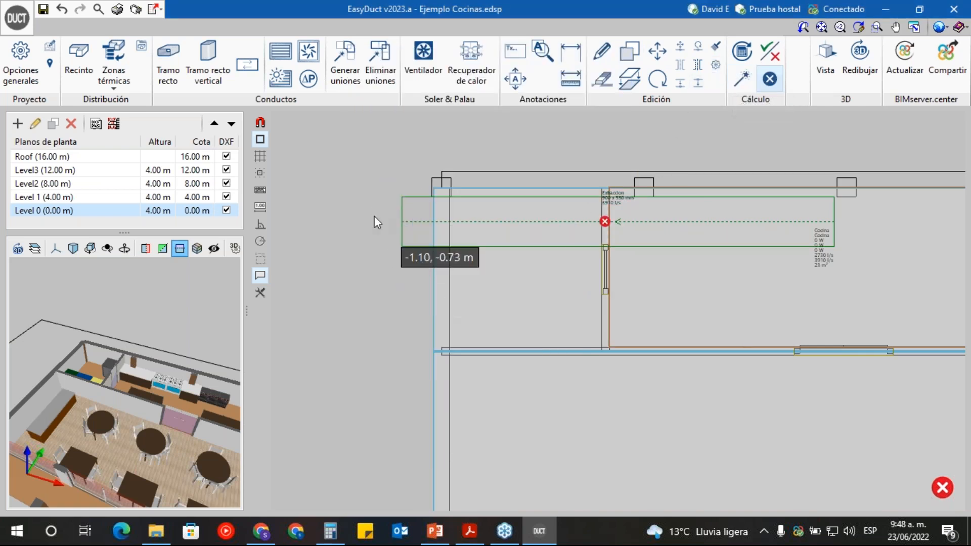
- Place a Cocina vertical duct with Extracción flow at the horizontal duct's outer end, from 3 m above Level 0 to Roof (16.00 m)
{"action": "left_click", "coordinate": [169, 61]}
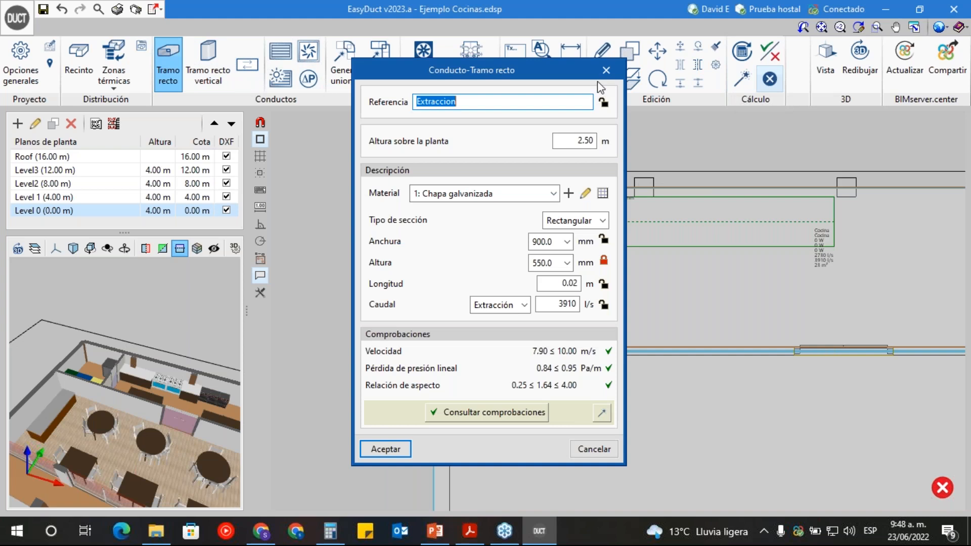
{"action": "left_click", "coordinate": [606, 70]}
{"action": "left_click", "coordinate": [207, 61]}
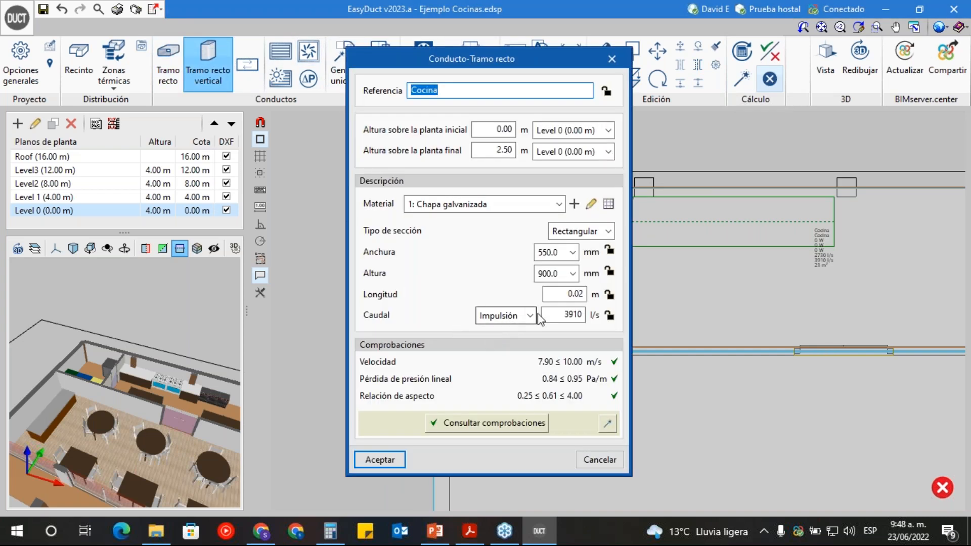
{"action": "left_click", "coordinate": [530, 316]}
{"action": "left_click", "coordinate": [521, 341]}
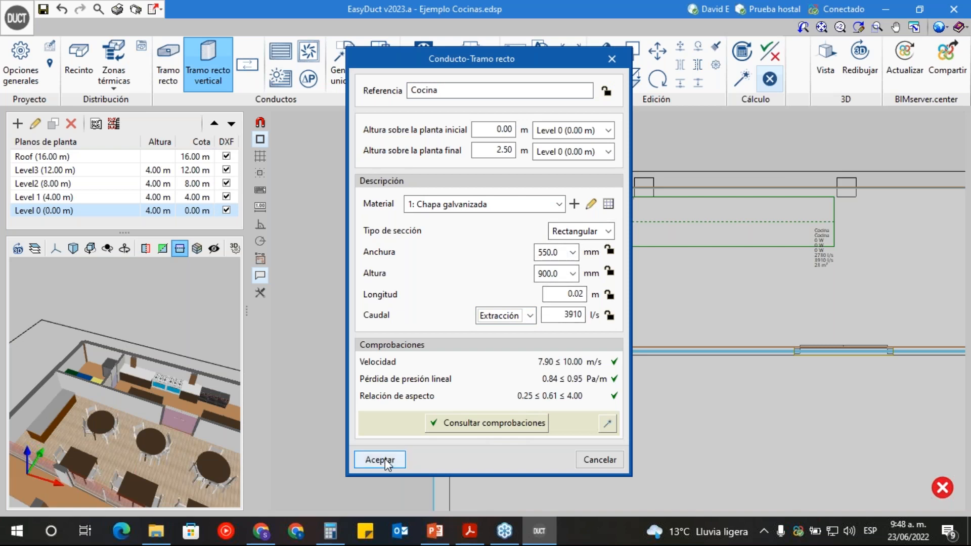
{"action": "left_click_drag", "start_coordinate": [497, 128], "coordinate": [525, 123]}
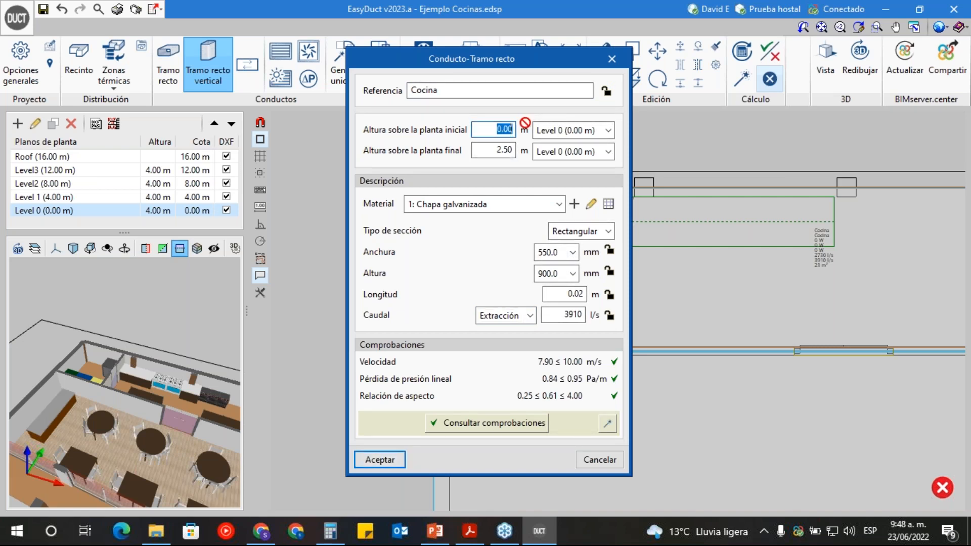
{"action": "type", "text": "."}
{"action": "left_click", "coordinate": [573, 151]}
{"action": "left_click", "coordinate": [562, 165]}
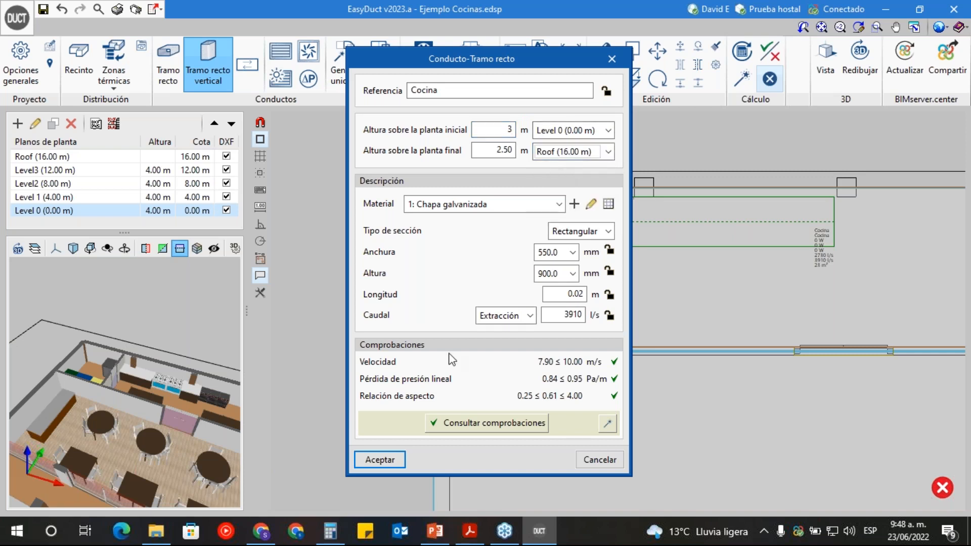
{"action": "left_click", "coordinate": [381, 459]}
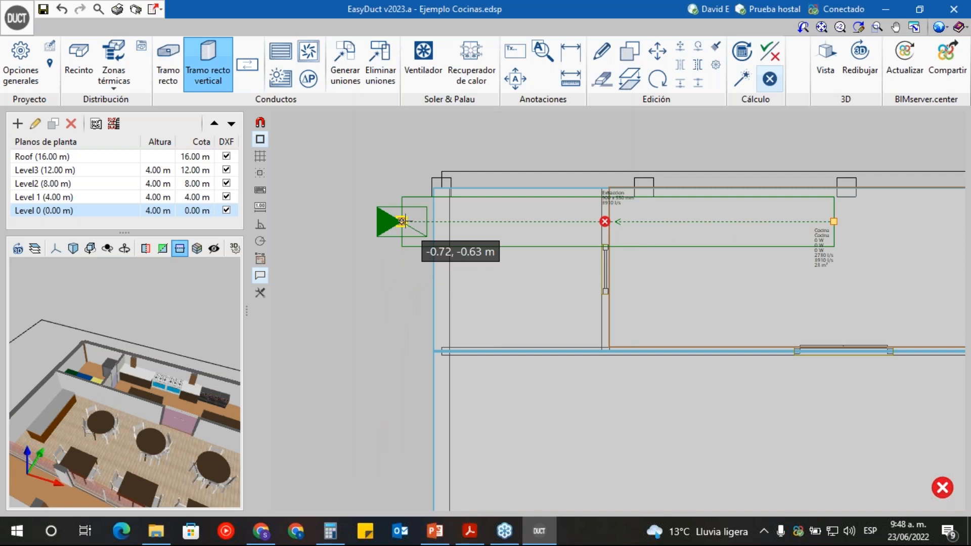
{"action": "left_click", "coordinate": [402, 221]}
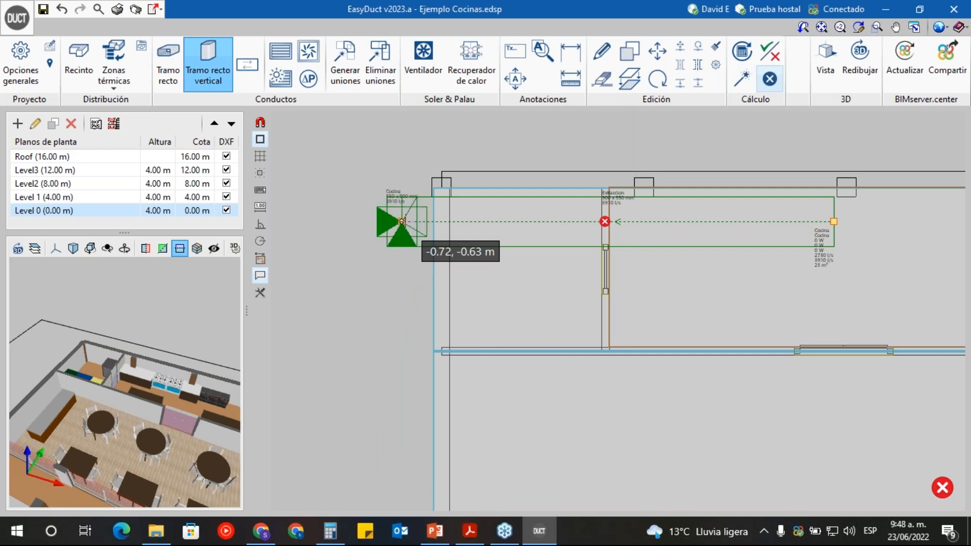
{"action": "right_click", "coordinate": [404, 311]}
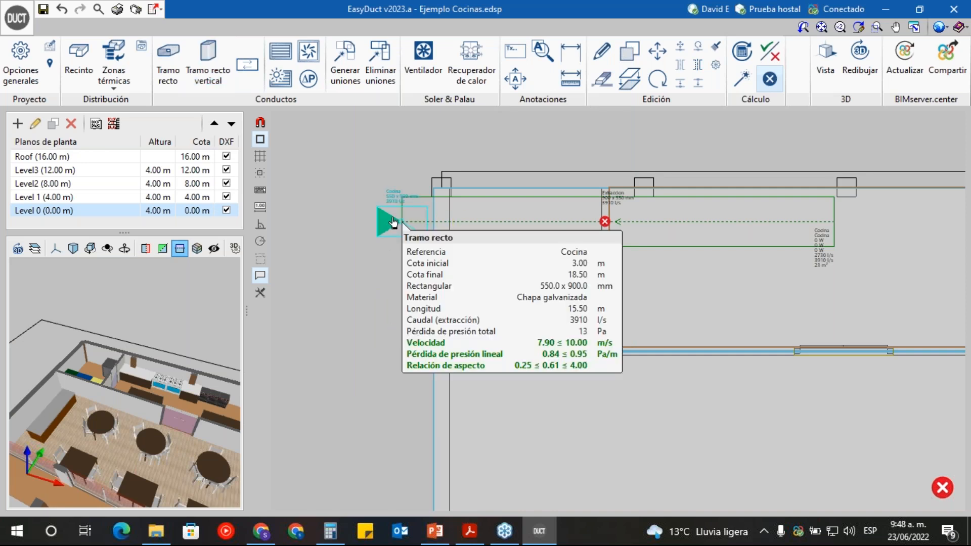
- Set the Cocina vertical duct's section to 900 mm wide by 550 mm high and accept its properties
{"action": "left_click", "coordinate": [392, 221]}
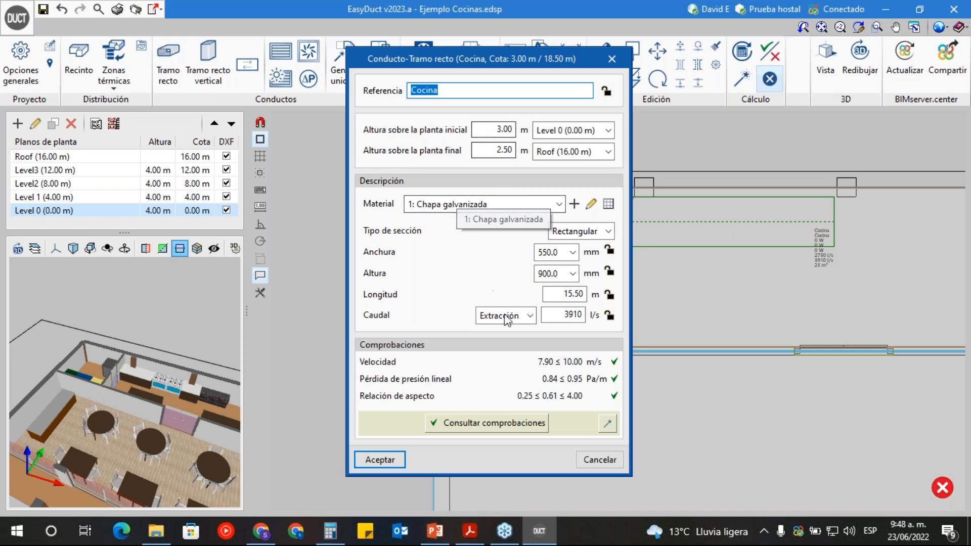
{"action": "left_click", "coordinate": [573, 252]}
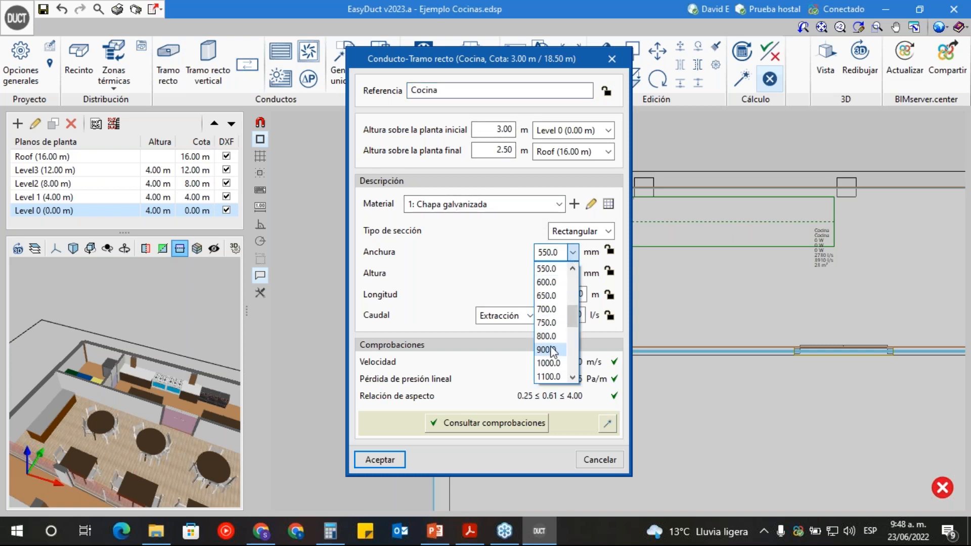
{"action": "left_click", "coordinate": [547, 349]}
{"action": "left_click", "coordinate": [573, 273]}
{"action": "left_click", "coordinate": [572, 288]}
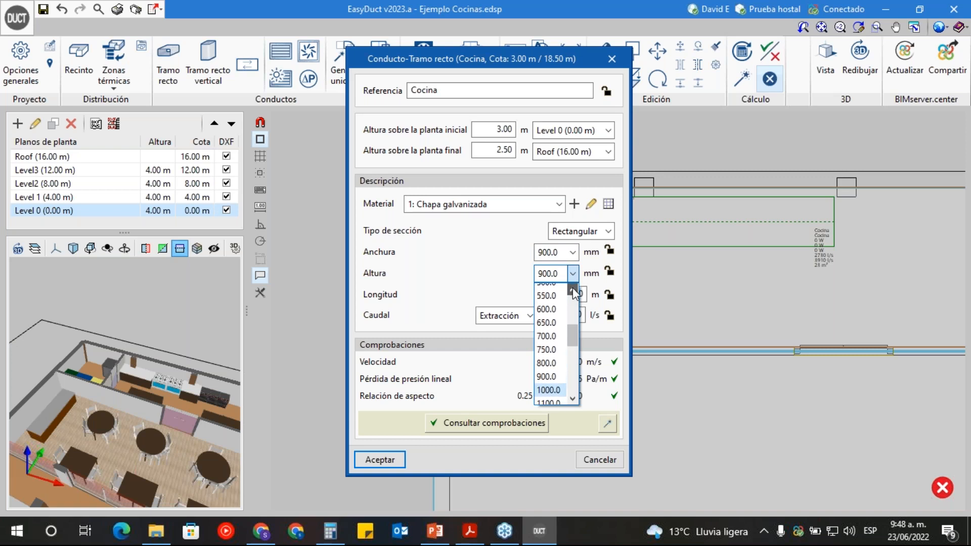
{"action": "left_click", "coordinate": [547, 346]}
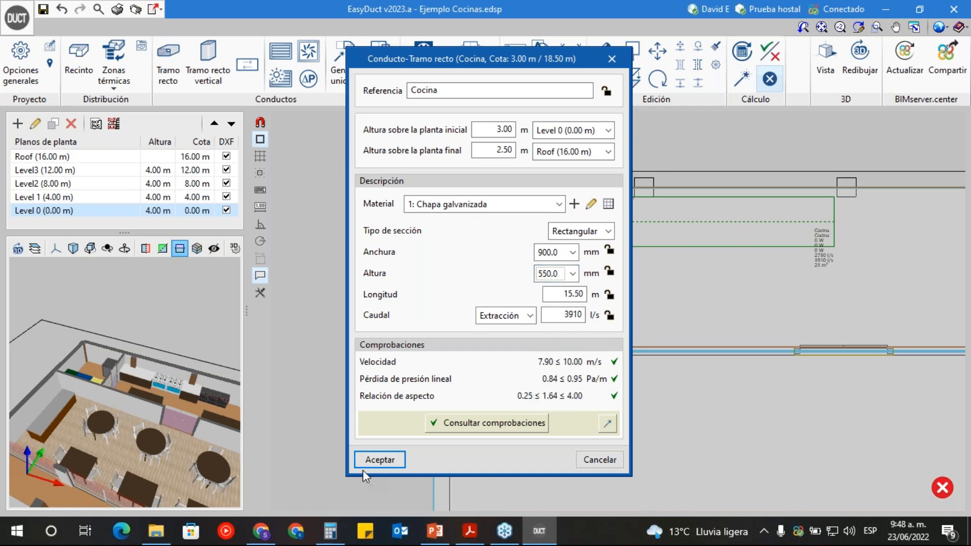
{"action": "left_click", "coordinate": [375, 460]}
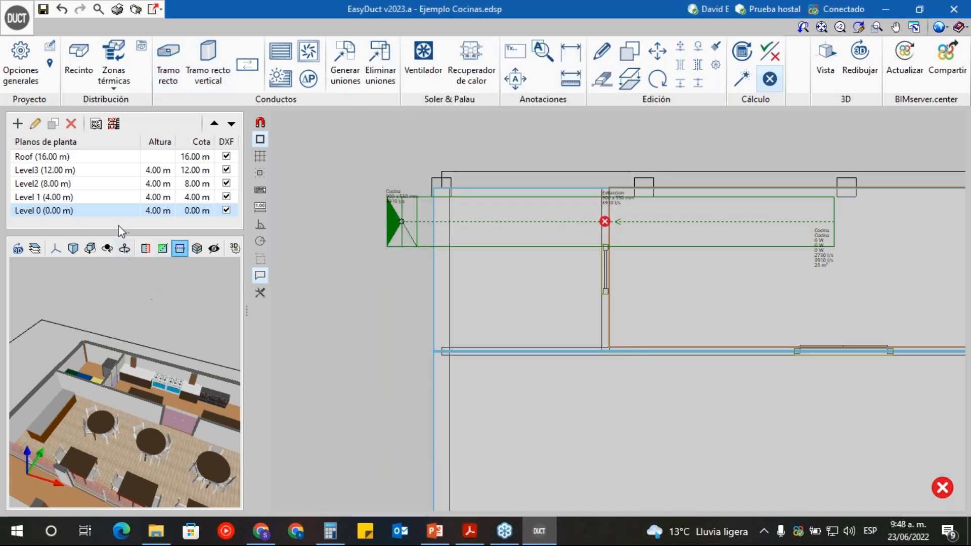
- On the Roof plan, draw a straight 900 × 550 mm Extraccion duct from the vertical duct's centre horizontally over the building, 2.50 m above the floor
{"action": "left_click", "coordinate": [114, 156]}
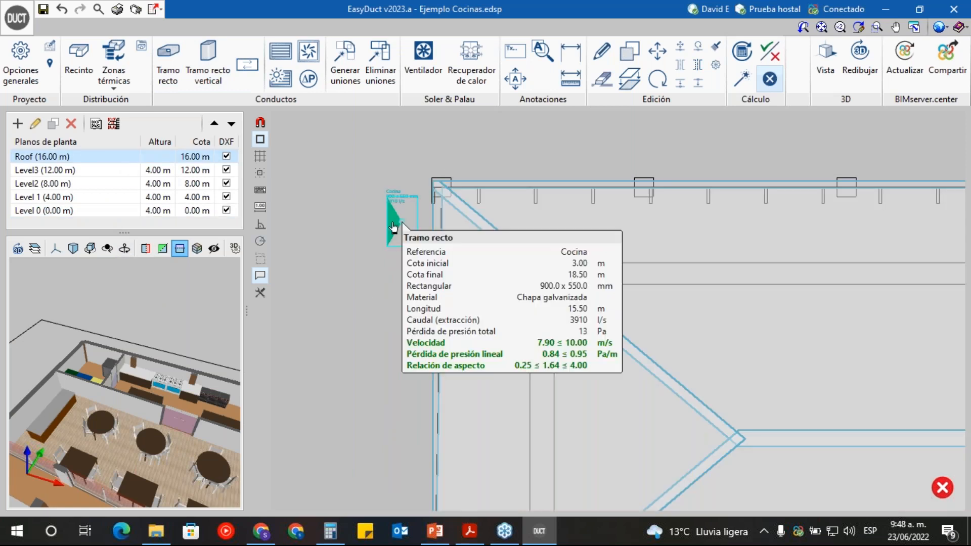
{"action": "left_click", "coordinate": [169, 66]}
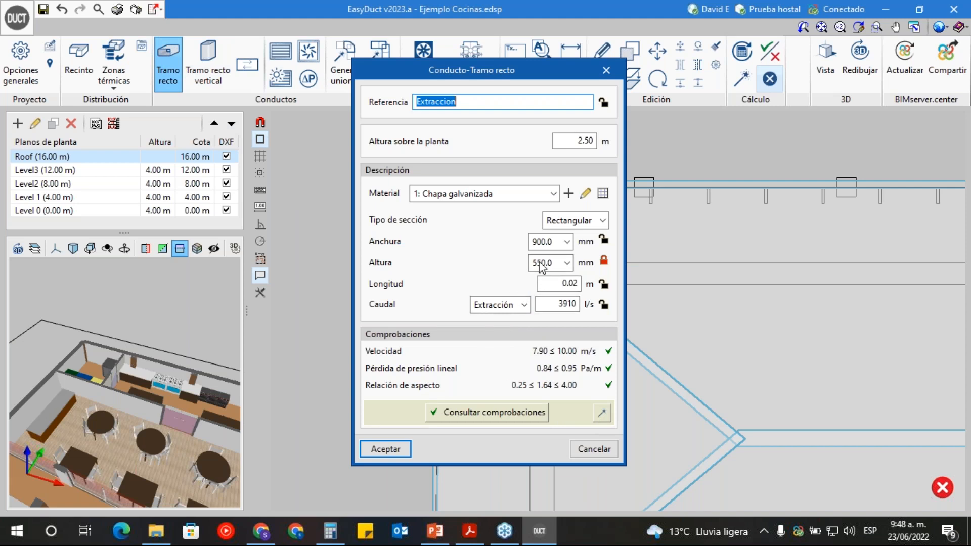
{"action": "left_click", "coordinate": [385, 448]}
{"action": "left_click", "coordinate": [402, 221]}
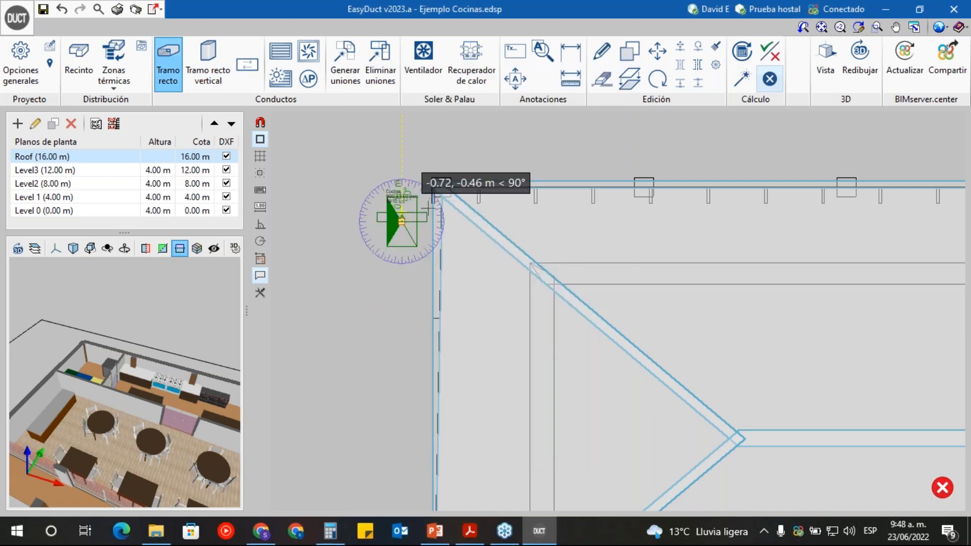
{"action": "left_click", "coordinate": [550, 225]}
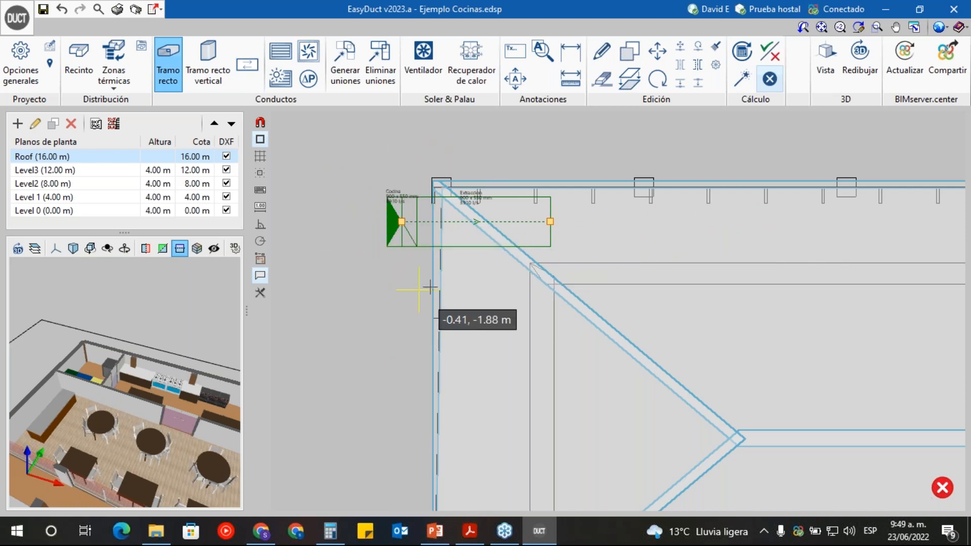
{"action": "scroll", "coordinate": [505, 288], "scroll_direction": "down", "scroll_amount": 3}
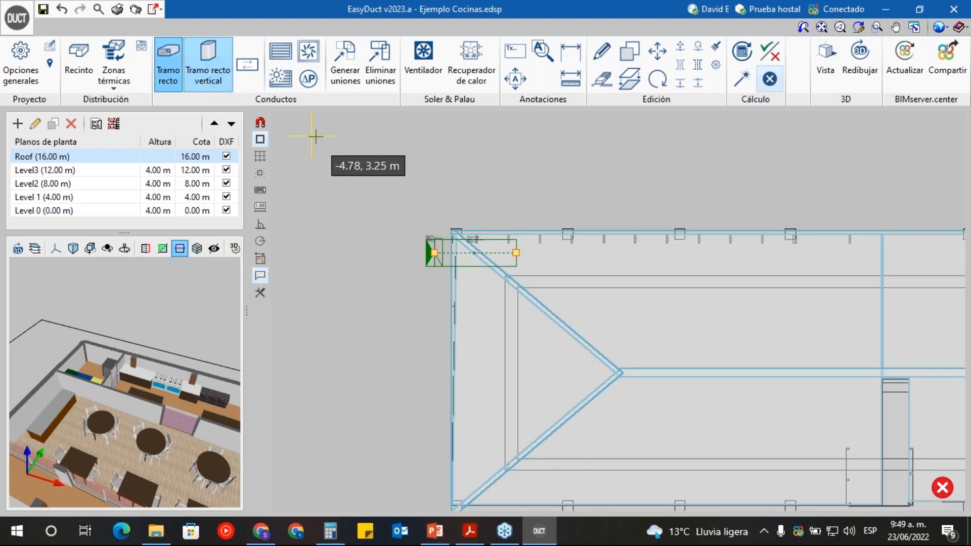
- Return to the Level 0 plan with no duct command active
{"action": "left_click", "coordinate": [93, 212]}
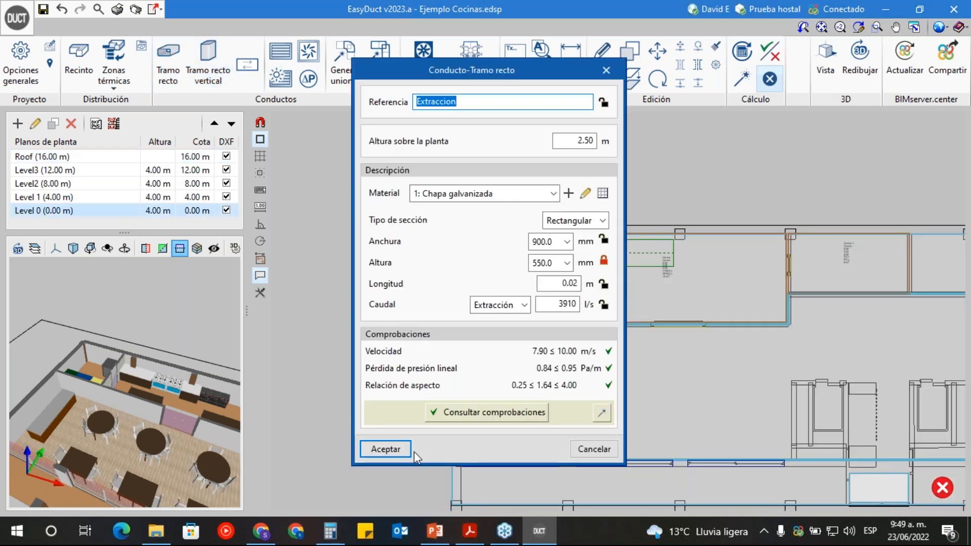
{"action": "left_click", "coordinate": [387, 507]}
{"action": "left_click", "coordinate": [572, 352]}
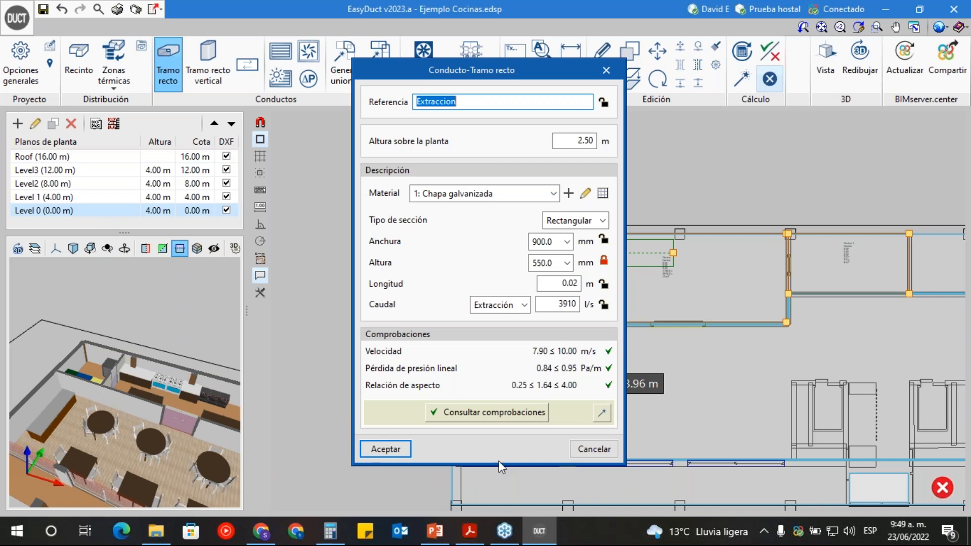
{"action": "left_click", "coordinate": [383, 448]}
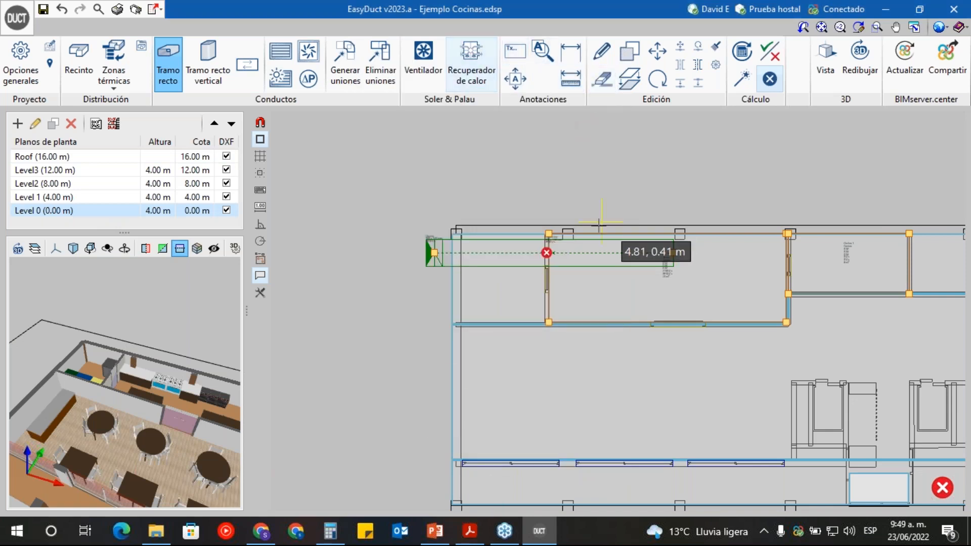
{"action": "mouse_move", "coordinate": [547, 252]}
{"action": "key", "text": "Escape"}
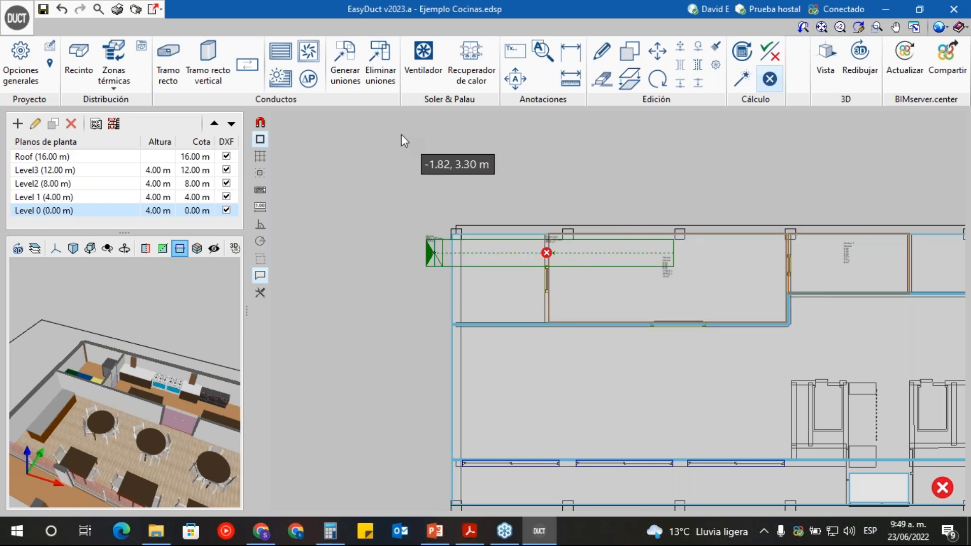
- Start a new grille on Level 0 and set its type to Extracción
{"action": "left_click", "coordinate": [277, 53]}
{"action": "left_click", "coordinate": [389, 335]}
{"action": "left_click", "coordinate": [487, 301]}
{"action": "left_click_drag", "start_coordinate": [514, 177], "coordinate": [432, 140]}
{"action": "left_click", "coordinate": [438, 183]}
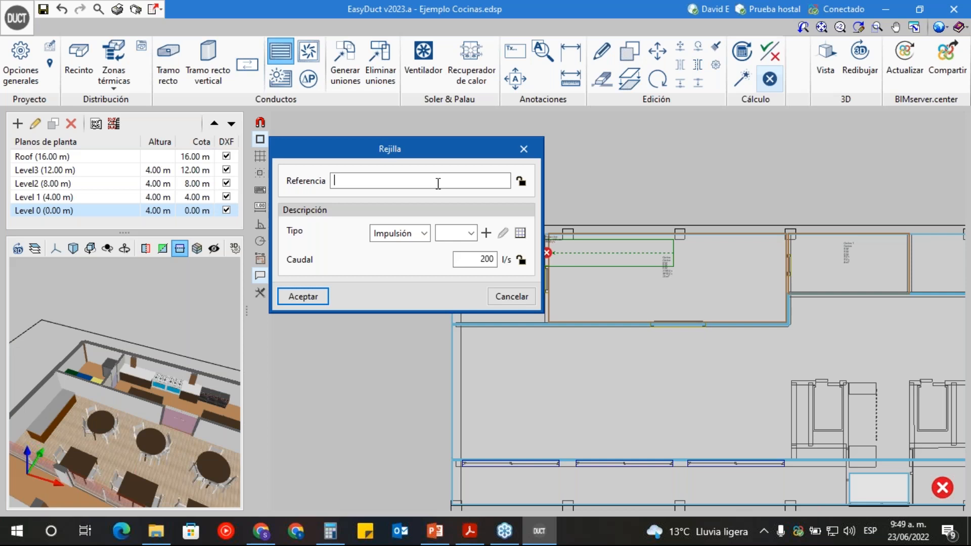
{"action": "left_click", "coordinate": [438, 183]}
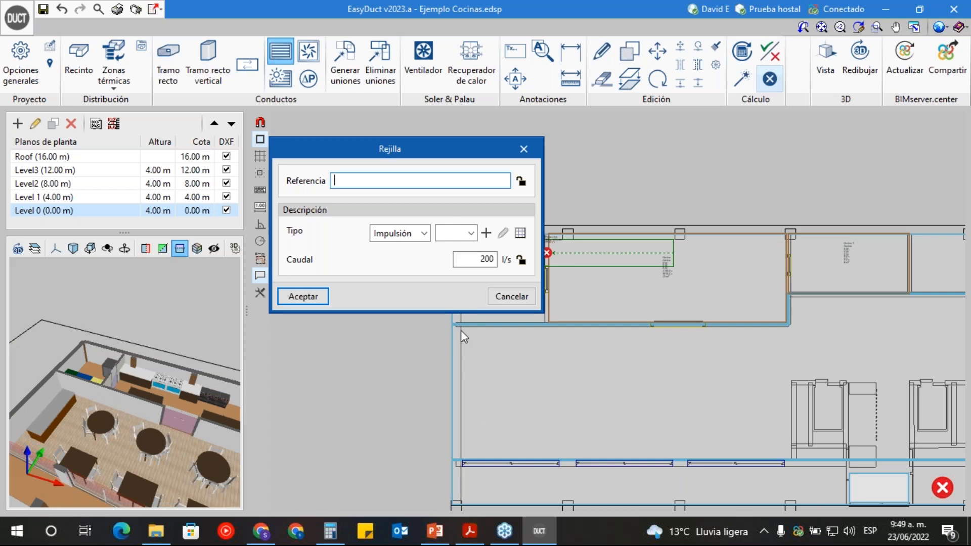
{"action": "left_click", "coordinate": [400, 250]}
{"action": "left_click", "coordinate": [411, 233]}
{"action": "left_click", "coordinate": [414, 264]}
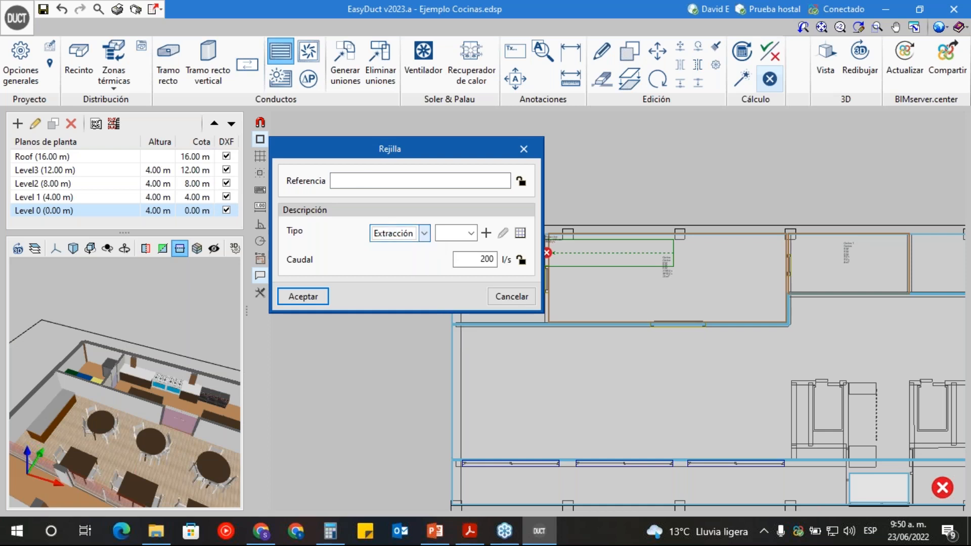
- Enter Campana as the new grille's reference
{"action": "left_click", "coordinate": [371, 183]}
{"action": "type", "text": "R"}
{"action": "type", "text": "Rejilla"}
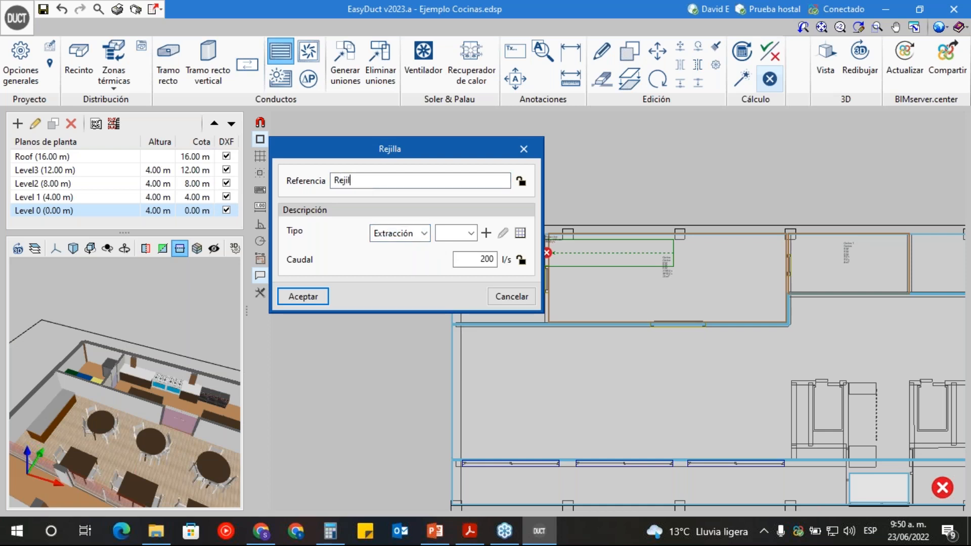
{"action": "key", "text": "BackSpace"}
{"action": "key", "text": "BackSpace"}
{"action": "key", "text": "BackSpace"}
{"action": "key", "text": "BackSpace"}
{"action": "key", "text": "BackSpace"}
{"action": "key", "text": "BackSpace"}
{"action": "key", "text": "BackSpace"}
{"action": "type", "text": "Camapan"}
{"action": "key", "text": "BackSpace"}
{"action": "key", "text": "BackSpace"}
{"action": "key", "text": "BackSpace"}
{"action": "key", "text": "BackSpace"}
{"action": "type", "text": "pan"}
- Add a new extraction grille model for the grille and give it the reference Campana
{"action": "left_click", "coordinate": [471, 234]}
{"action": "left_click", "coordinate": [483, 237]}
{"action": "left_click", "coordinate": [485, 234]}
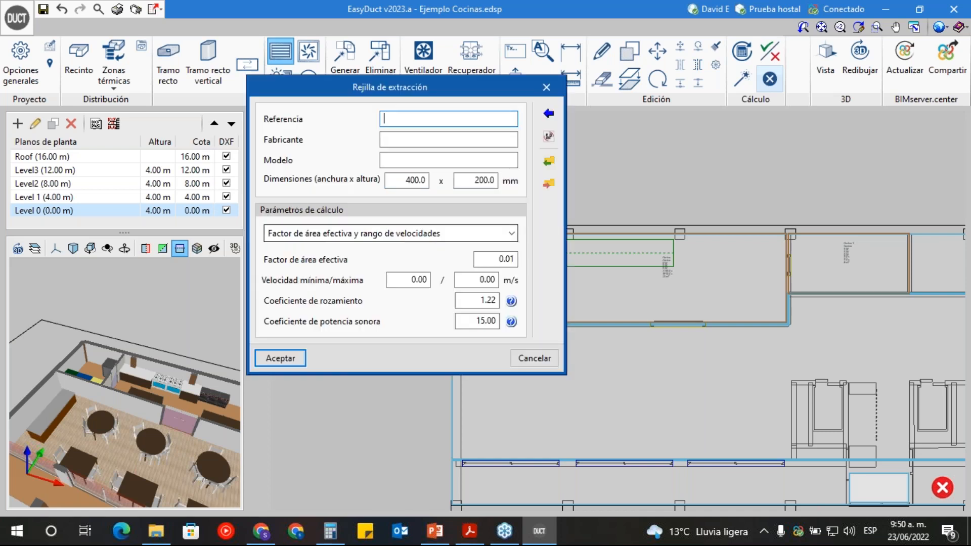
{"action": "left_click", "coordinate": [404, 116]}
{"action": "type", "text": "Camp"}
{"action": "key", "text": "BackSpace"}
{"action": "key", "text": "BackSpace"}
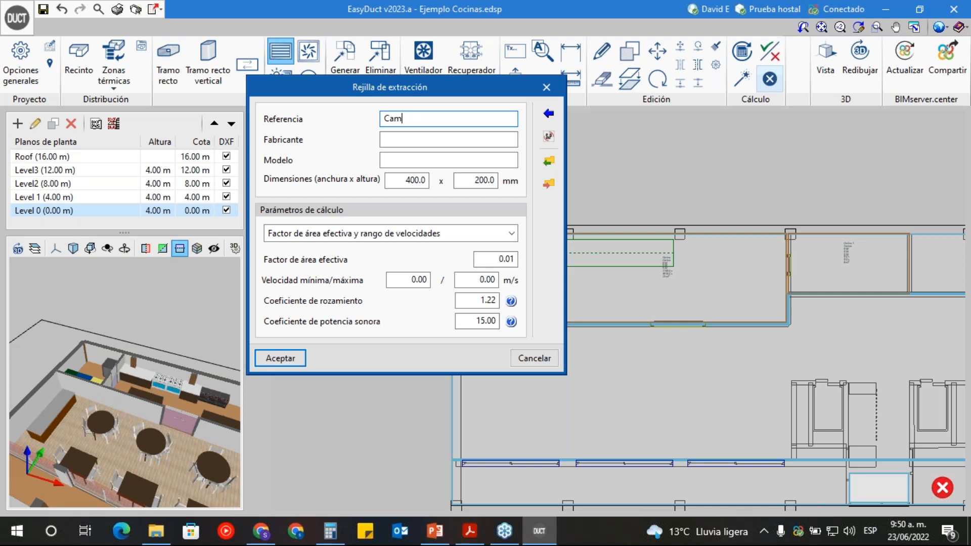
{"action": "type", "text": "mpana"}
{"action": "left_click", "coordinate": [753, 372]}
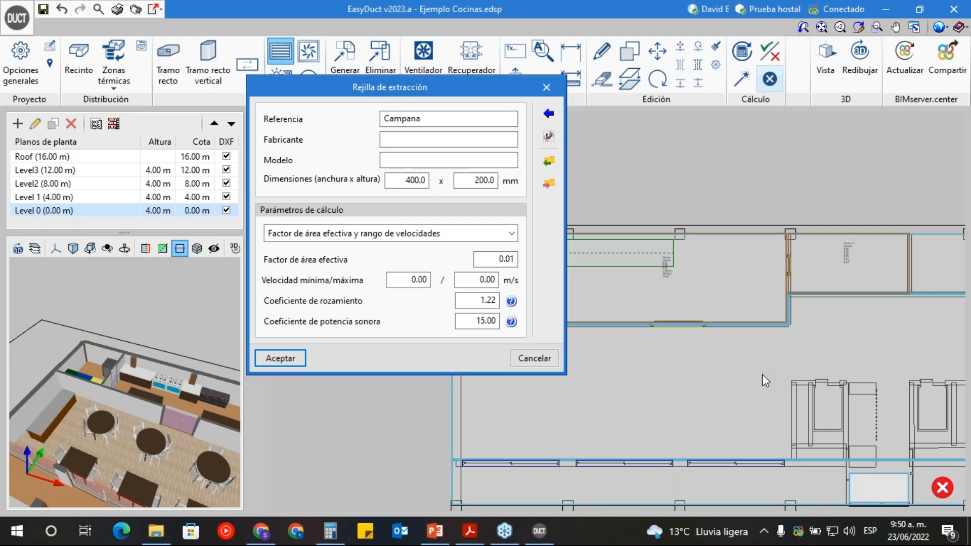
- Set the Campana grille's dimensions to 2000 mm wide by 950 mm high
{"action": "left_click", "coordinate": [428, 180]}
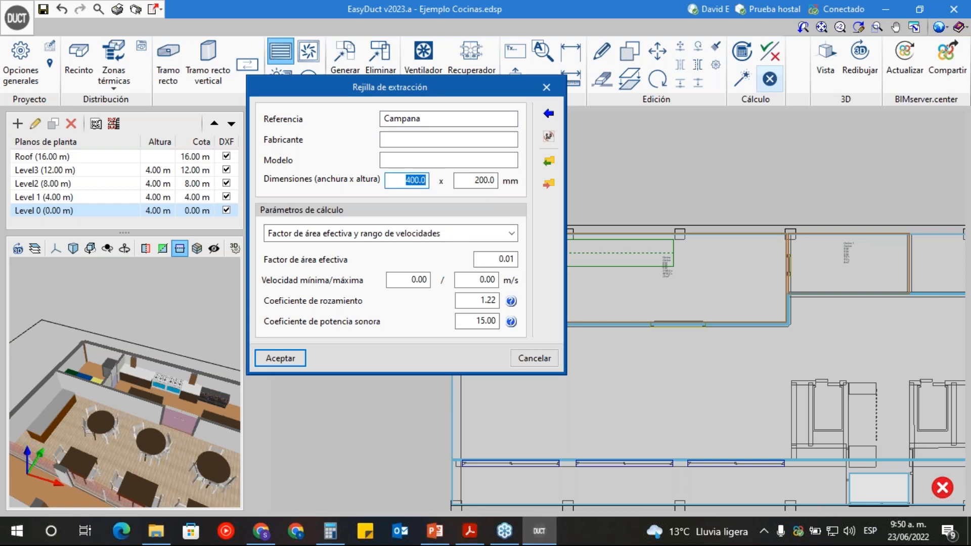
{"action": "type", "text": "2"}
{"action": "left_click", "coordinate": [478, 181]}
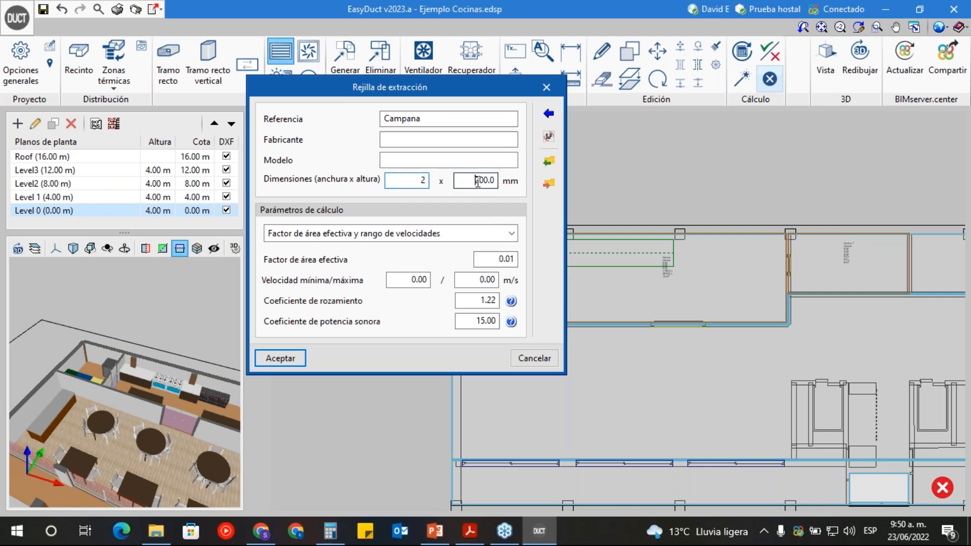
{"action": "type", "text": "0.95"}
{"action": "left_click", "coordinate": [421, 181]}
{"action": "type", "text": "000"}
{"action": "key", "text": "Delete"}
{"action": "key", "text": "Delete"}
{"action": "left_click", "coordinate": [497, 183]}
{"action": "key", "text": "BackSpace"}
{"action": "key", "text": "BackSpace"}
{"action": "key", "text": "BackSpace"}
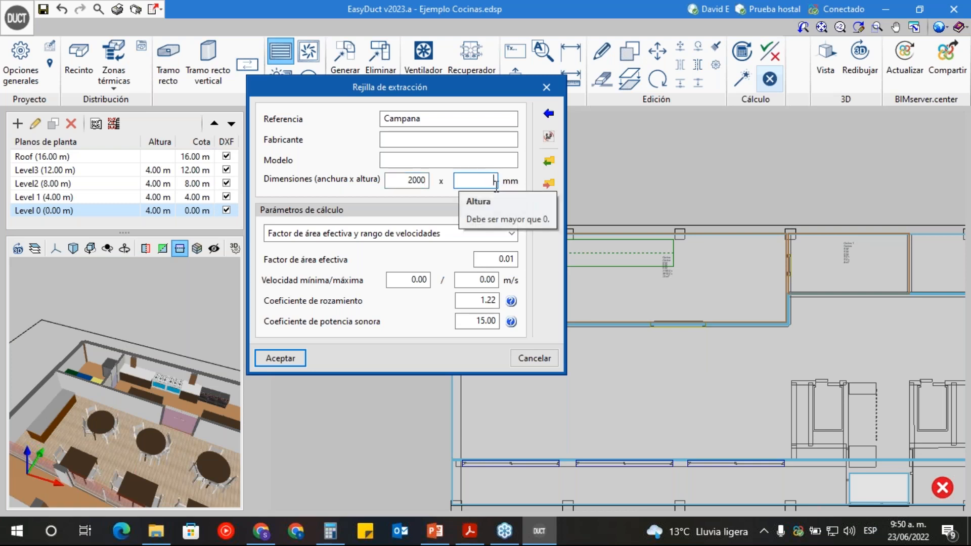
{"action": "type", "text": "950"}
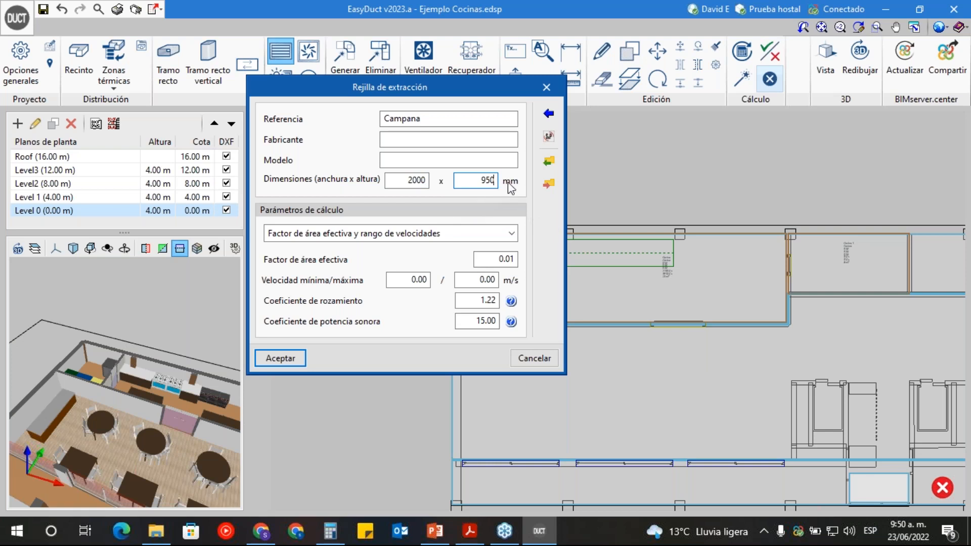
- Define the Campana grille by its admissible flow range (Rango de caudales admisibles), with 3277 l/s minimum and 4025 l/s maximum
{"action": "left_click", "coordinate": [389, 235]}
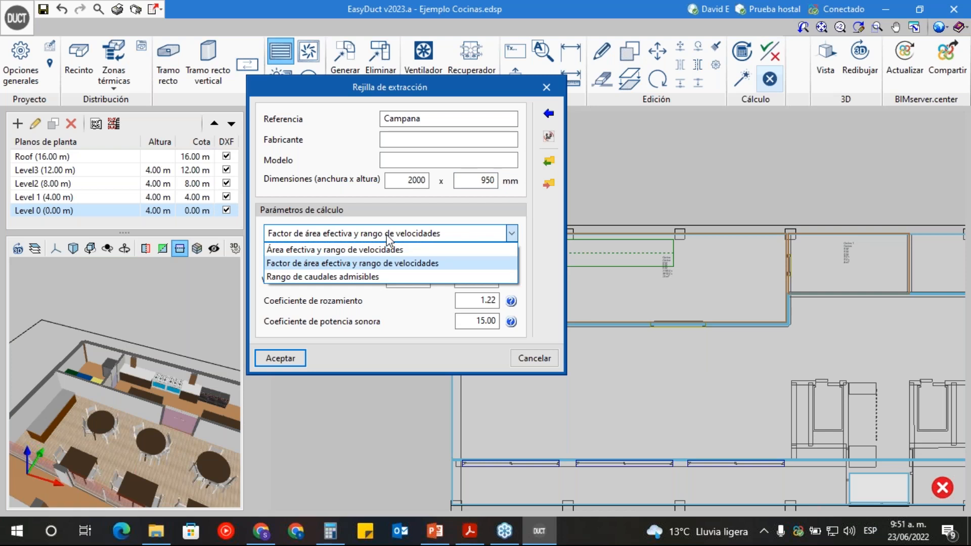
{"action": "left_click", "coordinate": [385, 277]}
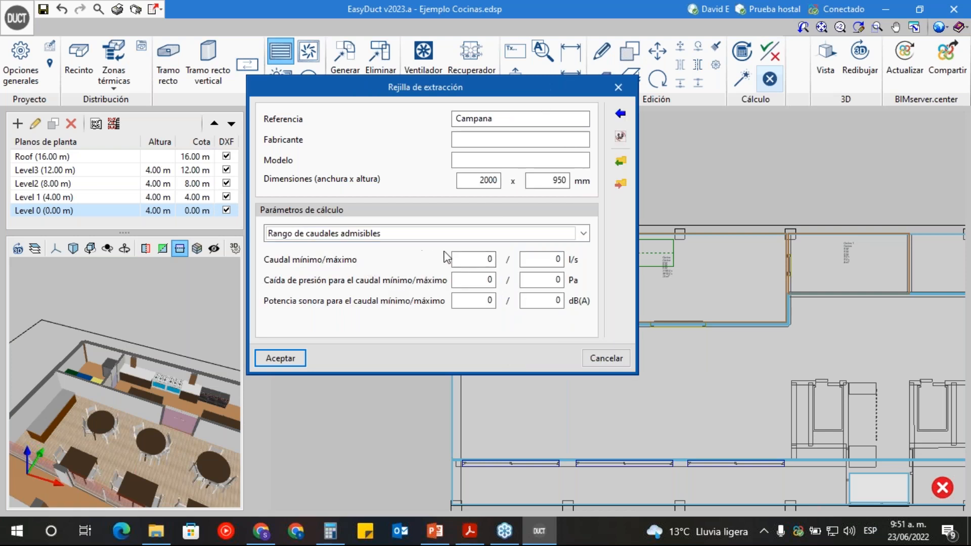
{"action": "double_click", "coordinate": [484, 259]}
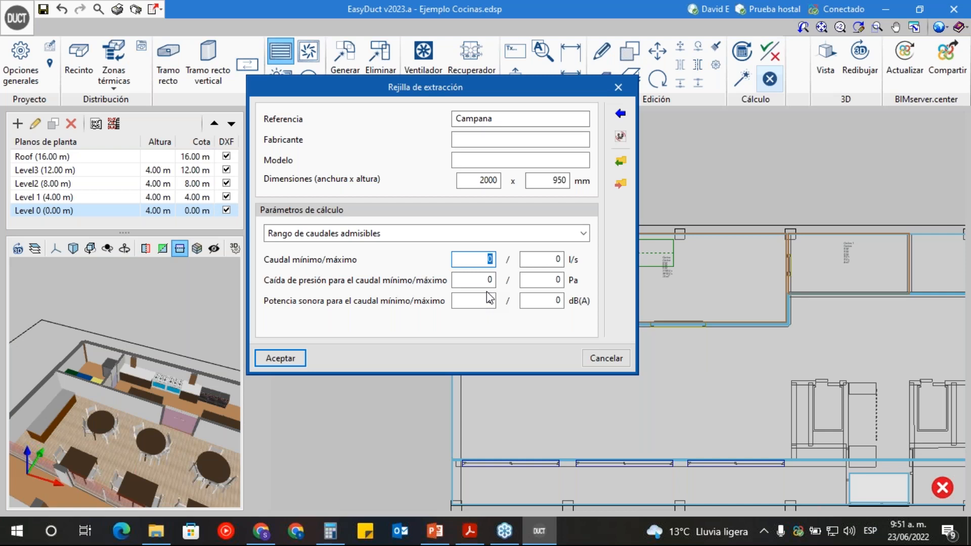
{"action": "type", "text": "3277"}
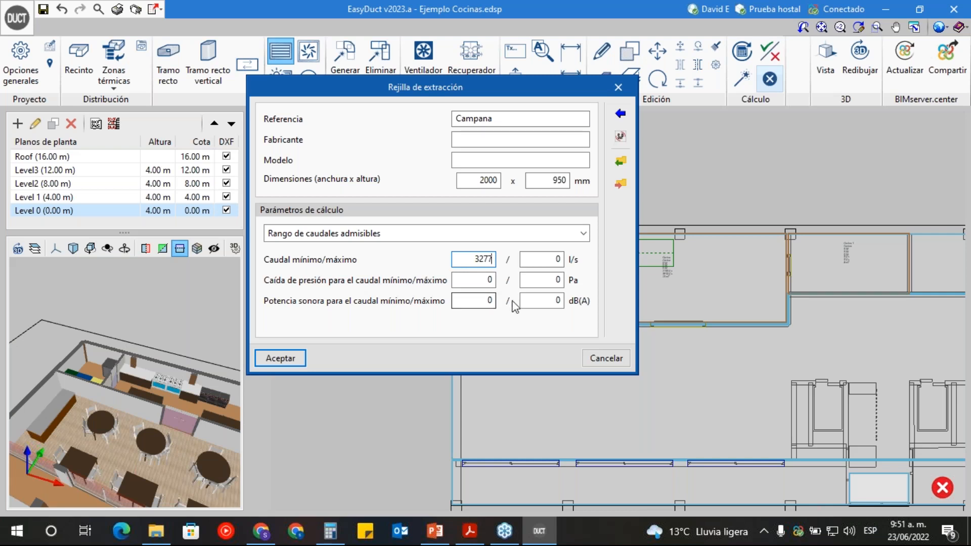
{"action": "double_click", "coordinate": [565, 259]}
{"action": "type", "text": "4025"}
- Set the grille's pressure drop to 190 Pa at minimum flow and 250 Pa at maximum flow
{"action": "double_click", "coordinate": [489, 279]}
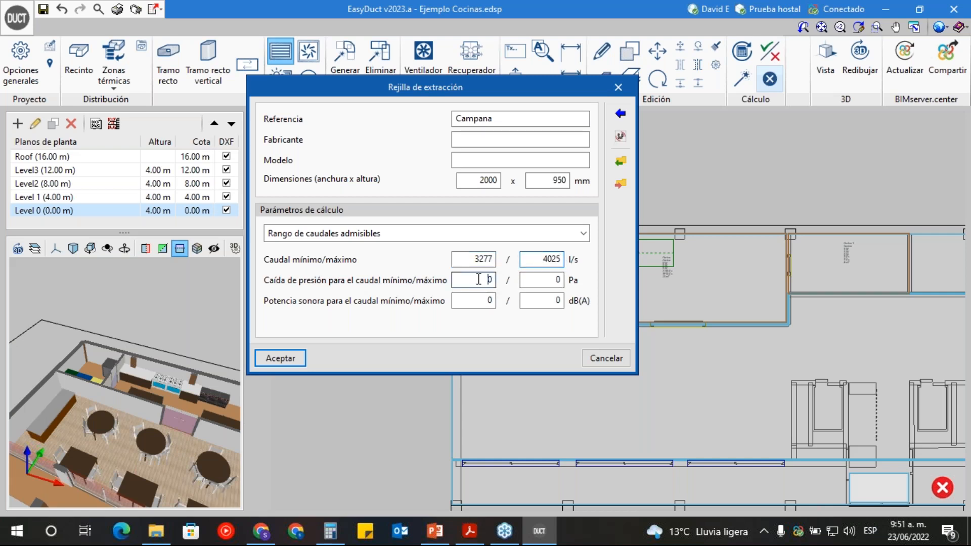
{"action": "type", "text": "19"}
{"action": "double_click", "coordinate": [562, 280]}
{"action": "type", "text": "250"}
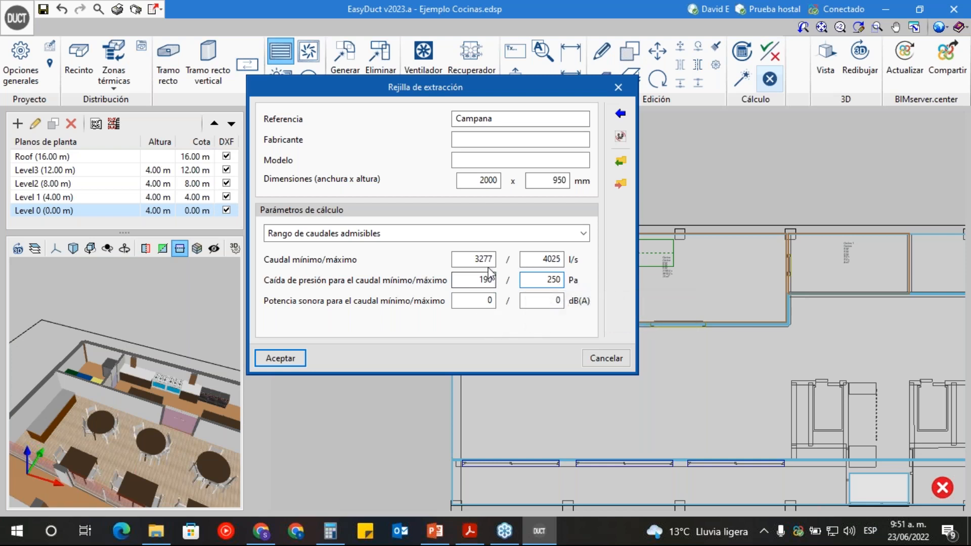
- Switch to the EASYDCUT presentation in PowerPoint, check the hood static pressure loss table on slide 8, and return to EasyDuct
{"action": "left_click", "coordinate": [435, 531]}
{"action": "left_click", "coordinate": [93, 260]}
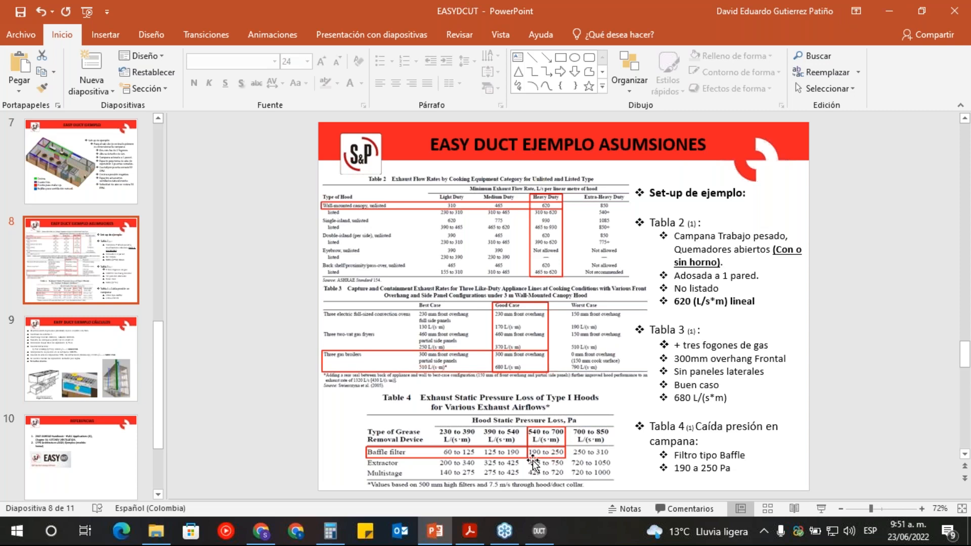
{"action": "left_click", "coordinate": [886, 10]}
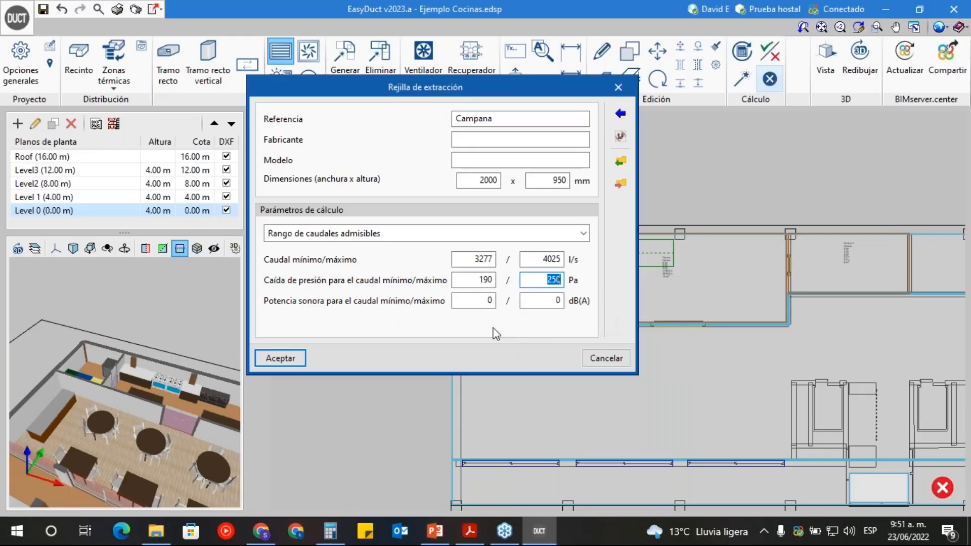
- Set the grille's sound power at minimum flow to 20 dB(A)
{"action": "double_click", "coordinate": [492, 302]}
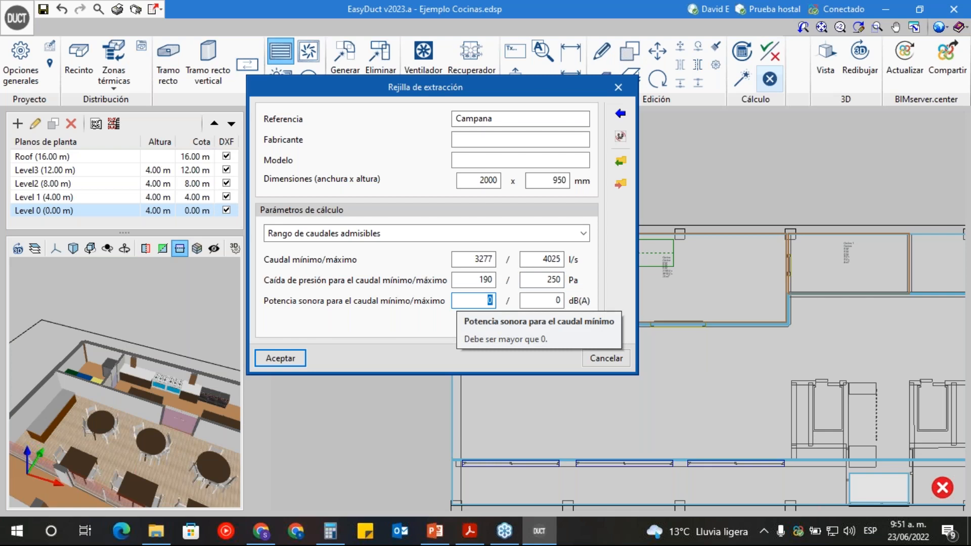
{"action": "type", "text": "20"}
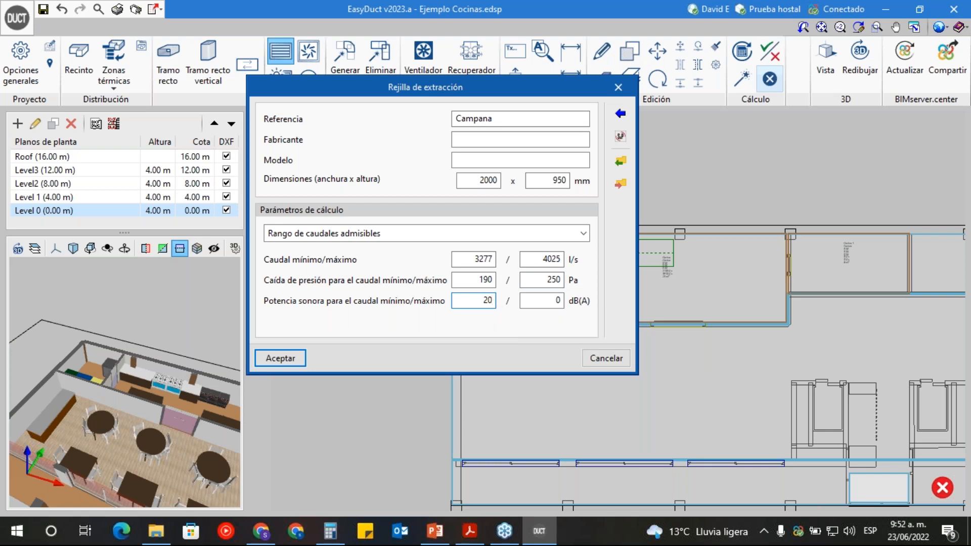
- Enter new sound power values for the Campana extraction grille type, with 40 dB(A) at maximum flow, and accept the definition
{"action": "key", "text": "BackSpace"}
{"action": "key", "text": "BackSpace"}
{"action": "key", "text": "Tab"}
{"action": "type", "text": "40"}
{"action": "left_click", "coordinate": [304, 359]}
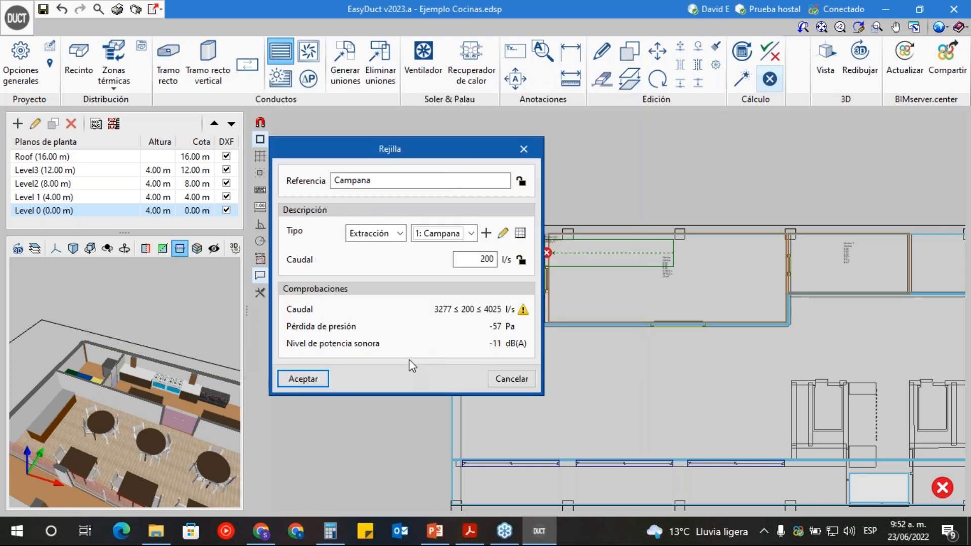
- Set the Campana grille's flow to 3910 l/s and accept the grille settings
{"action": "left_click", "coordinate": [303, 379]}
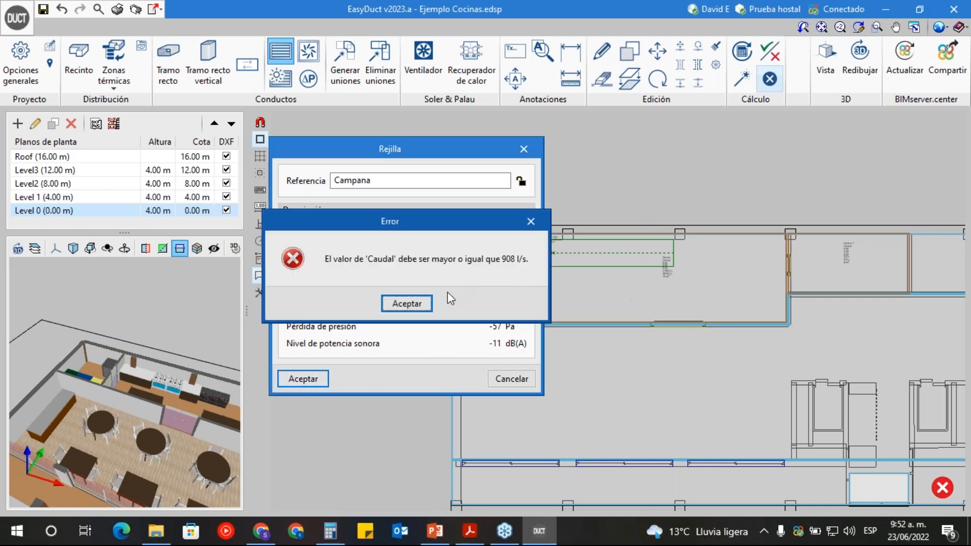
{"action": "left_click", "coordinate": [410, 306]}
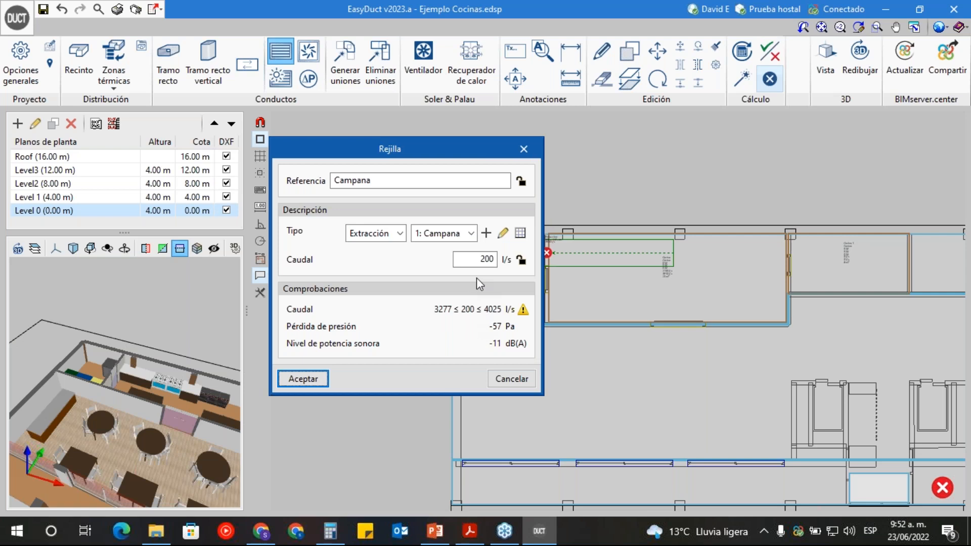
{"action": "double_click", "coordinate": [489, 259]}
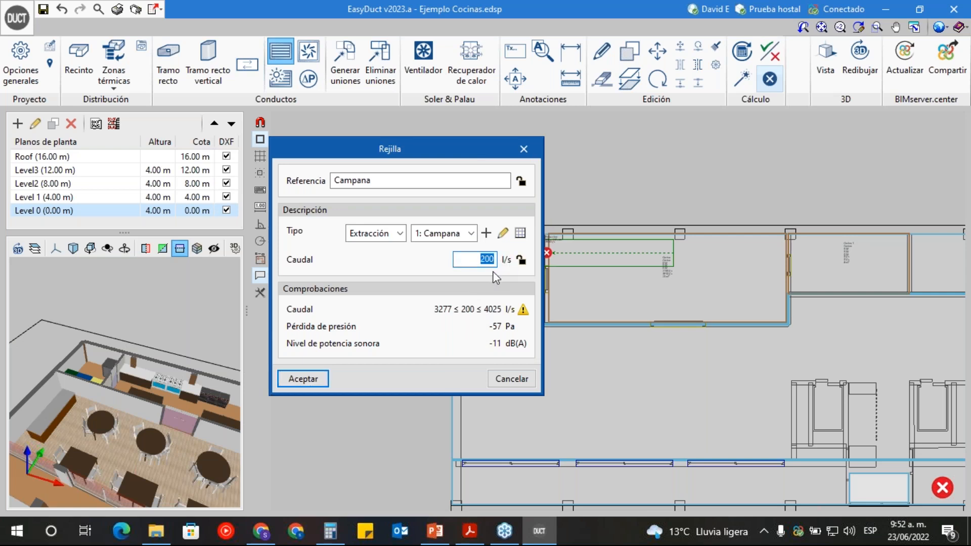
{"action": "type", "text": "3910"}
{"action": "left_click", "coordinate": [317, 377]}
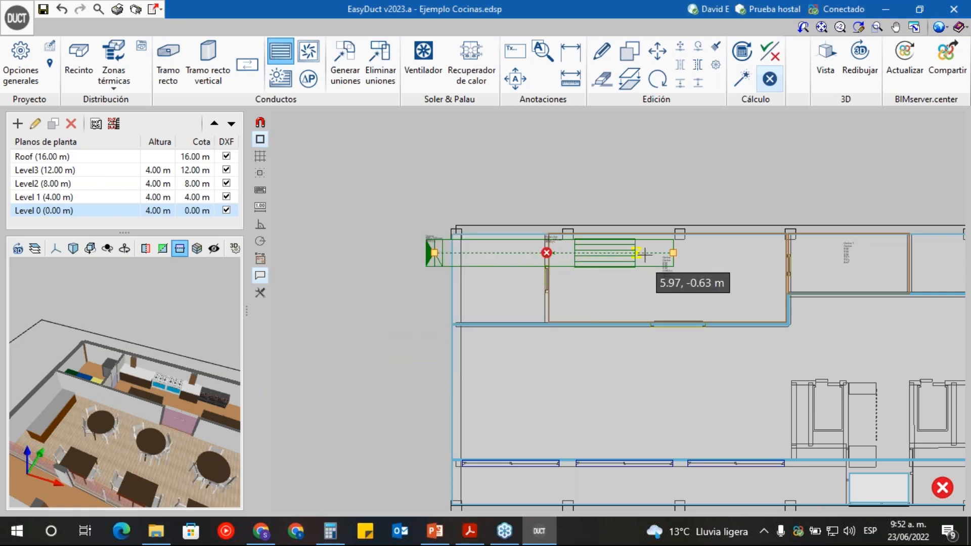
- Place the Campana grille on the extraction duct near its kitchen end and delete the leftover duct stub beyond it
{"action": "scroll", "coordinate": [668, 250], "scroll_direction": "up", "scroll_amount": 2}
{"action": "scroll", "coordinate": [679, 250], "scroll_direction": "up", "scroll_amount": 4}
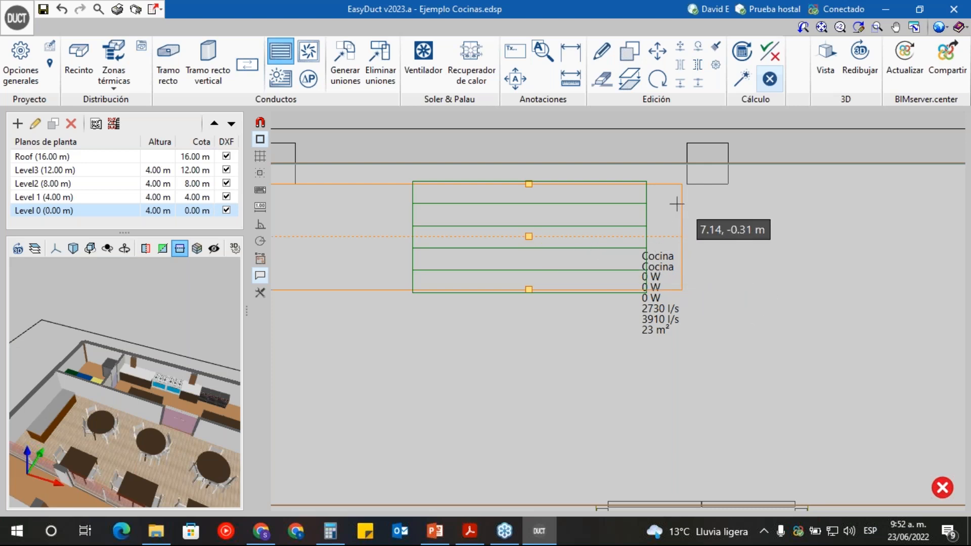
{"action": "left_click", "coordinate": [529, 236]}
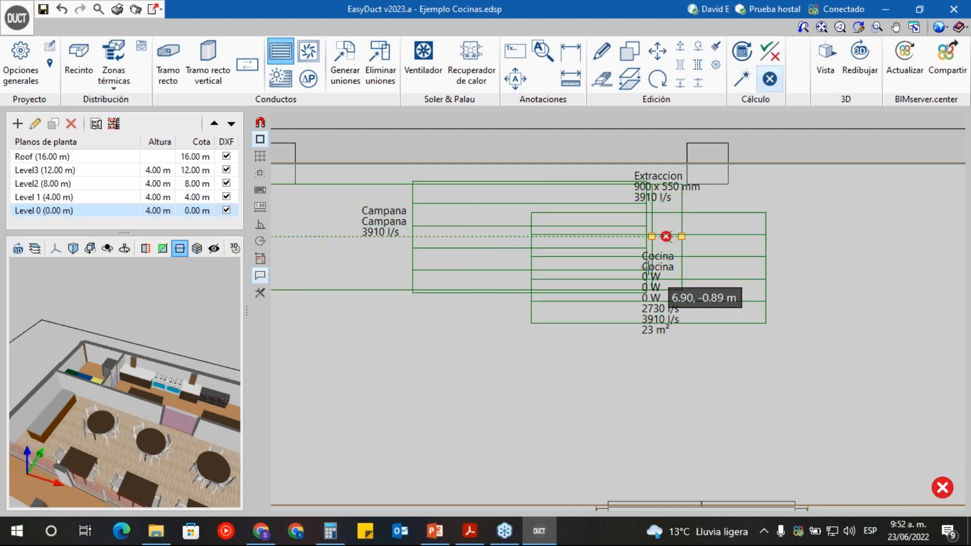
{"action": "right_click", "coordinate": [659, 263]}
{"action": "right_click", "coordinate": [670, 240]}
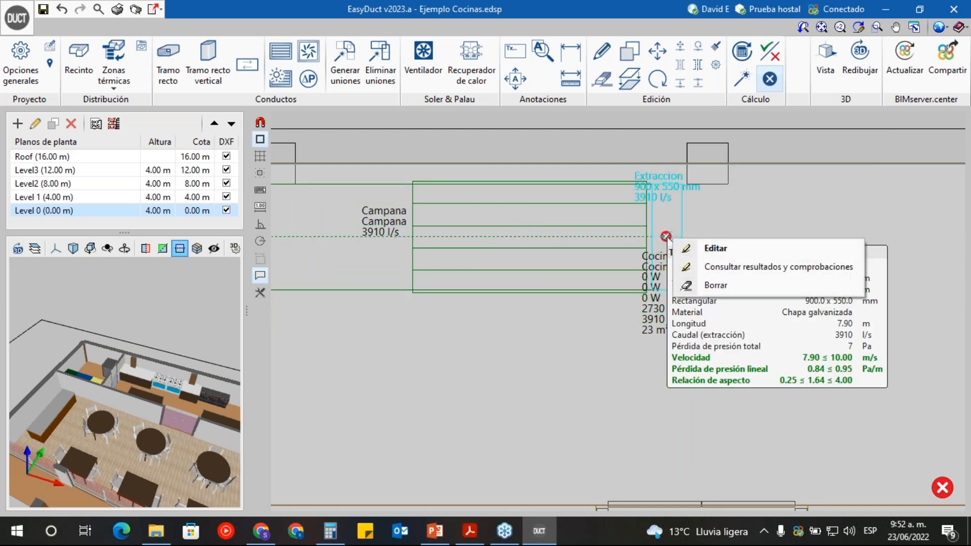
{"action": "left_click", "coordinate": [695, 294]}
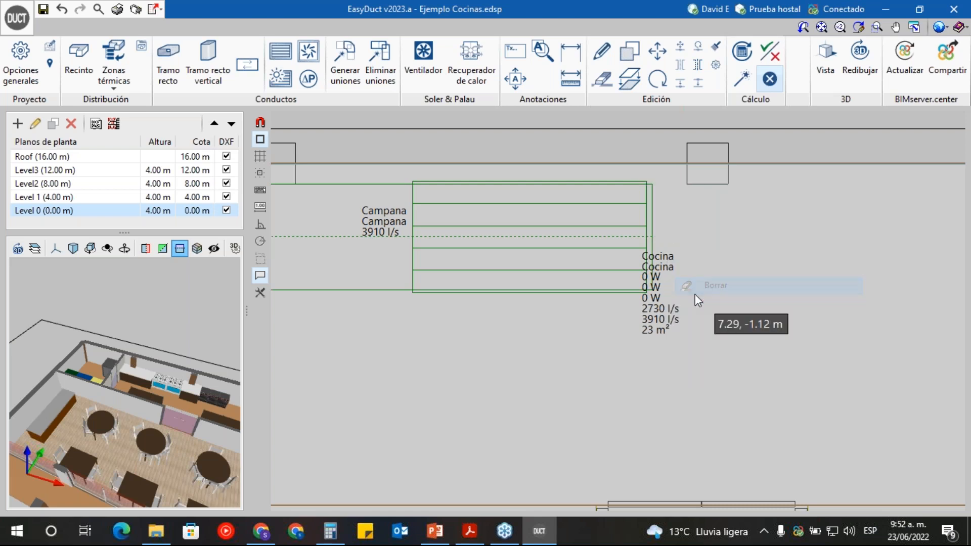
- Run the calculation of the duct installation
{"action": "scroll", "coordinate": [582, 320], "scroll_direction": "down", "scroll_amount": 6}
{"action": "scroll", "coordinate": [512, 325], "scroll_direction": "up", "scroll_amount": 1}
{"action": "scroll", "coordinate": [526, 310], "scroll_direction": "up", "scroll_amount": 1}
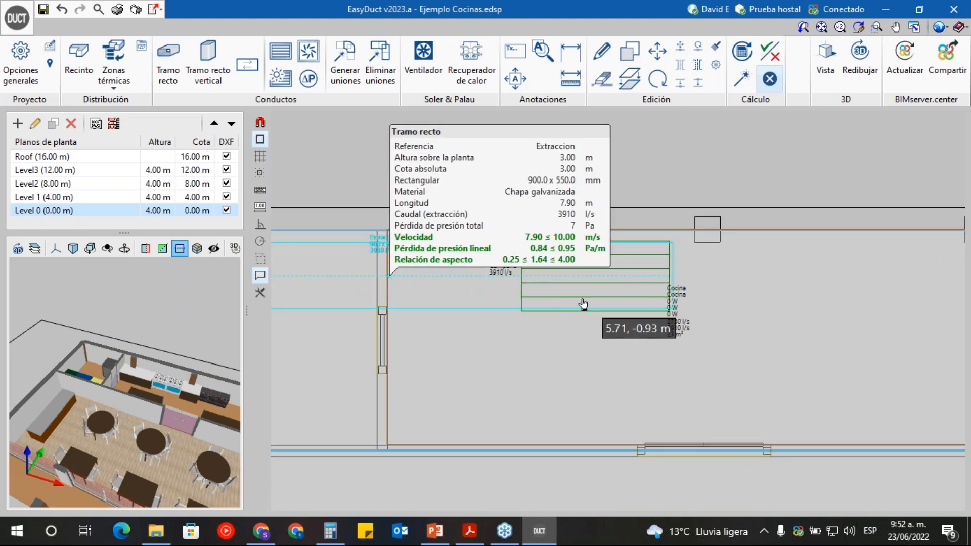
{"action": "scroll", "coordinate": [580, 304], "scroll_direction": "down", "scroll_amount": 4}
{"action": "scroll", "coordinate": [477, 338], "scroll_direction": "up", "scroll_amount": 4}
{"action": "scroll", "coordinate": [475, 360], "scroll_direction": "down", "scroll_amount": 3}
{"action": "middle_click_drag", "start_coordinate": [475, 360], "coordinate": [512, 321]}
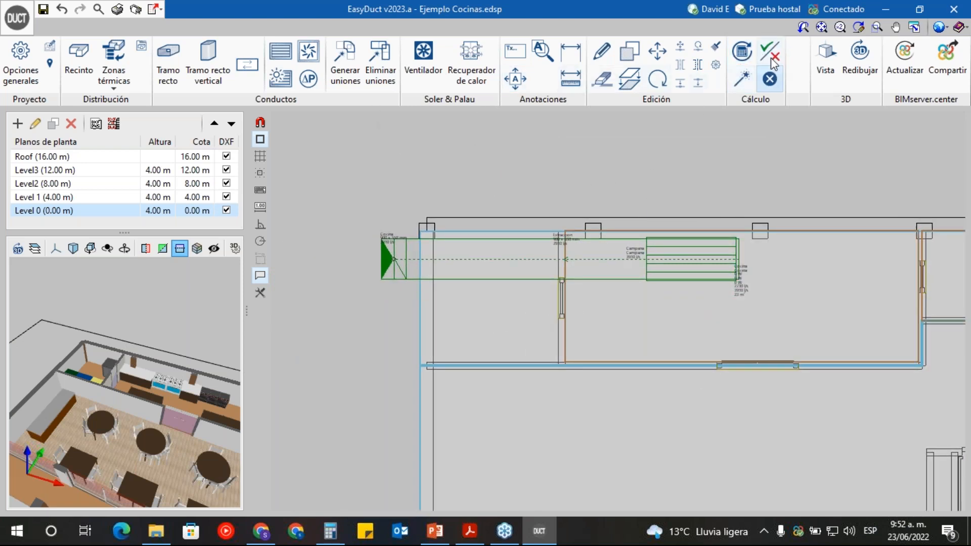
{"action": "left_click", "coordinate": [748, 52]}
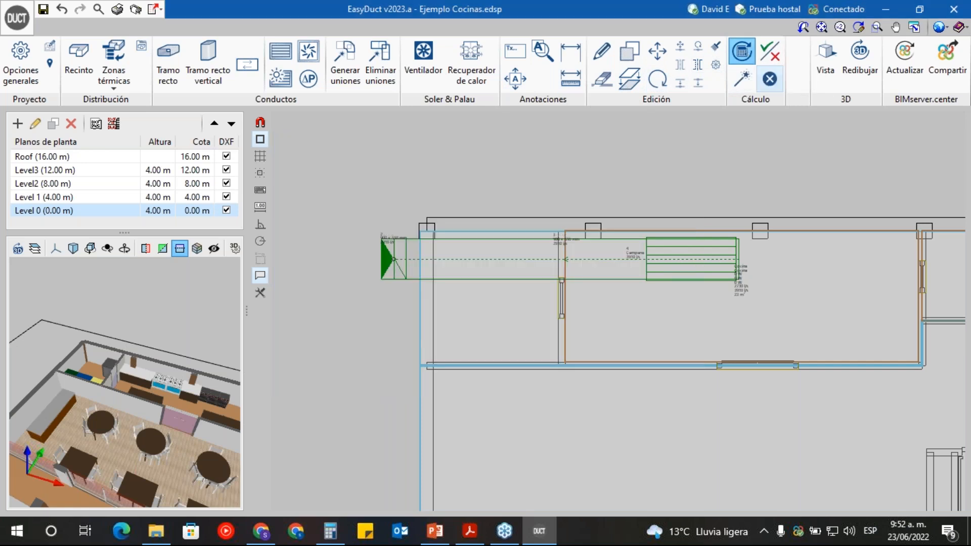
- Switch to the Roof floor plan and show the extraction duct at the building corner
{"action": "scroll", "coordinate": [681, 248], "scroll_direction": "down", "scroll_amount": 3}
{"action": "scroll", "coordinate": [681, 248], "scroll_direction": "up", "scroll_amount": 3}
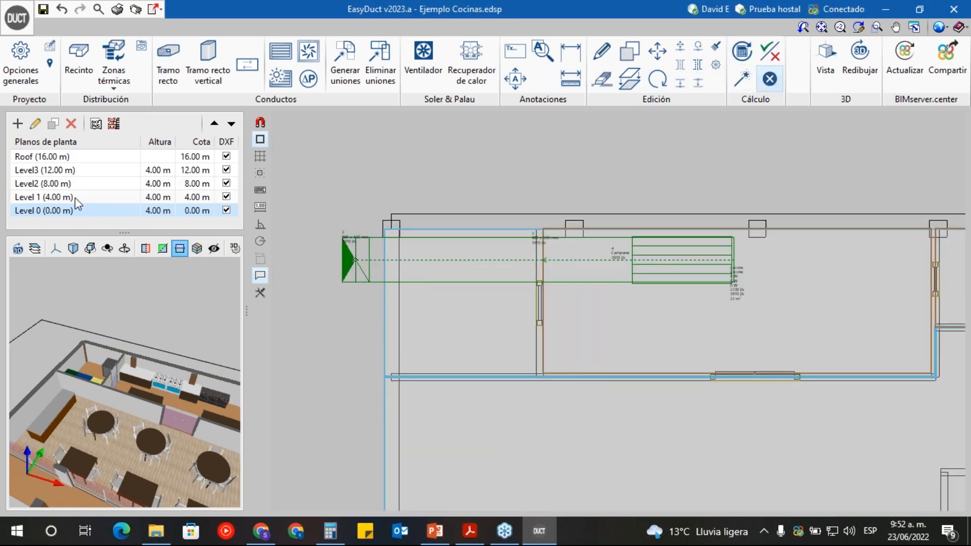
{"action": "left_click", "coordinate": [78, 156]}
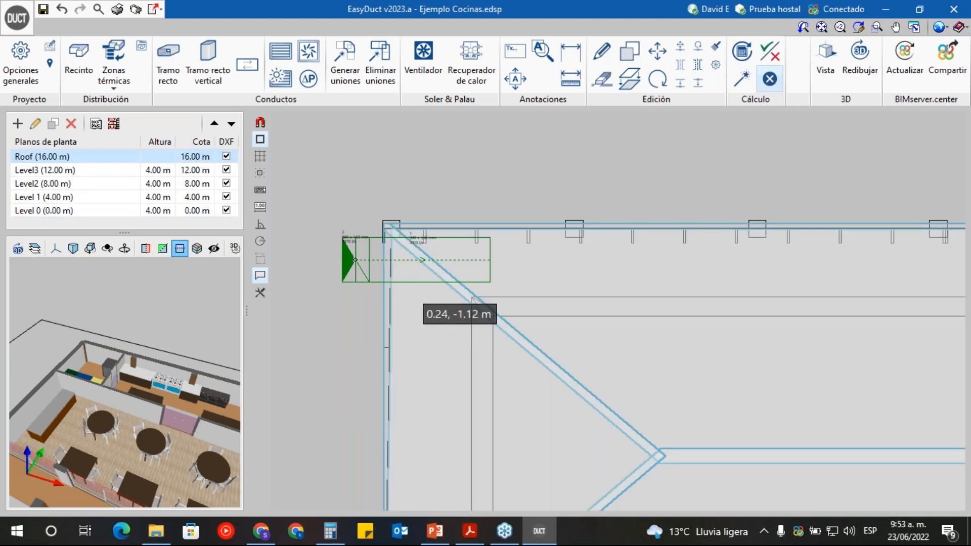
{"action": "scroll", "coordinate": [455, 273], "scroll_direction": "up", "scroll_amount": 3}
{"action": "middle_click_drag", "start_coordinate": [329, 404], "coordinate": [494, 369]}
{"action": "scroll", "coordinate": [493, 370], "scroll_direction": "down", "scroll_amount": 3}
{"action": "scroll", "coordinate": [591, 162], "scroll_direction": "up", "scroll_amount": 1}
- Start a fan at the roof duct's open end, taking required flow and pressure from the duct, and switch to the EasyVent selector
{"action": "left_click", "coordinate": [416, 60]}
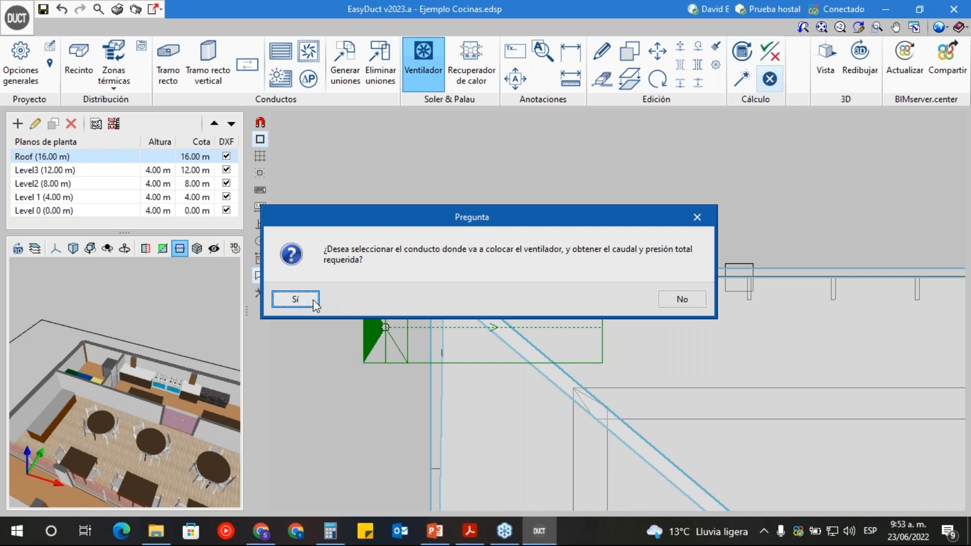
{"action": "left_click", "coordinate": [289, 300]}
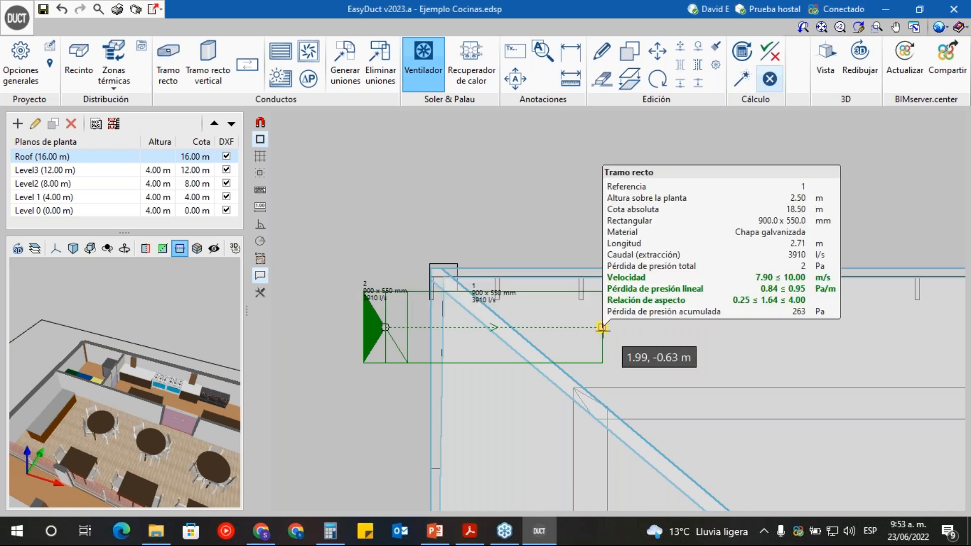
{"action": "left_click", "coordinate": [602, 327]}
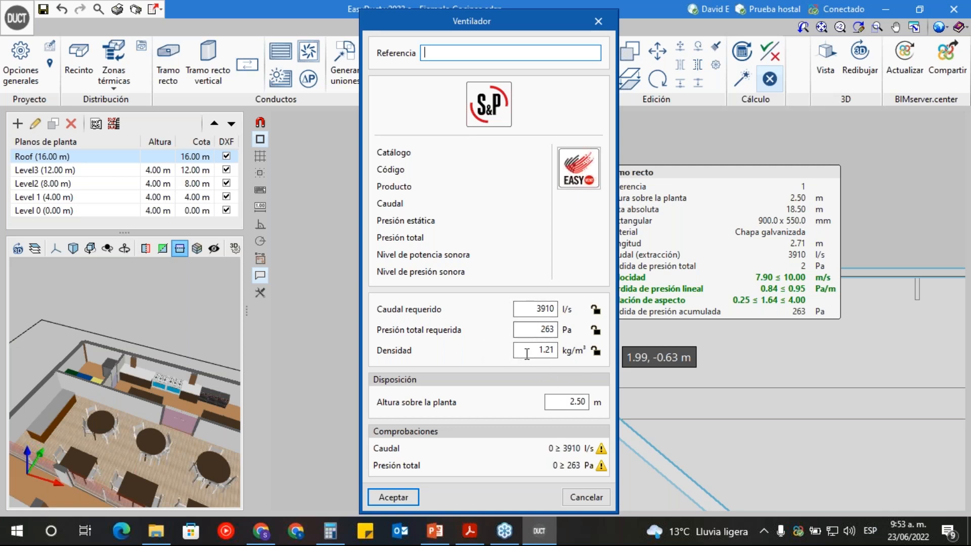
{"action": "left_click", "coordinate": [576, 177]}
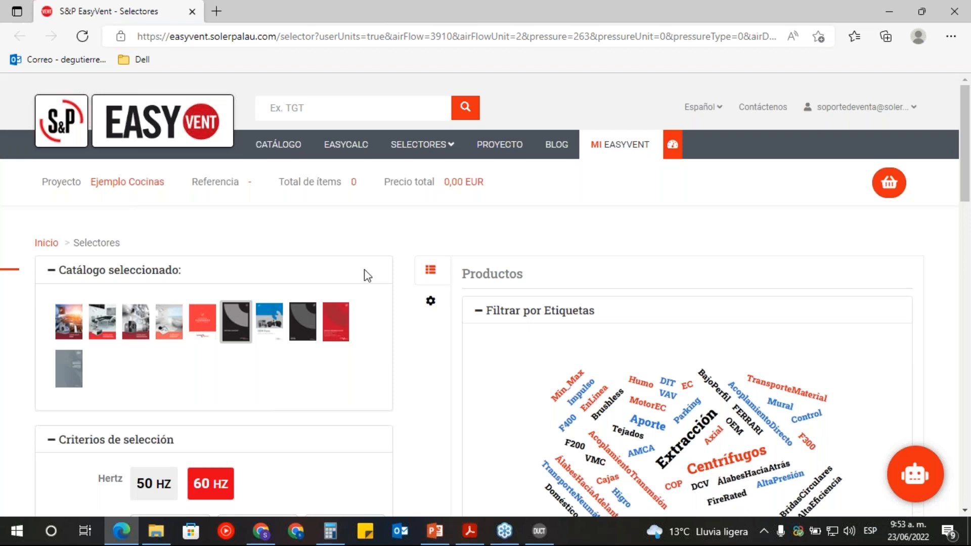
- Set the fan selection's air conditions to an altitude of 2550 m and an air temperature of 18 °C
{"action": "scroll", "coordinate": [364, 273], "scroll_direction": "down", "scroll_amount": 4}
{"action": "scroll", "coordinate": [190, 354], "scroll_direction": "down", "scroll_amount": 1}
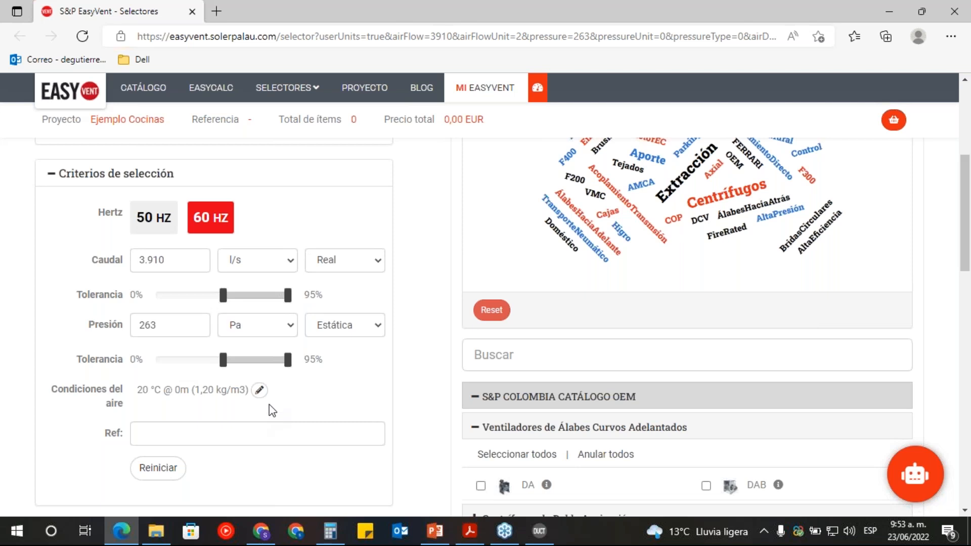
{"action": "left_click", "coordinate": [259, 390]}
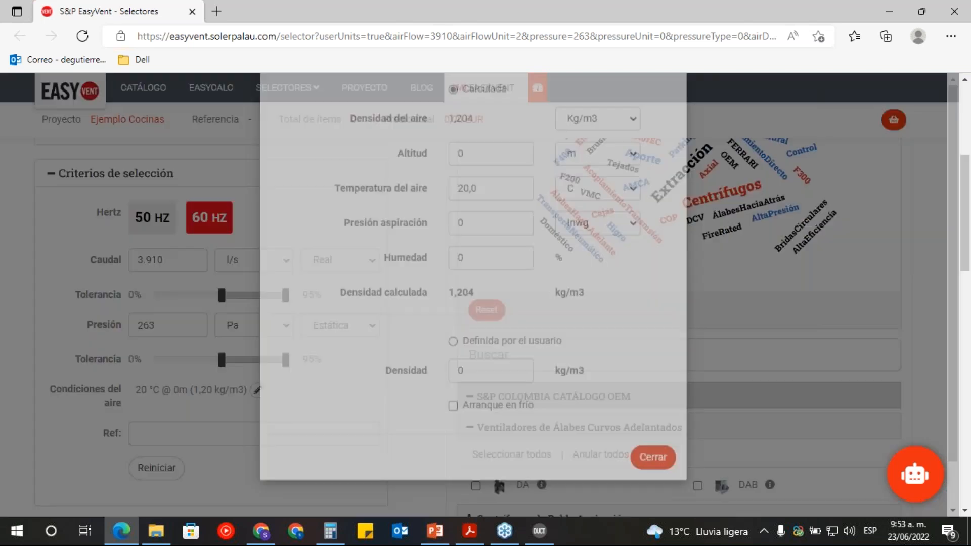
{"action": "left_click_drag", "start_coordinate": [496, 227], "coordinate": [447, 226]}
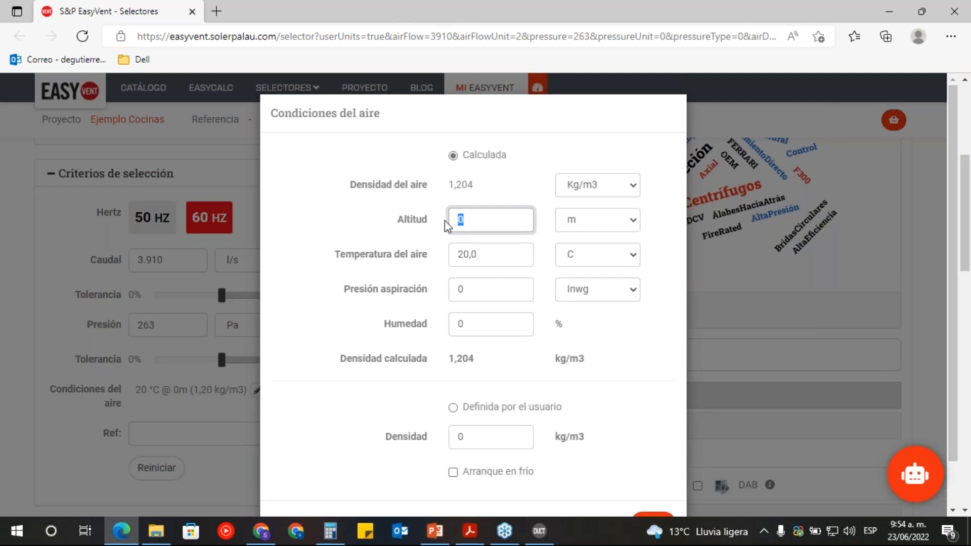
{"action": "type", "text": "250"}
{"action": "key", "text": "BackSpace"}
{"action": "type", "text": "50"}
{"action": "key", "text": "Tab"}
{"action": "type", "text": "1"}
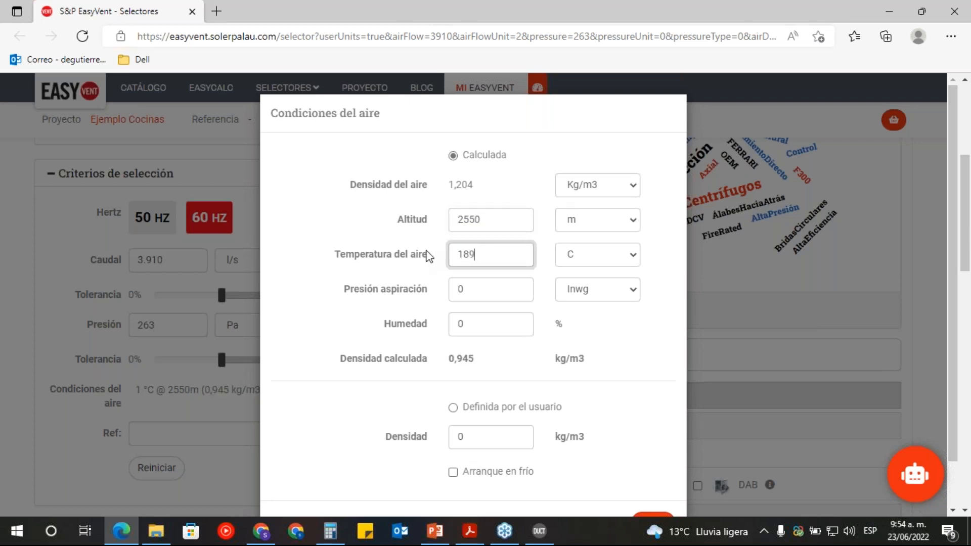
{"action": "key", "text": "BackSpace"}
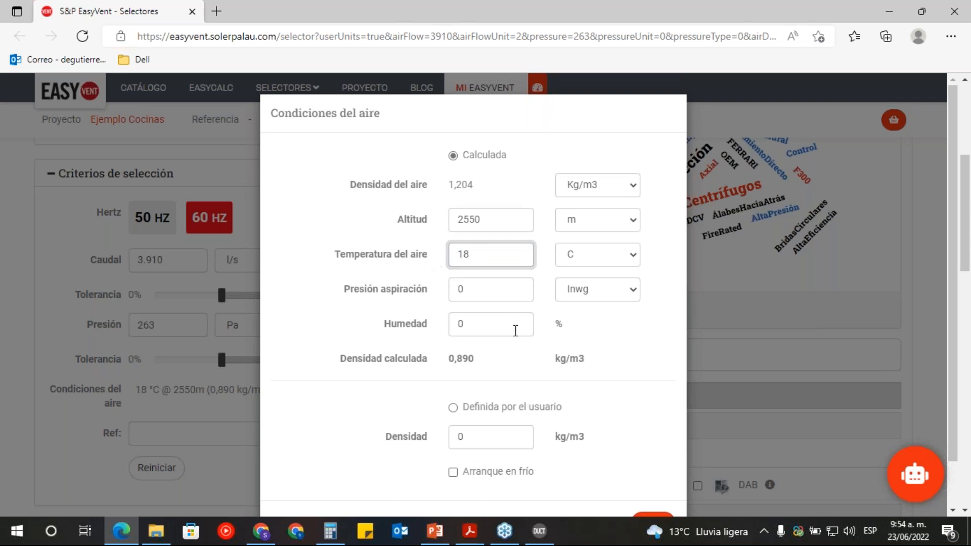
- Set the air humidity to 60 % and close the air conditions
{"action": "scroll", "coordinate": [622, 414], "scroll_direction": "down", "scroll_amount": 1}
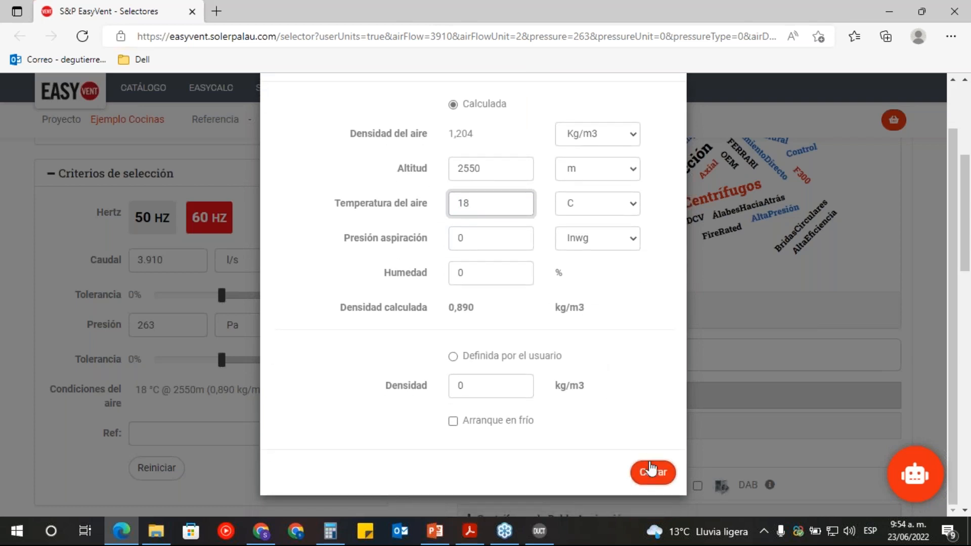
{"action": "left_click", "coordinate": [483, 270]}
{"action": "type", "text": "60"}
{"action": "left_click", "coordinate": [652, 473]}
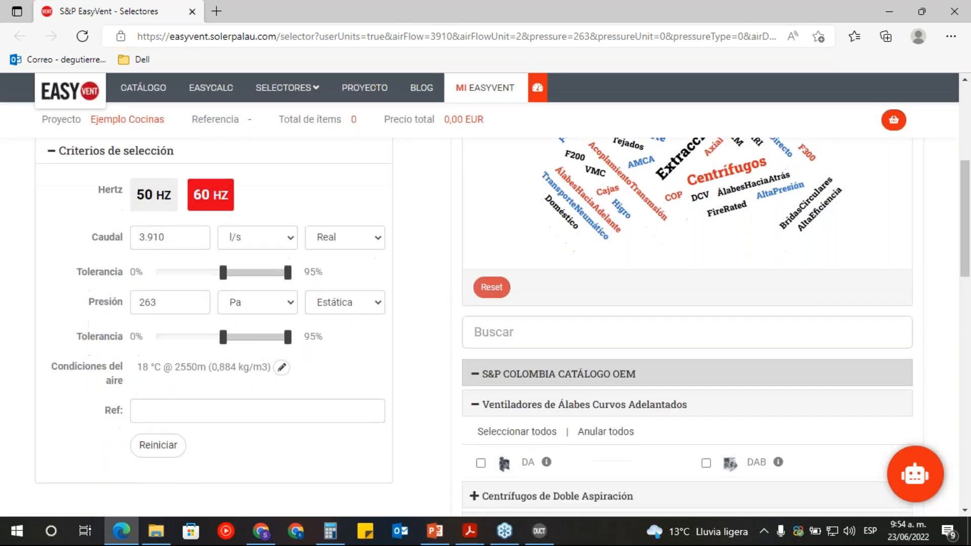
- Search the products for "tbn", choose the TBN-T-I series and try to find a fan that meets the criteria
{"action": "scroll", "coordinate": [498, 354], "scroll_direction": "down", "scroll_amount": 3}
{"action": "scroll", "coordinate": [500, 276], "scroll_direction": "up", "scroll_amount": 4}
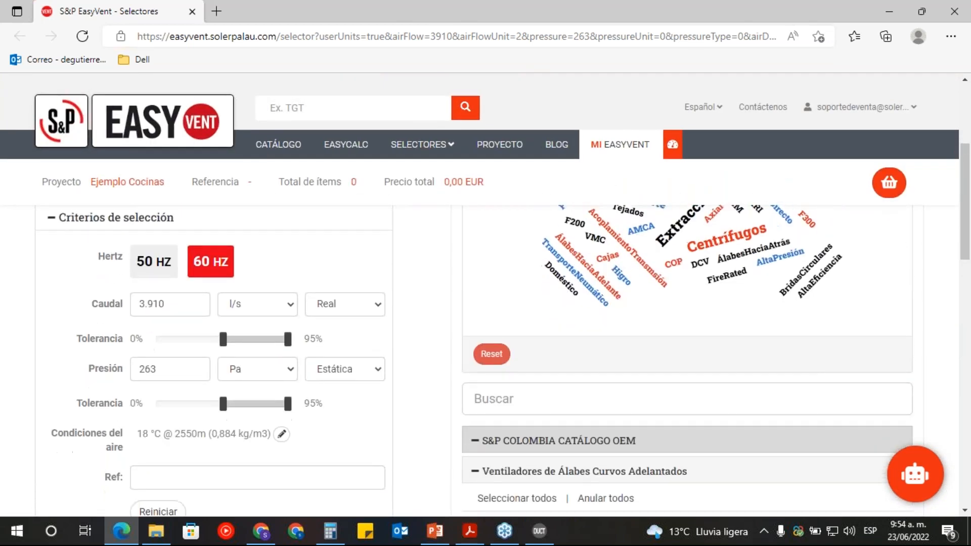
{"action": "scroll", "coordinate": [218, 271], "scroll_direction": "down", "scroll_amount": 1}
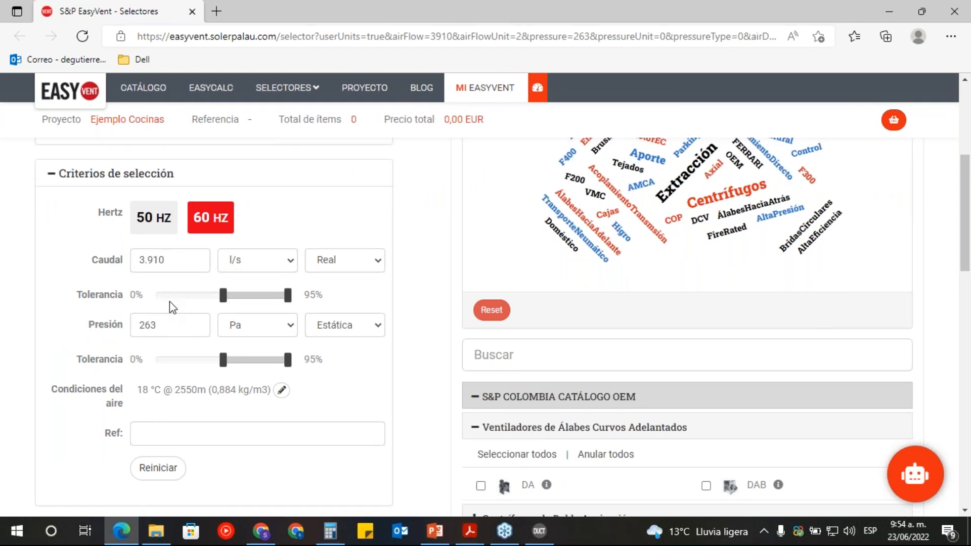
{"action": "scroll", "coordinate": [498, 286], "scroll_direction": "down", "scroll_amount": 2}
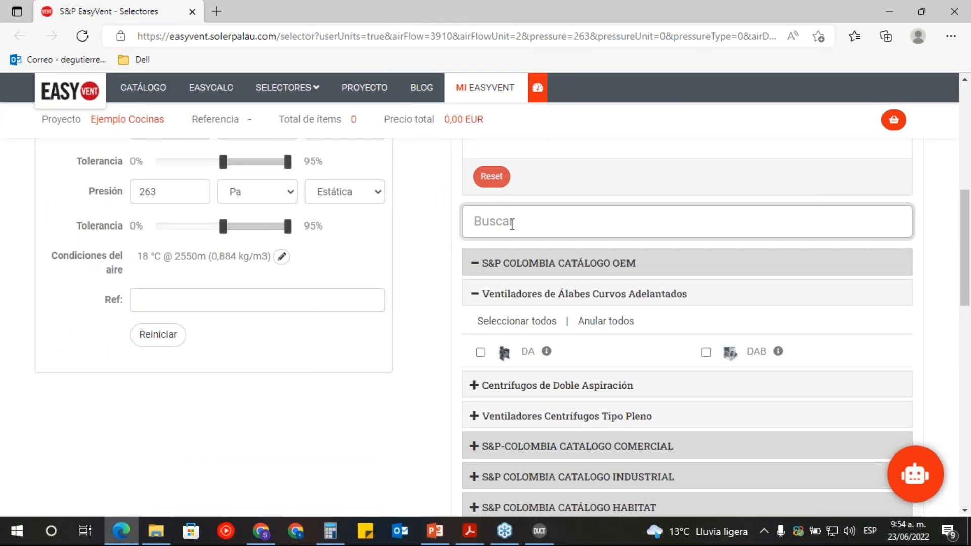
{"action": "type", "text": "tbn"}
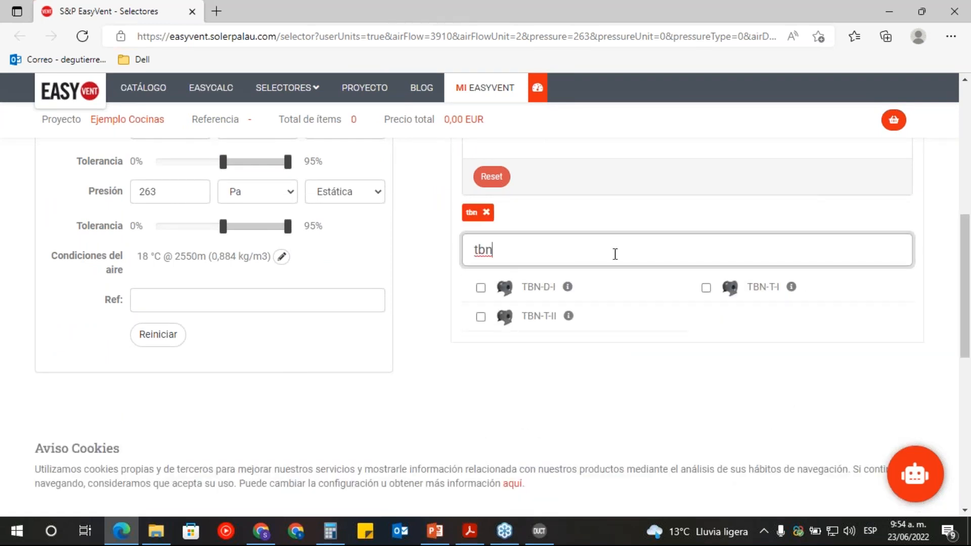
{"action": "left_click", "coordinate": [706, 288]}
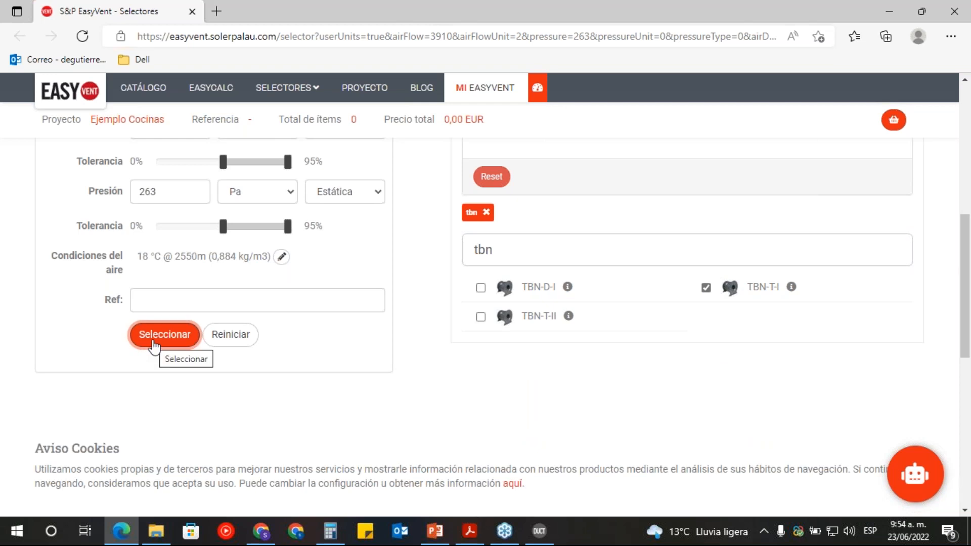
{"action": "left_click", "coordinate": [154, 338]}
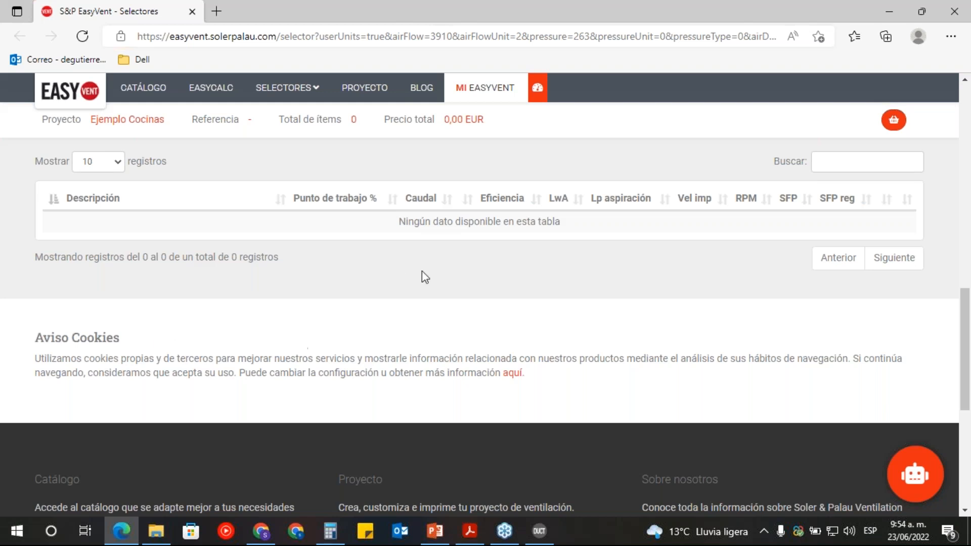
- Add the TBN-T-II series to the chosen products and try the fan selection again
{"action": "scroll", "coordinate": [424, 276], "scroll_direction": "up", "scroll_amount": 10}
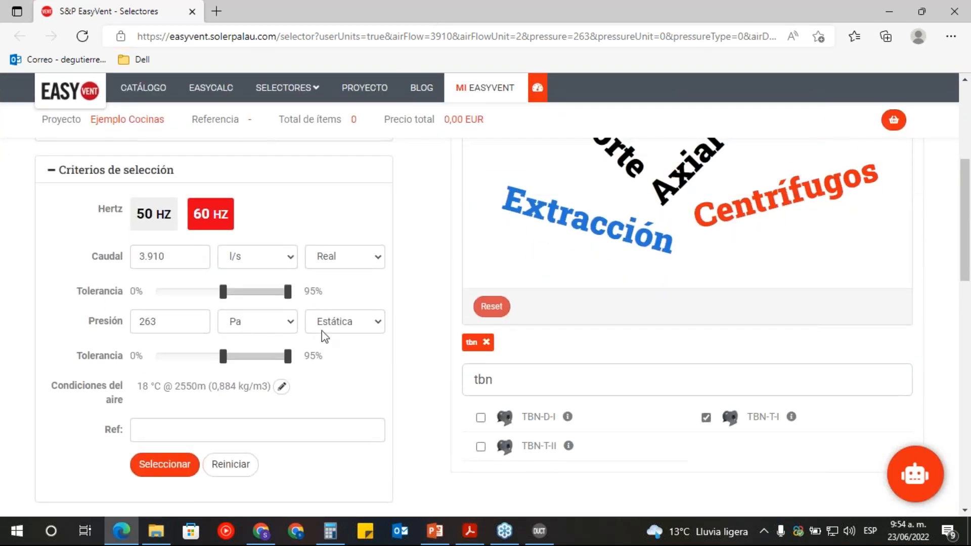
{"action": "scroll", "coordinate": [324, 335], "scroll_direction": "down", "scroll_amount": 4}
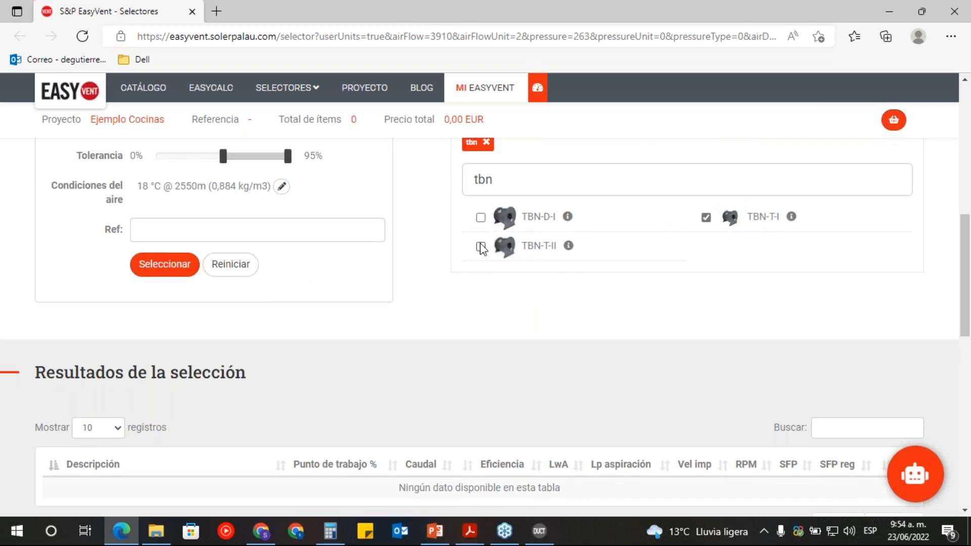
{"action": "left_click", "coordinate": [481, 246]}
{"action": "left_click", "coordinate": [165, 264]}
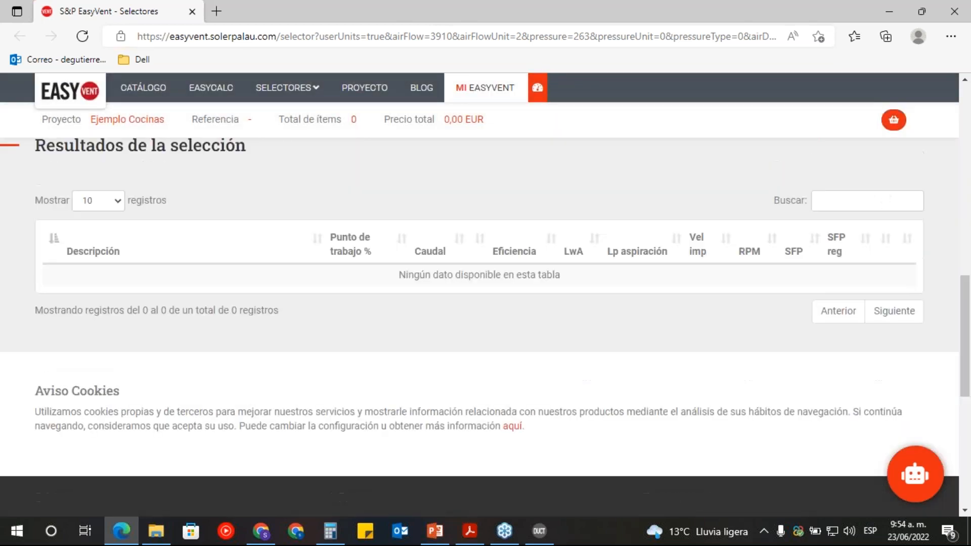
- Search the products for "cm", choose the CM-I series and run the fan selection again
{"action": "scroll", "coordinate": [520, 321], "scroll_direction": "up", "scroll_amount": 5}
{"action": "double_click", "coordinate": [520, 322]}
{"action": "type", "text": "cm"}
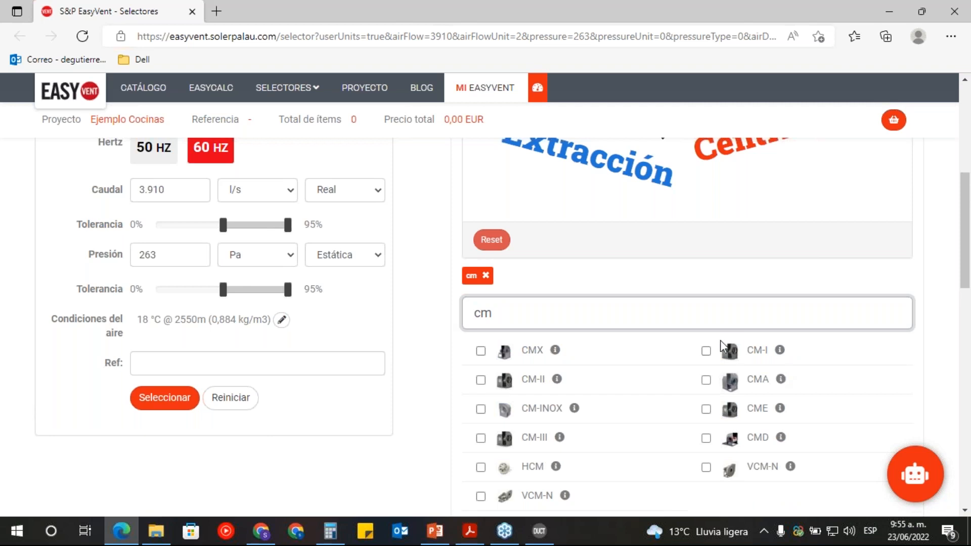
{"action": "left_click", "coordinate": [706, 350]}
{"action": "left_click", "coordinate": [152, 409]}
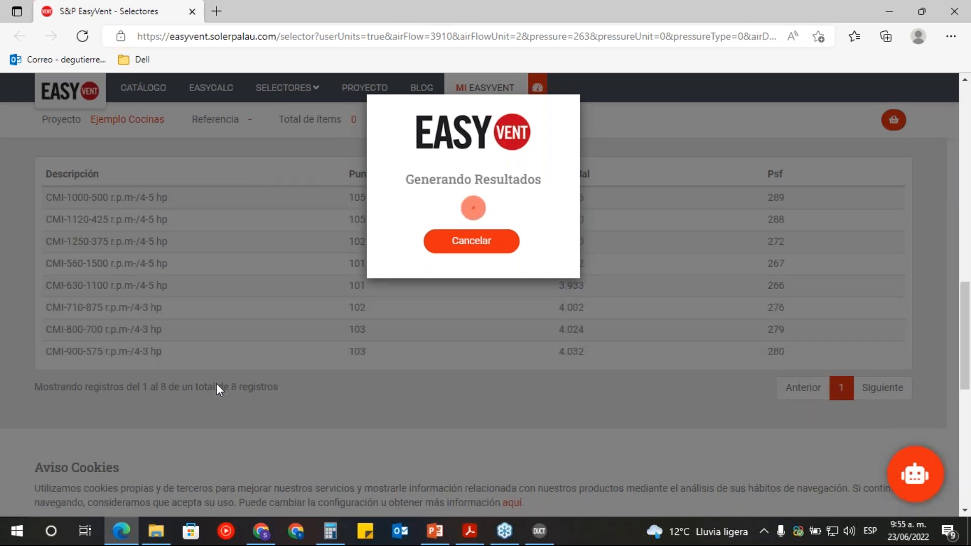
- Expand the CMI-710-875 r.p.m.-/4-3 hp result and examine its performance curve
{"action": "scroll", "coordinate": [140, 325], "scroll_direction": "down", "scroll_amount": 3}
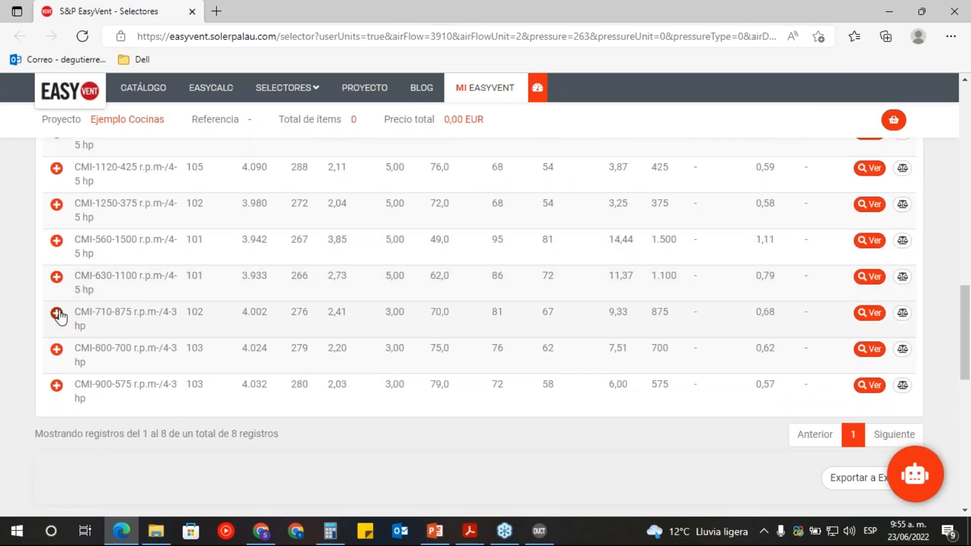
{"action": "left_click", "coordinate": [56, 318]}
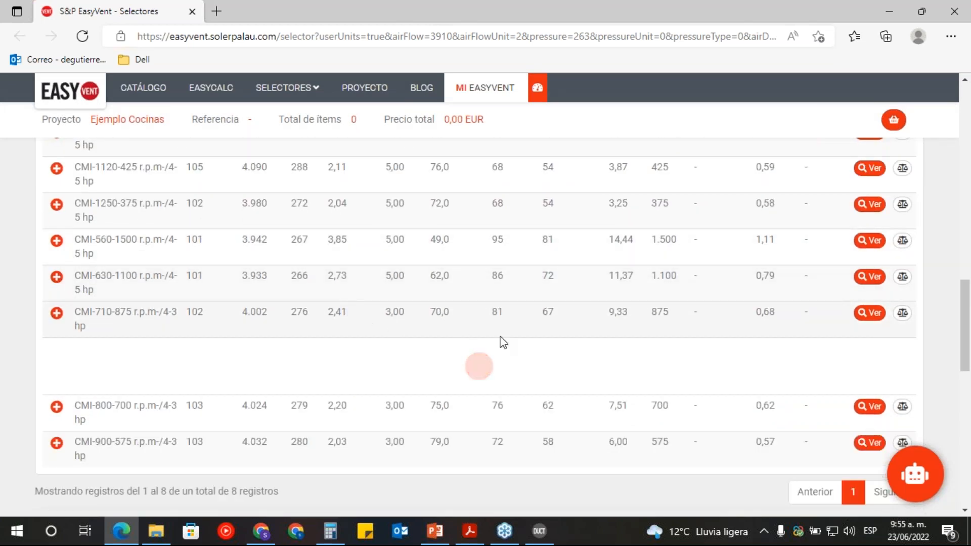
{"action": "scroll", "coordinate": [550, 310], "scroll_direction": "down", "scroll_amount": 2}
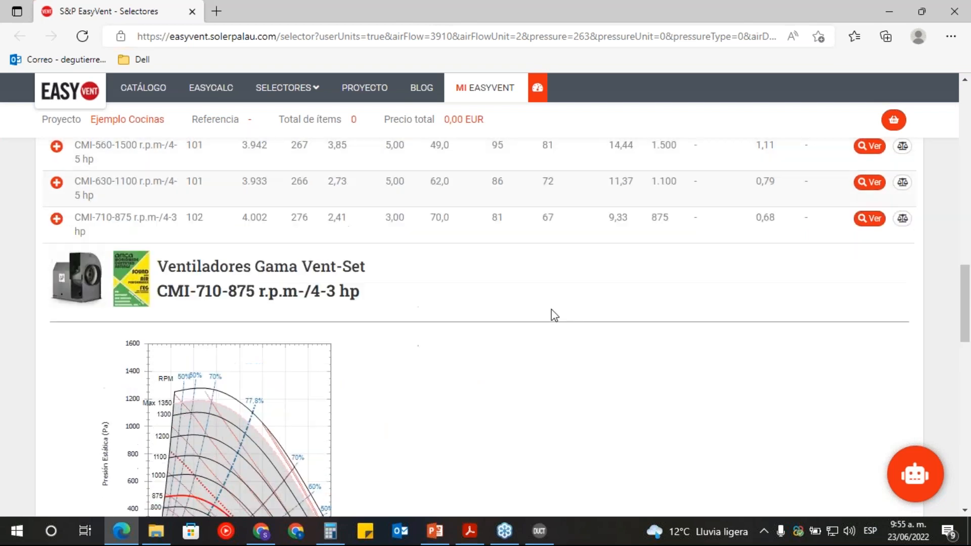
{"action": "scroll", "coordinate": [552, 315], "scroll_direction": "up", "scroll_amount": 4}
{"action": "scroll", "coordinate": [544, 354], "scroll_direction": "down", "scroll_amount": 2}
{"action": "scroll", "coordinate": [536, 399], "scroll_direction": "down", "scroll_amount": 8}
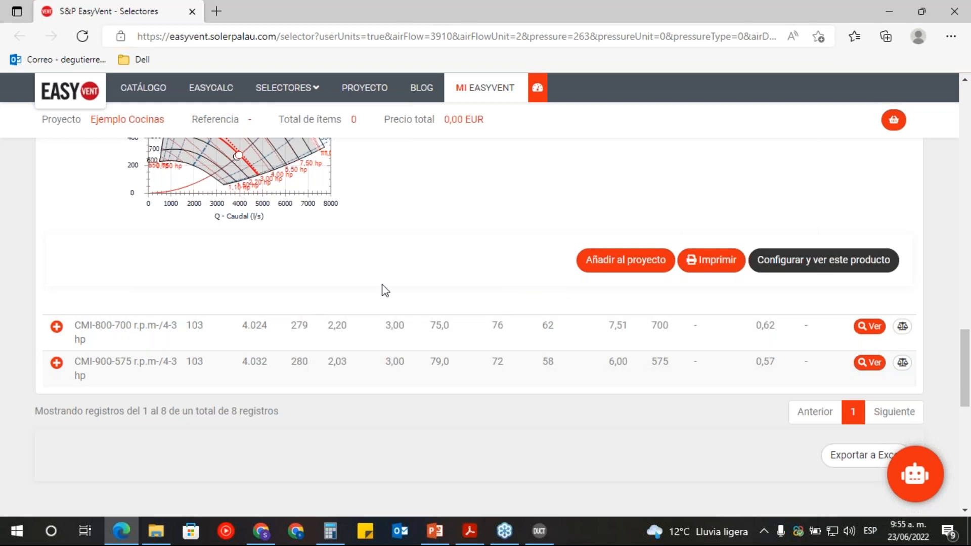
{"action": "scroll", "coordinate": [384, 281], "scroll_direction": "up", "scroll_amount": 4}
{"action": "scroll", "coordinate": [556, 309], "scroll_direction": "down", "scroll_amount": 3}
- Add one CMI-710-875 r.p.m.-/4-3 hp fan to the project and open the project
{"action": "left_click", "coordinate": [640, 265]}
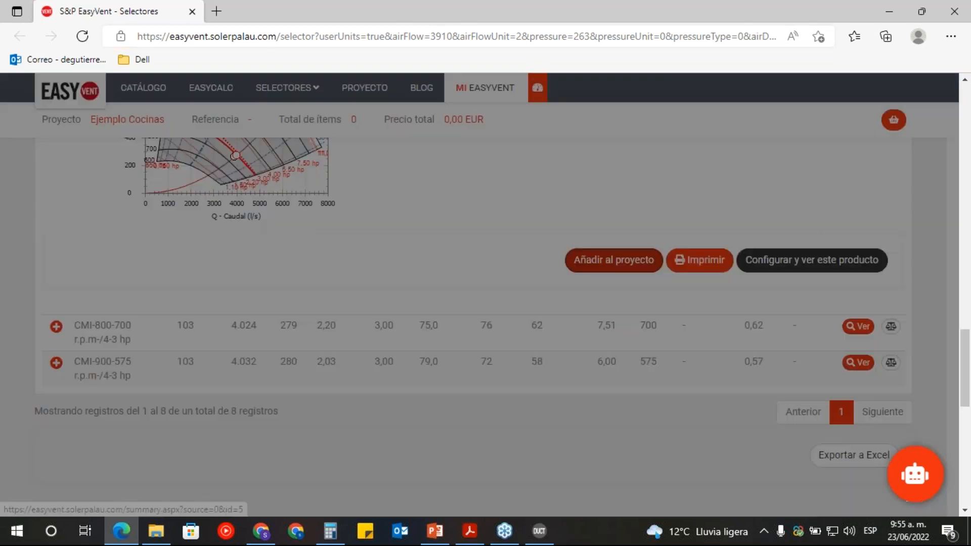
{"action": "left_click", "coordinate": [644, 292]}
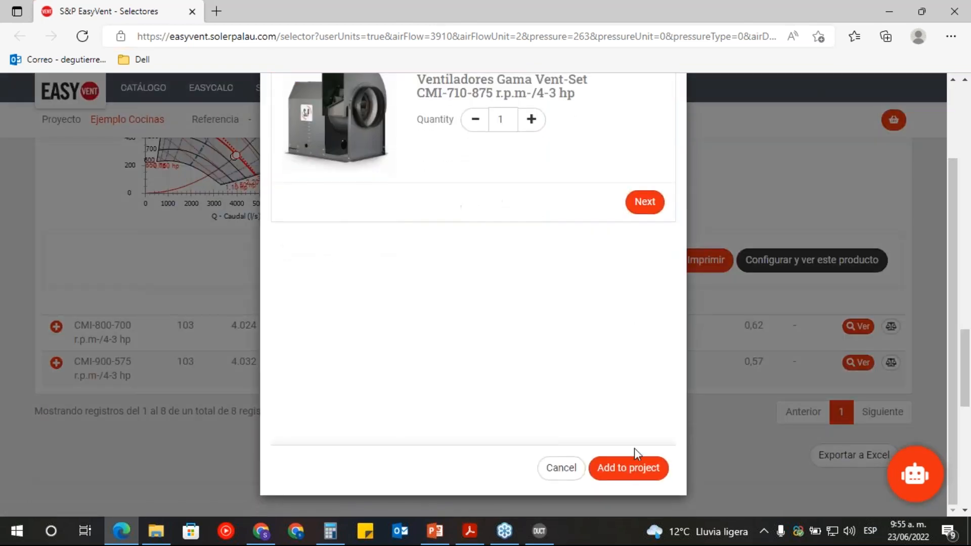
{"action": "left_click", "coordinate": [623, 475]}
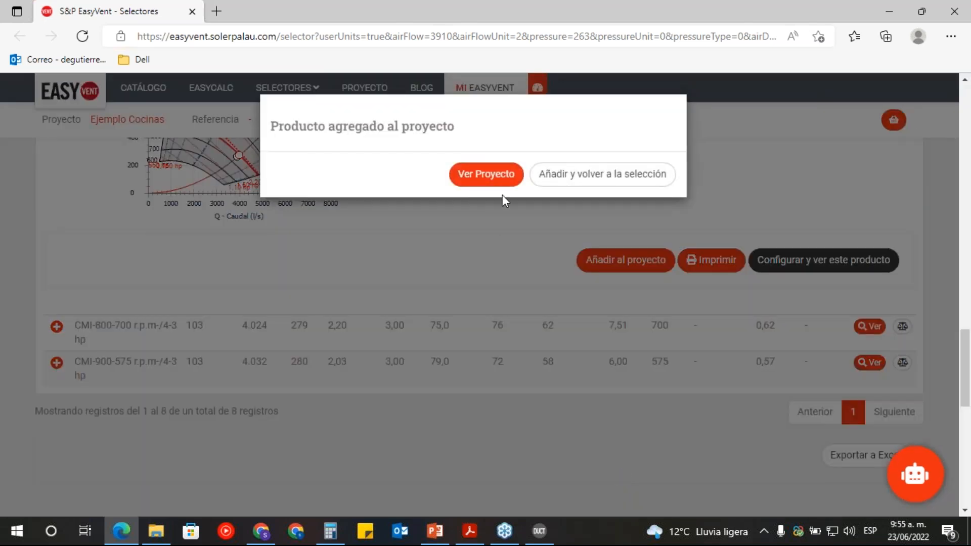
{"action": "left_click", "coordinate": [497, 175]}
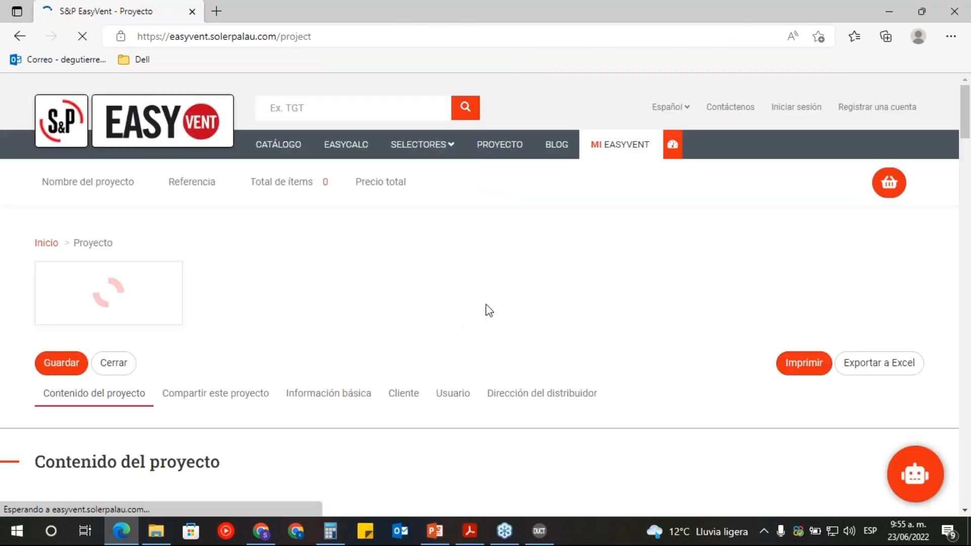
- Send the project's CMI-710-3HP/4-875rpm fan to EasyDuct and close the confirmation
{"action": "scroll", "coordinate": [731, 262], "scroll_direction": "down", "scroll_amount": 10}
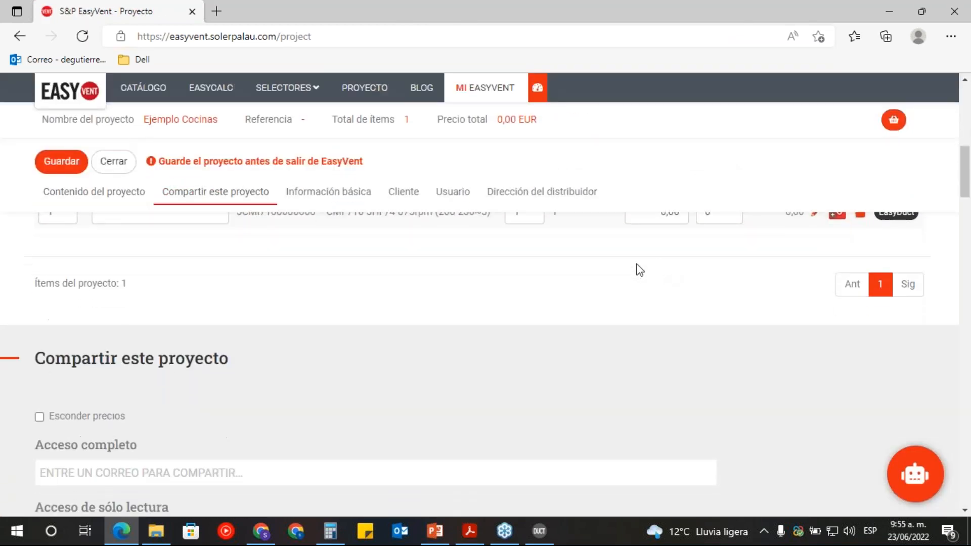
{"action": "scroll", "coordinate": [637, 264], "scroll_direction": "up", "scroll_amount": 2}
{"action": "scroll", "coordinate": [306, 296], "scroll_direction": "down", "scroll_amount": 2}
{"action": "scroll", "coordinate": [306, 299], "scroll_direction": "up", "scroll_amount": 2}
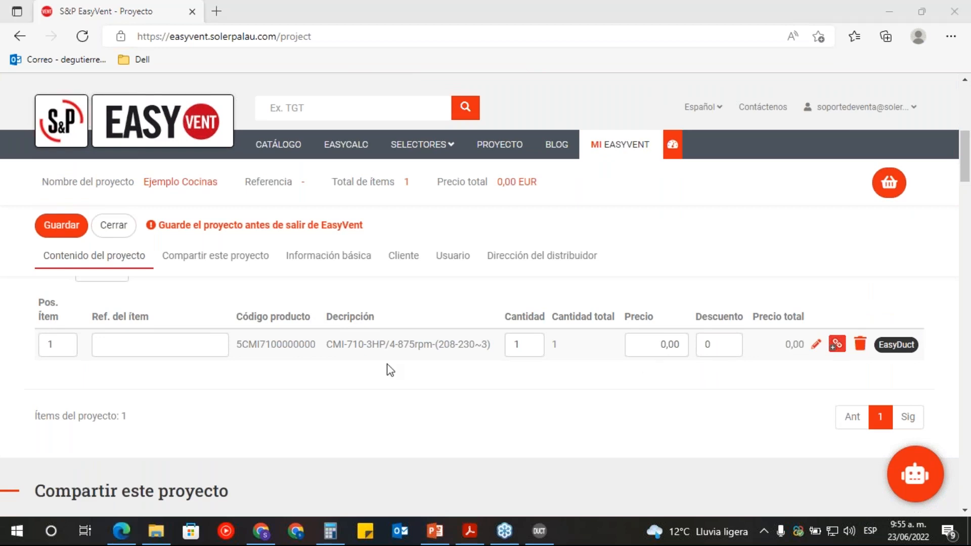
{"action": "left_click", "coordinate": [896, 346]}
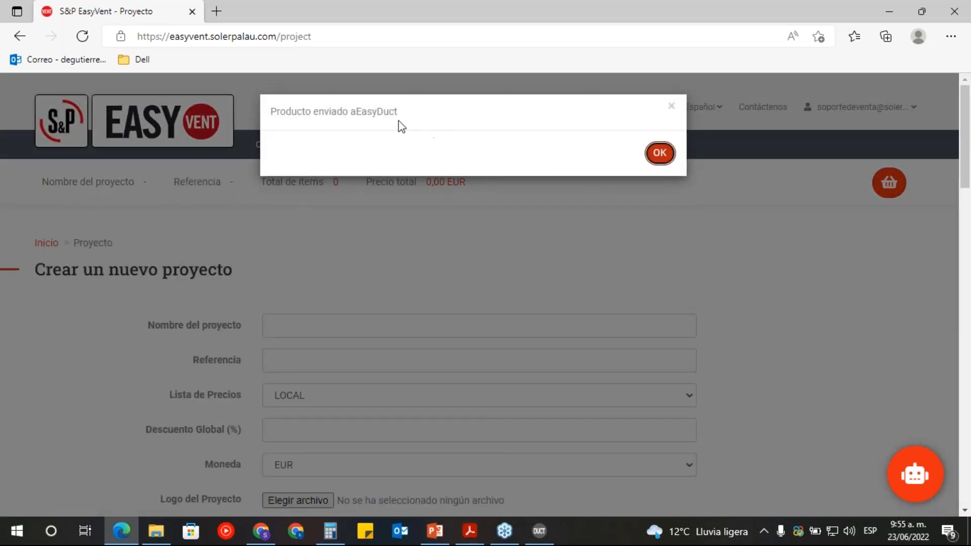
{"action": "left_click", "coordinate": [665, 158]}
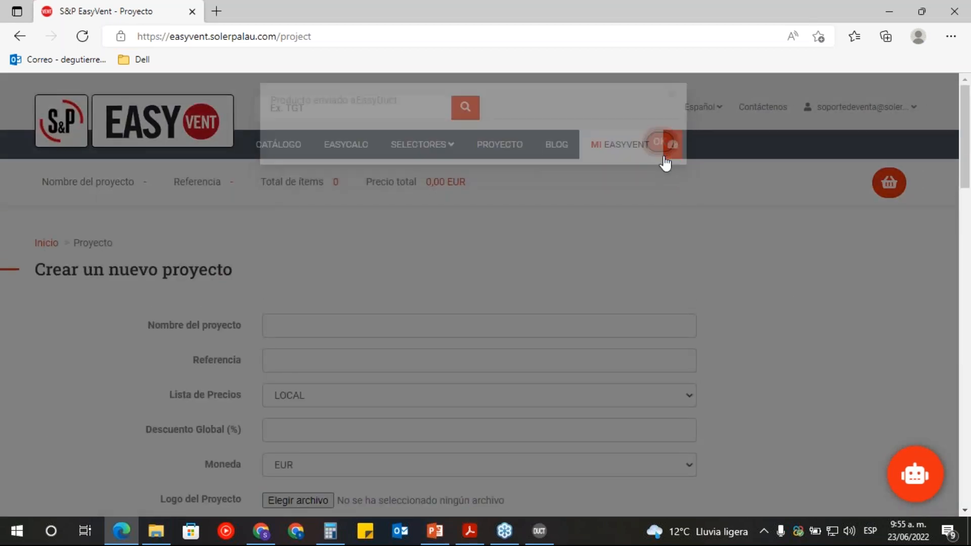
- Switch to EasyDuct, continue past the security-check error and accept the CMI-710-3HP/4-875rpm fan for the roof duct
{"action": "left_click", "coordinate": [886, 7]}
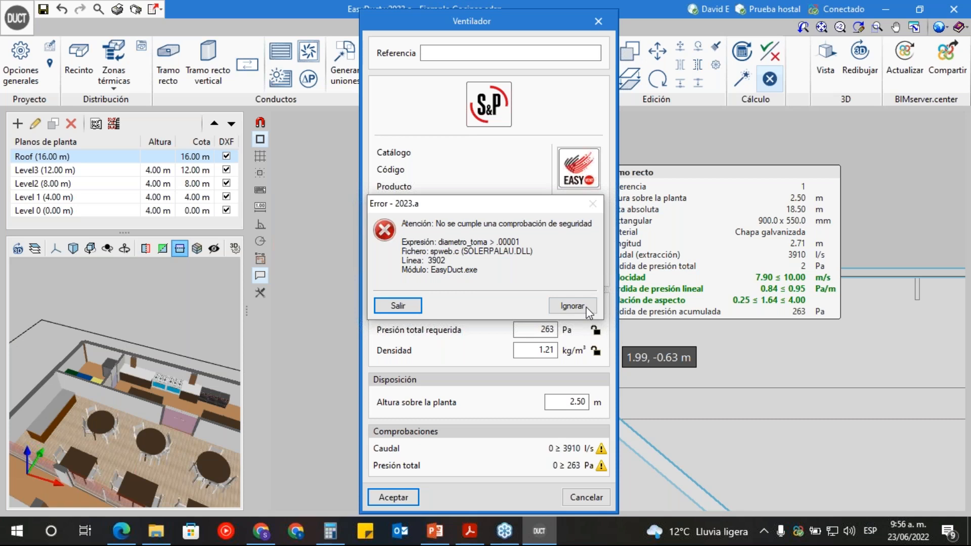
{"action": "left_click", "coordinate": [572, 306]}
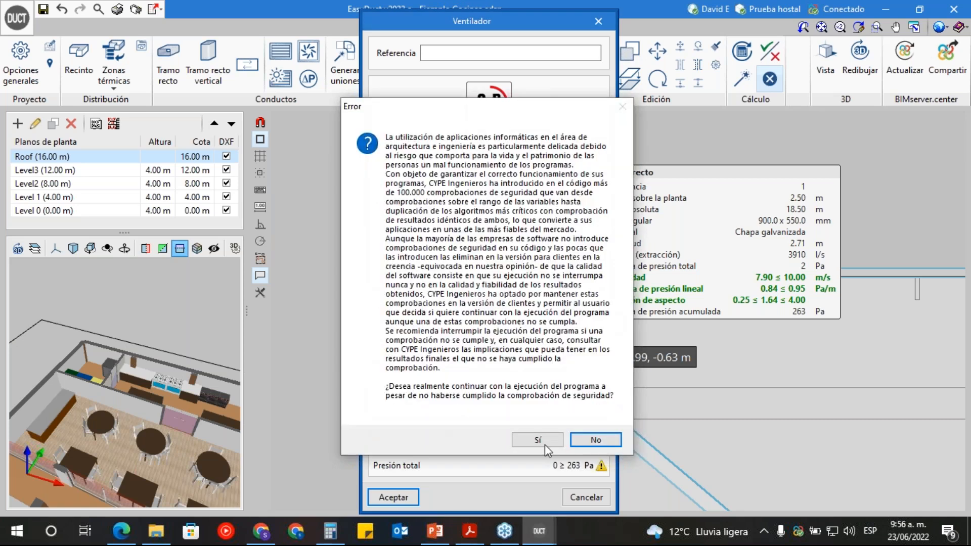
{"action": "left_click", "coordinate": [539, 440]}
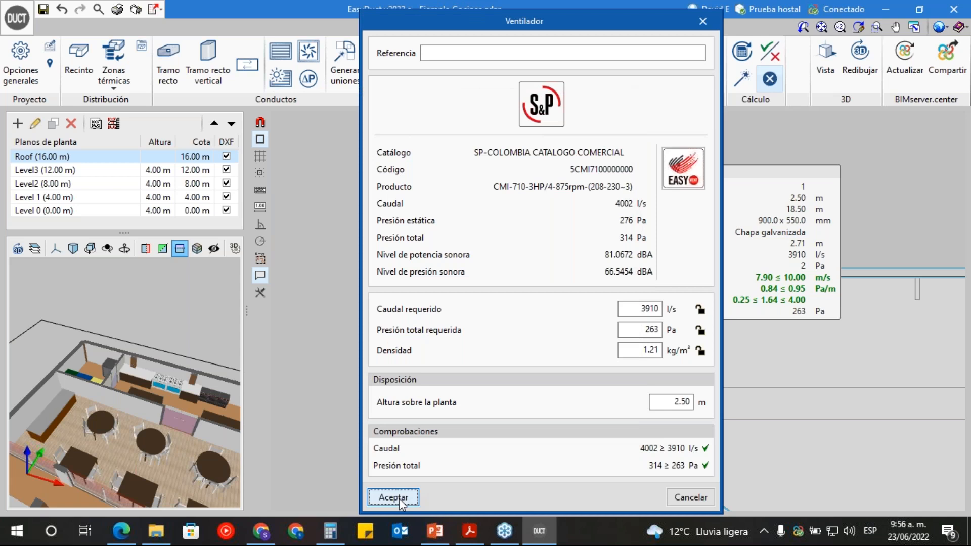
{"action": "left_click", "coordinate": [399, 497]}
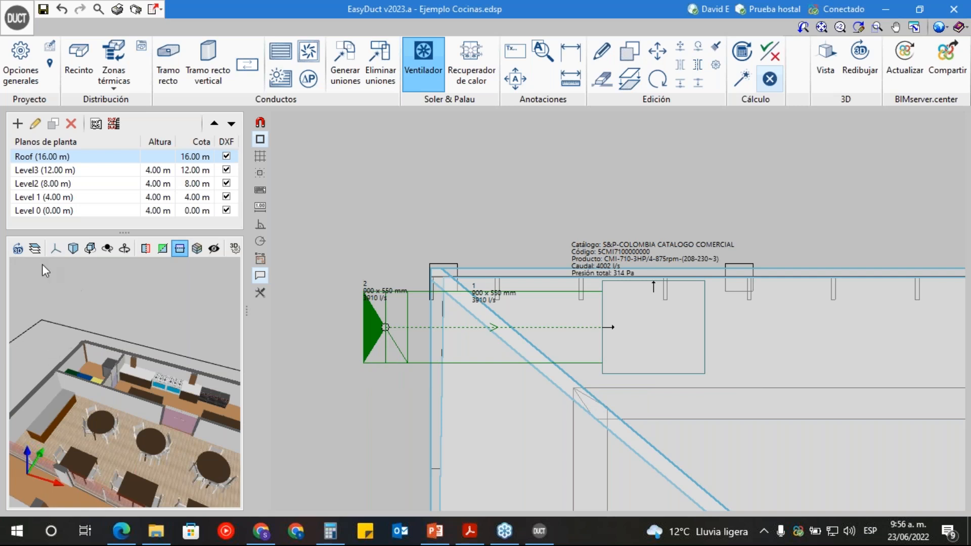
- Examine the roof fan and its connected duct in the 3D view of the whole building
{"action": "left_click_drag", "start_coordinate": [108, 354], "coordinate": [159, 280]}
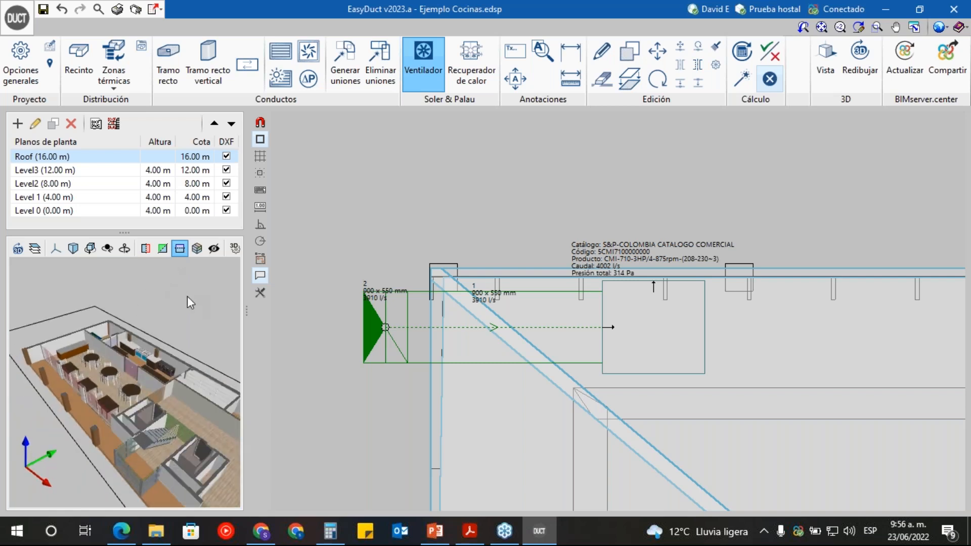
{"action": "scroll", "coordinate": [173, 373], "scroll_direction": "down", "scroll_amount": 4}
{"action": "left_click_drag", "start_coordinate": [215, 402], "coordinate": [224, 380]}
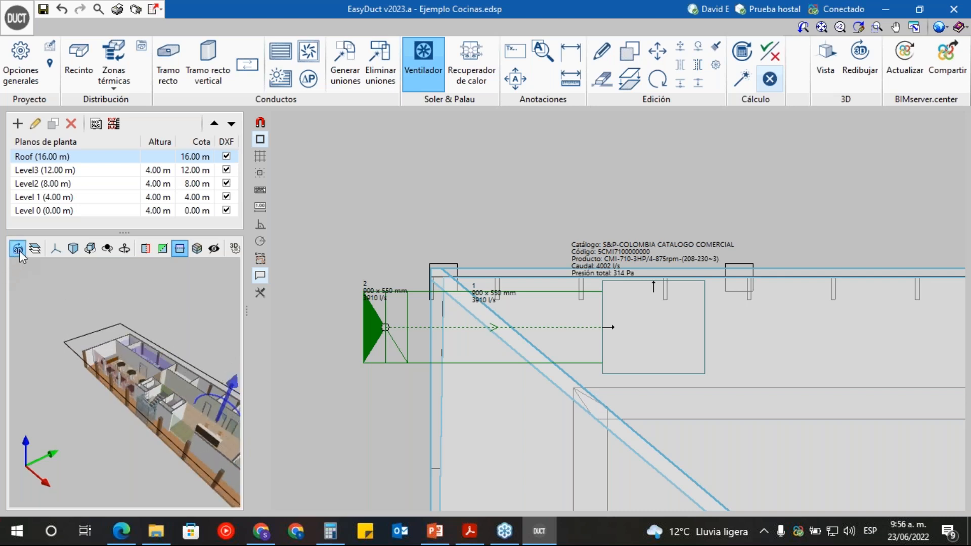
{"action": "left_click_drag", "start_coordinate": [101, 453], "coordinate": [218, 340]}
{"action": "left_click_drag", "start_coordinate": [127, 365], "coordinate": [167, 346]}
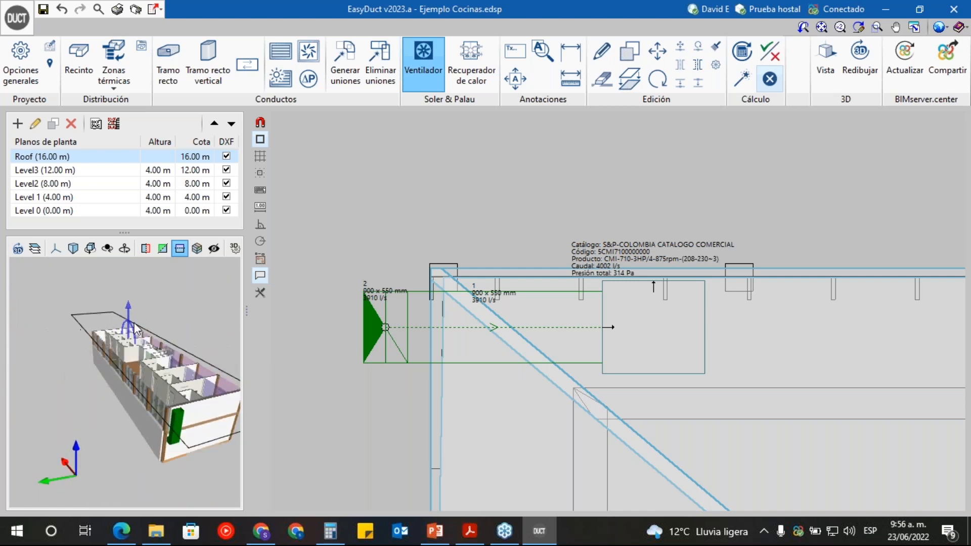
{"action": "scroll", "coordinate": [131, 329], "scroll_direction": "up", "scroll_amount": 5}
{"action": "left_click_drag", "start_coordinate": [130, 323], "coordinate": [109, 409]}
{"action": "scroll", "coordinate": [136, 374], "scroll_direction": "up", "scroll_amount": 6}
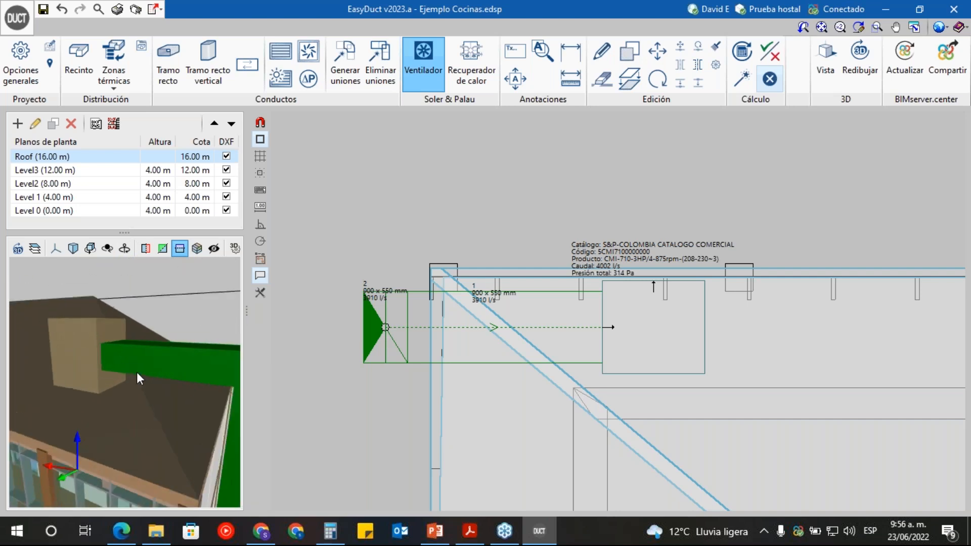
{"action": "scroll", "coordinate": [69, 399], "scroll_direction": "down", "scroll_amount": 4}
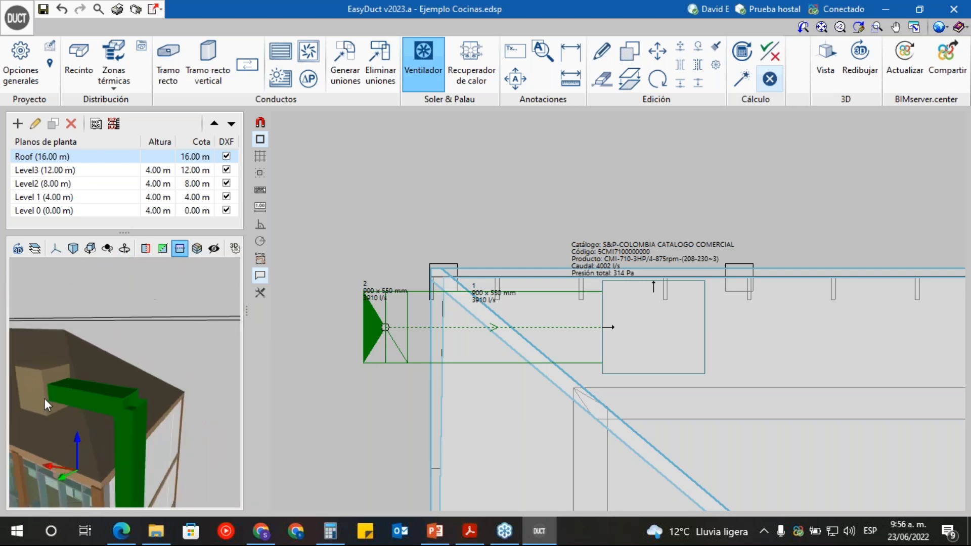
{"action": "middle_click_drag", "start_coordinate": [44, 400], "coordinate": [109, 393]}
{"action": "mouse_move", "coordinate": [109, 393]}
{"action": "left_mouse_down"}
{"action": "mouse_move", "coordinate": [162, 392]}
{"action": "mouse_move", "coordinate": [82, 407]}
{"action": "mouse_move", "coordinate": [108, 414]}
{"action": "mouse_move", "coordinate": [104, 430]}
{"action": "mouse_move", "coordinate": [10, 433]}
{"action": "mouse_move", "coordinate": [76, 436]}
{"action": "mouse_move", "coordinate": [93, 401]}
{"action": "left_mouse_up"}
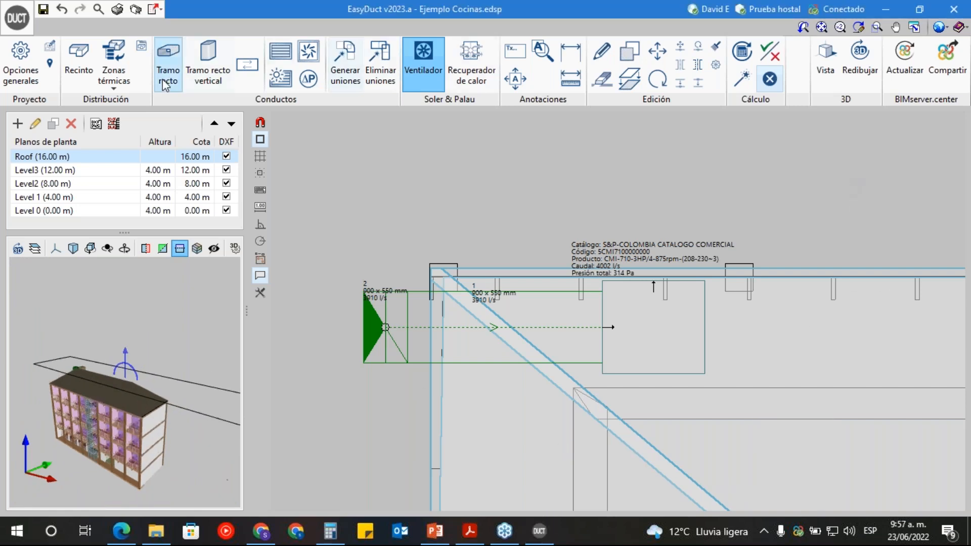
- Open and dismiss the file management window, and exit EasyDuct without saving the current project
{"action": "left_click", "coordinate": [17, 17]}
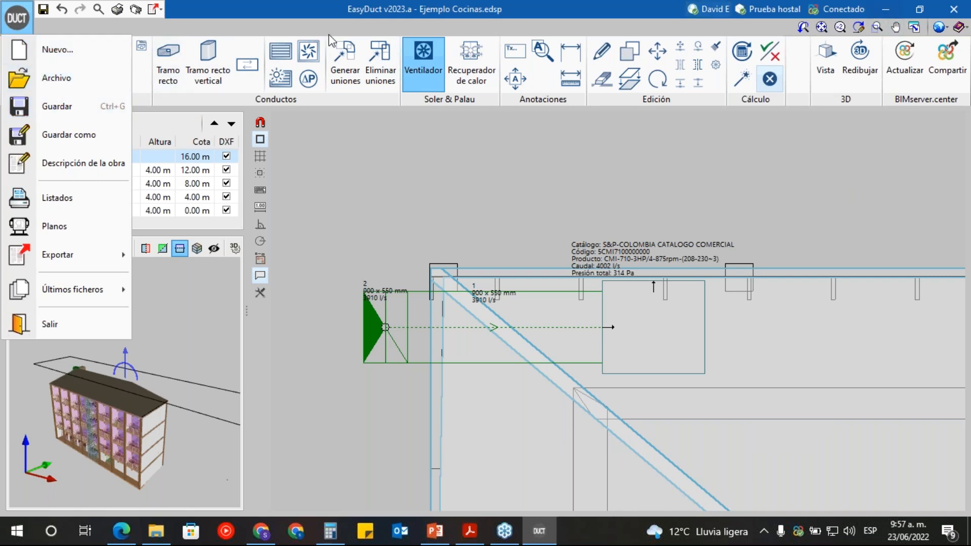
{"action": "left_click", "coordinate": [56, 77]}
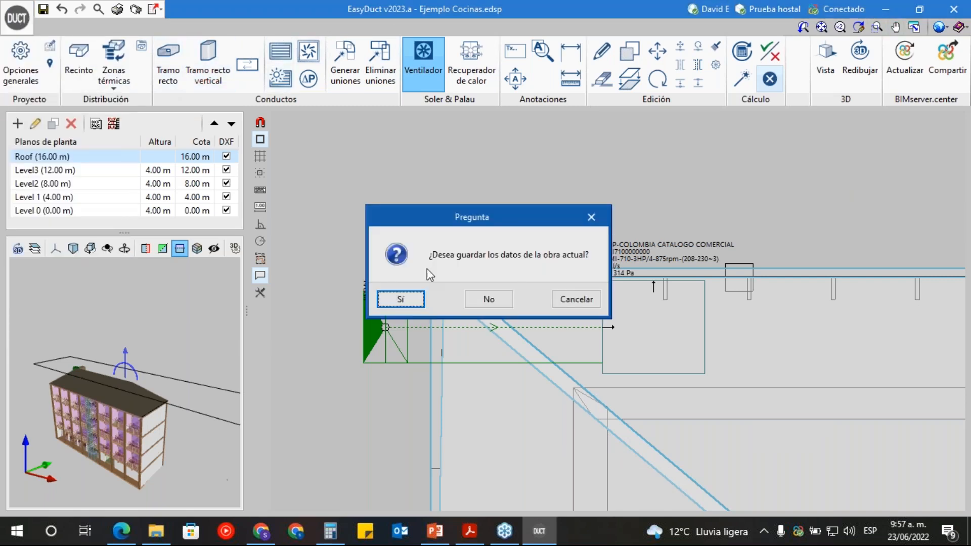
{"action": "left_click", "coordinate": [486, 300]}
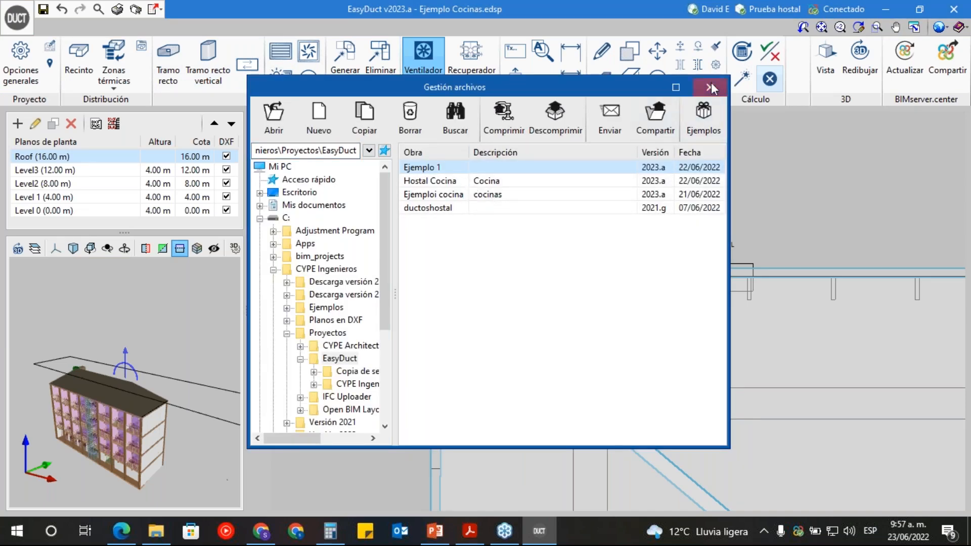
{"action": "left_click", "coordinate": [711, 86]}
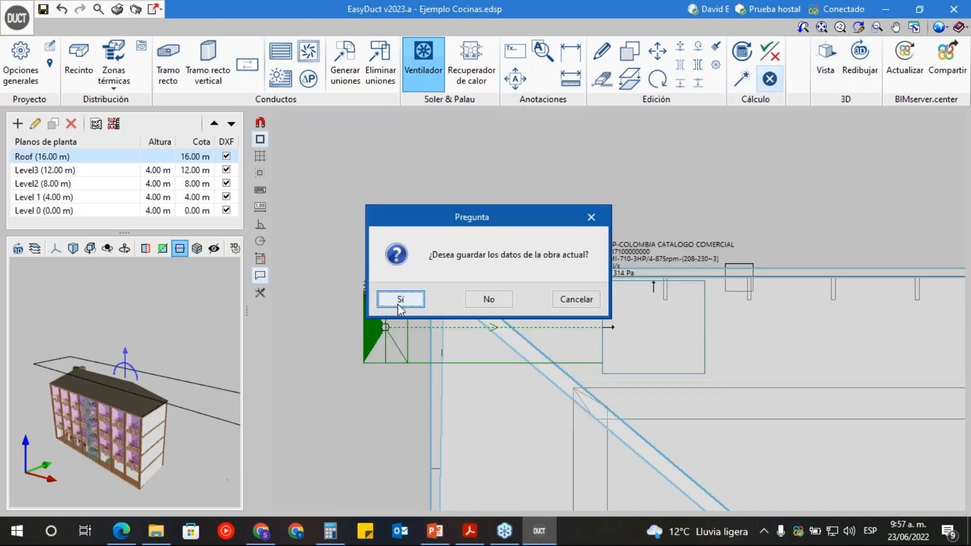
{"action": "left_click", "coordinate": [482, 300]}
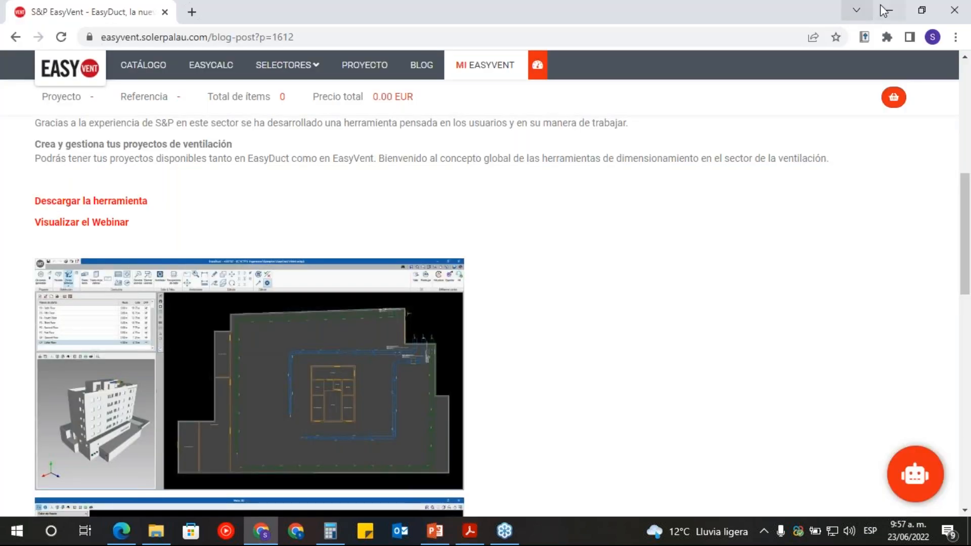
- Restart EasyDuct and open the recent project Ejemplo 1.edsp at the roof plan's fans and ducts
{"action": "left_click", "coordinate": [889, 10]}
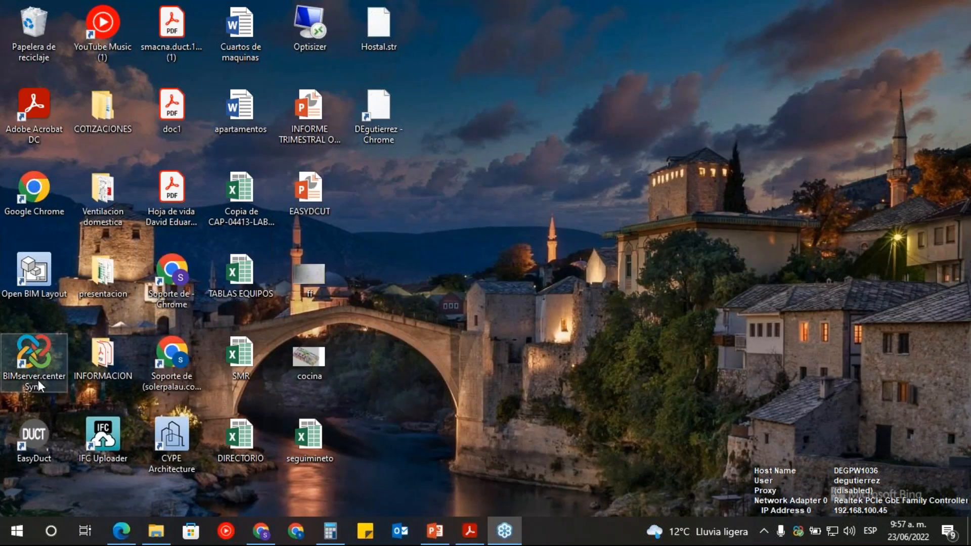
{"action": "double_click", "coordinate": [33, 435]}
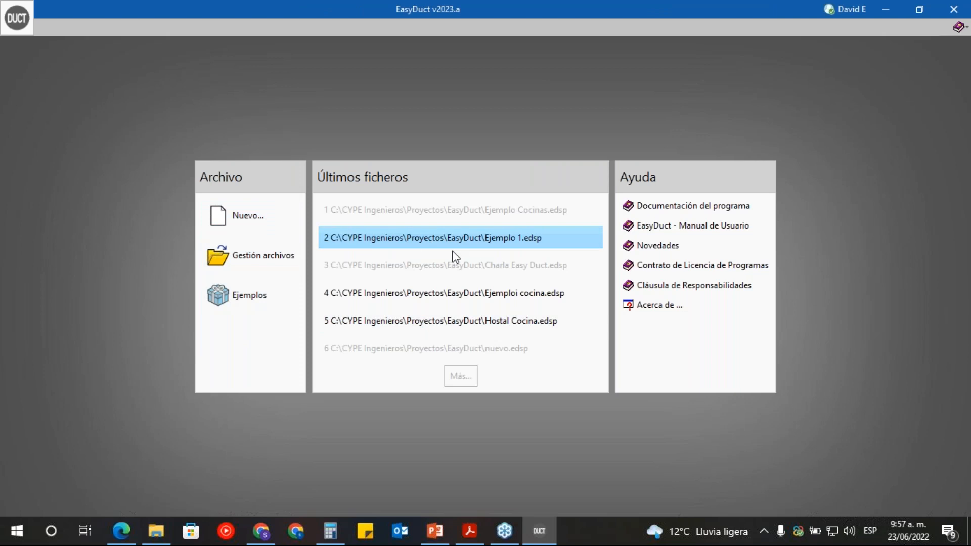
{"action": "left_click", "coordinate": [471, 240]}
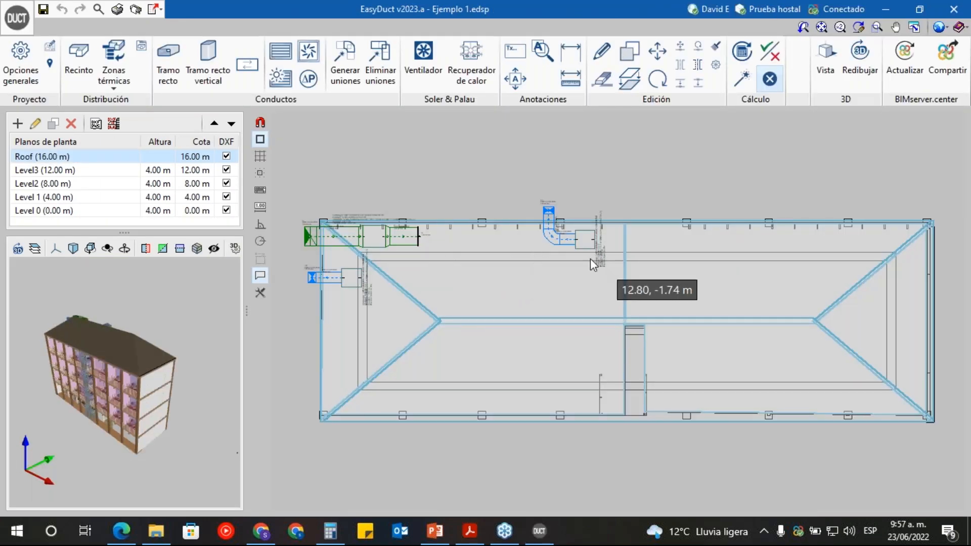
{"action": "scroll", "coordinate": [505, 278], "scroll_direction": "up", "scroll_amount": 3}
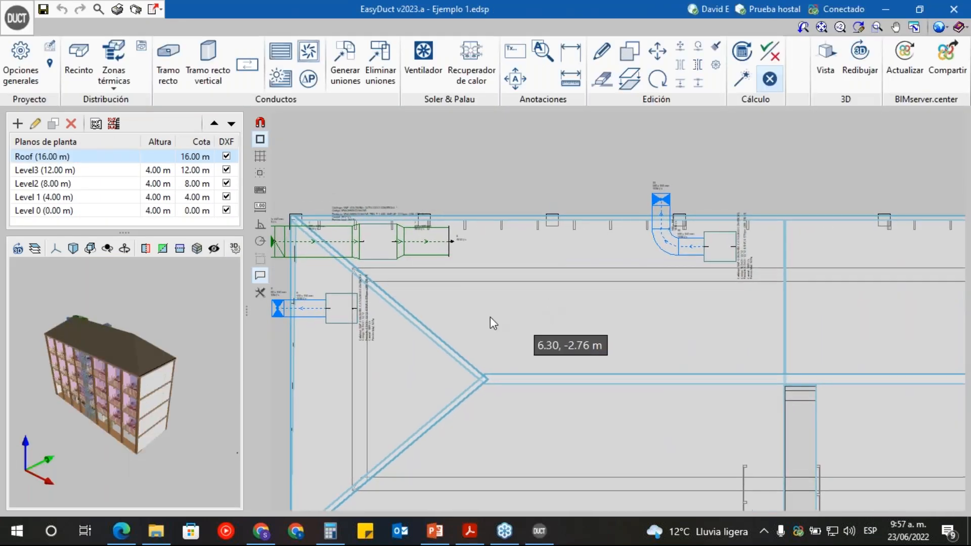
{"action": "scroll", "coordinate": [387, 255], "scroll_direction": "up", "scroll_amount": 3}
{"action": "scroll", "coordinate": [491, 258], "scroll_direction": "down", "scroll_amount": 3}
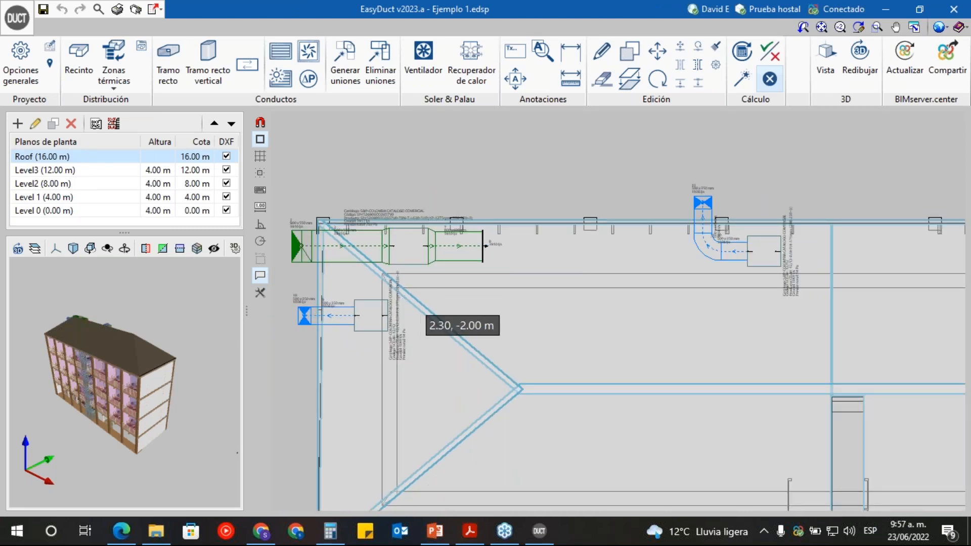
{"action": "scroll", "coordinate": [372, 283], "scroll_direction": "up", "scroll_amount": 1}
{"action": "scroll", "coordinate": [404, 263], "scroll_direction": "up", "scroll_amount": 2}
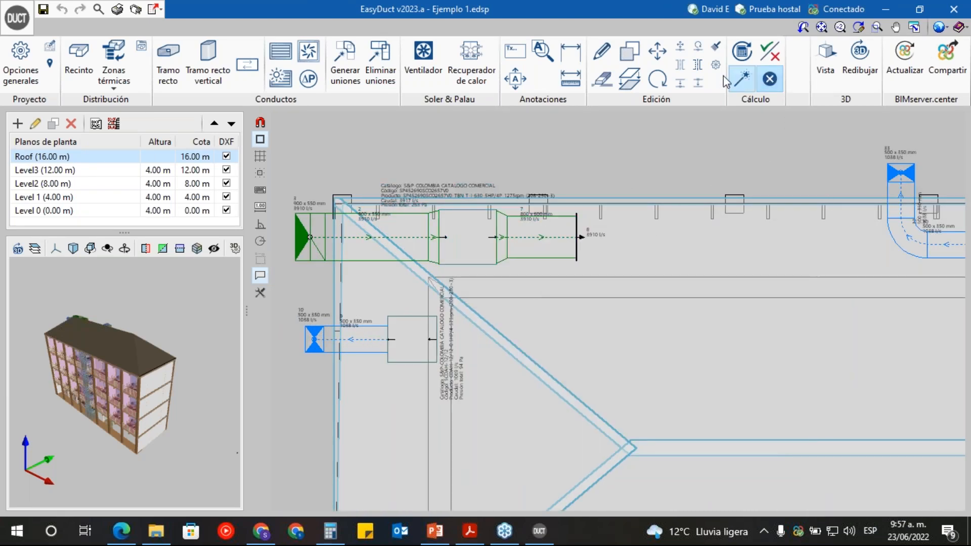
- Generate the unions on the roof plan and inspect the SCDAH 12/12 fan and its 500 x 350 mm elbowed duct
{"action": "left_click", "coordinate": [345, 63]}
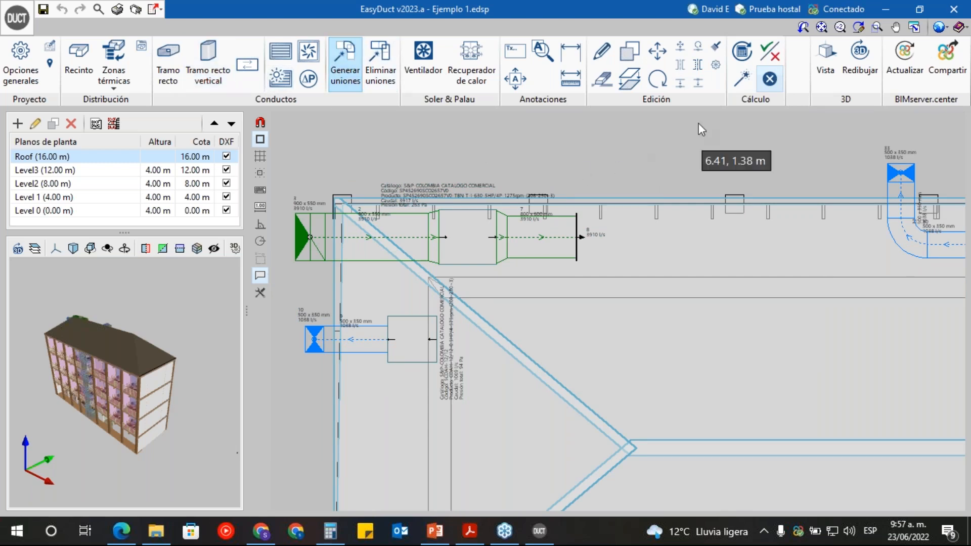
{"action": "scroll", "coordinate": [595, 388], "scroll_direction": "down", "scroll_amount": 2}
{"action": "middle_click_drag", "start_coordinate": [574, 373], "coordinate": [401, 355]}
{"action": "scroll", "coordinate": [657, 276], "scroll_direction": "up", "scroll_amount": 3}
{"action": "middle_click_drag", "start_coordinate": [525, 270], "coordinate": [498, 375]}
{"action": "left_click_drag", "start_coordinate": [64, 353], "coordinate": [178, 345]}
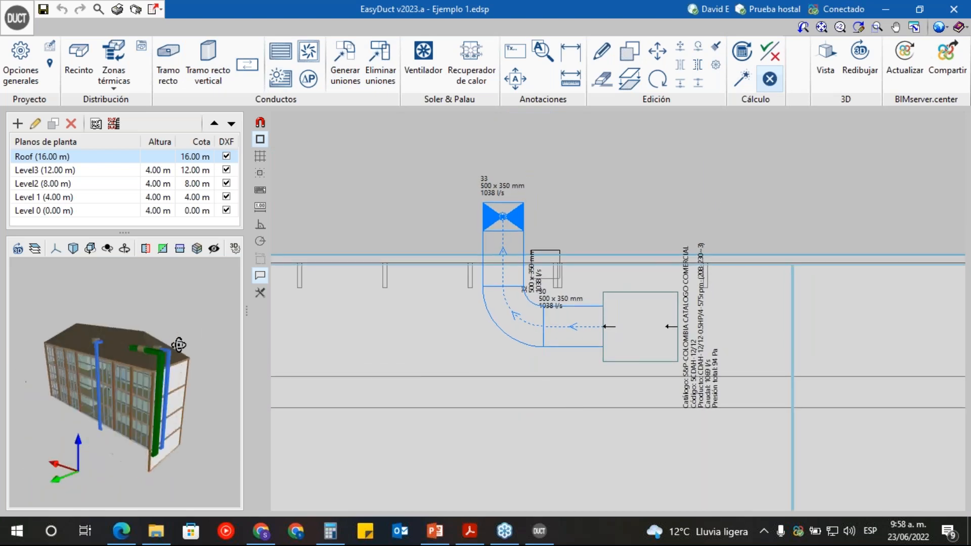
- Examine the roof fans and the supply and extraction ducts on the rear facade in the full 3D view
{"action": "left_click", "coordinate": [826, 58]}
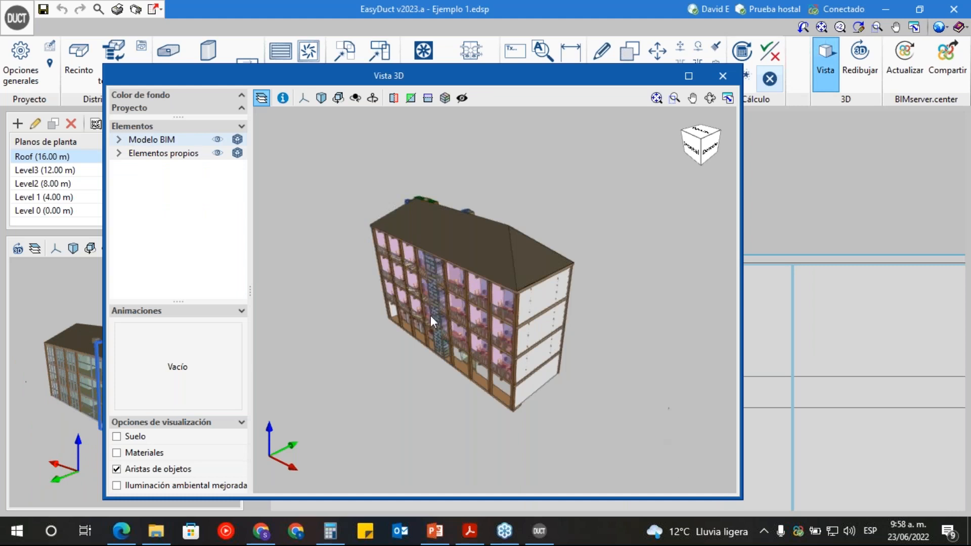
{"action": "left_click_drag", "start_coordinate": [570, 302], "coordinate": [464, 304]}
{"action": "scroll", "coordinate": [499, 273], "scroll_direction": "up", "scroll_amount": 10}
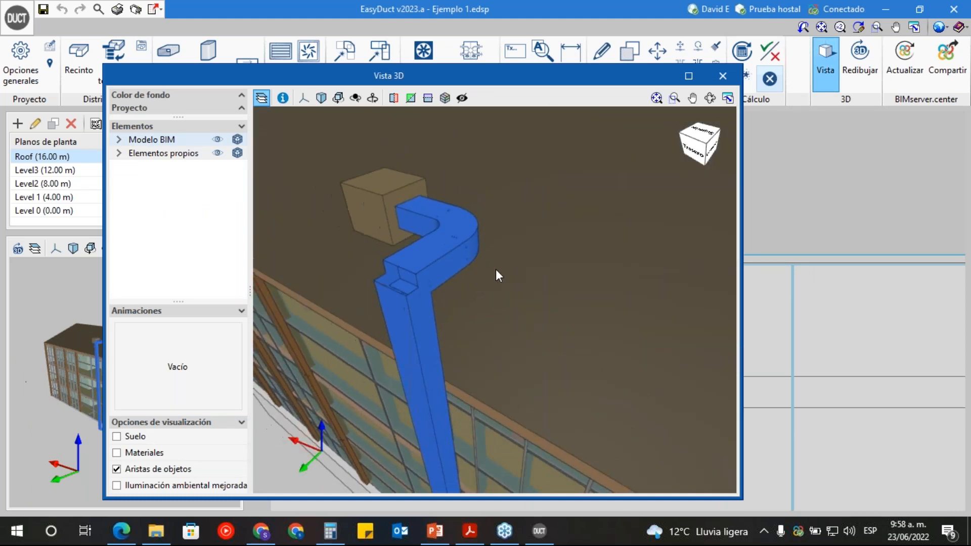
{"action": "scroll", "coordinate": [444, 297], "scroll_direction": "down", "scroll_amount": 5}
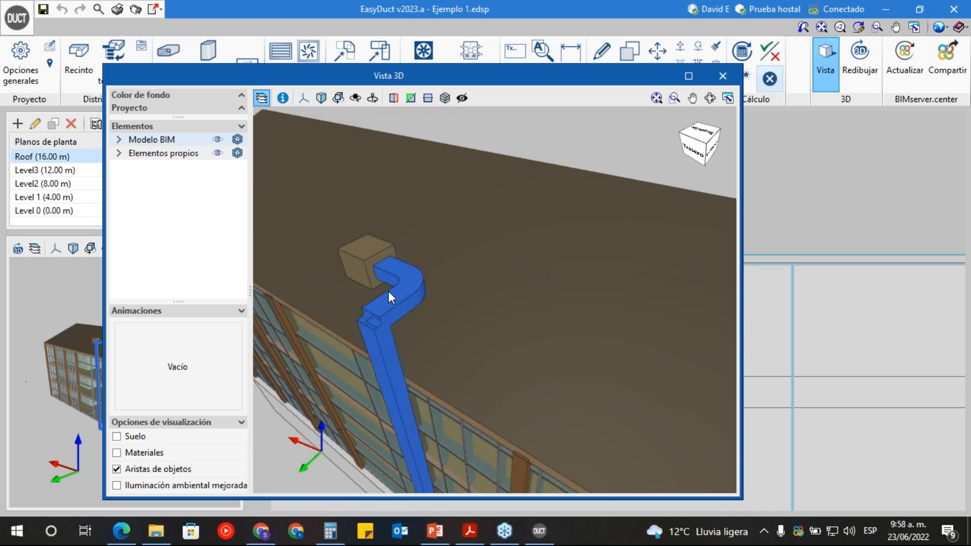
{"action": "left_click_drag", "start_coordinate": [390, 292], "coordinate": [426, 338]}
{"action": "middle_click_drag", "start_coordinate": [602, 343], "coordinate": [322, 284]}
{"action": "left_click_drag", "start_coordinate": [532, 279], "coordinate": [372, 307]}
{"action": "middle_click_drag", "start_coordinate": [373, 312], "coordinate": [506, 329]}
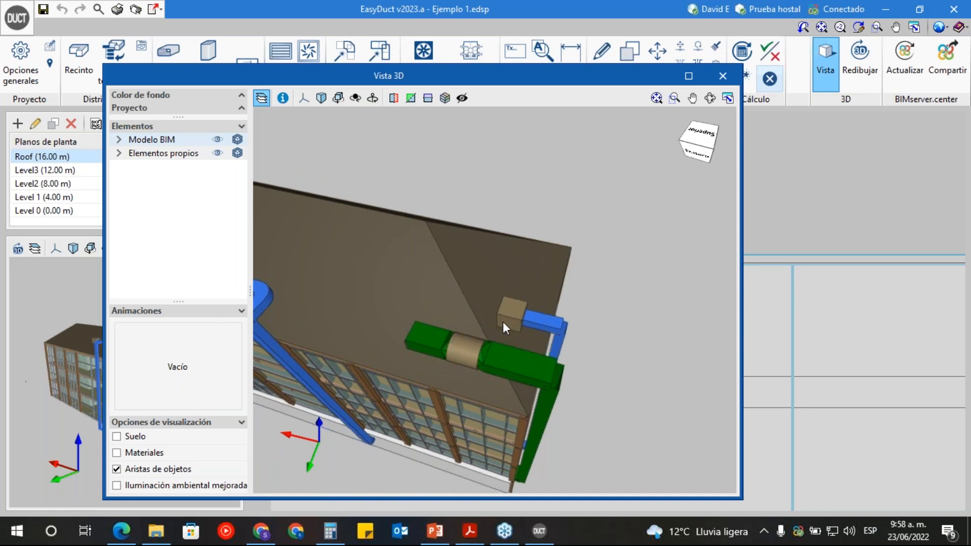
{"action": "left_click_drag", "start_coordinate": [349, 339], "coordinate": [399, 327]}
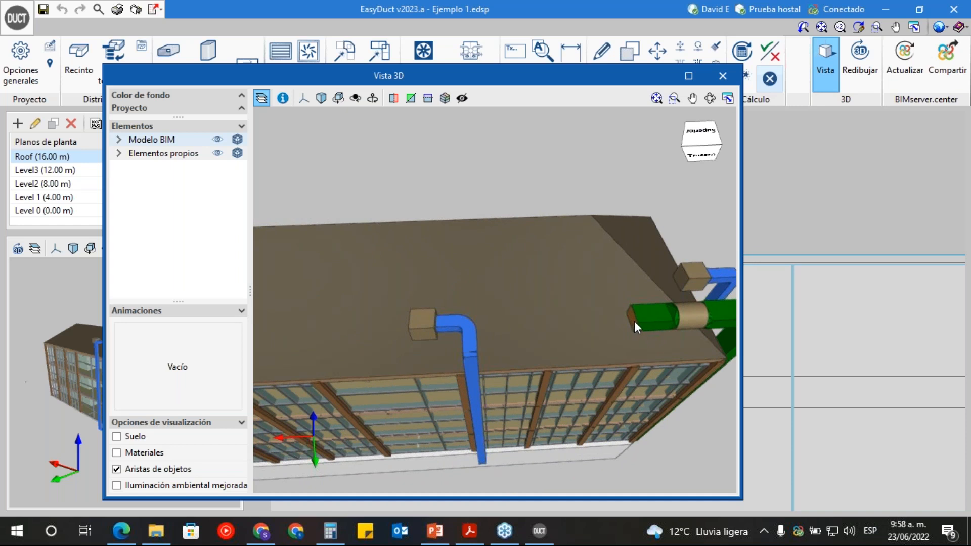
{"action": "middle_click_drag", "start_coordinate": [604, 353], "coordinate": [524, 320]}
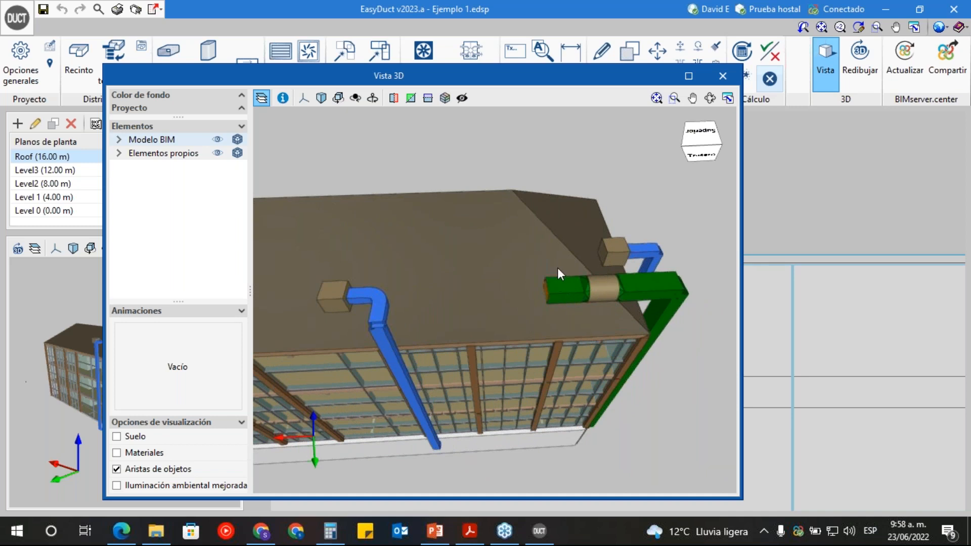
{"action": "middle_click_drag", "start_coordinate": [544, 305], "coordinate": [445, 301], "text": "shift"}
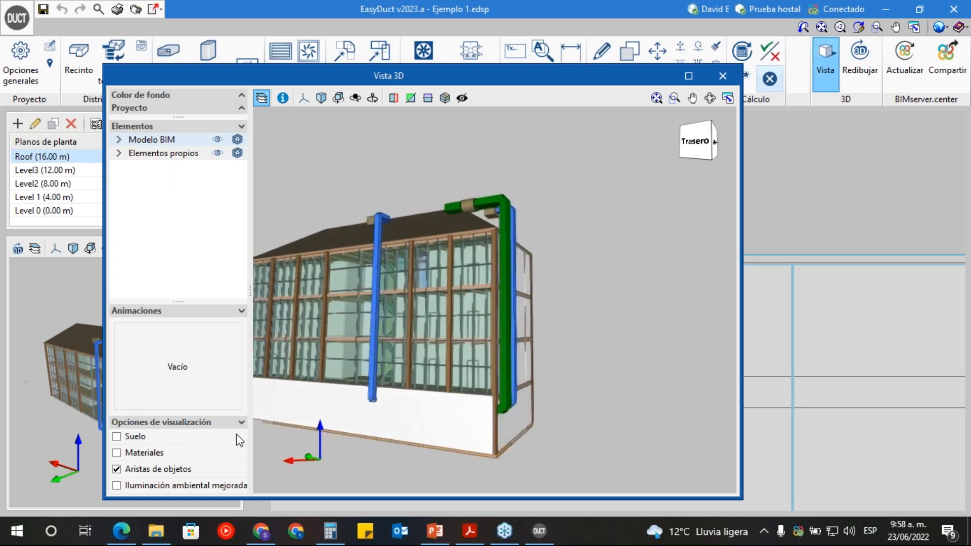
- Make the BIM model transparent to examine the ducts inside the ground floor, and restore its solid display
{"action": "left_click", "coordinate": [237, 140]}
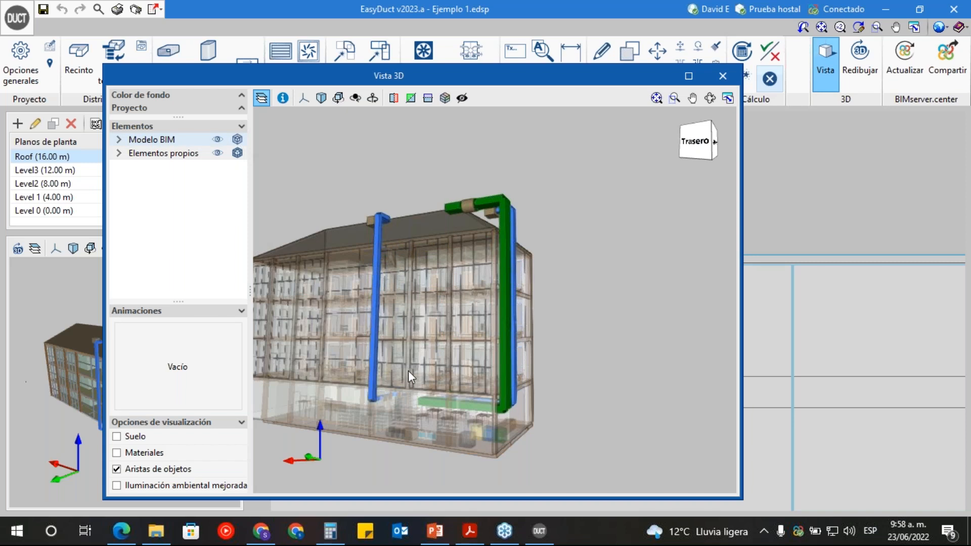
{"action": "middle_click_drag", "start_coordinate": [448, 427], "coordinate": [436, 401], "text": "shift"}
{"action": "scroll", "coordinate": [436, 402], "scroll_direction": "up", "scroll_amount": 5}
{"action": "mouse_move", "coordinate": [408, 339]}
{"action": "middle_mouse_down", "text": "shift"}
{"action": "mouse_move", "coordinate": [405, 384]}
{"action": "mouse_move", "coordinate": [423, 405]}
{"action": "mouse_move", "coordinate": [371, 372]}
{"action": "mouse_move", "coordinate": [366, 353]}
{"action": "mouse_move", "coordinate": [403, 324]}
{"action": "middle_mouse_up", "text": "shift"}
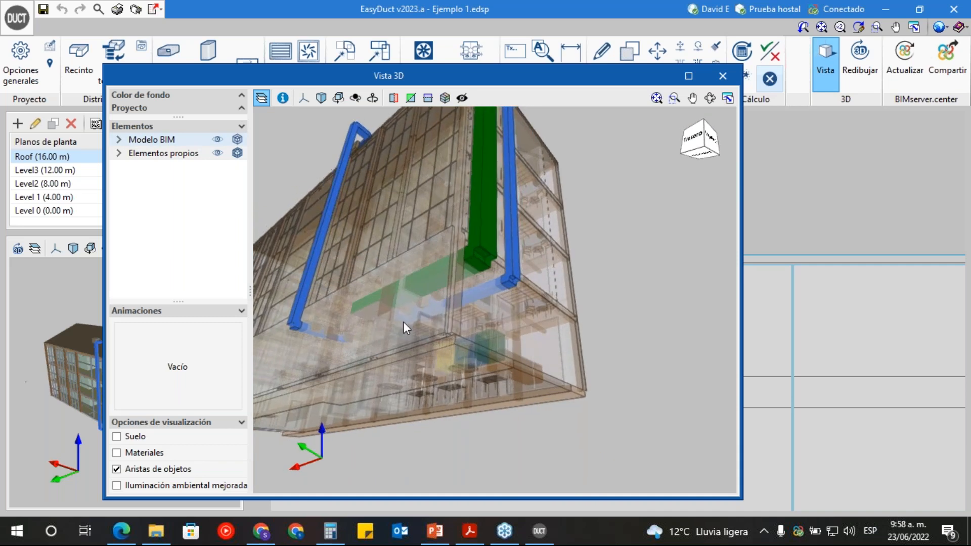
{"action": "scroll", "coordinate": [403, 322], "scroll_direction": "up", "scroll_amount": 3}
{"action": "scroll", "coordinate": [401, 316], "scroll_direction": "down", "scroll_amount": 2}
{"action": "scroll", "coordinate": [475, 353], "scroll_direction": "up", "scroll_amount": 2}
{"action": "middle_click_drag", "start_coordinate": [476, 353], "coordinate": [565, 383], "text": "shift"}
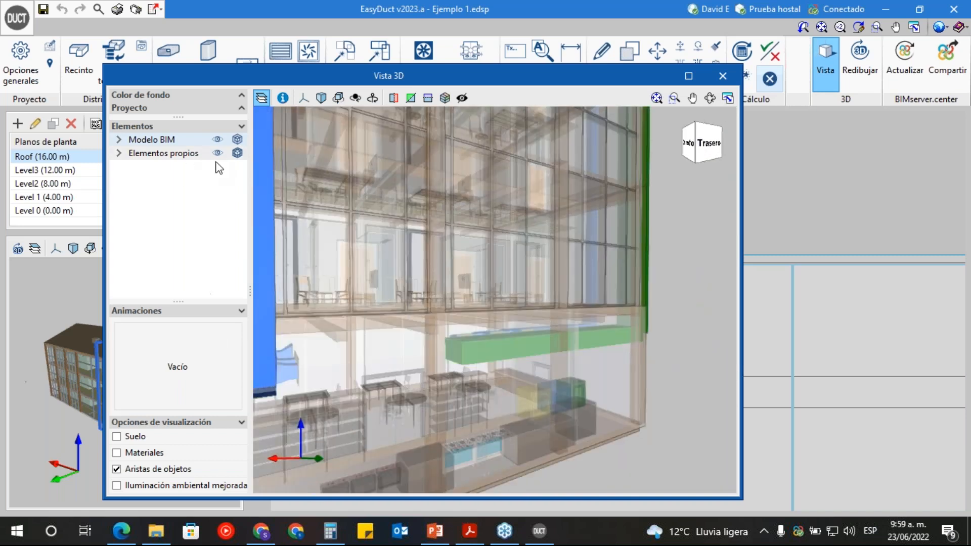
{"action": "left_click", "coordinate": [237, 141]}
{"action": "left_click", "coordinate": [240, 141]}
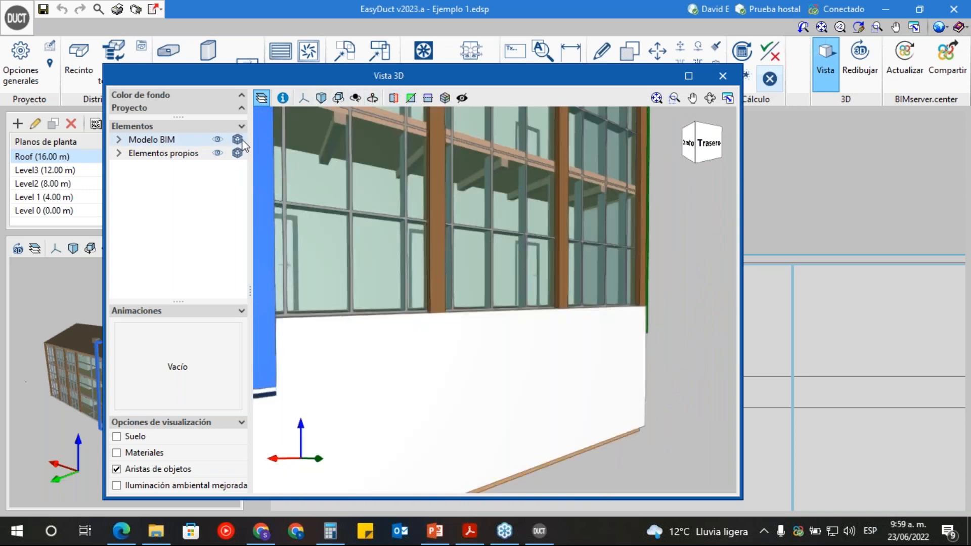
- Cut the building with a horizontal section plane and lower it to the ground floor to expose the kitchen ducts
{"action": "left_click", "coordinate": [411, 99]}
{"action": "scroll", "coordinate": [419, 249], "scroll_direction": "down", "scroll_amount": 5}
{"action": "middle_click_drag", "start_coordinate": [426, 238], "coordinate": [384, 120], "text": "shift"}
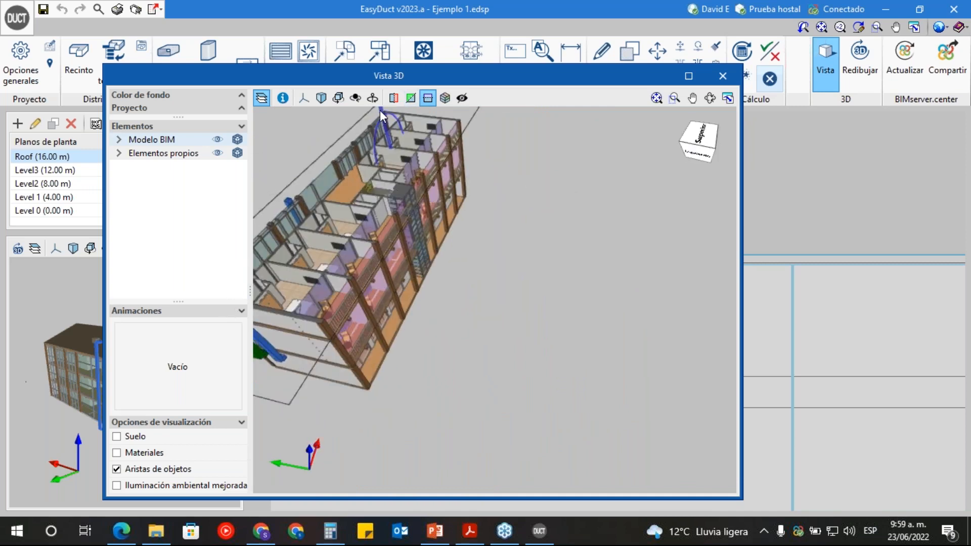
{"action": "left_click_drag", "start_coordinate": [383, 110], "coordinate": [396, 181]}
{"action": "middle_click_drag", "start_coordinate": [297, 315], "coordinate": [486, 304], "text": "shift"}
{"action": "scroll", "coordinate": [490, 237], "scroll_direction": "up", "scroll_amount": 7}
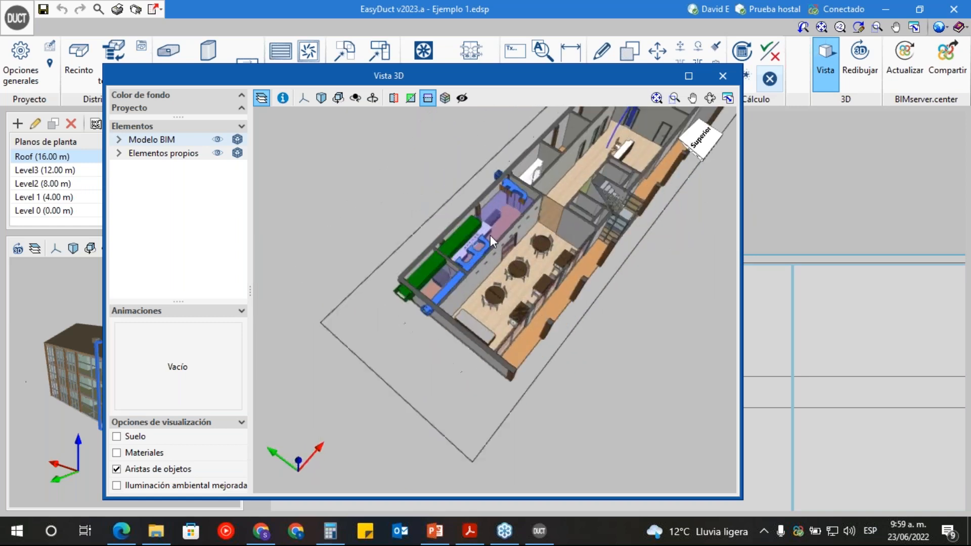
- Examine the extraction duct and the supply branches around the kitchen from several angles in the sectioned model
{"action": "middle_click_drag", "start_coordinate": [492, 251], "coordinate": [620, 288], "text": "shift"}
{"action": "scroll", "coordinate": [624, 289], "scroll_direction": "down", "scroll_amount": 3}
{"action": "middle_click_drag", "start_coordinate": [572, 321], "coordinate": [559, 345], "text": "shift"}
{"action": "scroll", "coordinate": [628, 349], "scroll_direction": "down", "scroll_amount": 2}
{"action": "middle_click_drag", "start_coordinate": [628, 349], "coordinate": [527, 325]}
{"action": "middle_click_drag", "start_coordinate": [403, 253], "coordinate": [648, 315]}
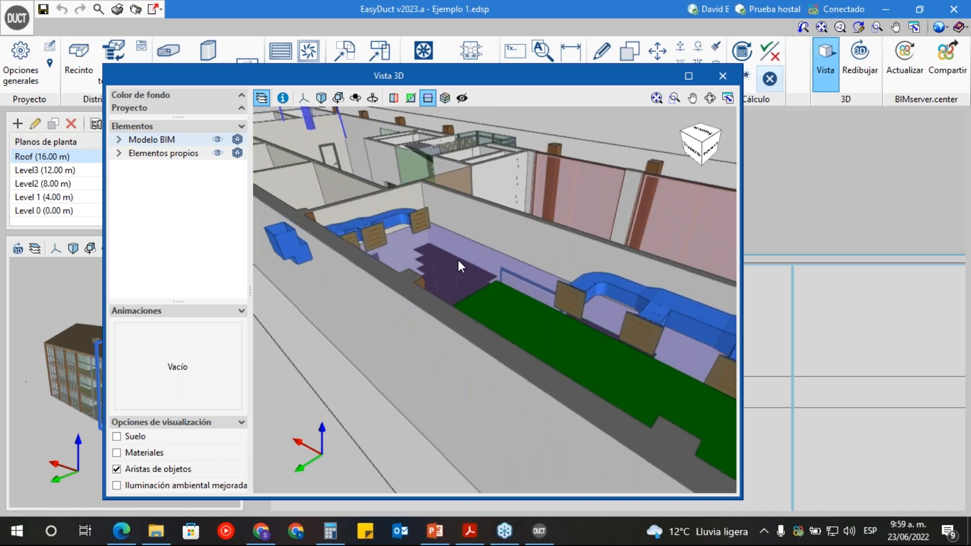
{"action": "middle_click_drag", "start_coordinate": [493, 284], "coordinate": [474, 237], "text": "shift"}
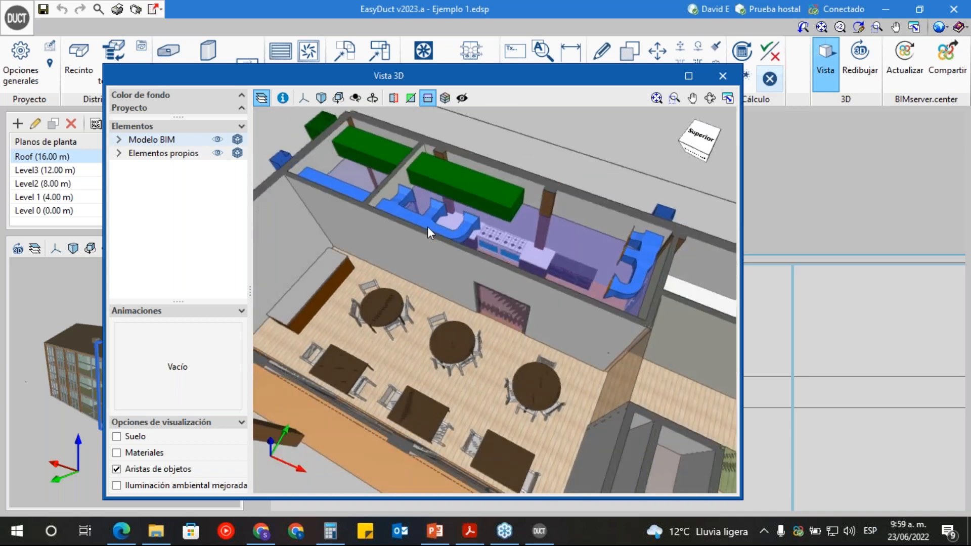
- Examine the position of the extraction hood and supply outlets relative to the stoves up close, and close the 3D view
{"action": "scroll", "coordinate": [474, 214], "scroll_direction": "up", "scroll_amount": 3}
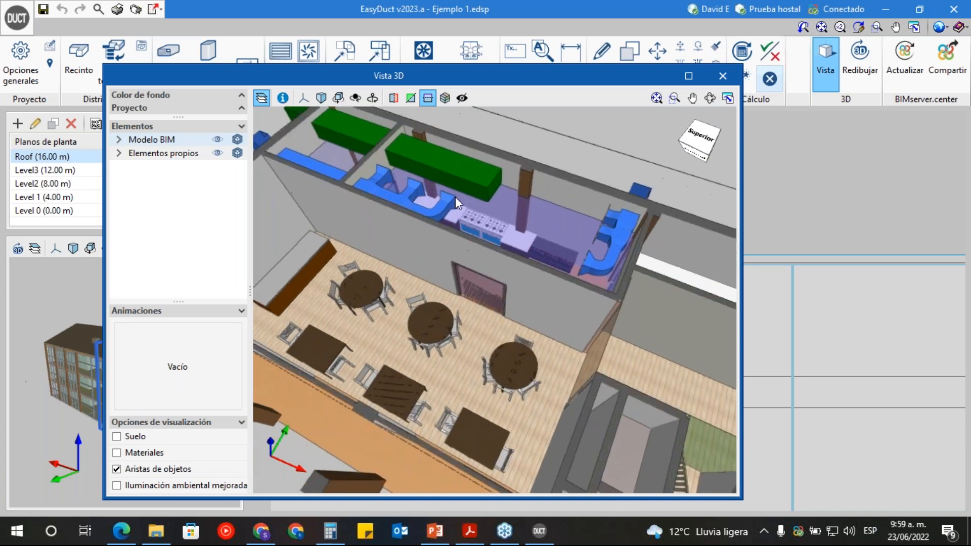
{"action": "middle_click_drag", "start_coordinate": [621, 292], "coordinate": [622, 237]}
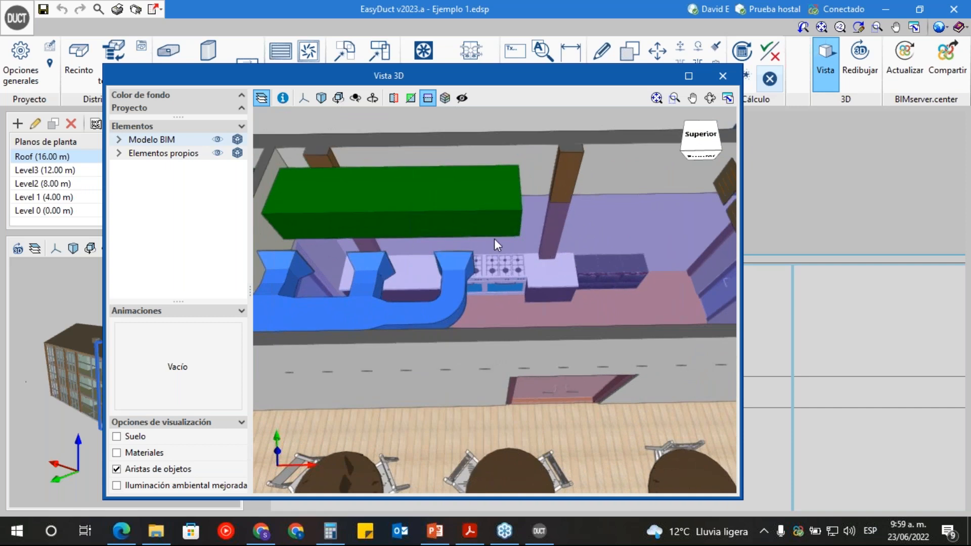
{"action": "middle_click_drag", "start_coordinate": [480, 296], "coordinate": [369, 280]}
{"action": "middle_click_drag", "start_coordinate": [651, 271], "coordinate": [617, 256]}
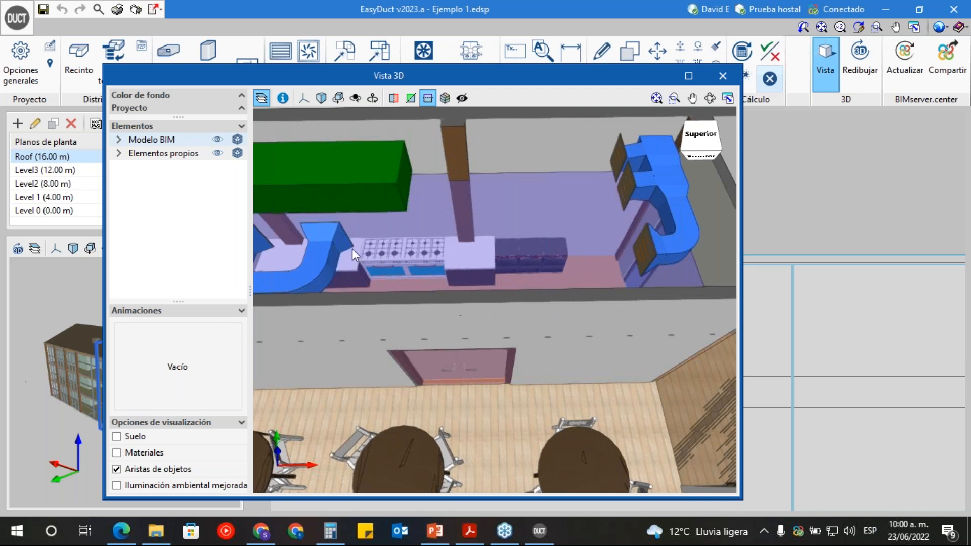
{"action": "middle_click_drag", "start_coordinate": [531, 298], "coordinate": [521, 336]}
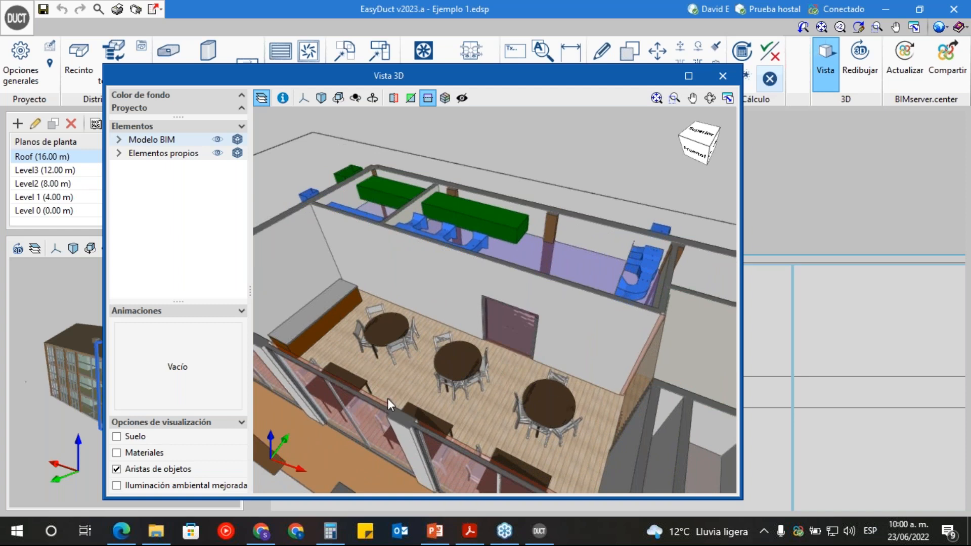
{"action": "scroll", "coordinate": [459, 329], "scroll_direction": "down", "scroll_amount": 3}
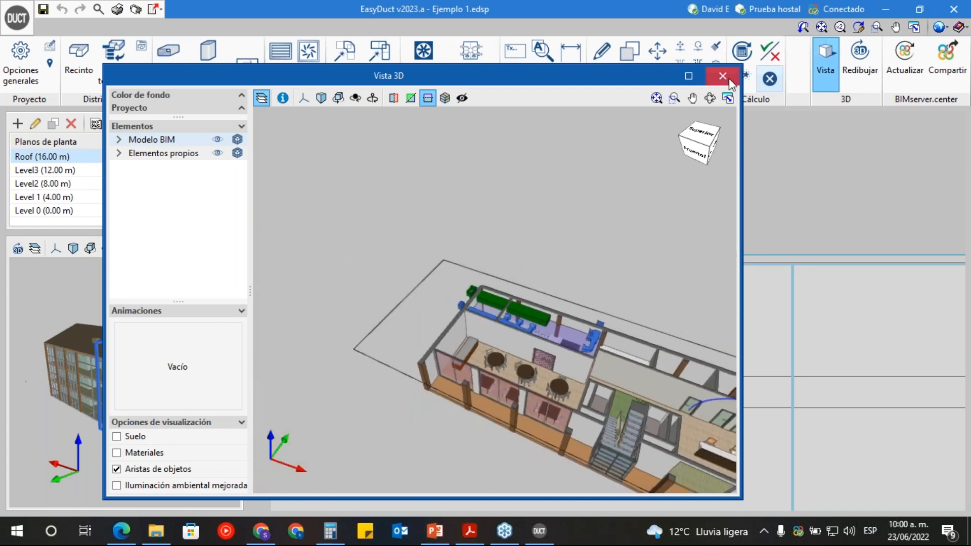
{"action": "left_click", "coordinate": [730, 78]}
- Show the Level 0 plan and read the data of the kitchen's straight extraction and supply ducts
{"action": "scroll", "coordinate": [485, 379], "scroll_direction": "down", "scroll_amount": 5}
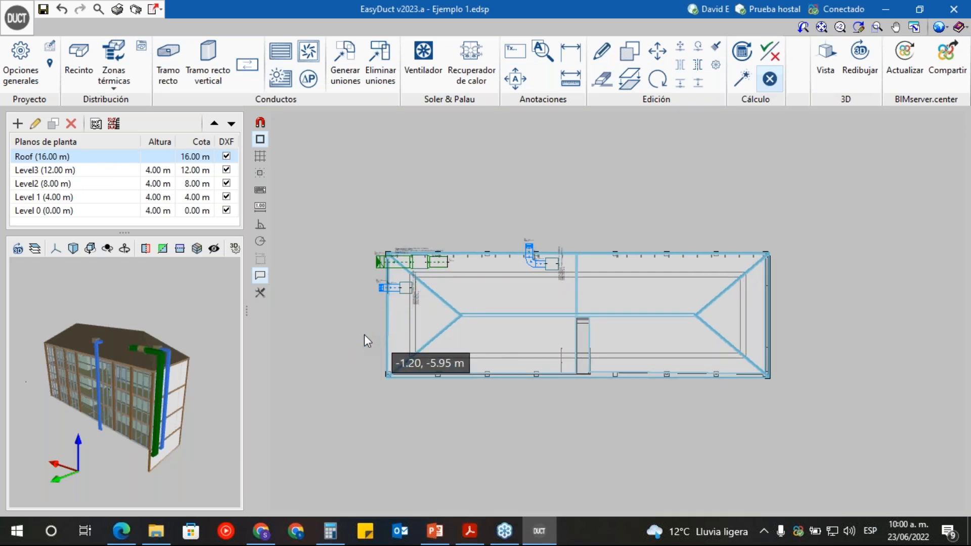
{"action": "left_click", "coordinate": [90, 211]}
{"action": "scroll", "coordinate": [487, 278], "scroll_direction": "up", "scroll_amount": 2}
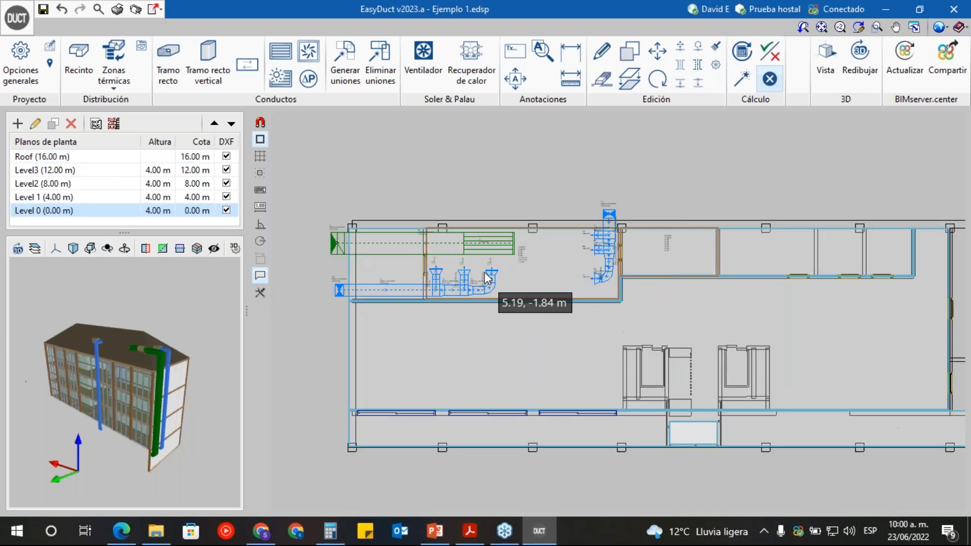
{"action": "scroll", "coordinate": [487, 278], "scroll_direction": "up", "scroll_amount": 4}
{"action": "middle_click_drag", "start_coordinate": [376, 324], "coordinate": [296, 371]}
{"action": "middle_click_drag", "start_coordinate": [505, 299], "coordinate": [649, 364]}
{"action": "mouse_move", "coordinate": [369, 258]}
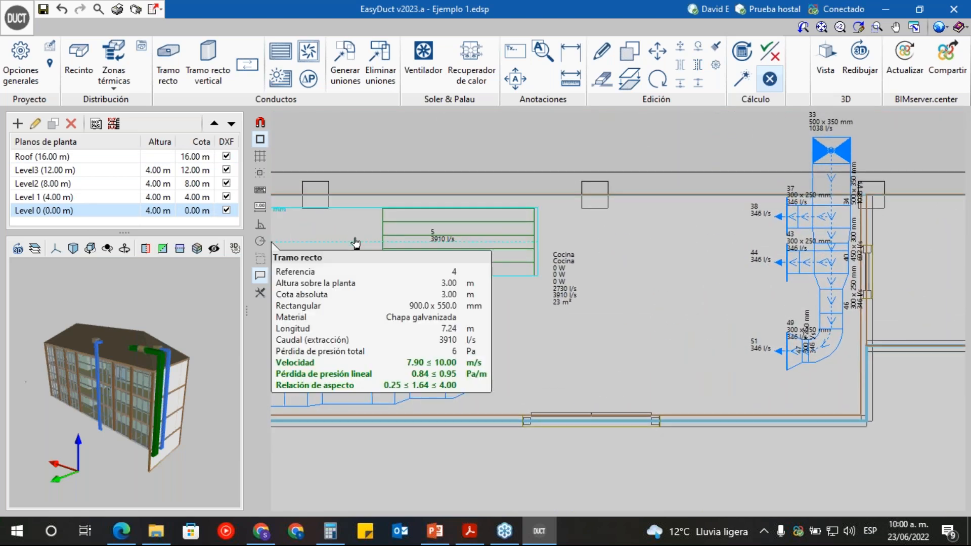
{"action": "scroll", "coordinate": [509, 324], "scroll_direction": "down", "scroll_amount": 4}
{"action": "middle_click_drag", "start_coordinate": [529, 379], "coordinate": [579, 349]}
{"action": "scroll", "coordinate": [578, 349], "scroll_direction": "up", "scroll_amount": 5}
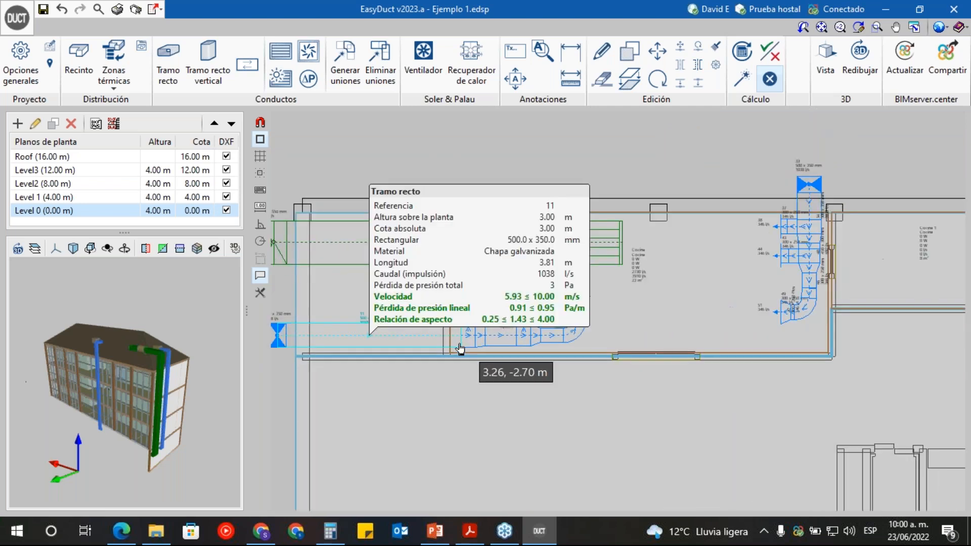
{"action": "scroll", "coordinate": [594, 313], "scroll_direction": "down", "scroll_amount": 5}
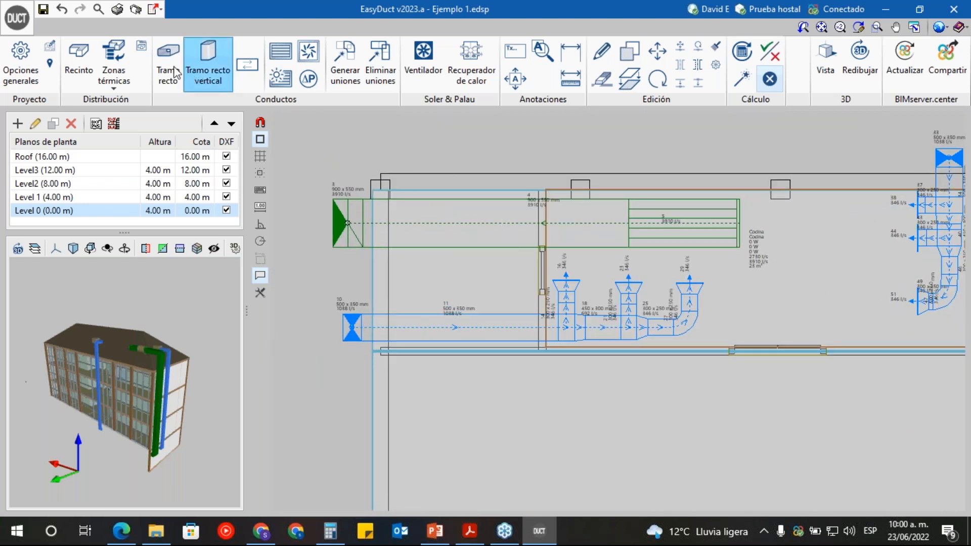
{"action": "left_click", "coordinate": [169, 60]}
{"action": "left_click", "coordinate": [555, 135]}
{"action": "type", "text": "3"}
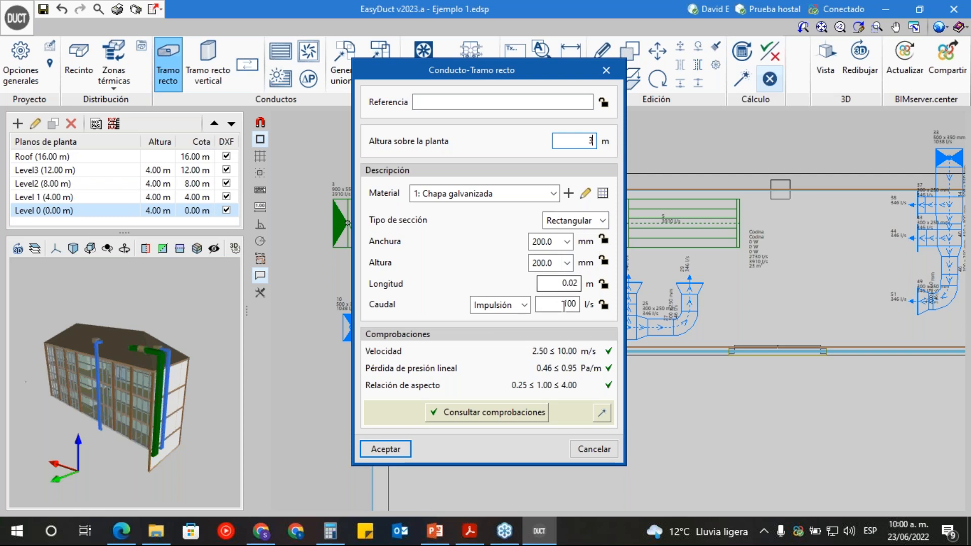
{"action": "left_click", "coordinate": [393, 448]}
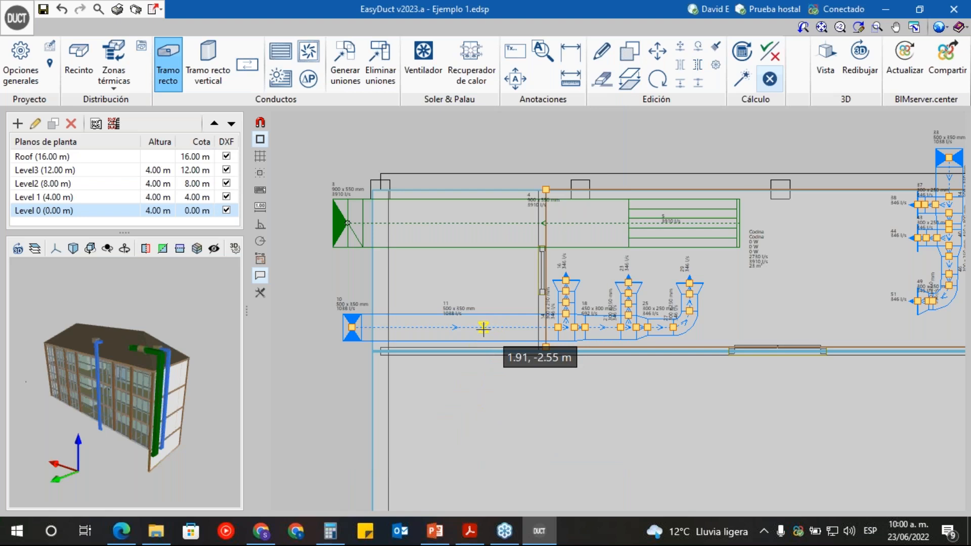
{"action": "scroll", "coordinate": [483, 329], "scroll_direction": "up", "scroll_amount": 3}
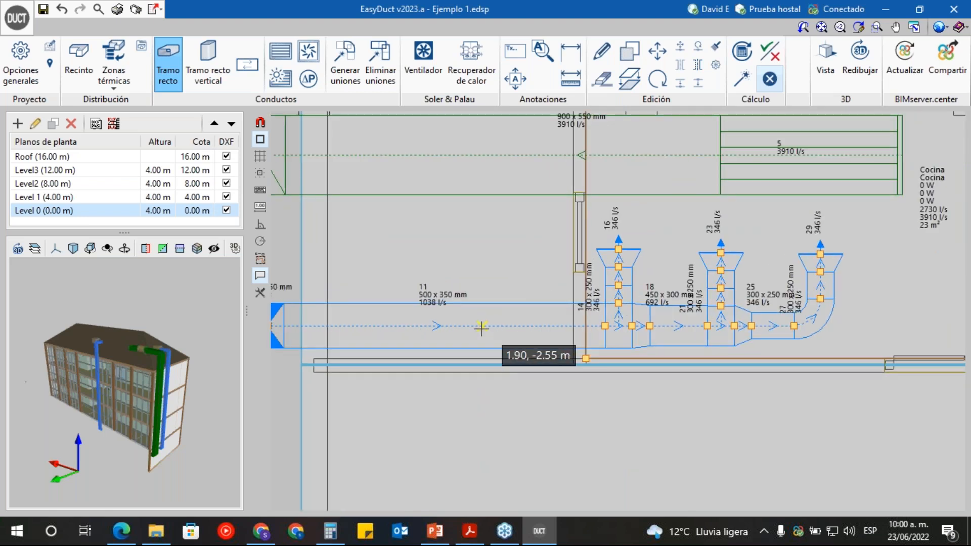
{"action": "left_click", "coordinate": [481, 329]}
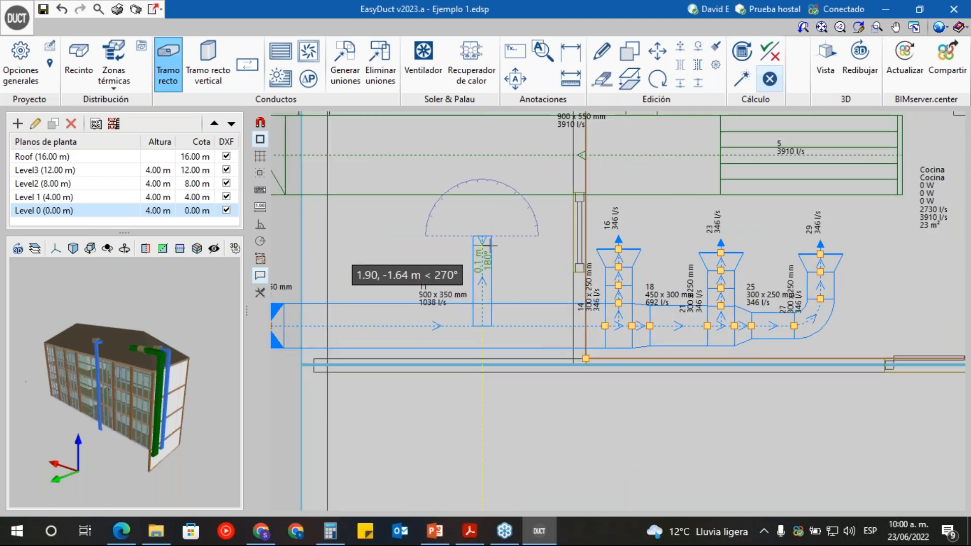
{"action": "key", "text": "Escape"}
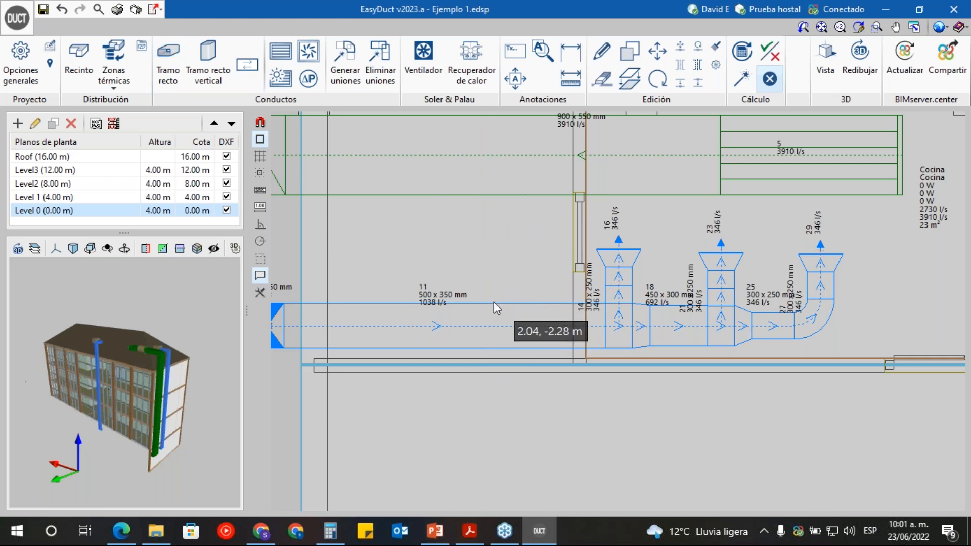
- Draw a 200 x 200 mm straight supply branch with 100 l/s perpendicular to the 500 x 350 mm supply duct
{"action": "left_click", "coordinate": [167, 61]}
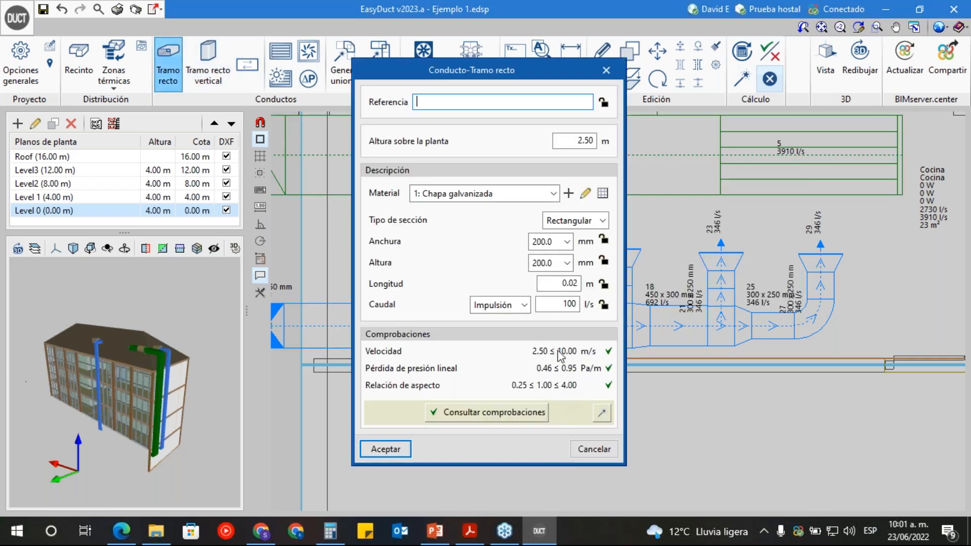
{"action": "key", "text": "Return"}
{"action": "left_click", "coordinate": [488, 326]}
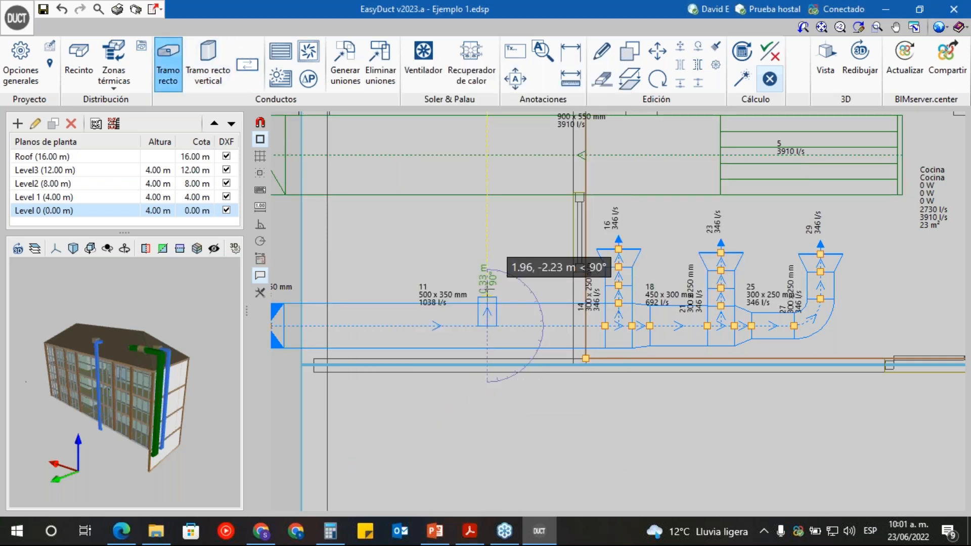
{"action": "left_click", "coordinate": [488, 255]}
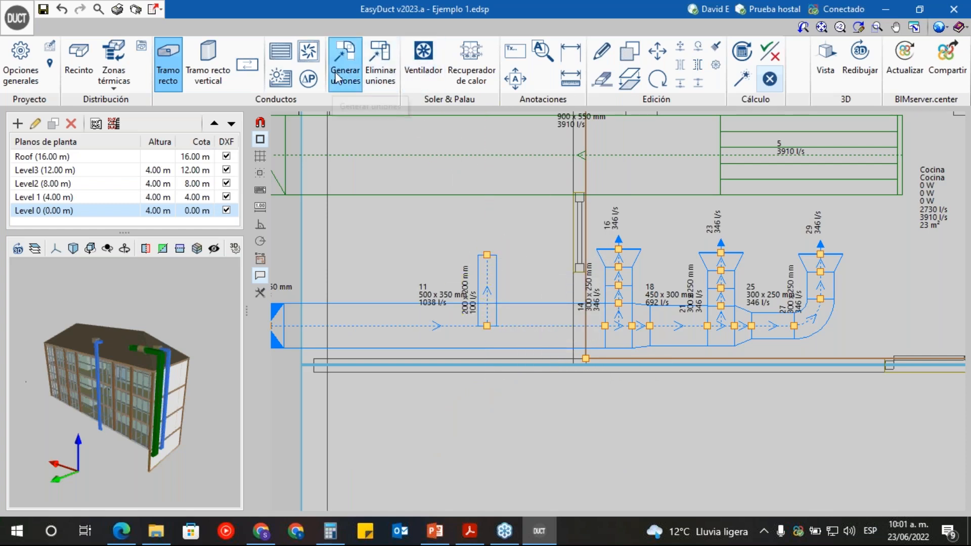
- Generate the joints in the Level 0 supply network and delete the unconnected 200 x 200 mm branch
{"action": "left_click", "coordinate": [354, 80]}
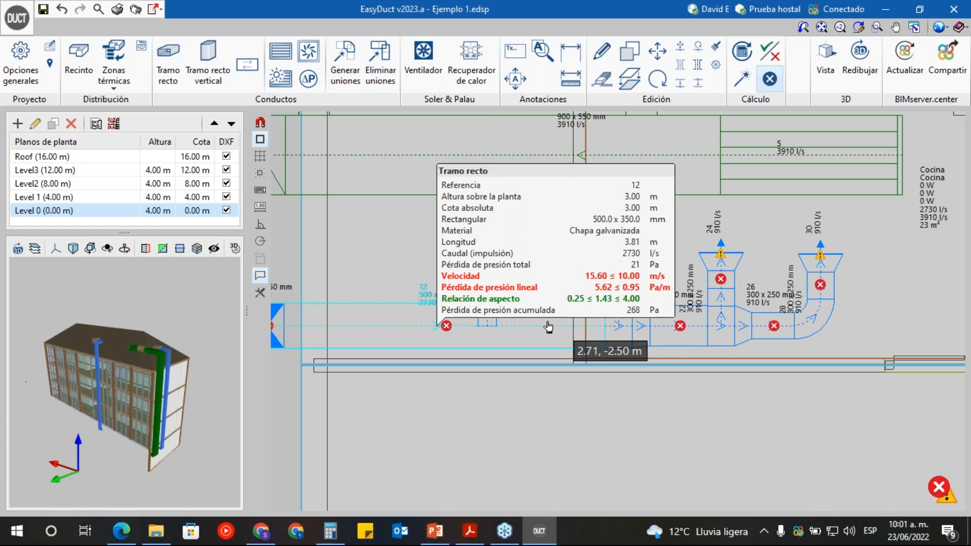
{"action": "right_click", "coordinate": [494, 267]}
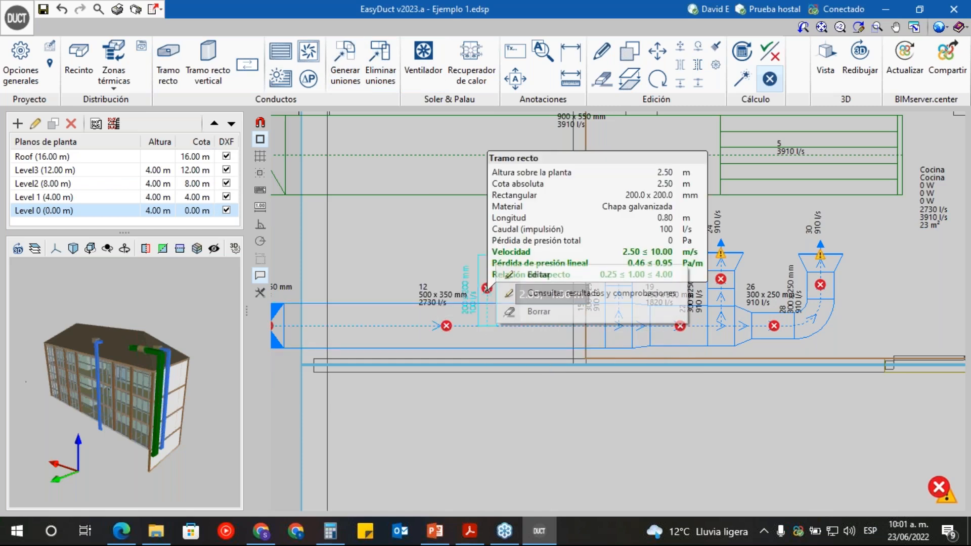
{"action": "left_click", "coordinate": [525, 316]}
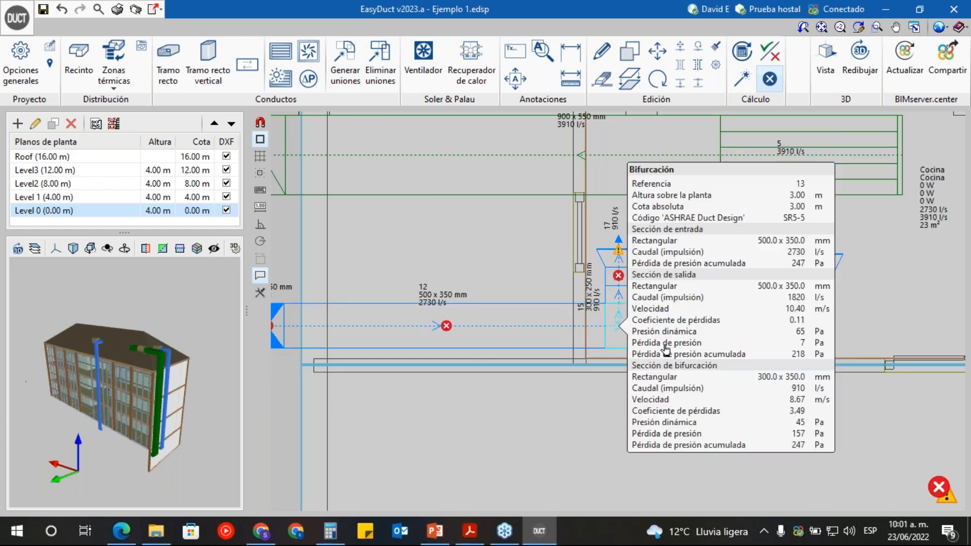
{"action": "middle_click_drag", "start_coordinate": [646, 333], "coordinate": [527, 335]}
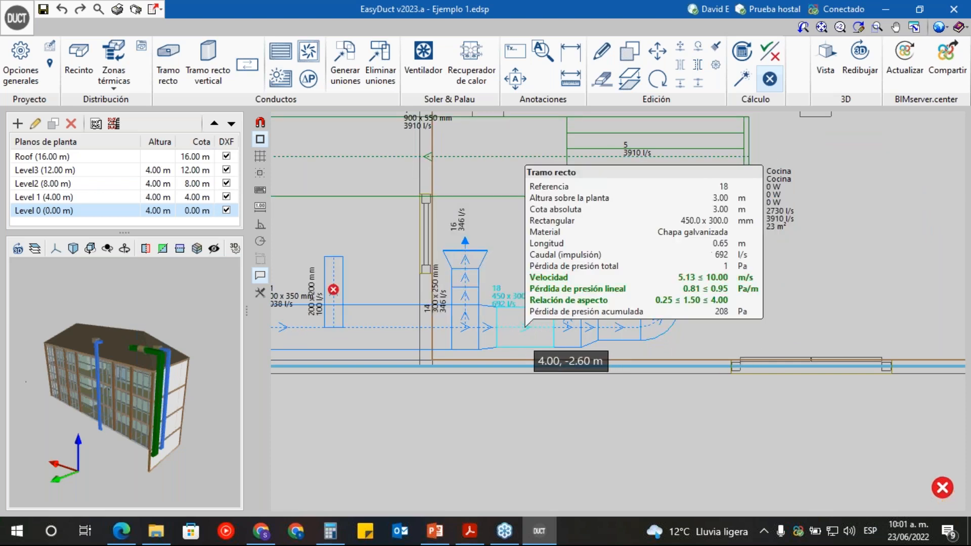
- Delete the unit with the unconnected intake at the end of the Roof plan's supply duct beside the extraction duct, and return to Level 0
{"action": "key", "text": "Page_Up"}
{"action": "scroll", "coordinate": [394, 360], "scroll_direction": "down", "scroll_amount": 4}
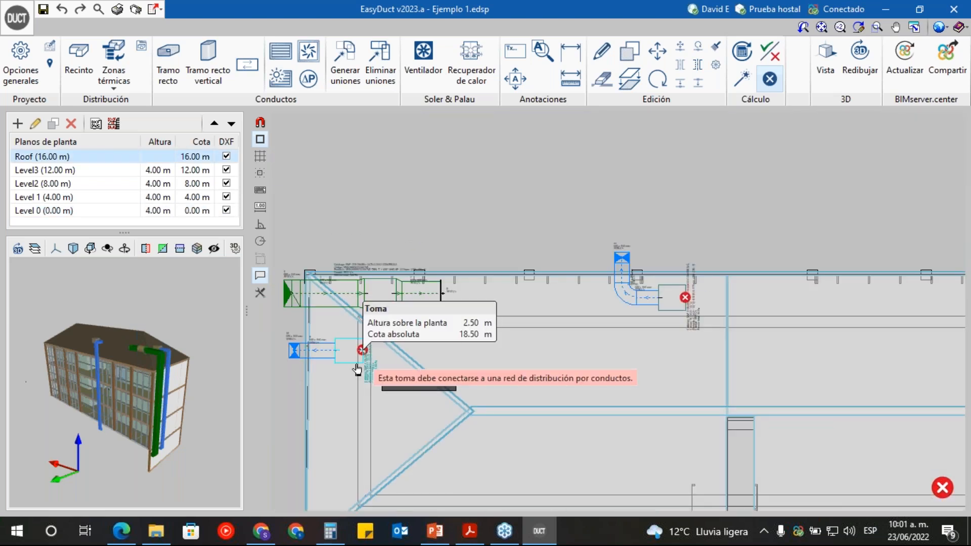
{"action": "left_click", "coordinate": [343, 365]}
{"action": "left_click", "coordinate": [348, 497]}
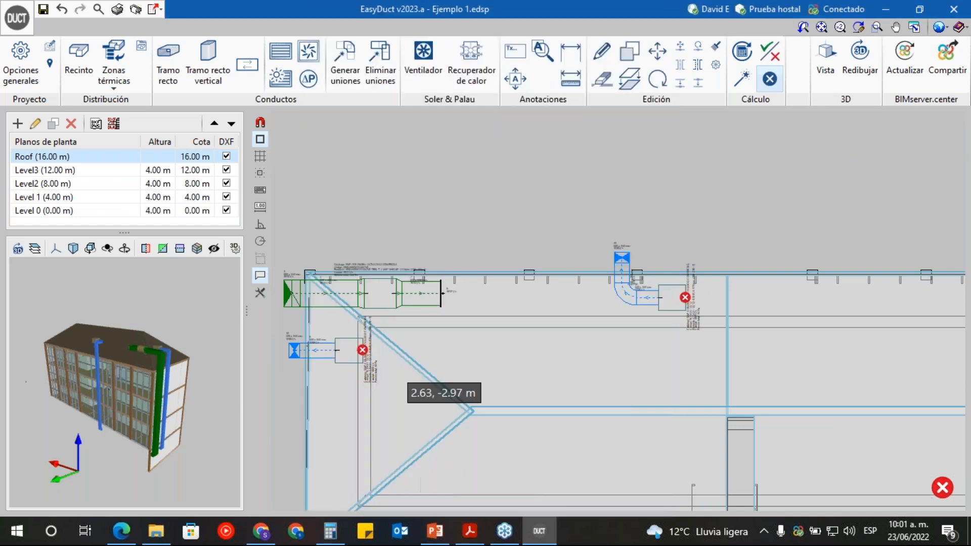
{"action": "left_click", "coordinate": [349, 354]}
{"action": "left_click", "coordinate": [390, 382]}
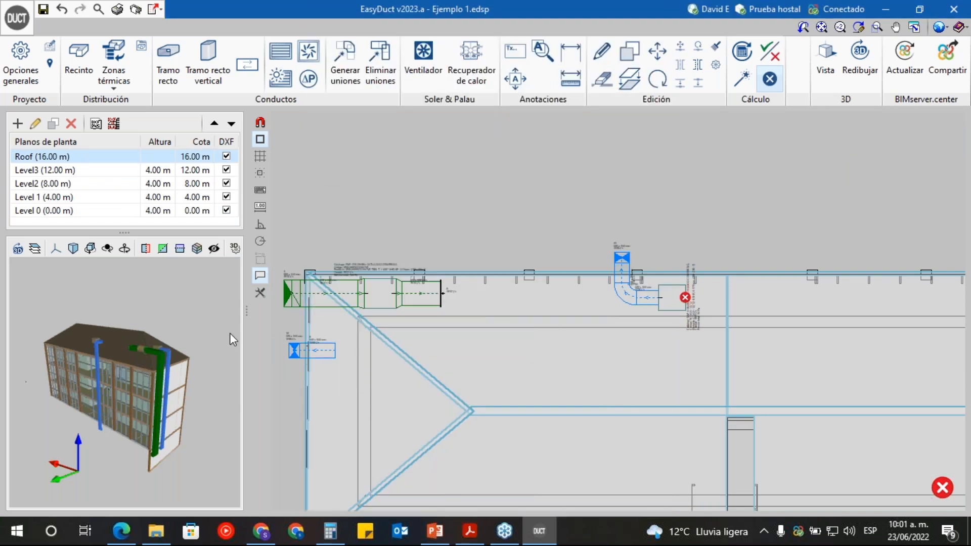
{"action": "left_click", "coordinate": [93, 210]}
{"action": "scroll", "coordinate": [364, 346], "scroll_direction": "up", "scroll_amount": 5}
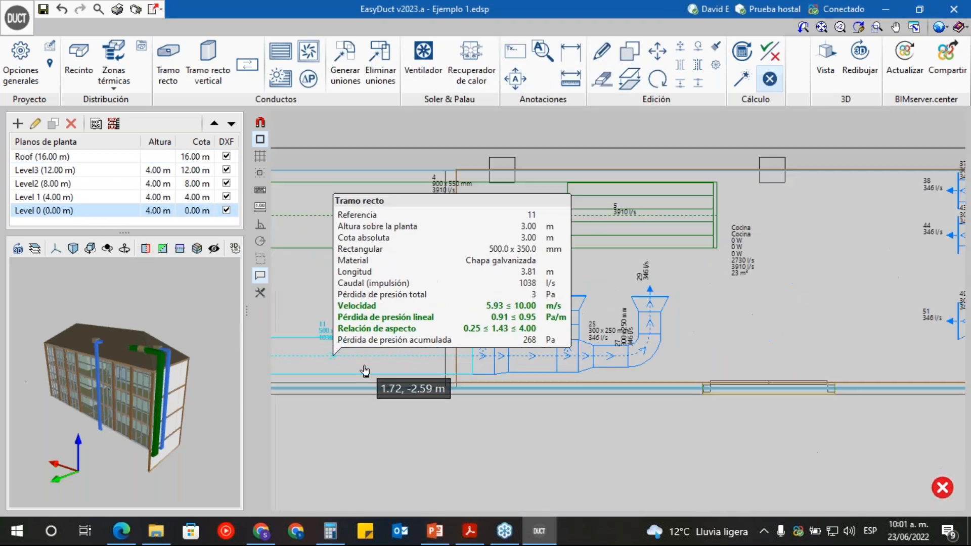
{"action": "left_click", "coordinate": [177, 54]}
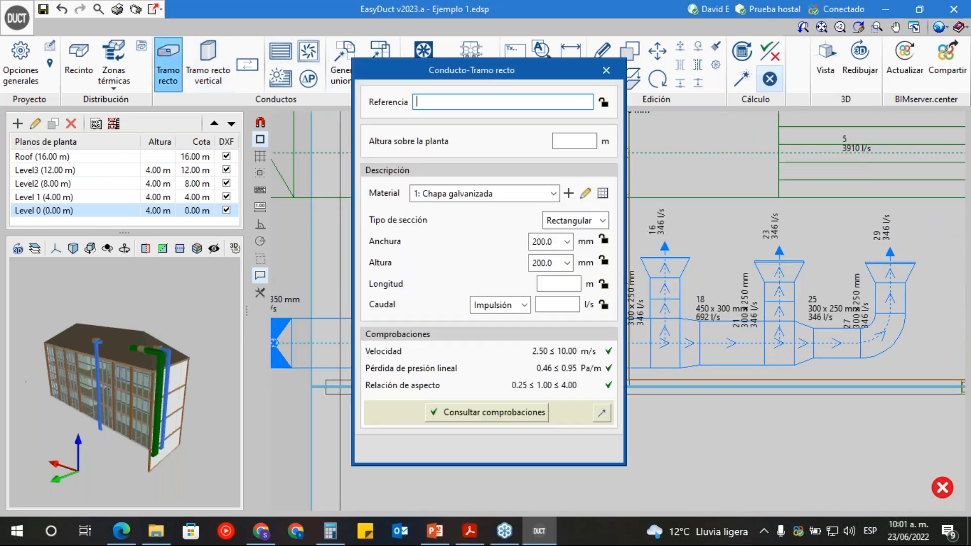
{"action": "left_click", "coordinate": [385, 452]}
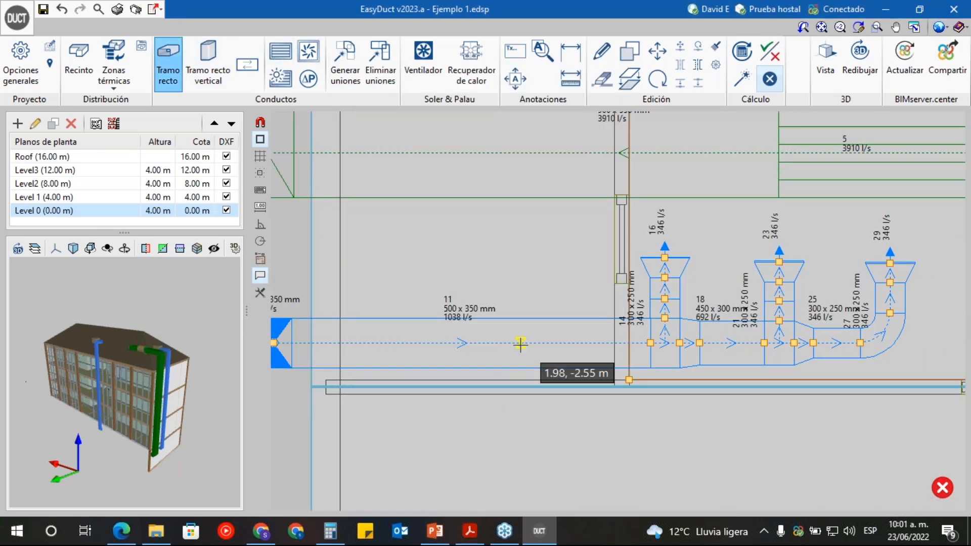
{"action": "left_click", "coordinate": [521, 344]}
{"action": "left_click", "coordinate": [521, 263]}
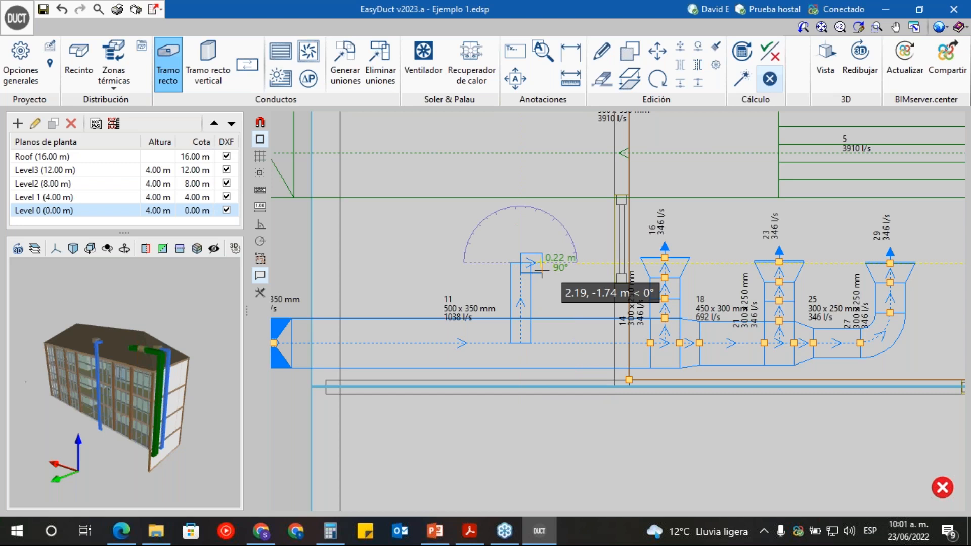
{"action": "key", "text": "Escape"}
- Draw a 200 x 200 mm straight supply branch with 100 l/s at 3.00 m height, perpendicular to the 500 x 350 mm supply duct
{"action": "left_click", "coordinate": [168, 66]}
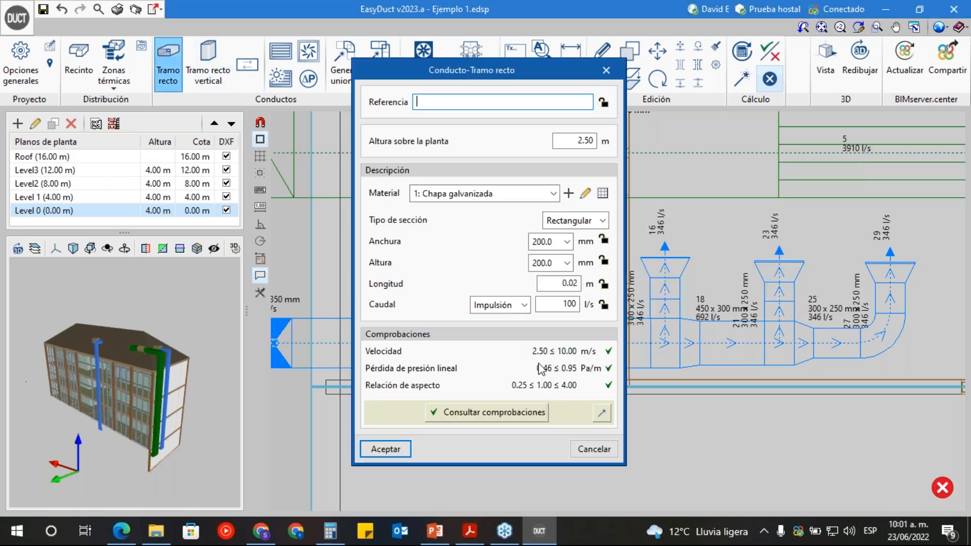
{"action": "key", "text": "Tab"}
{"action": "type", "text": "3"}
{"action": "left_click", "coordinate": [385, 449]}
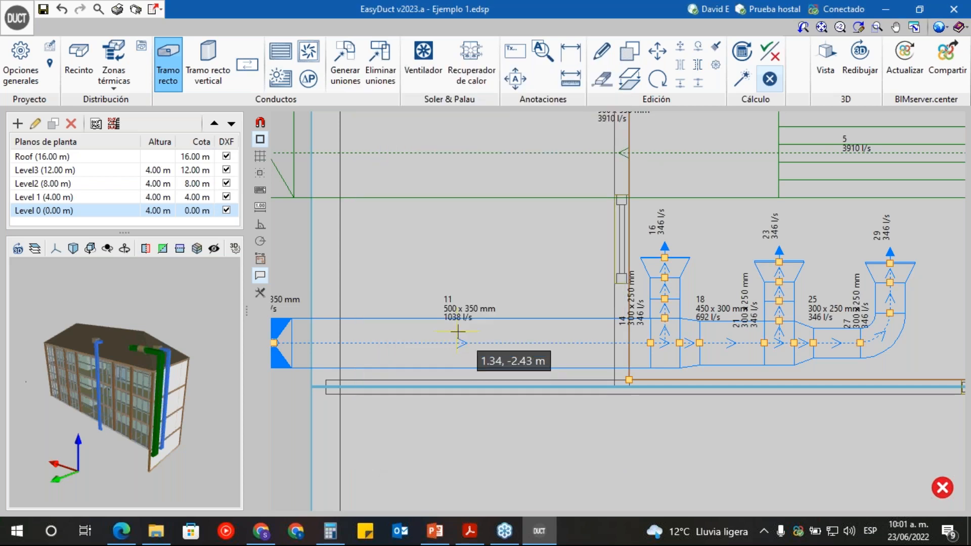
{"action": "left_click", "coordinate": [510, 343]}
{"action": "left_click", "coordinate": [509, 275]}
{"action": "key", "text": "Escape"}
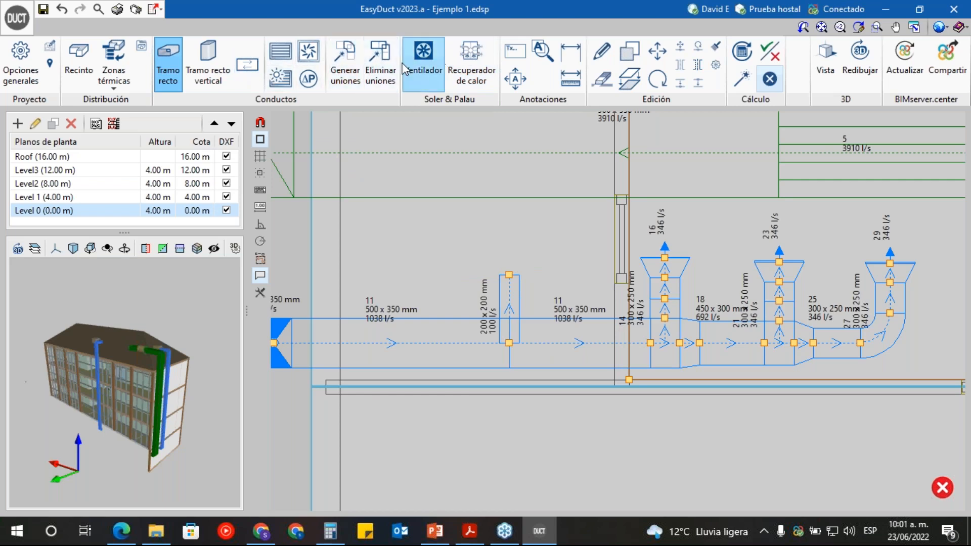
- Start a supply grille and import the Soler&Palau BDO 100 as its type
{"action": "left_click", "coordinate": [281, 51]}
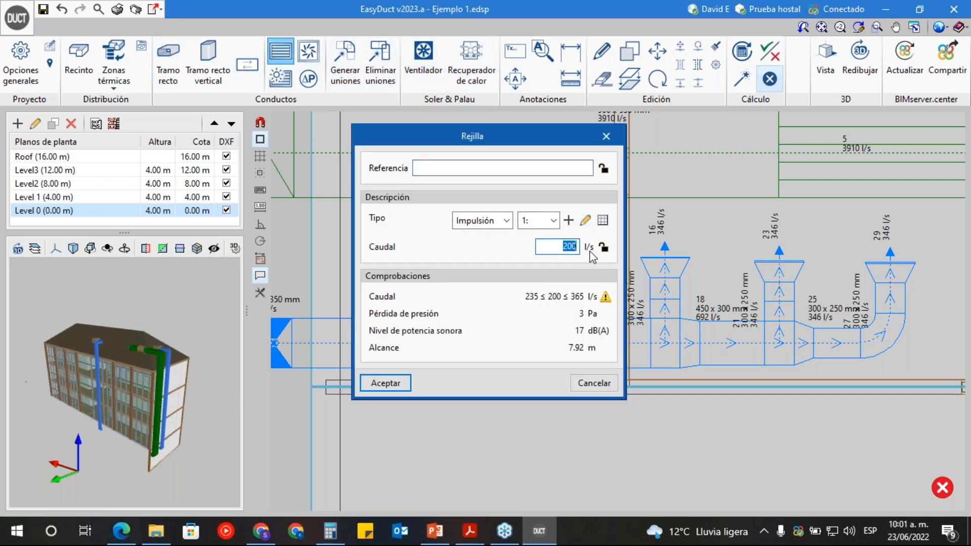
{"action": "left_click_drag", "start_coordinate": [478, 137], "coordinate": [266, 123]}
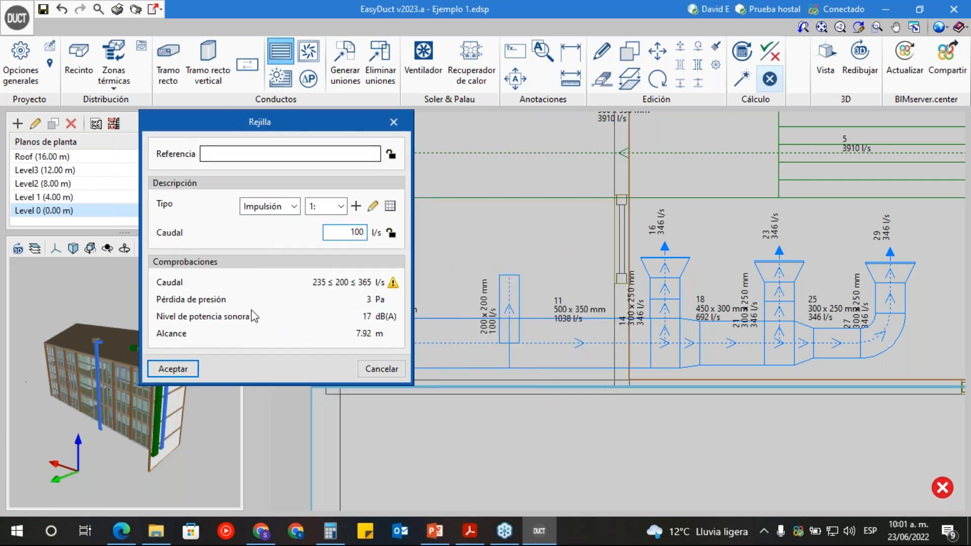
{"action": "left_click", "coordinate": [165, 369]}
{"action": "left_click", "coordinate": [297, 287]}
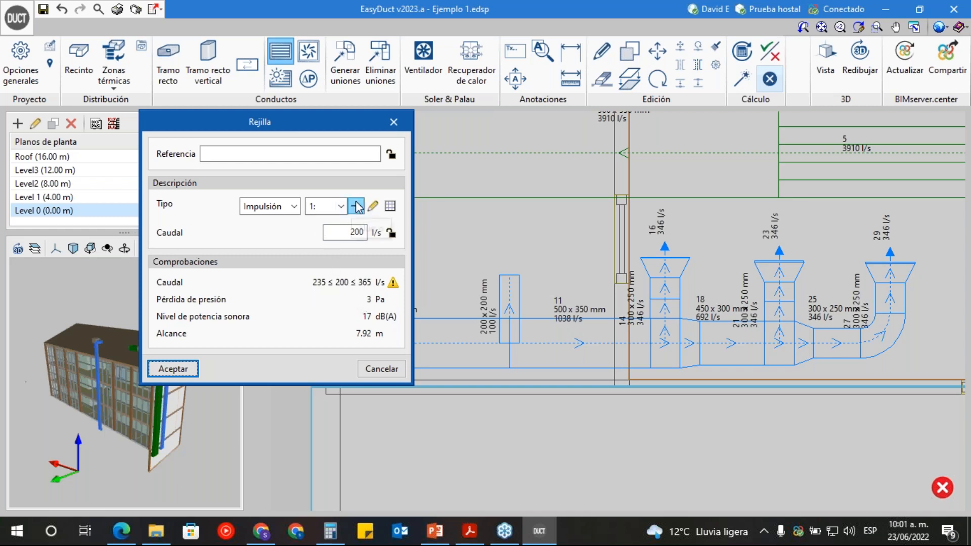
{"action": "left_click", "coordinate": [372, 206]}
{"action": "left_click", "coordinate": [418, 149]}
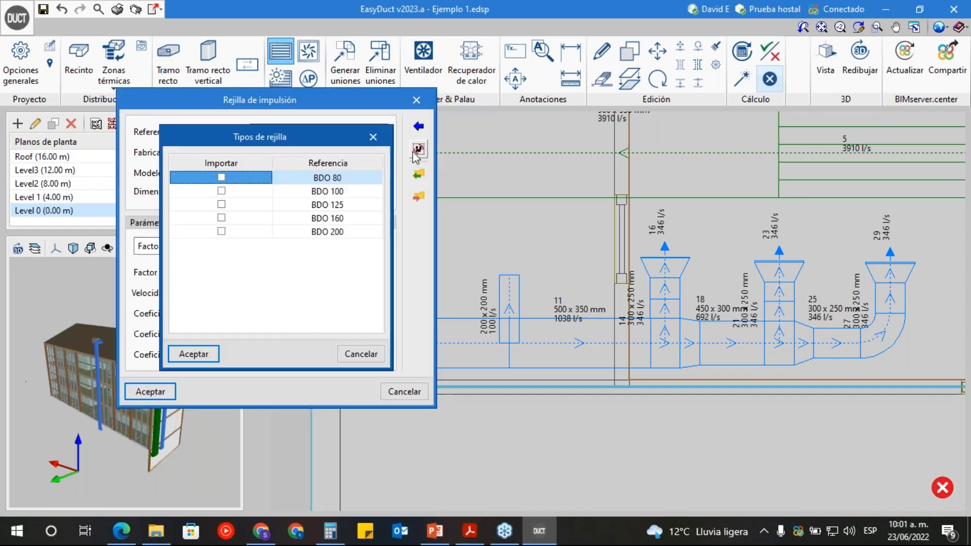
{"action": "left_click", "coordinate": [225, 195]}
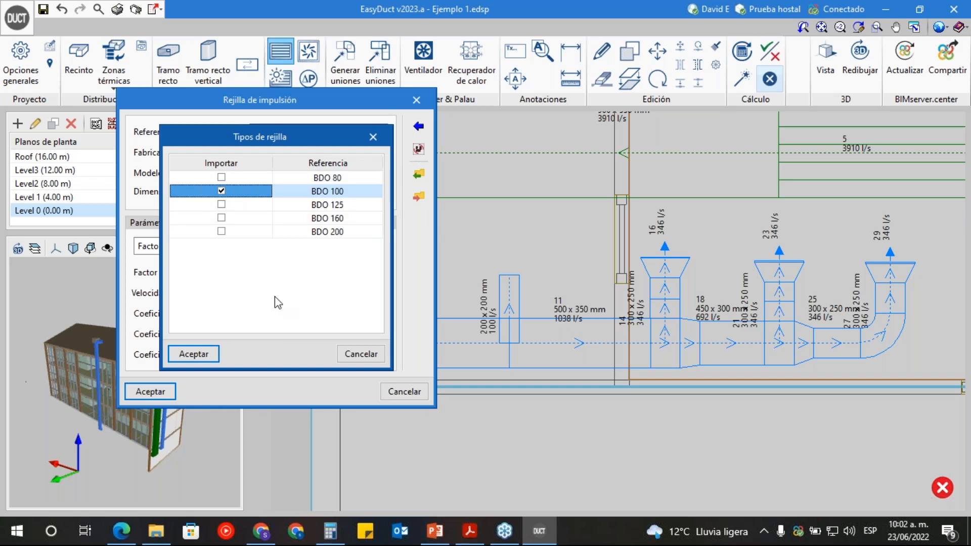
{"action": "left_click", "coordinate": [197, 354]}
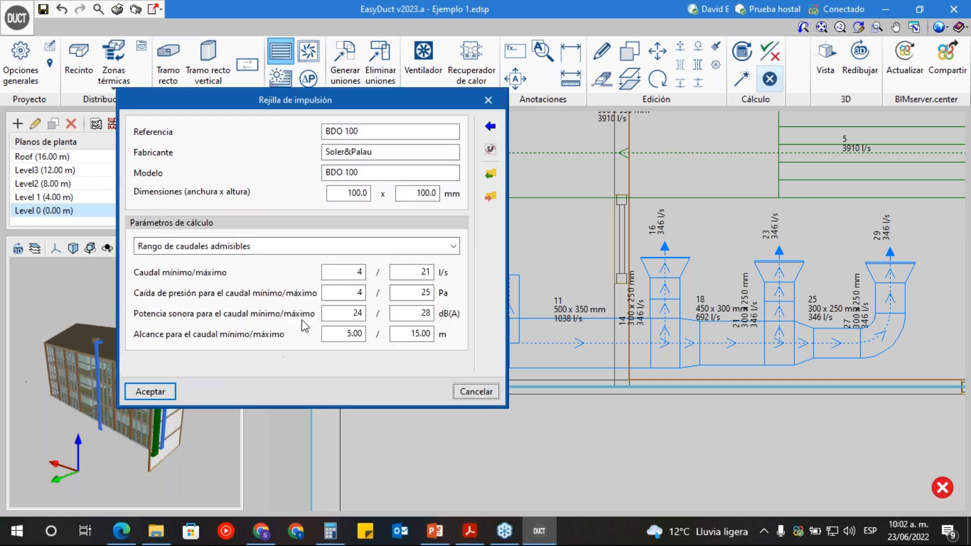
{"action": "left_click", "coordinate": [156, 391]}
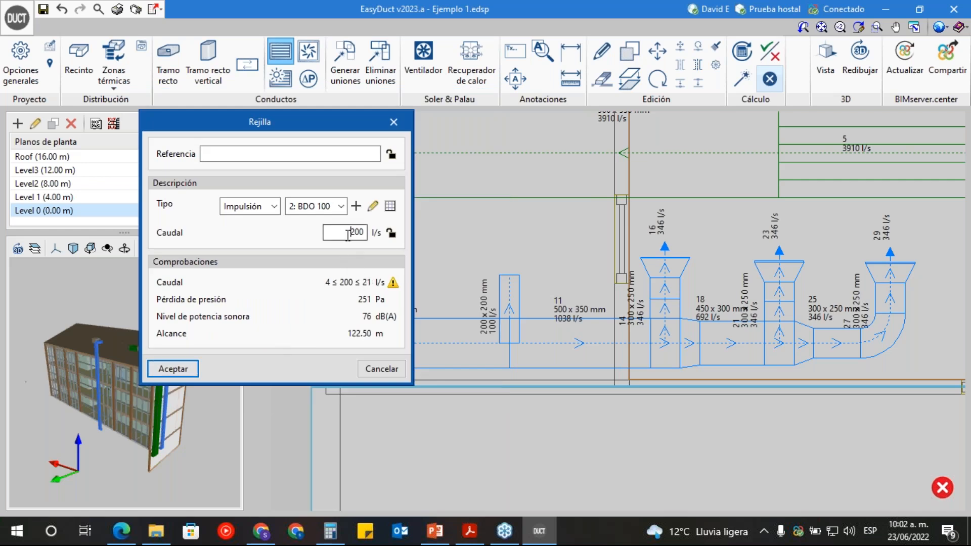
- Set the grille's flow to 21 l/s and place one grille at the end and one on the side of the 200 x 200 mm branch
{"action": "type", "text": "1"}
{"action": "left_click", "coordinate": [175, 369]}
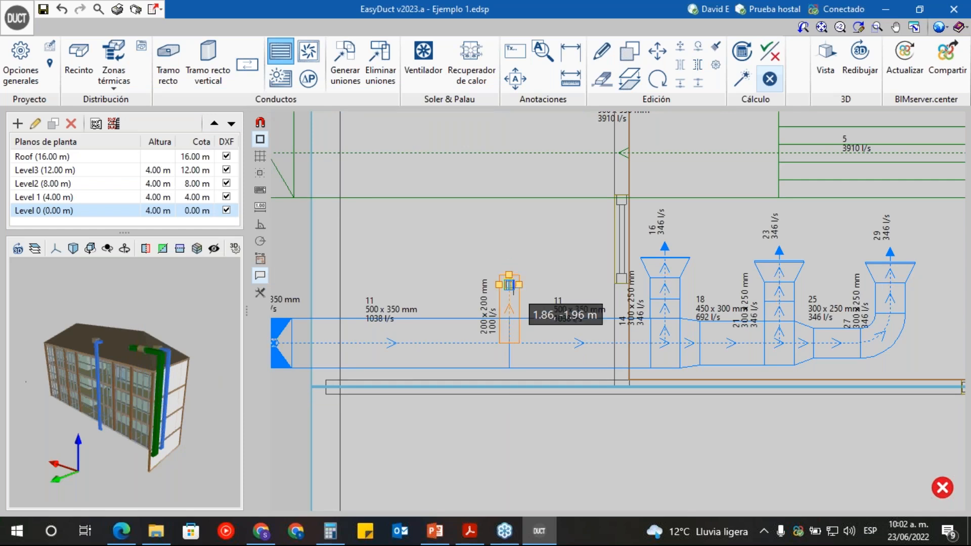
{"action": "left_click", "coordinate": [510, 273]}
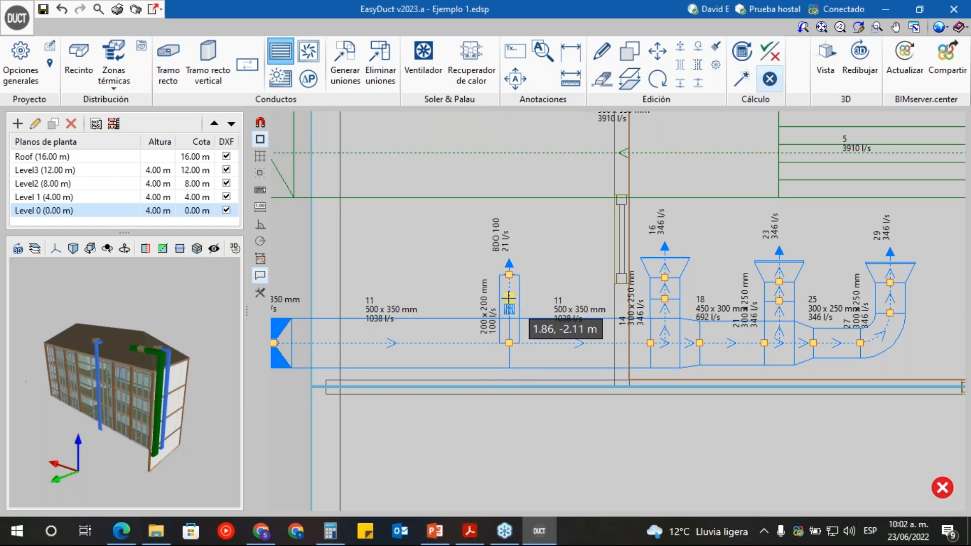
{"action": "left_click", "coordinate": [509, 287]}
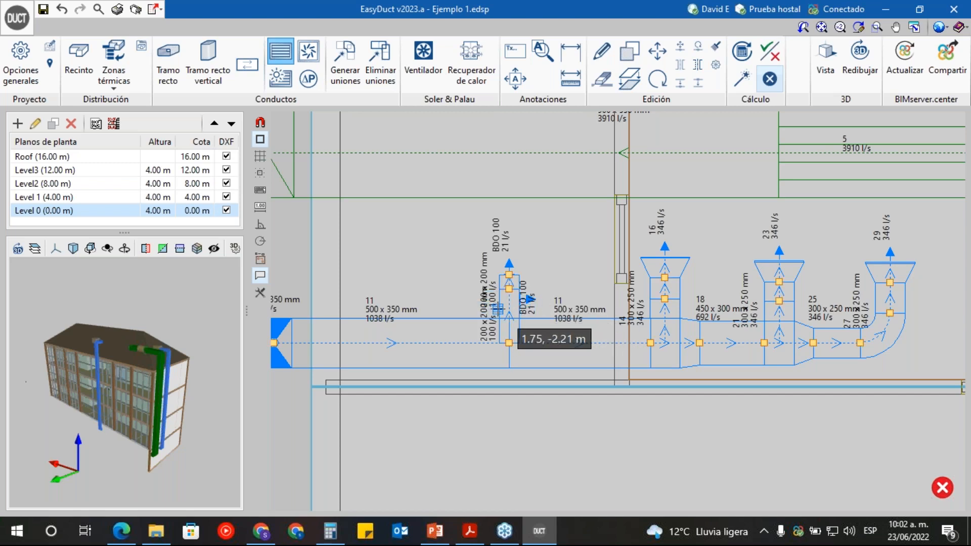
- Check the height, section and flow settings of the branch's lower straight duct
{"action": "scroll", "coordinate": [503, 311], "scroll_direction": "up", "scroll_amount": 2}
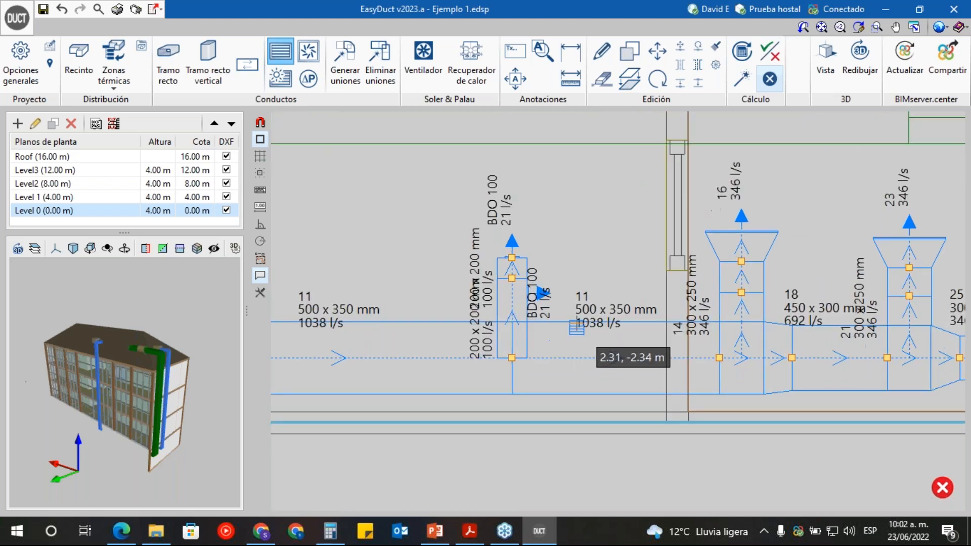
{"action": "right_click", "coordinate": [499, 304]}
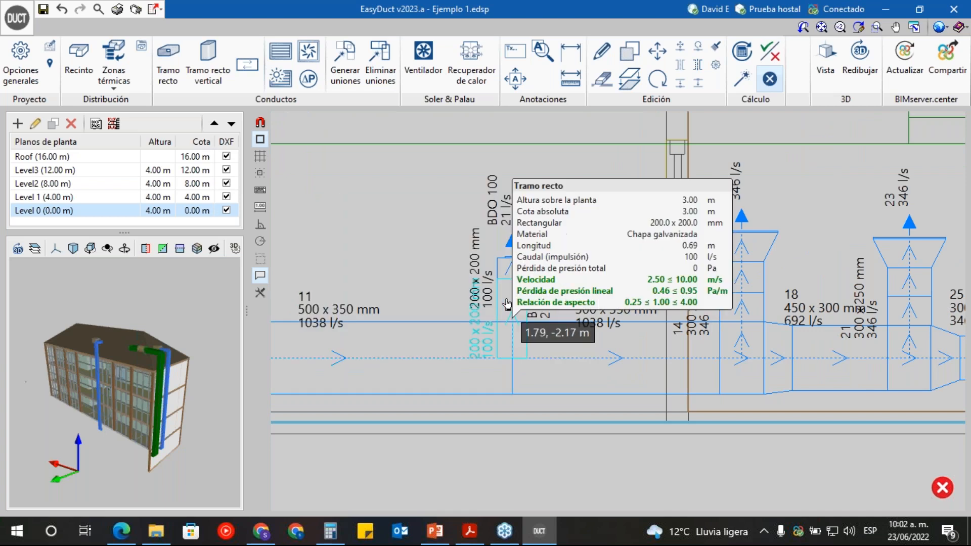
{"action": "left_click", "coordinate": [510, 325]}
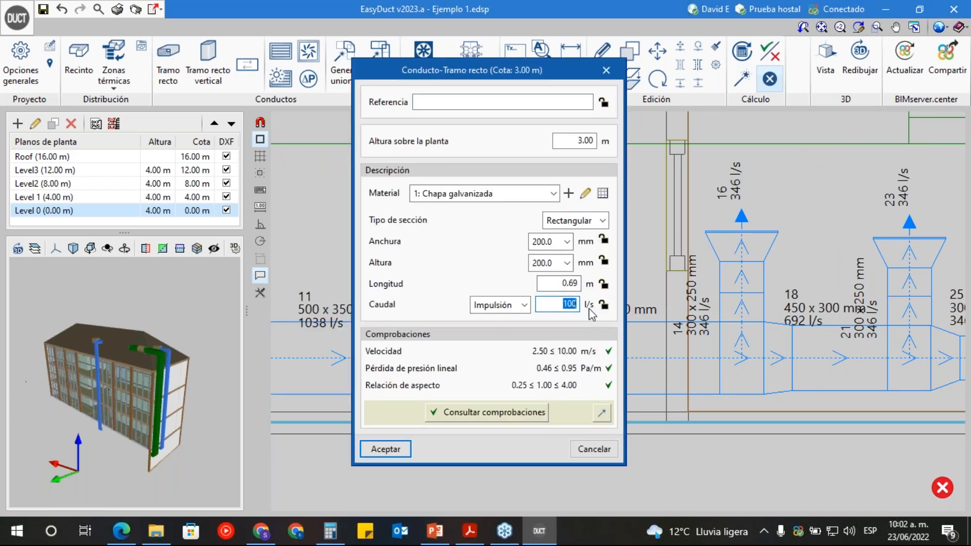
{"action": "key", "text": "Return"}
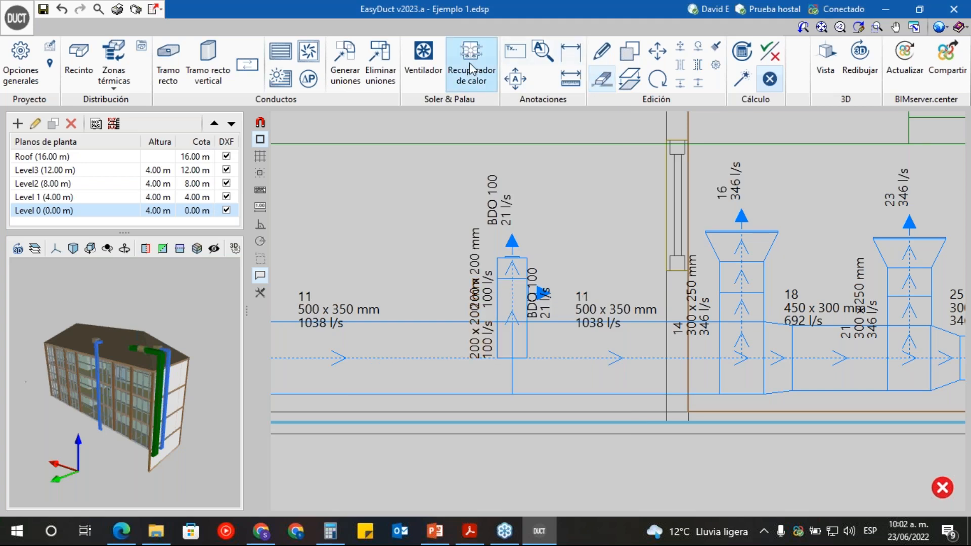
- Generate the joints between the branch and the supply network, and update the calculation results
{"action": "left_click", "coordinate": [341, 64]}
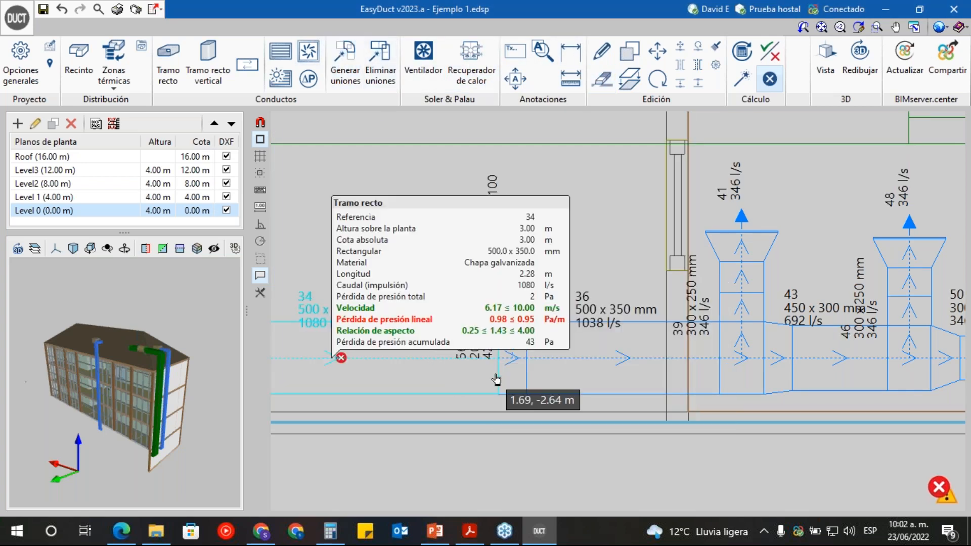
{"action": "left_click", "coordinate": [742, 52]}
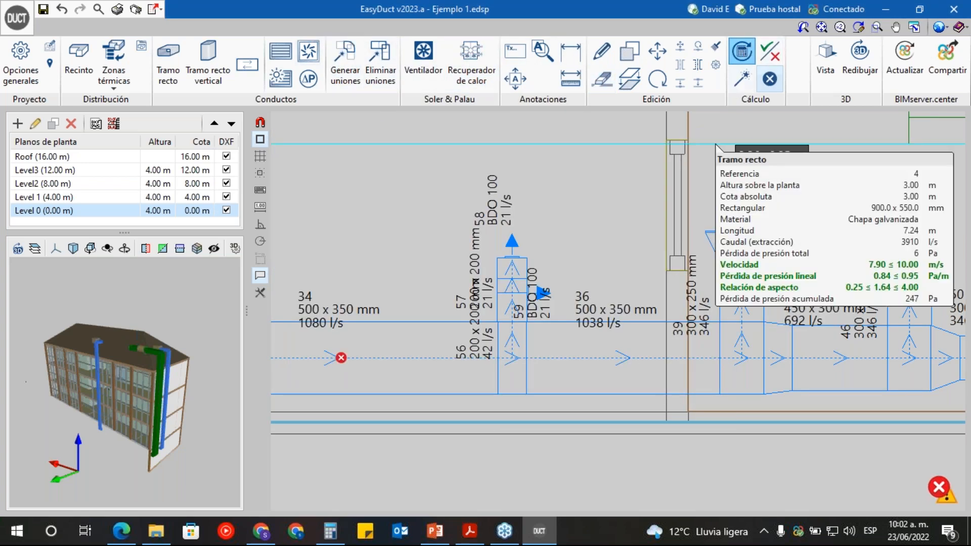
{"action": "scroll", "coordinate": [521, 406], "scroll_direction": "down", "scroll_amount": 4}
{"action": "scroll", "coordinate": [438, 387], "scroll_direction": "up", "scroll_amount": 5}
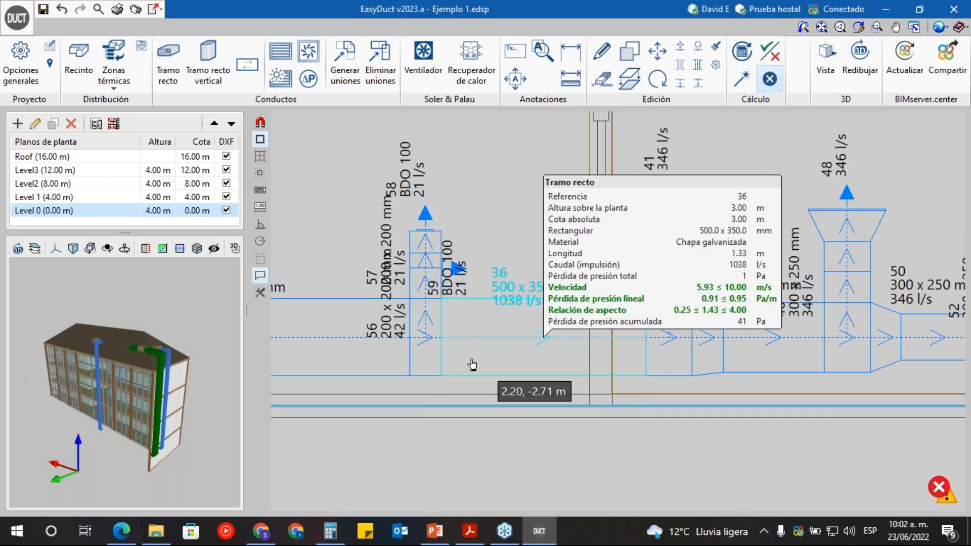
- Try the automatic sizing of the duct network, examine the ducts around the new branch, and undo the sizing
{"action": "left_click", "coordinate": [743, 76]}
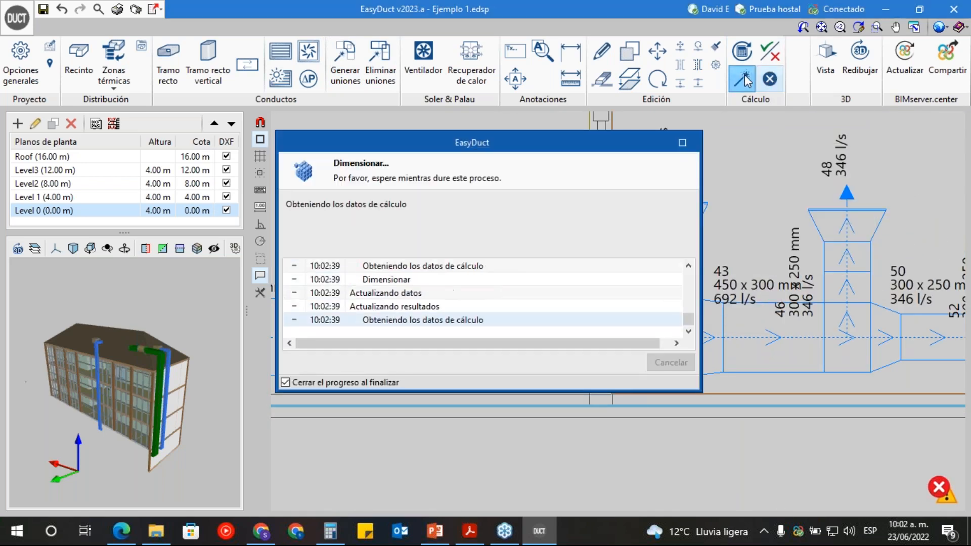
{"action": "scroll", "coordinate": [412, 314], "scroll_direction": "down", "scroll_amount": 5}
{"action": "scroll", "coordinate": [424, 335], "scroll_direction": "up", "scroll_amount": 5}
{"action": "middle_click_drag", "start_coordinate": [493, 359], "coordinate": [514, 418]}
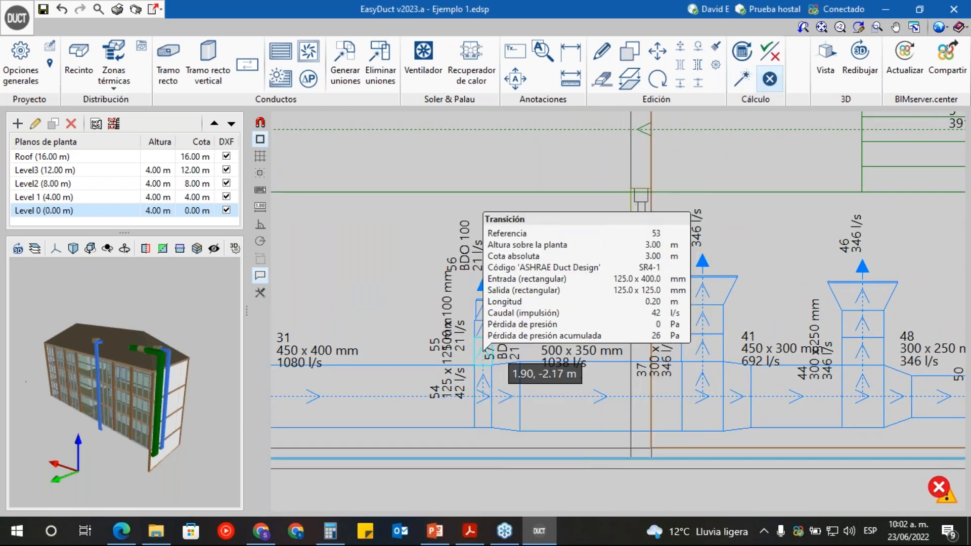
{"action": "scroll", "coordinate": [544, 364], "scroll_direction": "down", "scroll_amount": 2}
{"action": "middle_click_drag", "start_coordinate": [588, 403], "coordinate": [515, 422]}
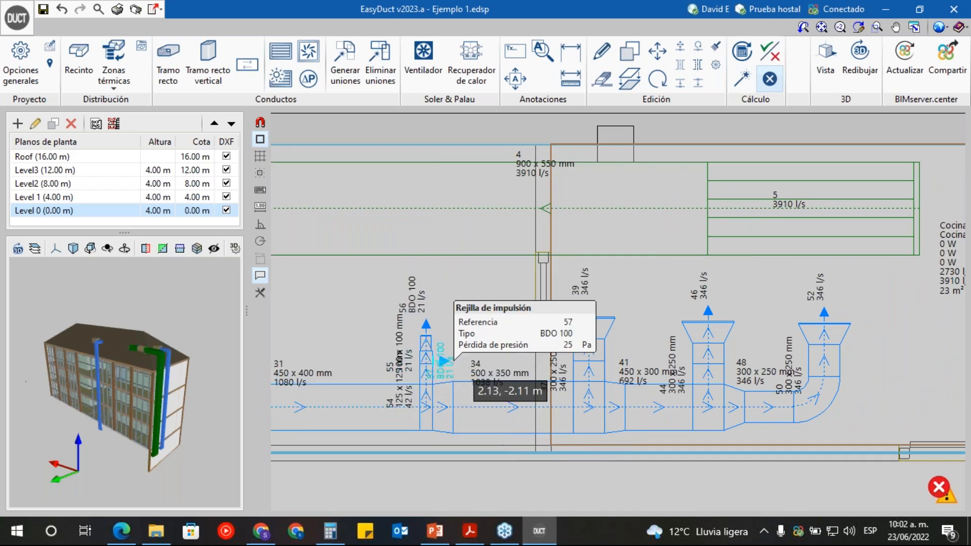
{"action": "key", "text": "ctrl+z"}
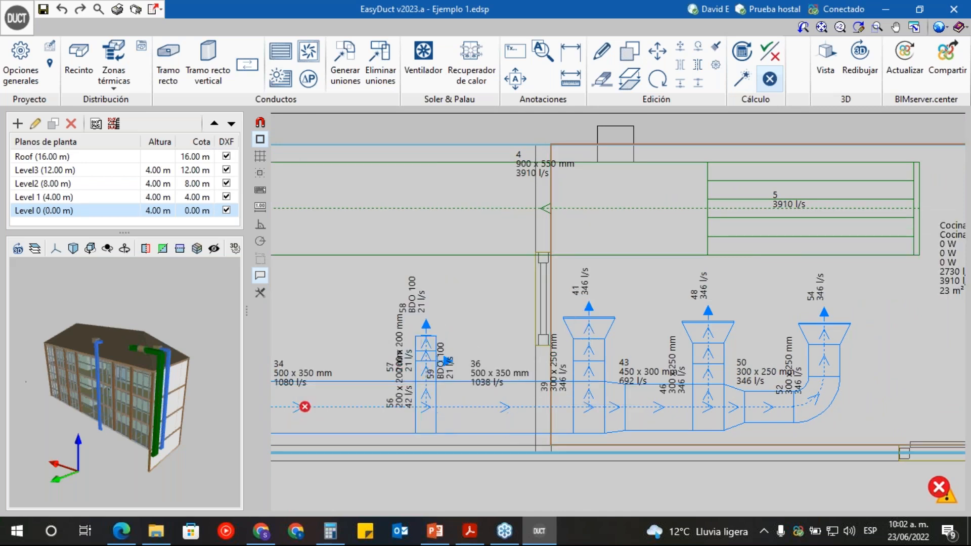
- Undo the joints and grilles added to the kitchen supply branch, and delete the 200 x 200 mm branch duct
{"action": "key", "text": "ctrl+z"}
{"action": "key", "text": "ctrl+z"}
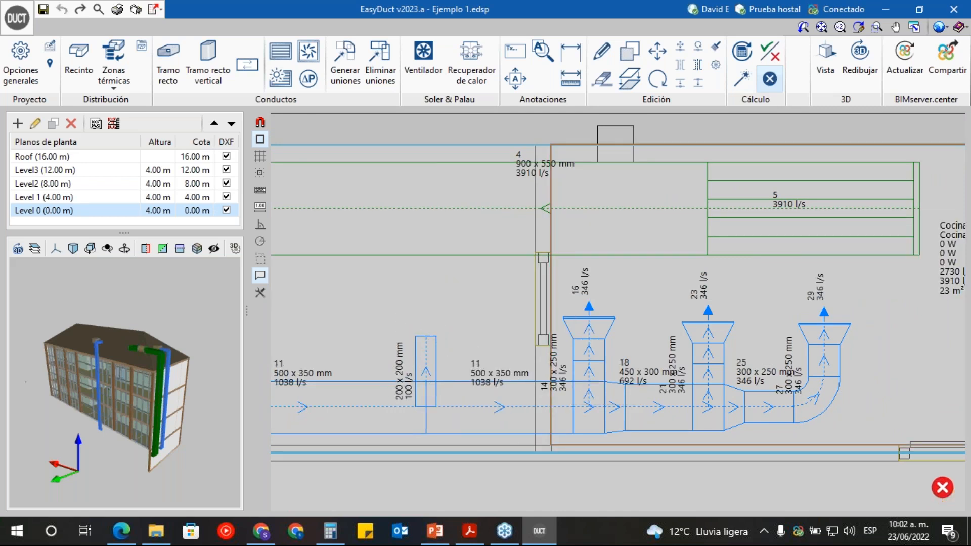
{"action": "left_click", "coordinate": [429, 360]}
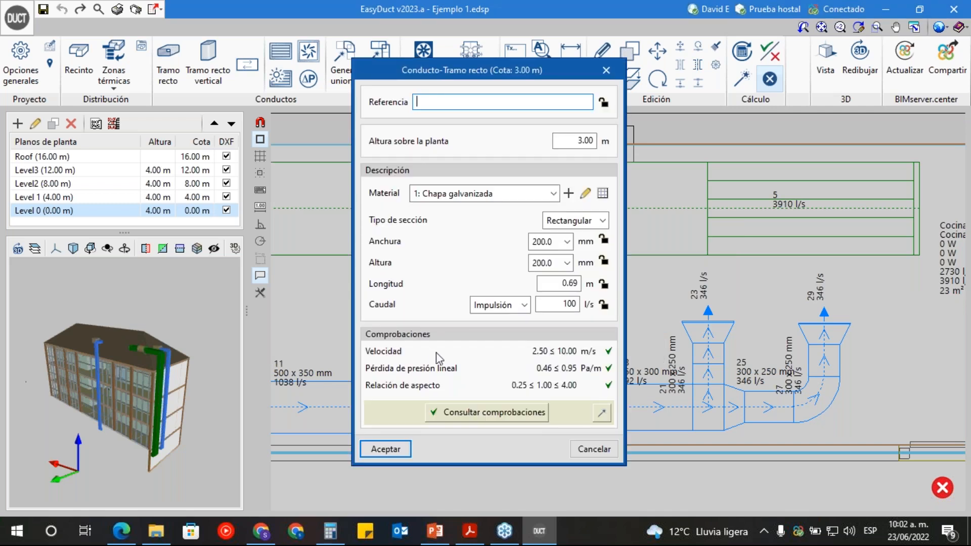
{"action": "left_click", "coordinate": [573, 452]}
{"action": "right_click", "coordinate": [429, 360]}
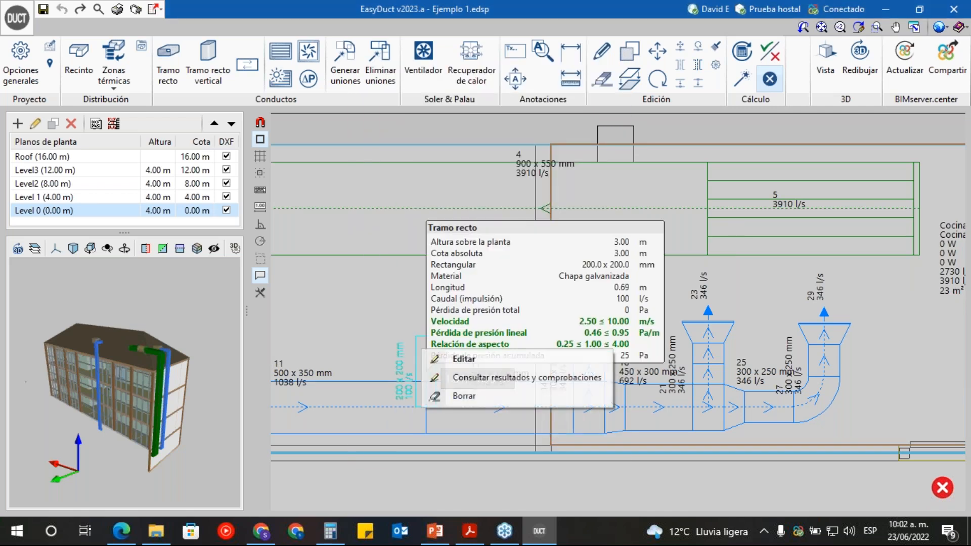
{"action": "left_click", "coordinate": [447, 397]}
{"action": "scroll", "coordinate": [607, 409], "scroll_direction": "down", "scroll_amount": 6}
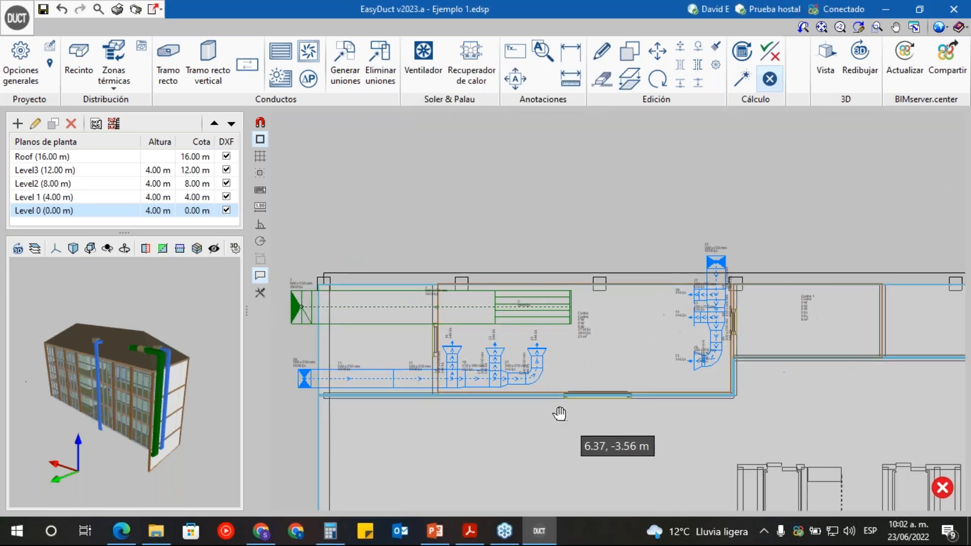
{"action": "scroll", "coordinate": [611, 384], "scroll_direction": "up", "scroll_amount": 5}
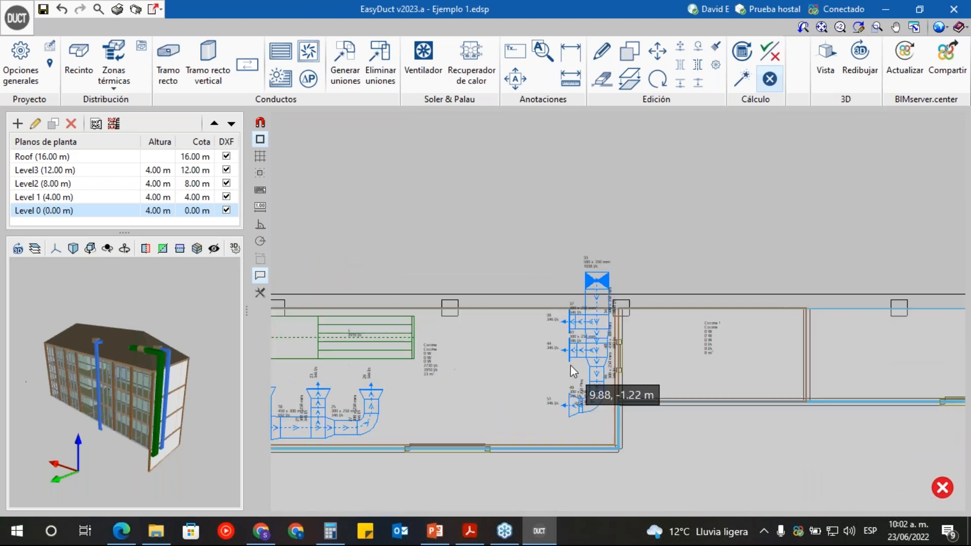
- On Level 1, draw a 200 x 200 mm extraction straight duct at 2.50 m height, carrying 100 l/s, horizontally from the extraction riser into the building
{"action": "scroll", "coordinate": [586, 401], "scroll_direction": "down", "scroll_amount": 5}
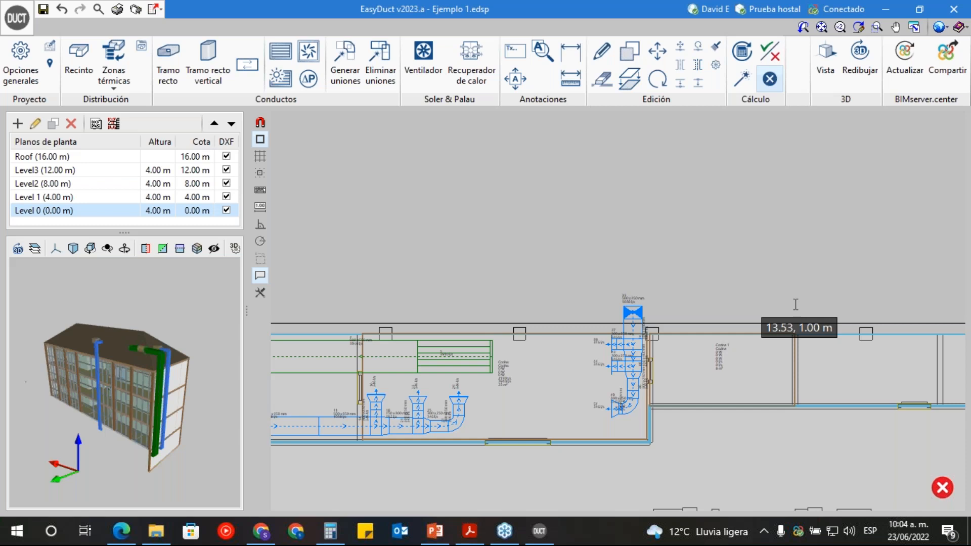
{"action": "left_click", "coordinate": [433, 16]}
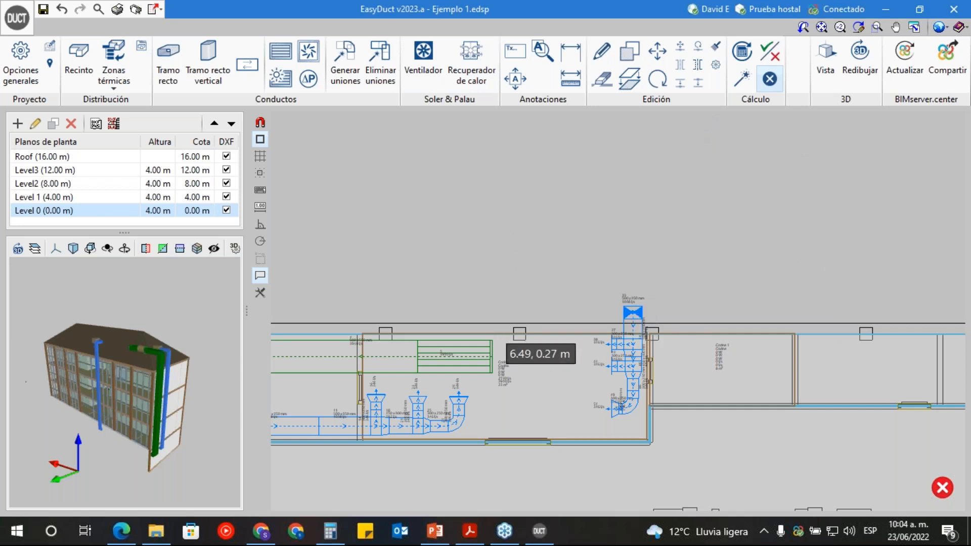
{"action": "scroll", "coordinate": [384, 402], "scroll_direction": "down", "scroll_amount": 4}
{"action": "scroll", "coordinate": [404, 374], "scroll_direction": "down", "scroll_amount": 2}
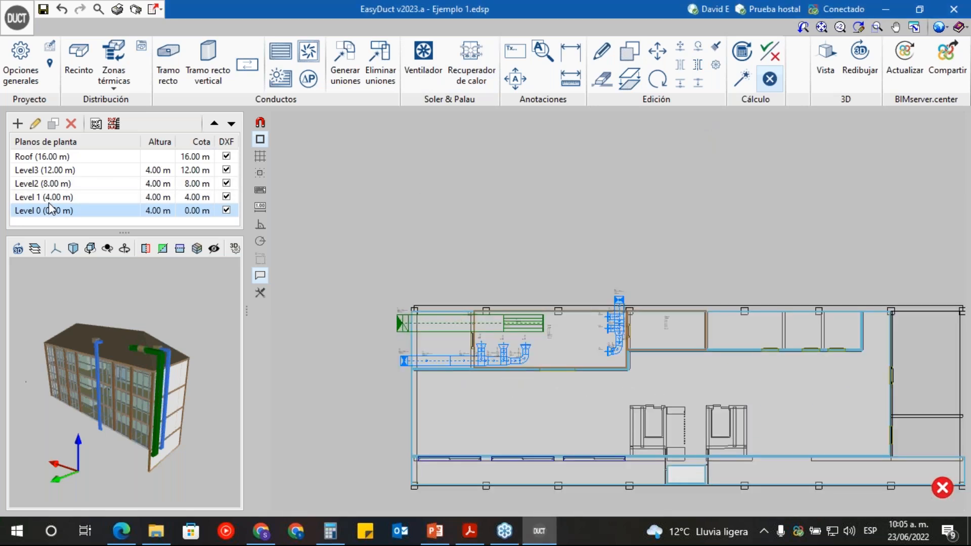
{"action": "left_click", "coordinate": [53, 198]}
{"action": "scroll", "coordinate": [444, 339], "scroll_direction": "up", "scroll_amount": 3}
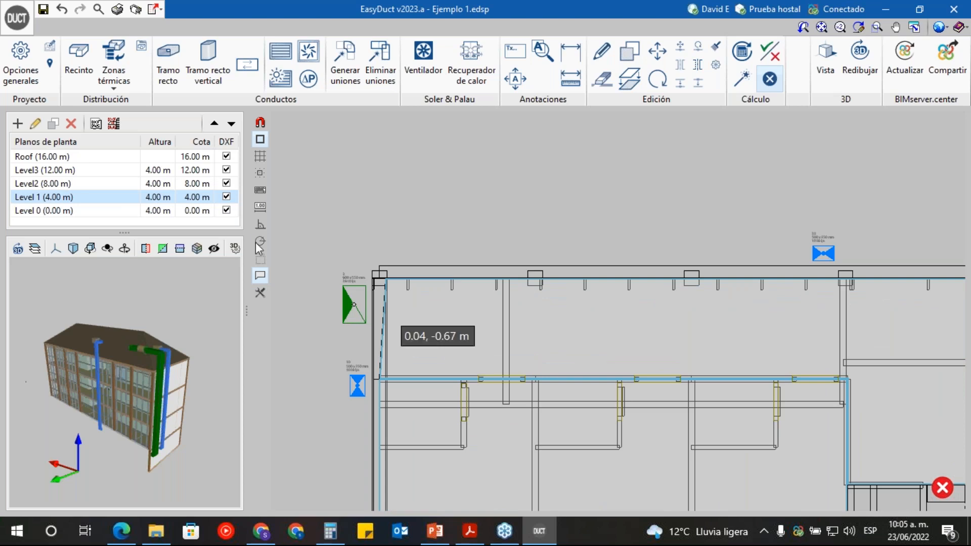
{"action": "left_click", "coordinate": [167, 55]}
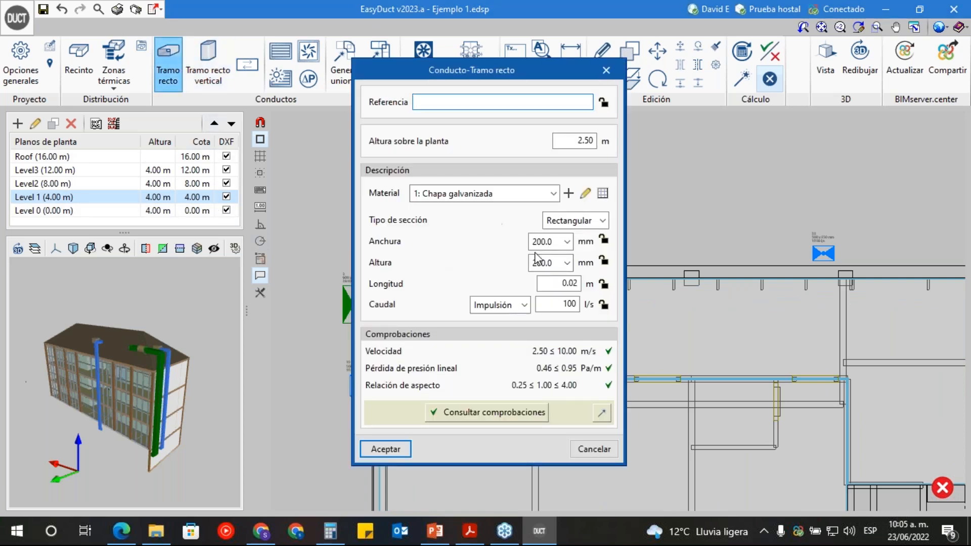
{"action": "left_click", "coordinate": [524, 306]}
{"action": "left_click", "coordinate": [493, 334]}
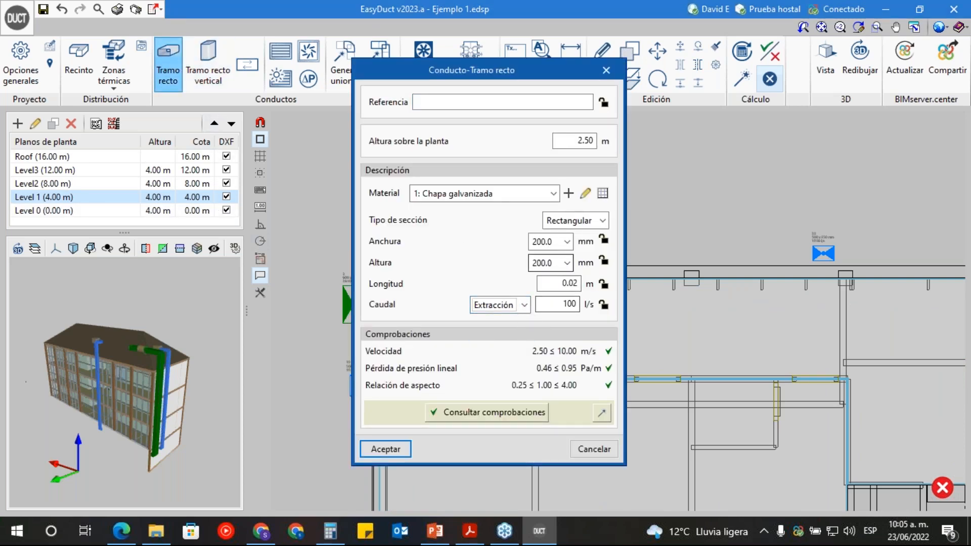
{"action": "left_click", "coordinate": [386, 448]}
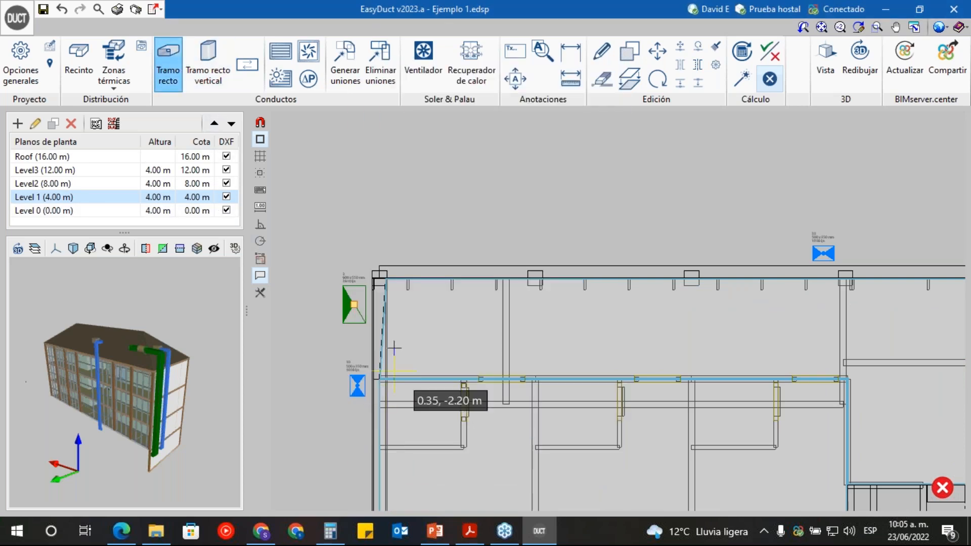
{"action": "left_click", "coordinate": [355, 305]}
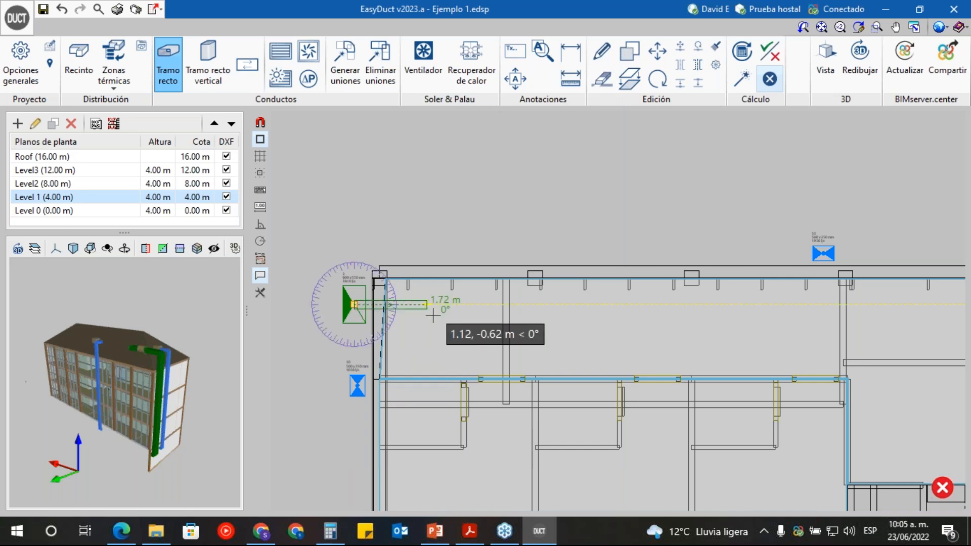
{"action": "left_click", "coordinate": [486, 314]}
- Reverse the flow direction of the new Level 1 duct so it runs towards the riser, and generate the joints
{"action": "left_click", "coordinate": [247, 64]}
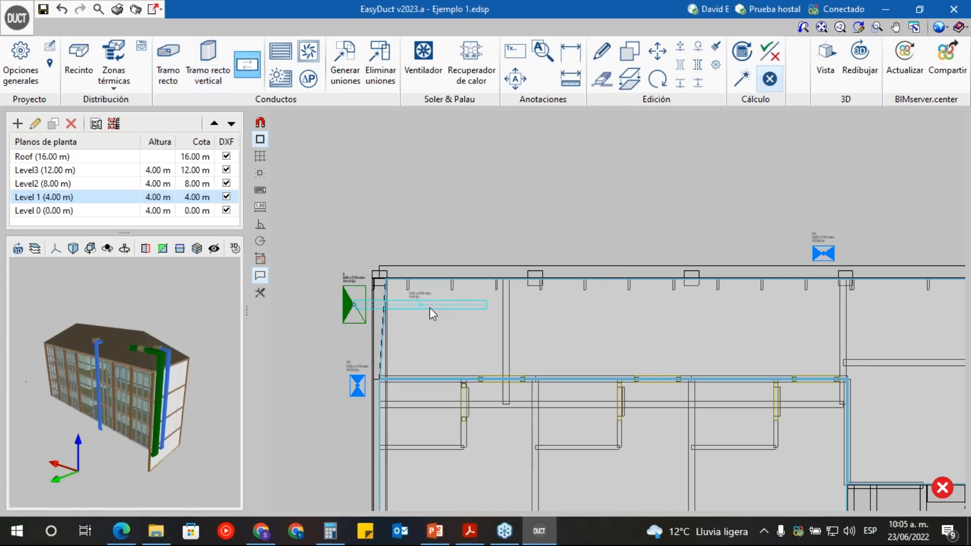
{"action": "scroll", "coordinate": [399, 309], "scroll_direction": "up", "scroll_amount": 3}
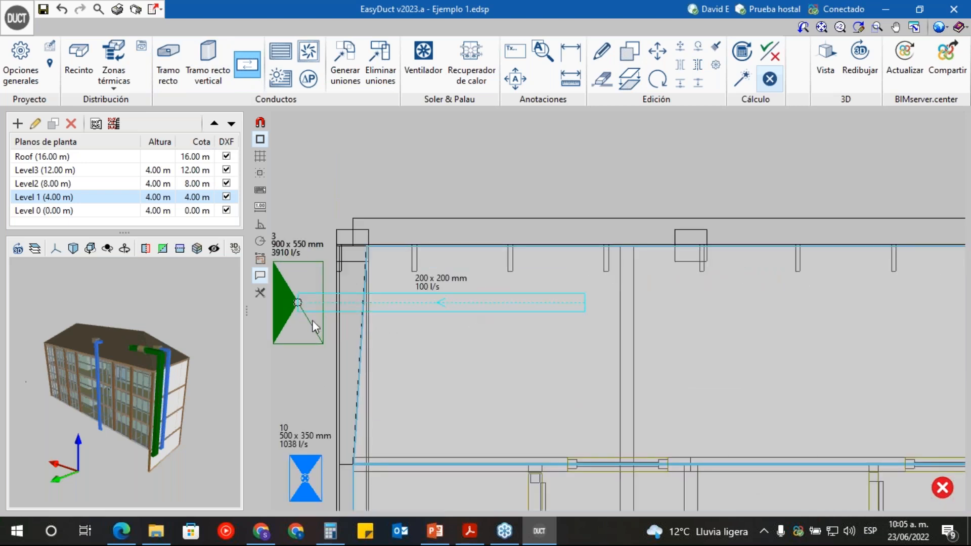
{"action": "scroll", "coordinate": [424, 338], "scroll_direction": "down", "scroll_amount": 3}
{"action": "left_click", "coordinate": [344, 54]}
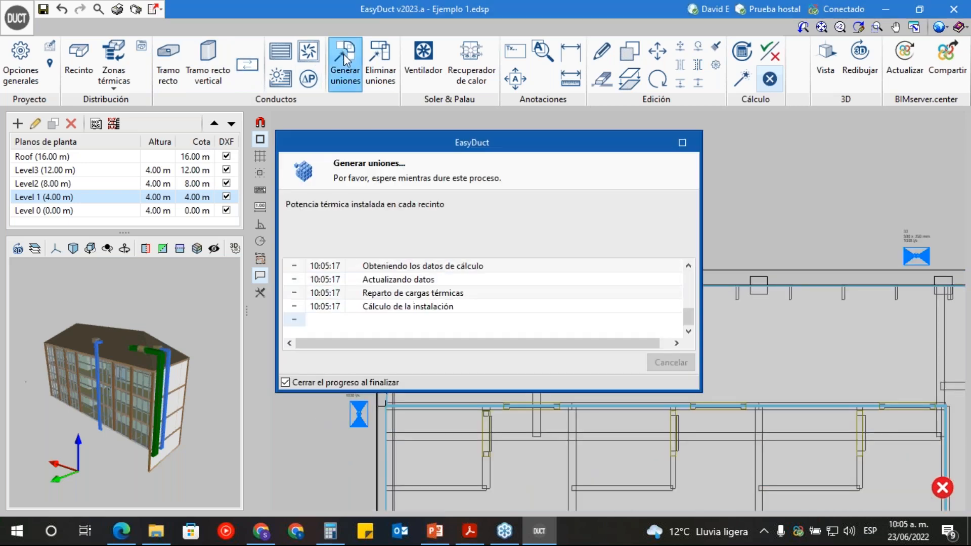
{"action": "scroll", "coordinate": [495, 303], "scroll_direction": "up", "scroll_amount": 2}
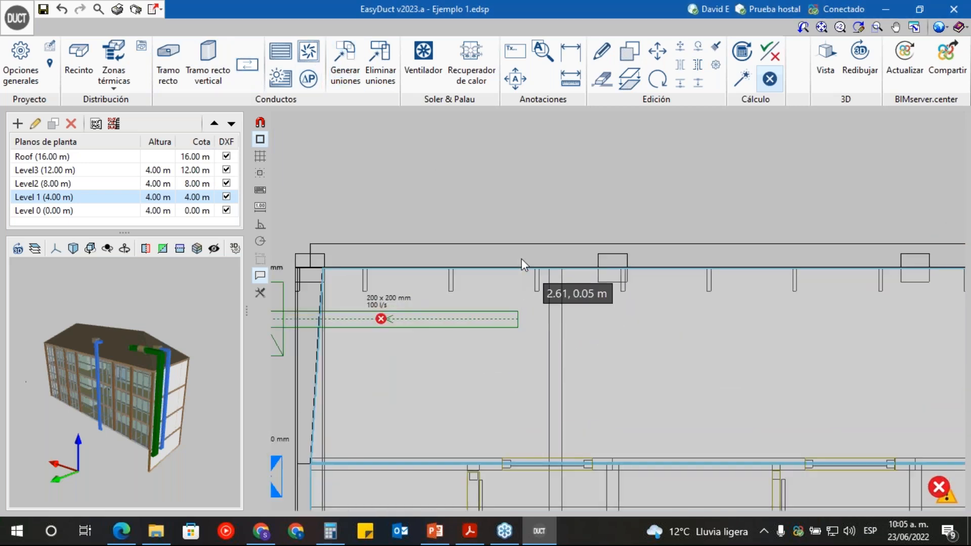
{"action": "scroll", "coordinate": [506, 263], "scroll_direction": "up", "scroll_amount": 2}
- Set up an extraction grille and add the Soler&Palau BDO 200 model, 200 x 200 mm, as its type
{"action": "left_click", "coordinate": [280, 51]}
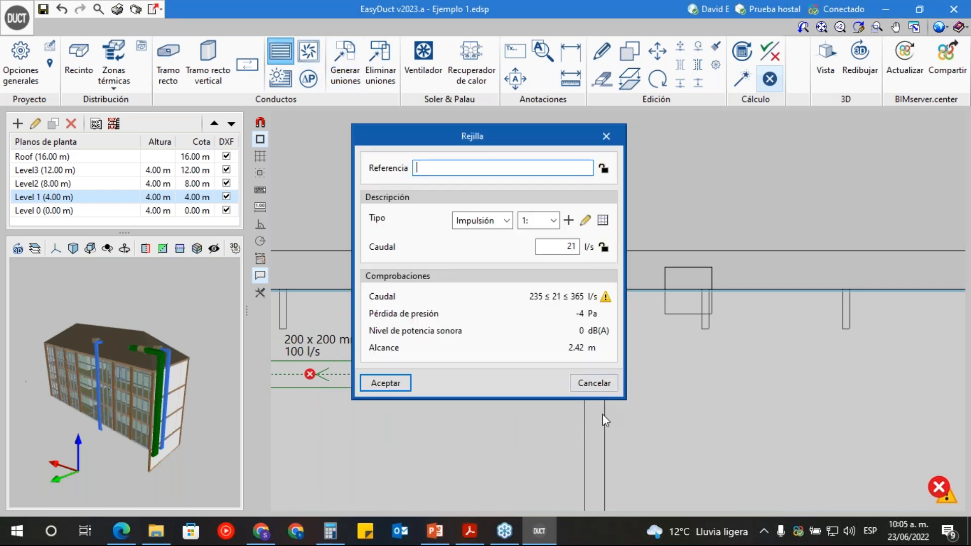
{"action": "left_click", "coordinate": [506, 221]}
{"action": "left_click", "coordinate": [494, 257]}
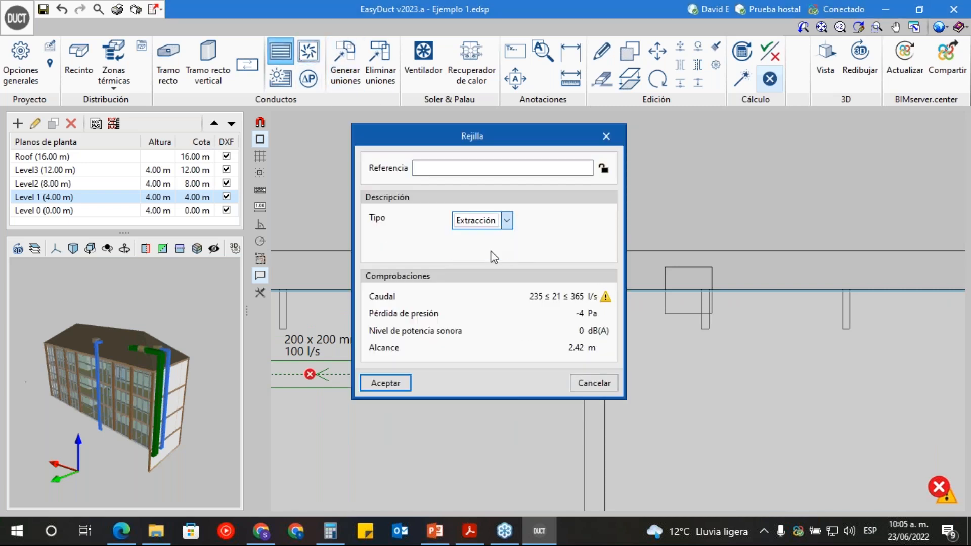
{"action": "double_click", "coordinate": [557, 247]}
{"action": "type", "text": "100"}
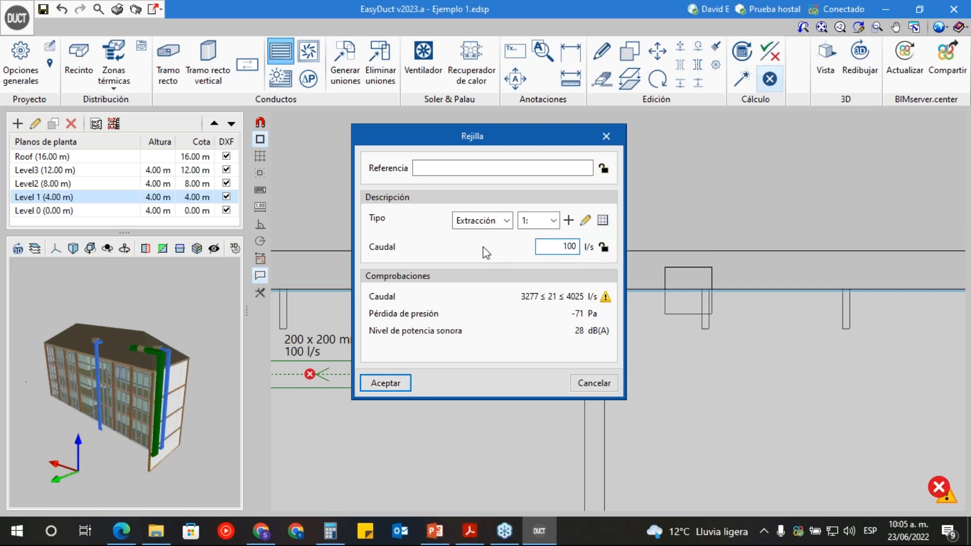
{"action": "left_click", "coordinate": [568, 221]}
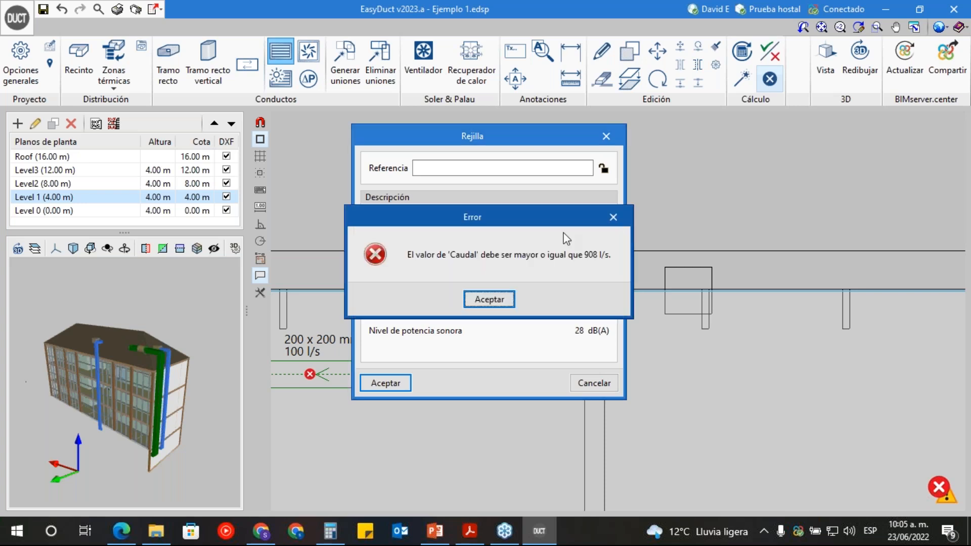
{"action": "left_click", "coordinate": [610, 220]}
{"action": "left_click", "coordinate": [631, 173]}
{"action": "left_click", "coordinate": [528, 246]}
{"action": "left_click", "coordinate": [434, 245]}
{"action": "left_click", "coordinate": [412, 368]}
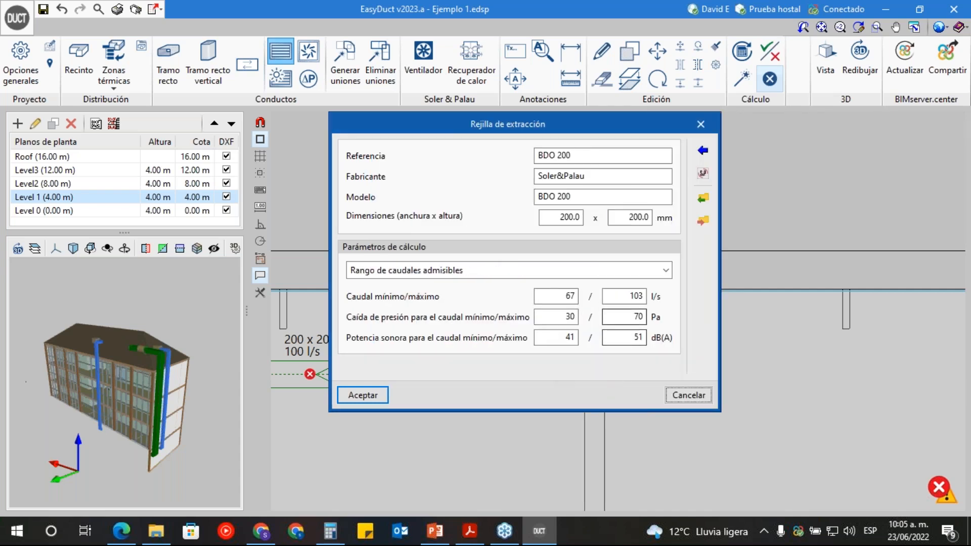
{"action": "left_click", "coordinate": [365, 395]}
- Set the BDO 200 extraction grille's flow to 100 l/s and place it at the free end of the Level 1 duct
{"action": "left_click", "coordinate": [383, 384]}
{"action": "left_click", "coordinate": [489, 300]}
{"action": "double_click", "coordinate": [566, 247]}
{"action": "type", "text": "100"}
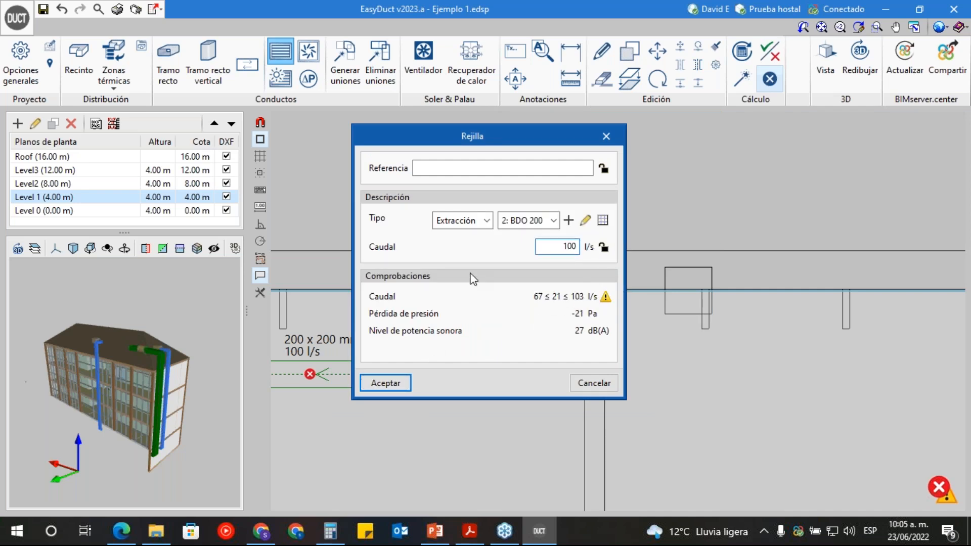
{"action": "left_click", "coordinate": [386, 383]}
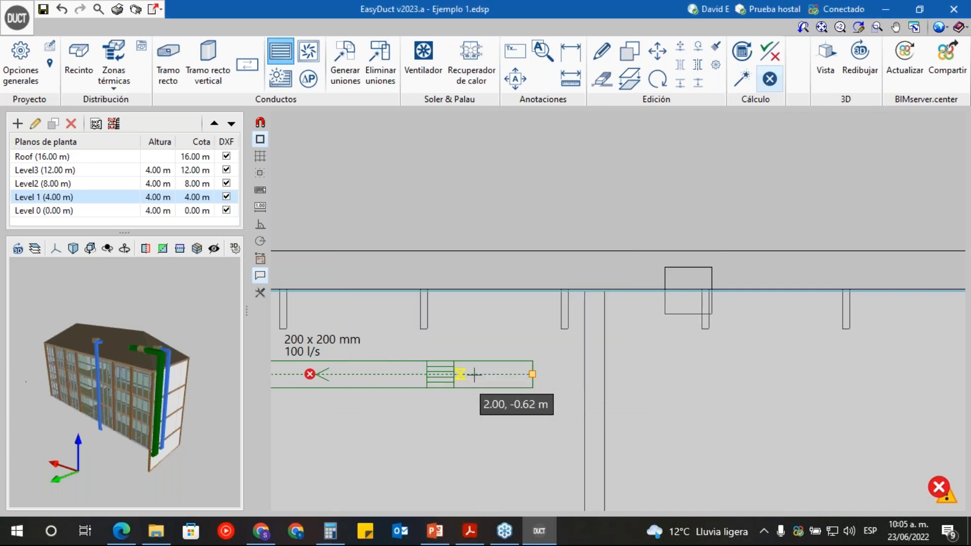
{"action": "left_click", "coordinate": [532, 374]}
{"action": "left_click", "coordinate": [490, 397]}
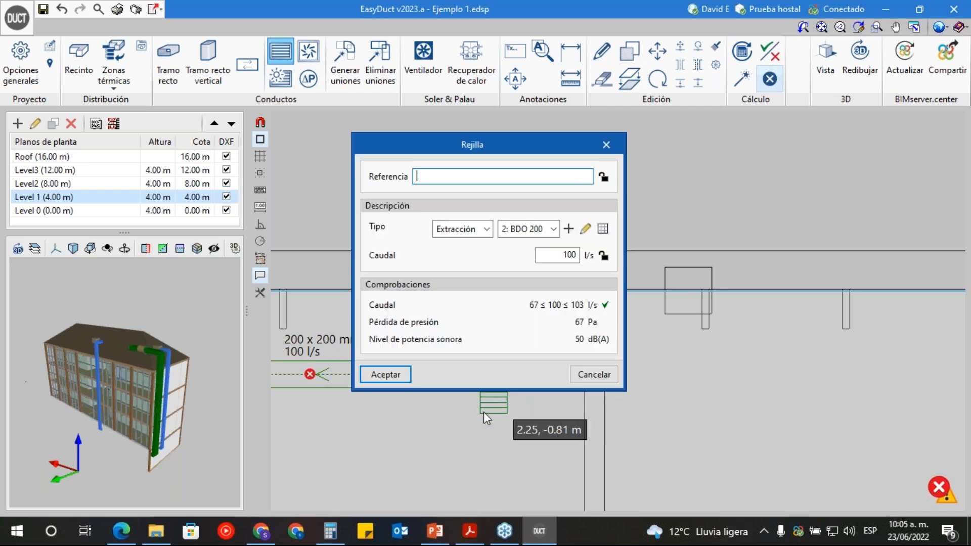
{"action": "left_click", "coordinate": [386, 372]}
{"action": "scroll", "coordinate": [471, 375], "scroll_direction": "down", "scroll_amount": 4}
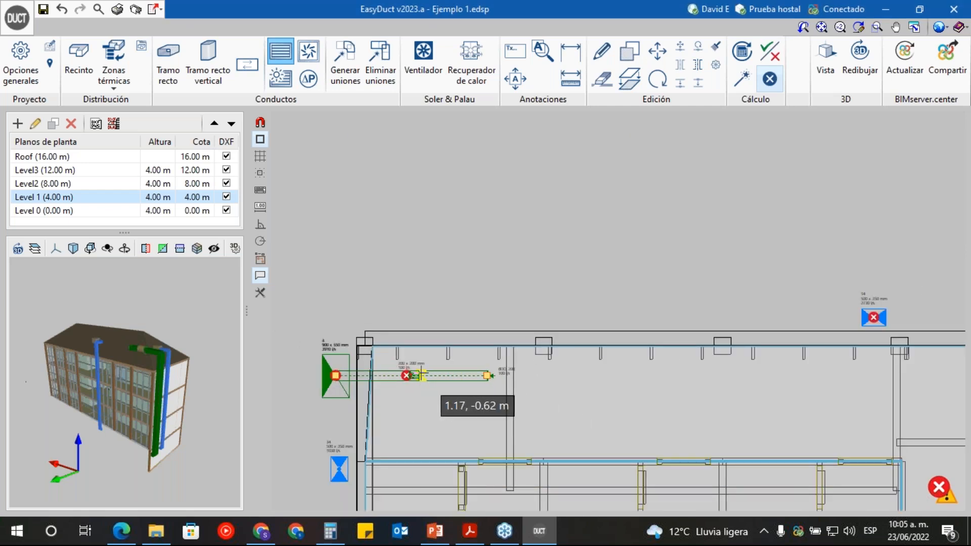
{"action": "middle_click_drag", "start_coordinate": [422, 374], "coordinate": [477, 344]}
{"action": "scroll", "coordinate": [417, 360], "scroll_direction": "up", "scroll_amount": 3}
{"action": "key", "text": "Escape"}
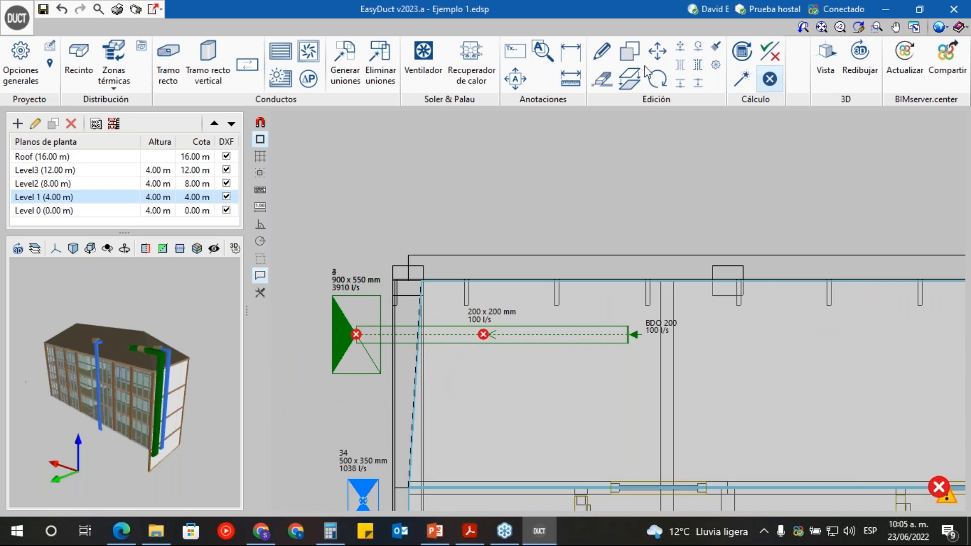
- Update the calculation results, and examine the connection between the Level 1 duct and the extraction riser in 3D
{"action": "left_click", "coordinate": [740, 53]}
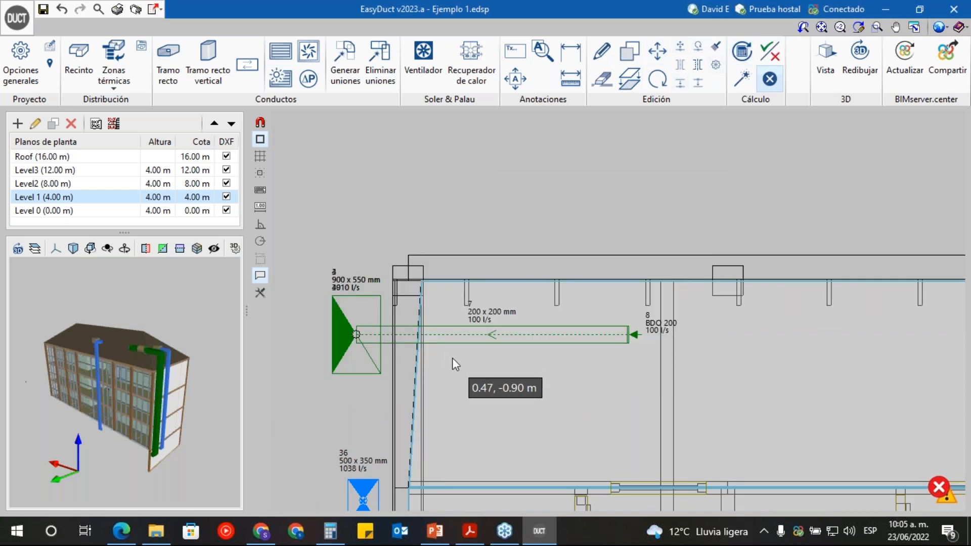
{"action": "scroll", "coordinate": [450, 354], "scroll_direction": "up", "scroll_amount": 3}
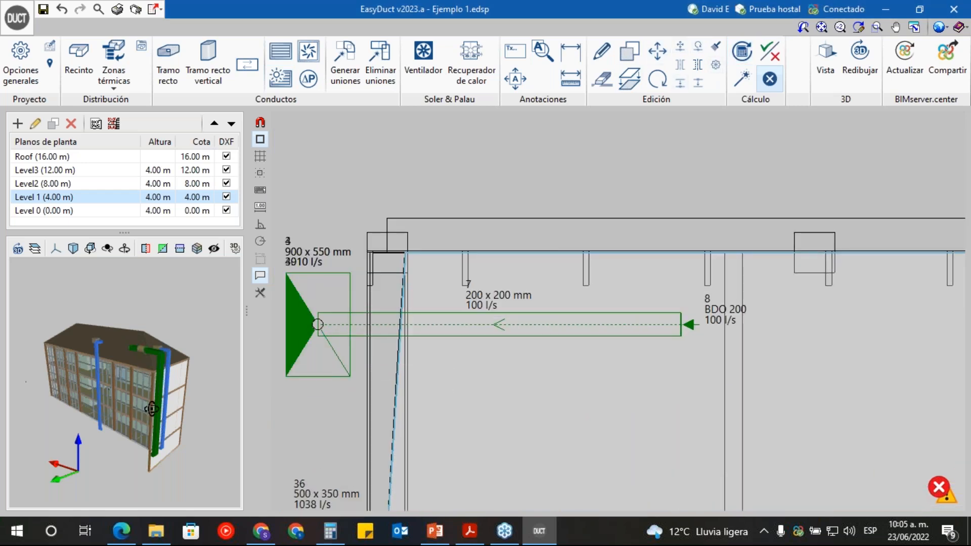
{"action": "scroll", "coordinate": [183, 399], "scroll_direction": "up", "scroll_amount": 8}
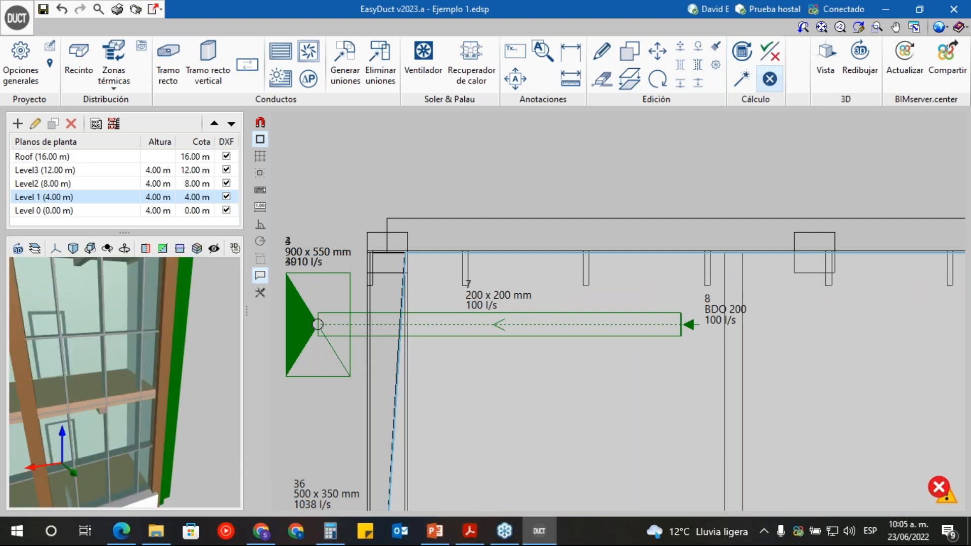
{"action": "scroll", "coordinate": [141, 429], "scroll_direction": "up", "scroll_amount": 3}
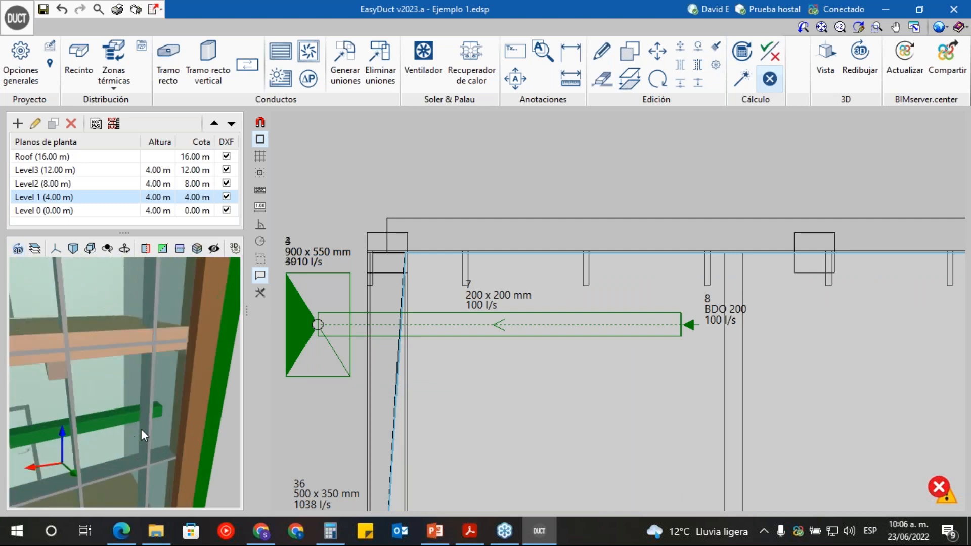
{"action": "mouse_move", "coordinate": [135, 430]}
{"action": "left_mouse_down"}
{"action": "mouse_move", "coordinate": [100, 415]}
{"action": "mouse_move", "coordinate": [124, 430]}
{"action": "left_mouse_up"}
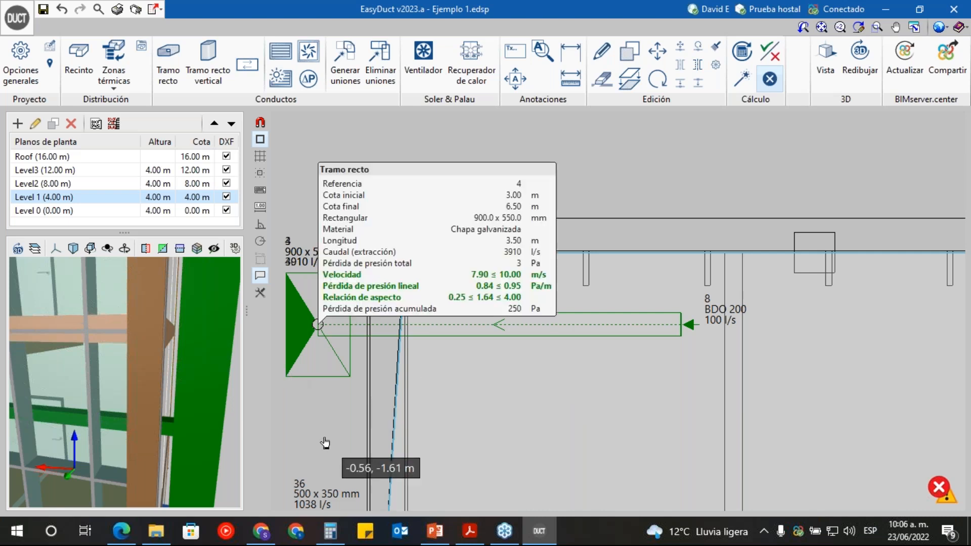
- Return to Level 0 and inspect the data of the kitchen supply ducts and their outlet transitions
{"action": "scroll", "coordinate": [550, 383], "scroll_direction": "down", "scroll_amount": 2}
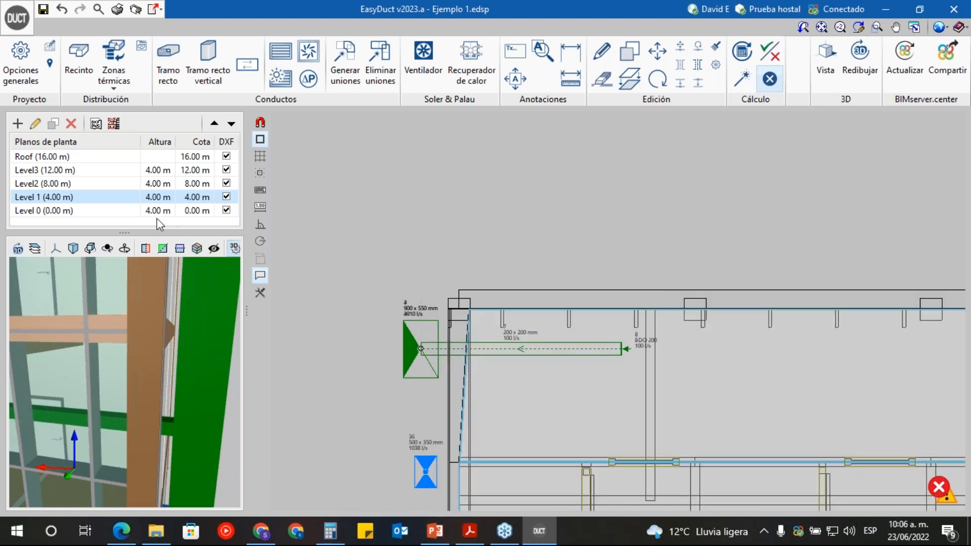
{"action": "left_click", "coordinate": [87, 211]}
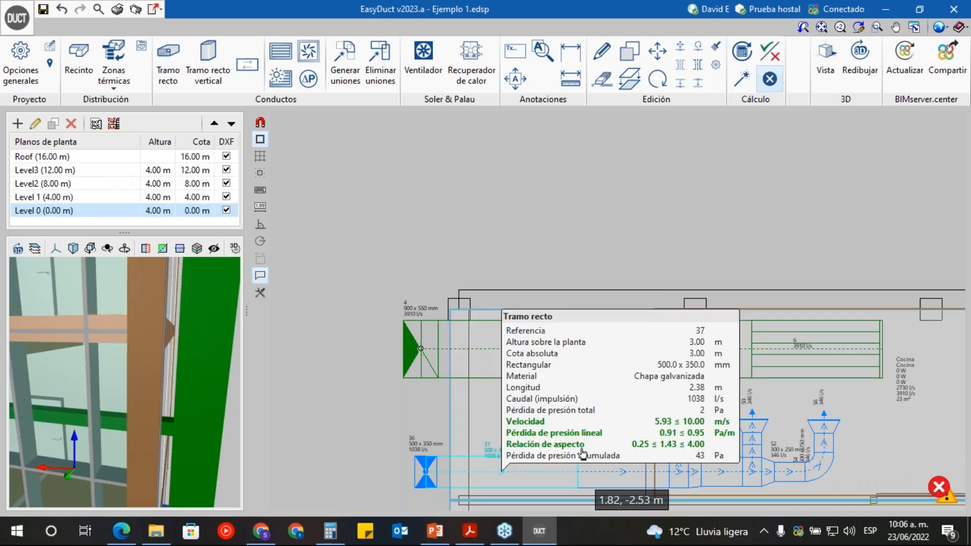
{"action": "scroll", "coordinate": [463, 319], "scroll_direction": "up", "scroll_amount": 3}
{"action": "scroll", "coordinate": [611, 384], "scroll_direction": "up", "scroll_amount": 3}
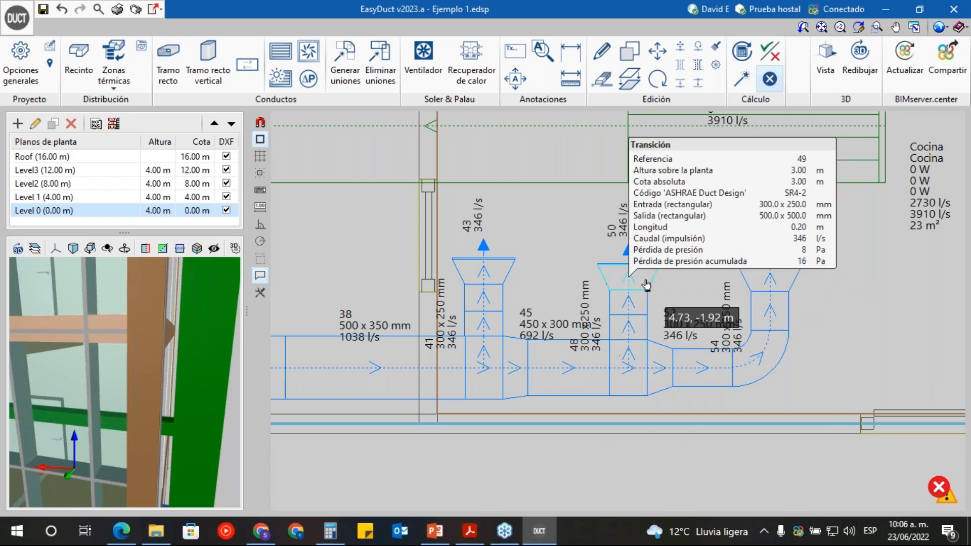
- Inspect the calculated data of the straight kitchen supply duct sections between the outlet branches on Level 0
{"action": "middle_click_drag", "start_coordinate": [527, 214], "coordinate": [469, 169]}
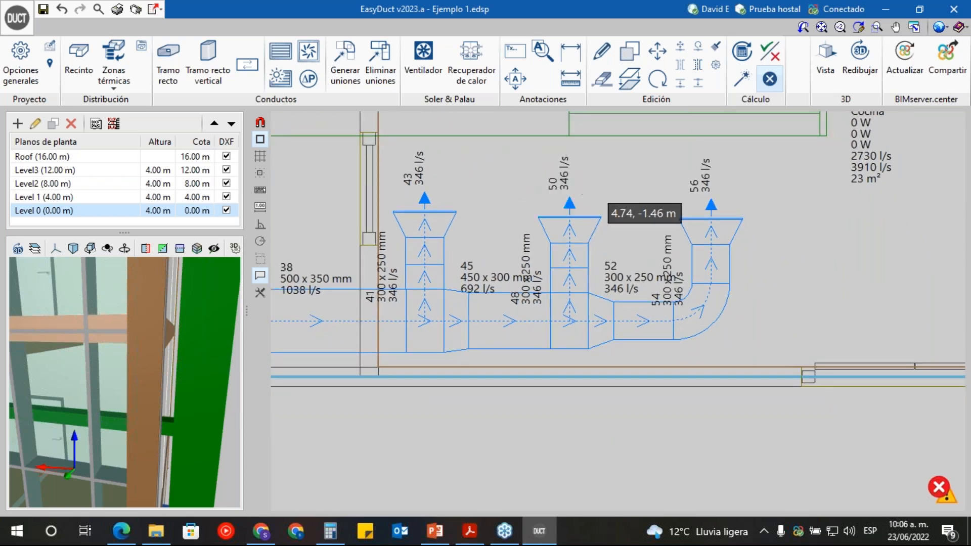
{"action": "mouse_move", "coordinate": [494, 334]}
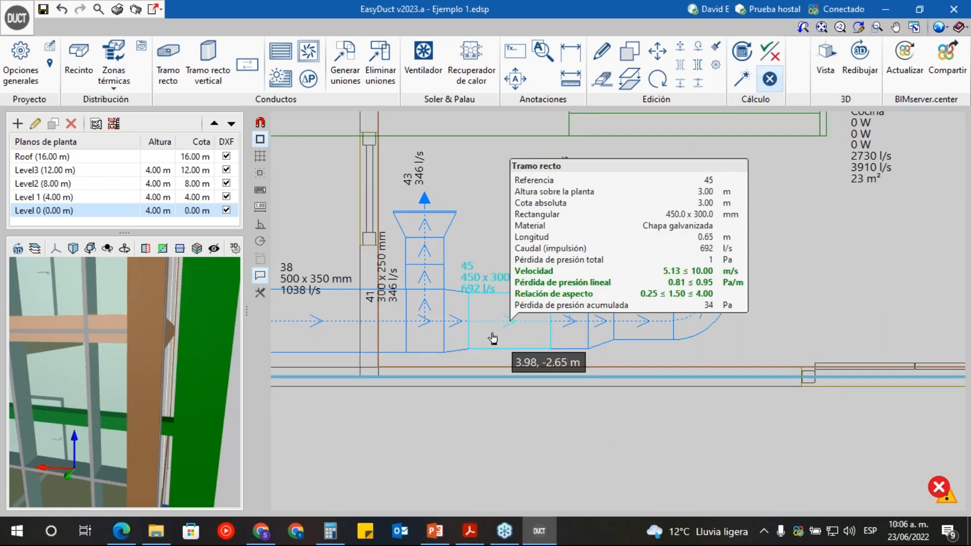
{"action": "middle_click_drag", "start_coordinate": [478, 300], "coordinate": [565, 316]}
{"action": "mouse_move", "coordinate": [461, 316]}
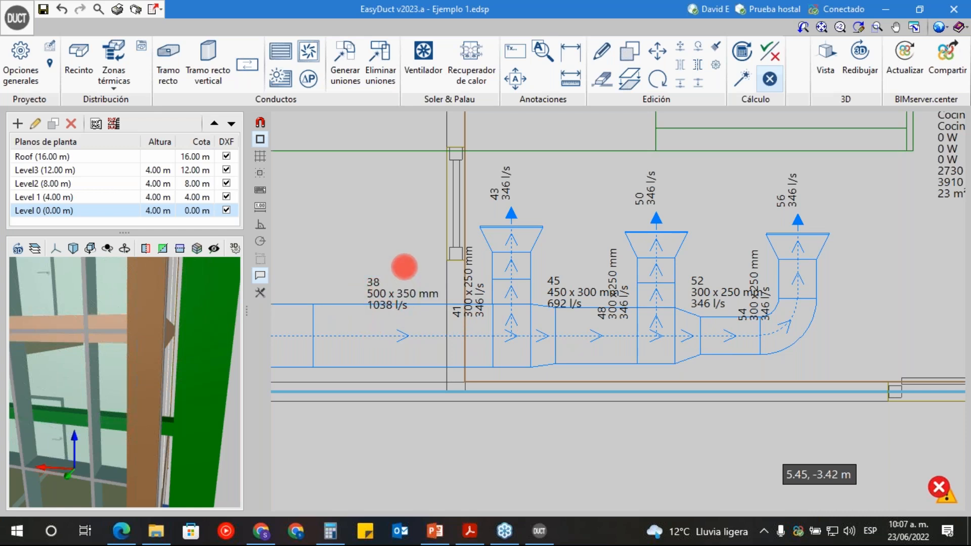
- Redraw the 3D view and hide the BIM model elements, leaving the project's own elements displayed
{"action": "scroll", "coordinate": [197, 388], "scroll_direction": "down", "scroll_amount": 2}
{"action": "scroll", "coordinate": [168, 412], "scroll_direction": "down", "scroll_amount": 2}
{"action": "left_click_drag", "start_coordinate": [114, 465], "coordinate": [100, 424]}
{"action": "left_click", "coordinate": [17, 249]}
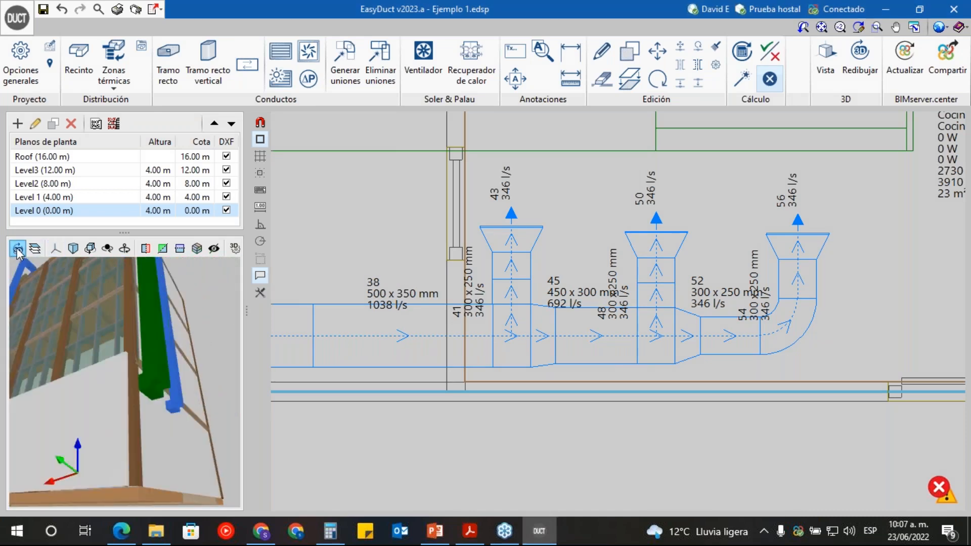
{"action": "left_click", "coordinate": [34, 249]}
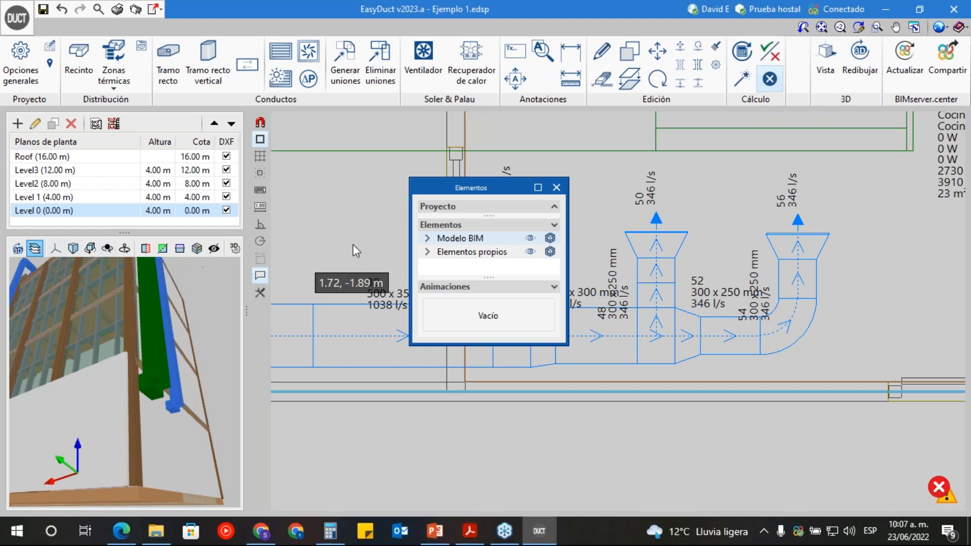
{"action": "left_click", "coordinate": [528, 237]}
- Examine the kitchen supply duct's bifurcations, end bend and grilles in 3D from several angles
{"action": "left_click_drag", "start_coordinate": [215, 357], "coordinate": [119, 374]}
{"action": "middle_click_drag", "start_coordinate": [118, 373], "coordinate": [150, 356]}
{"action": "scroll", "coordinate": [81, 399], "scroll_direction": "up", "scroll_amount": 8}
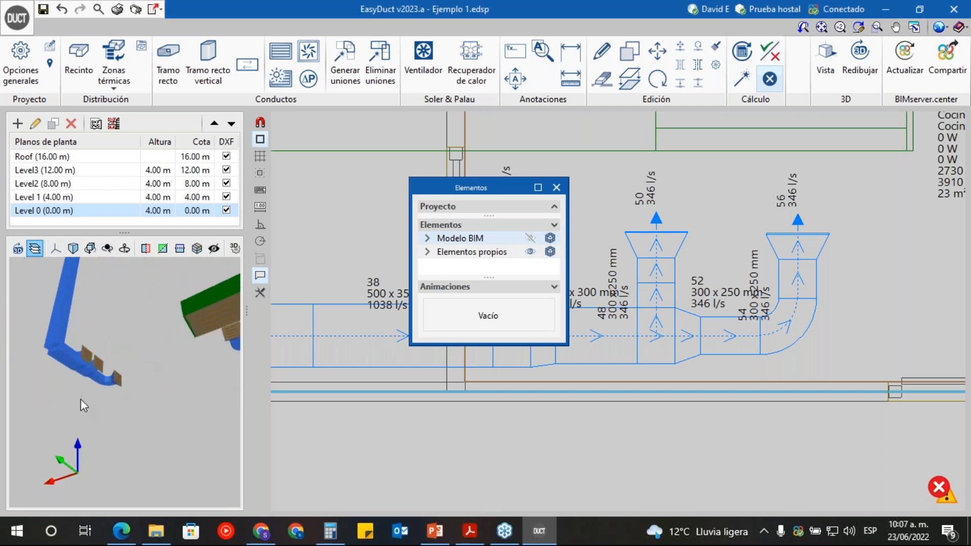
{"action": "mouse_move", "coordinate": [77, 395]}
{"action": "left_mouse_down"}
{"action": "mouse_move", "coordinate": [103, 371]}
{"action": "mouse_move", "coordinate": [253, 359]}
{"action": "left_mouse_up"}
{"action": "left_click_drag", "start_coordinate": [108, 373], "coordinate": [75, 335]}
{"action": "left_click_drag", "start_coordinate": [123, 384], "coordinate": [124, 477]}
{"action": "scroll", "coordinate": [115, 410], "scroll_direction": "down", "scroll_amount": 6}
{"action": "scroll", "coordinate": [113, 410], "scroll_direction": "up", "scroll_amount": 8}
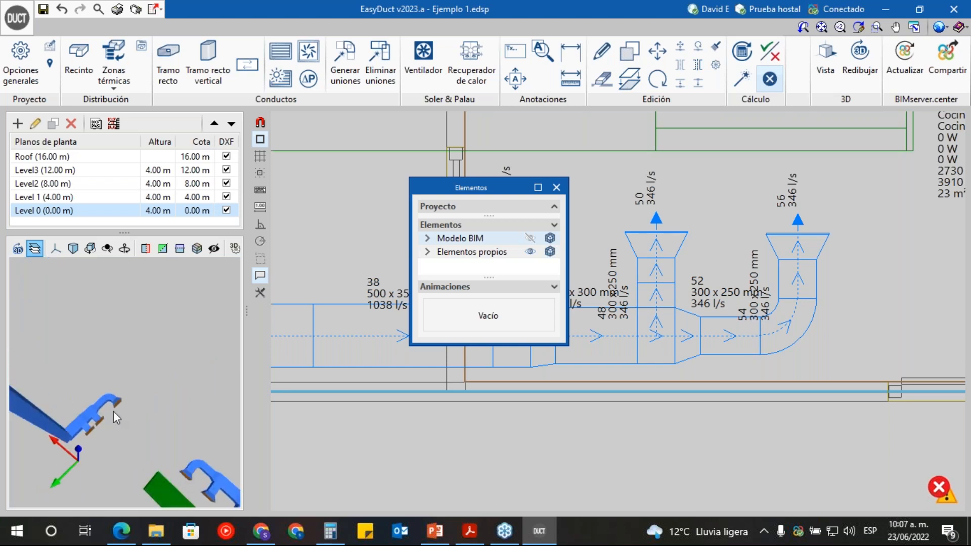
{"action": "left_click_drag", "start_coordinate": [82, 426], "coordinate": [127, 365]}
{"action": "scroll", "coordinate": [74, 412], "scroll_direction": "down", "scroll_amount": 5}
{"action": "scroll", "coordinate": [101, 415], "scroll_direction": "up", "scroll_amount": 2}
{"action": "left_click_drag", "start_coordinate": [99, 412], "coordinate": [45, 417]}
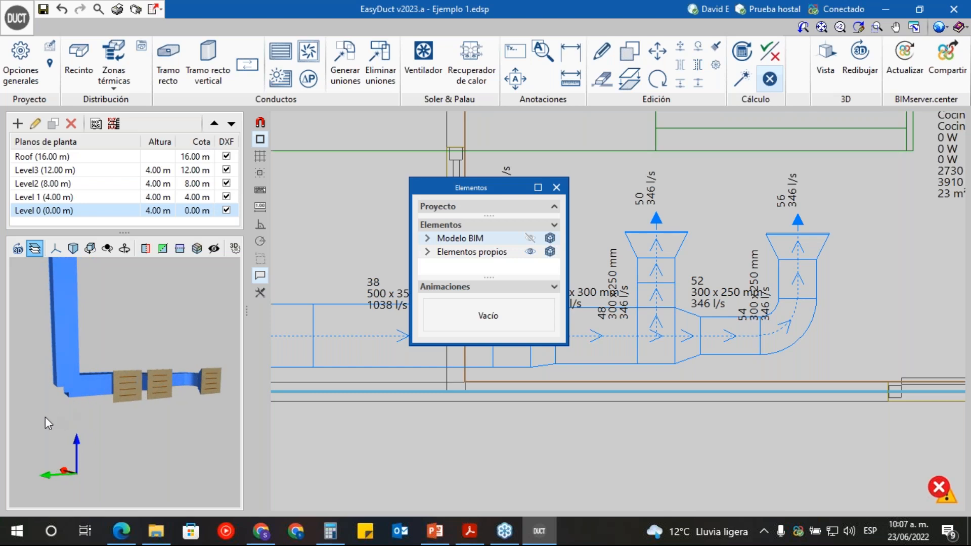
- Follow the supply riser up to its fan at roof level in 3D, and close the element visibility list
{"action": "scroll", "coordinate": [68, 367], "scroll_direction": "down", "scroll_amount": 3}
{"action": "middle_click_drag", "start_coordinate": [101, 294], "coordinate": [86, 438]}
{"action": "left_click_drag", "start_coordinate": [85, 429], "coordinate": [104, 447]}
{"action": "middle_click_drag", "start_coordinate": [86, 421], "coordinate": [120, 298]}
{"action": "scroll", "coordinate": [136, 409], "scroll_direction": "up", "scroll_amount": 3}
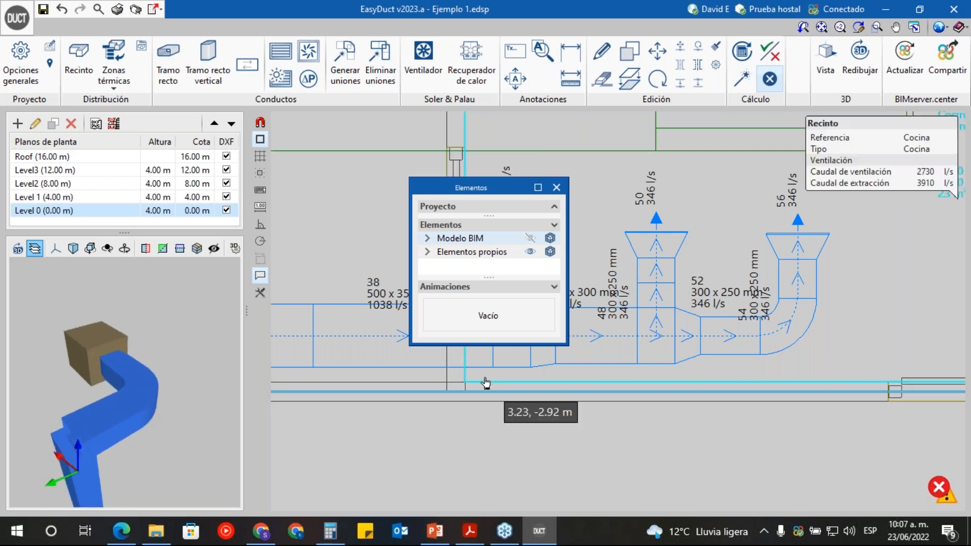
{"action": "left_click", "coordinate": [556, 188]}
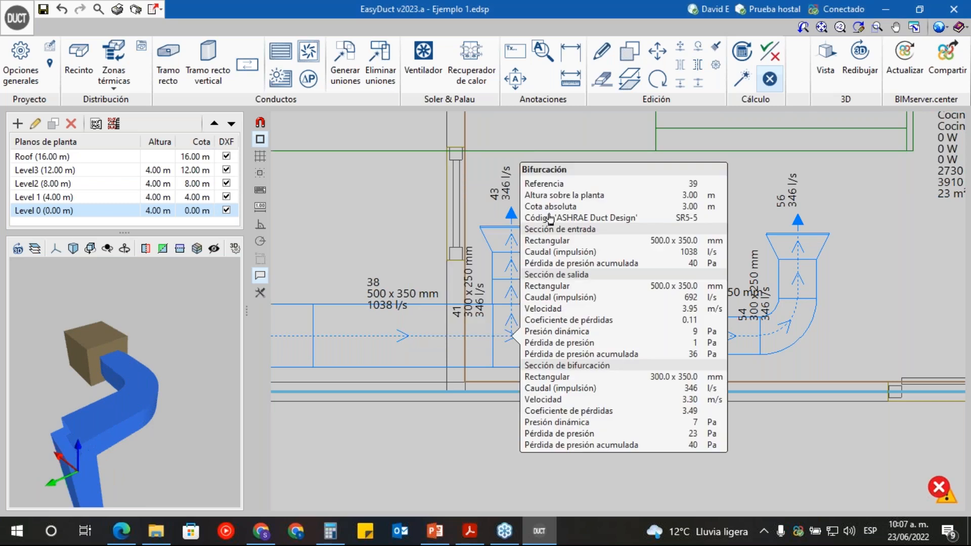
- Inspect the check results of the flagged 300 x 250 mm supply ducts beside Cocina 1 on the Level 0 plan
{"action": "scroll", "coordinate": [393, 255], "scroll_direction": "down", "scroll_amount": 4}
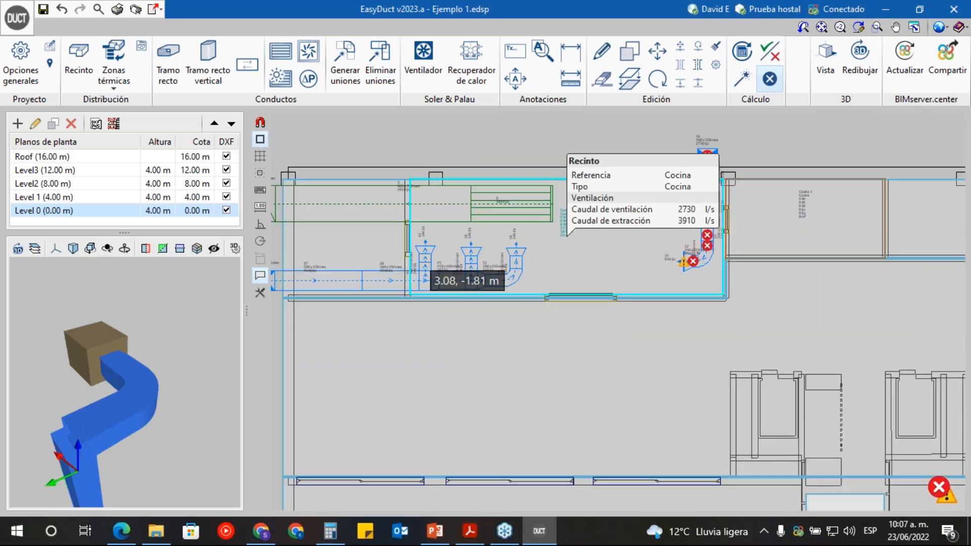
{"action": "scroll", "coordinate": [733, 253], "scroll_direction": "up", "scroll_amount": 2}
{"action": "scroll", "coordinate": [708, 258], "scroll_direction": "up", "scroll_amount": 4}
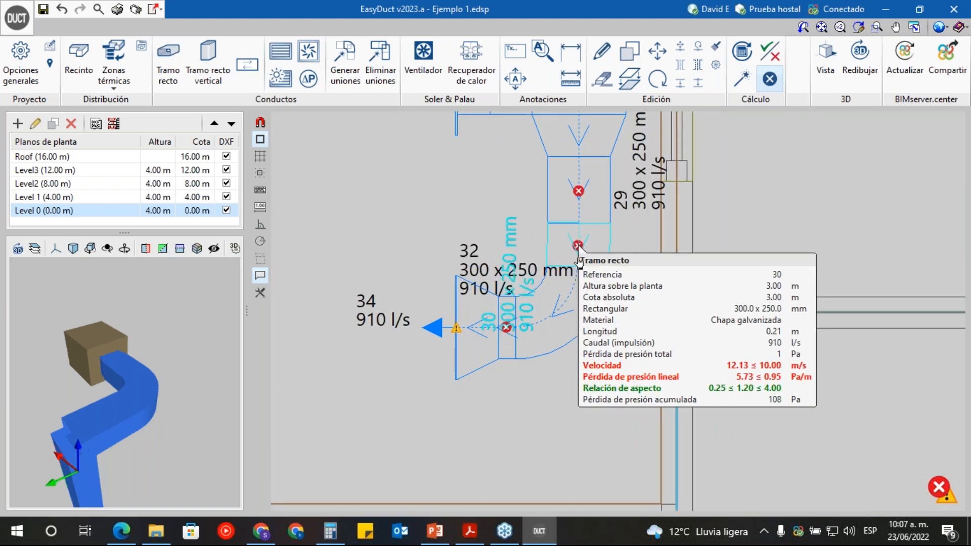
{"action": "scroll", "coordinate": [580, 248], "scroll_direction": "down", "scroll_amount": 4}
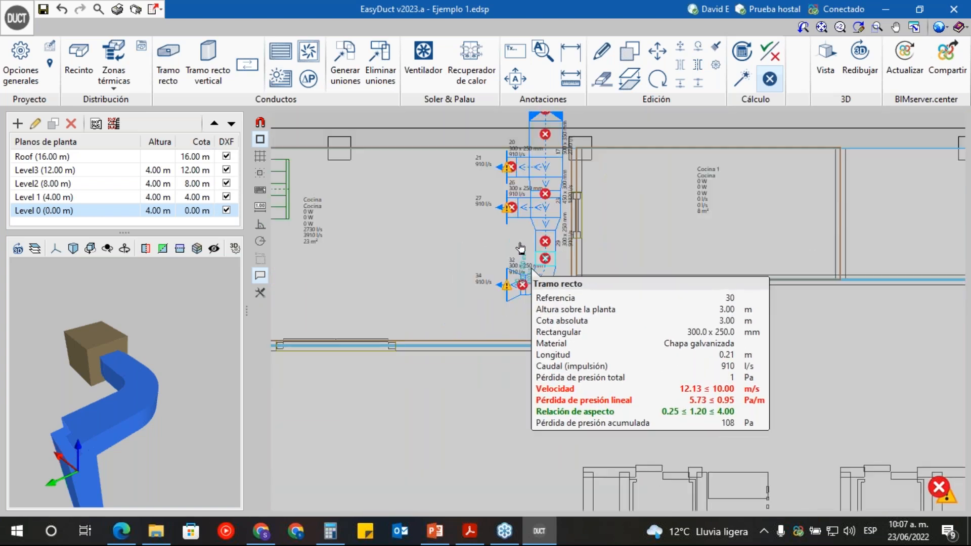
{"action": "scroll", "coordinate": [557, 218], "scroll_direction": "up", "scroll_amount": 4}
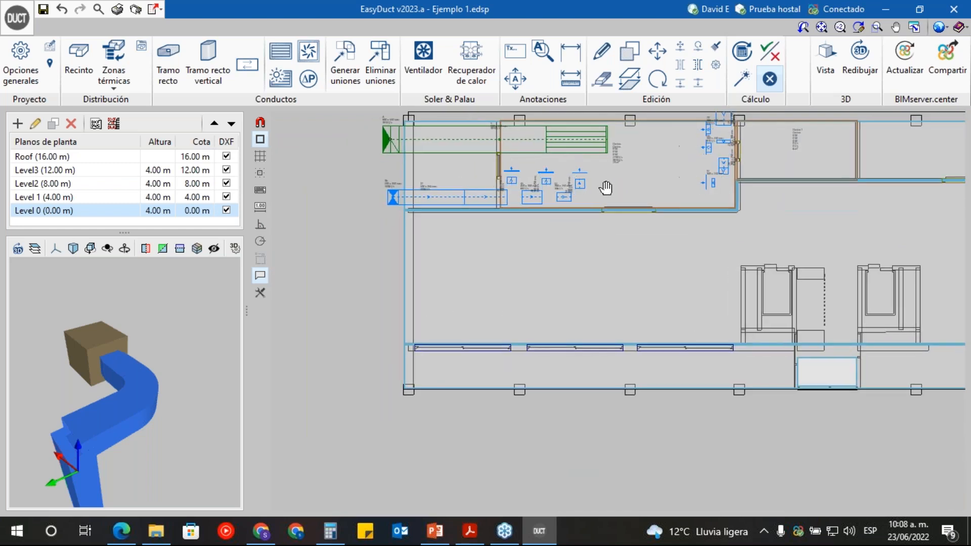
{"action": "scroll", "coordinate": [555, 210], "scroll_direction": "up", "scroll_amount": 1}
{"action": "middle_click_drag", "start_coordinate": [560, 210], "coordinate": [444, 365]}
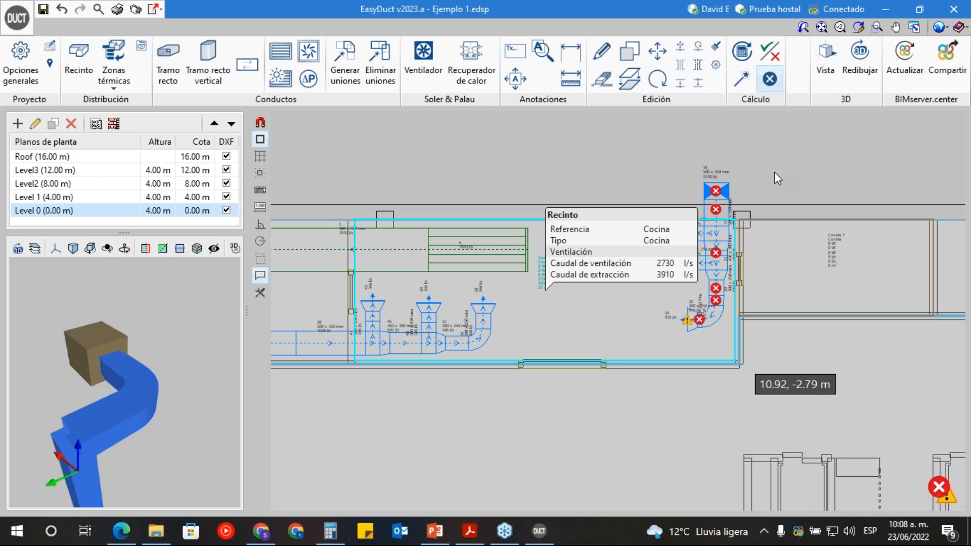
{"action": "scroll", "coordinate": [579, 188], "scroll_direction": "down", "scroll_amount": 3}
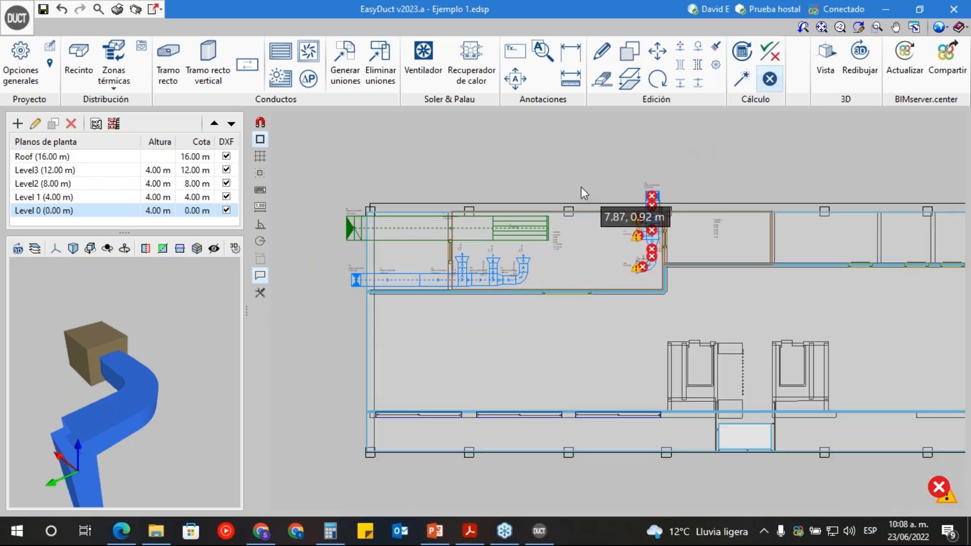
- View the floor plan templates without changing them, and examine the complete supply and extraction networks in 3D
{"action": "scroll", "coordinate": [129, 354], "scroll_direction": "down", "scroll_amount": 2}
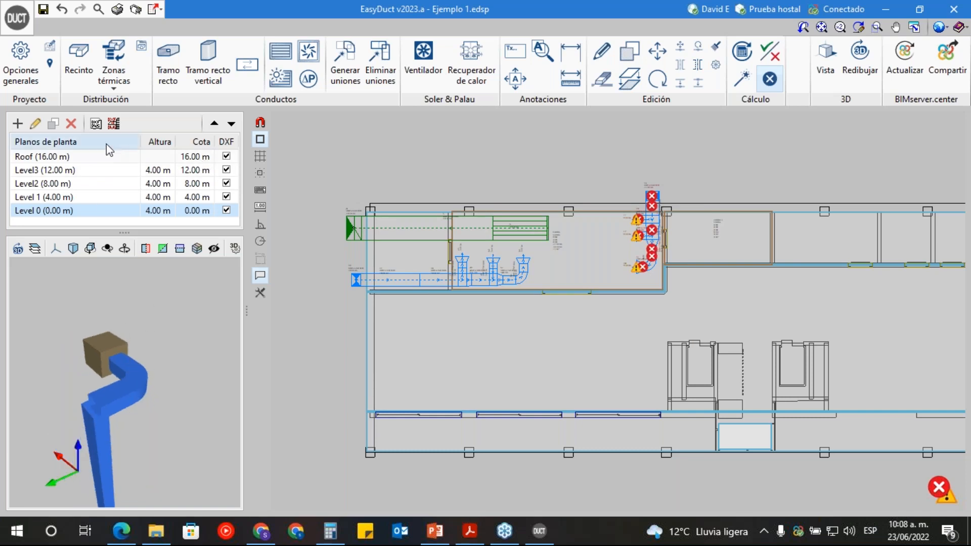
{"action": "left_click", "coordinate": [96, 123]}
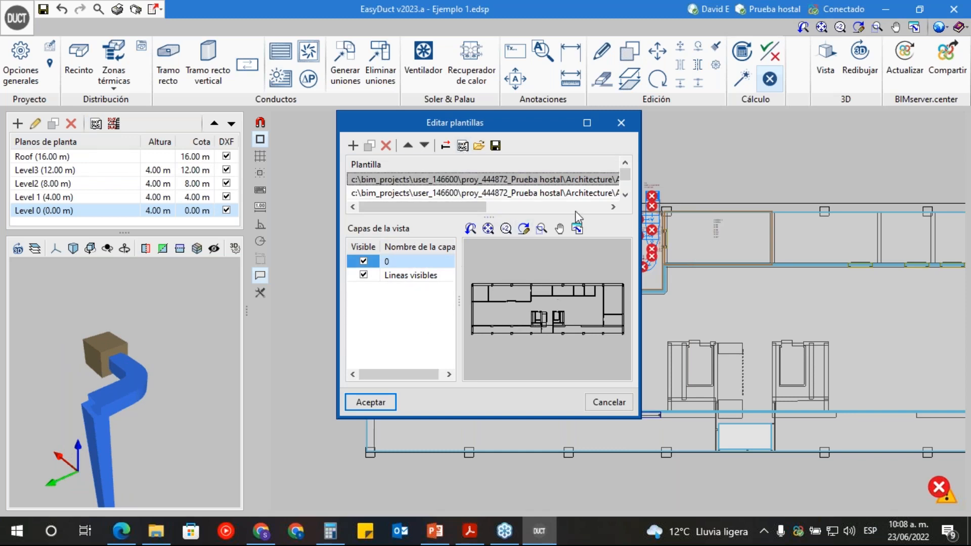
{"action": "left_click", "coordinate": [621, 123]}
{"action": "scroll", "coordinate": [162, 383], "scroll_direction": "down", "scroll_amount": 3}
{"action": "middle_click_drag", "start_coordinate": [161, 432], "coordinate": [150, 350]}
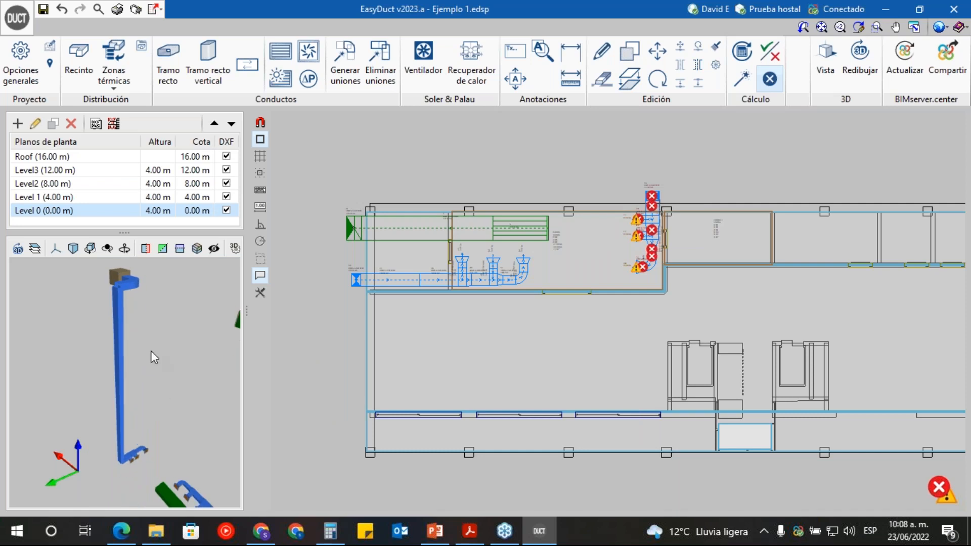
{"action": "mouse_move", "coordinate": [173, 437]}
{"action": "middle_mouse_down"}
{"action": "mouse_move", "coordinate": [106, 394]}
{"action": "mouse_move", "coordinate": [178, 444]}
{"action": "mouse_move", "coordinate": [194, 442]}
{"action": "mouse_move", "coordinate": [134, 487]}
{"action": "middle_mouse_up"}
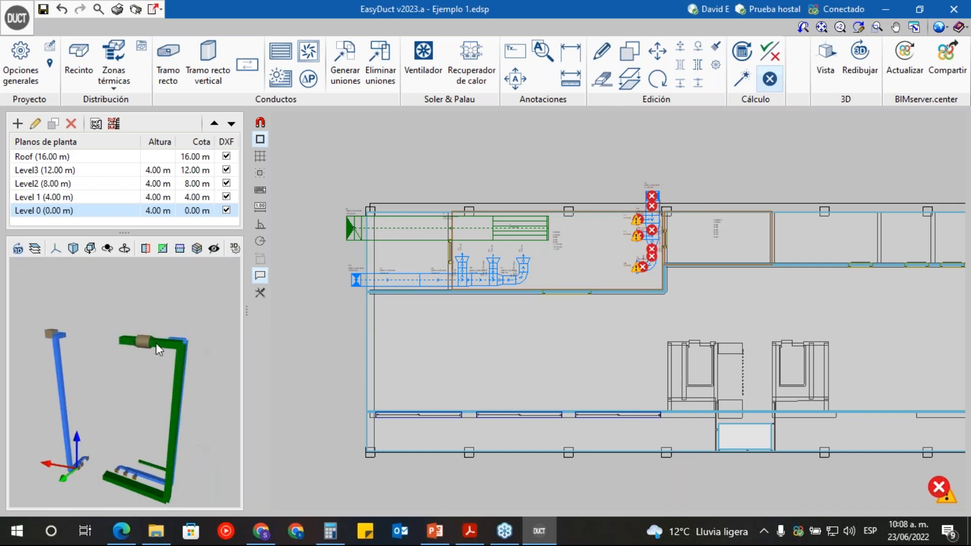
- Review the kitchen's extraction duct and supply branches on the Level 0 plan and in 3D
{"action": "scroll", "coordinate": [442, 362], "scroll_direction": "down", "scroll_amount": 5}
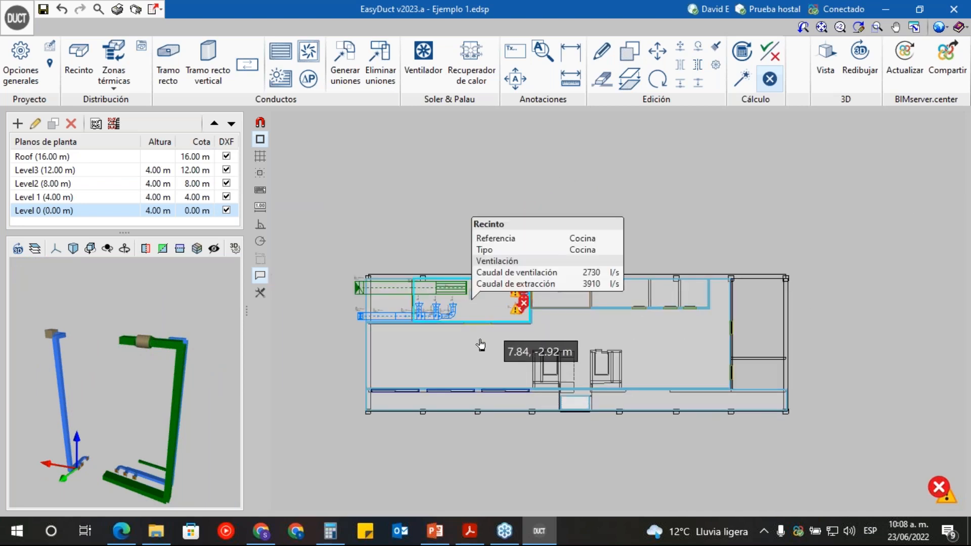
{"action": "scroll", "coordinate": [475, 357], "scroll_direction": "up", "scroll_amount": 2}
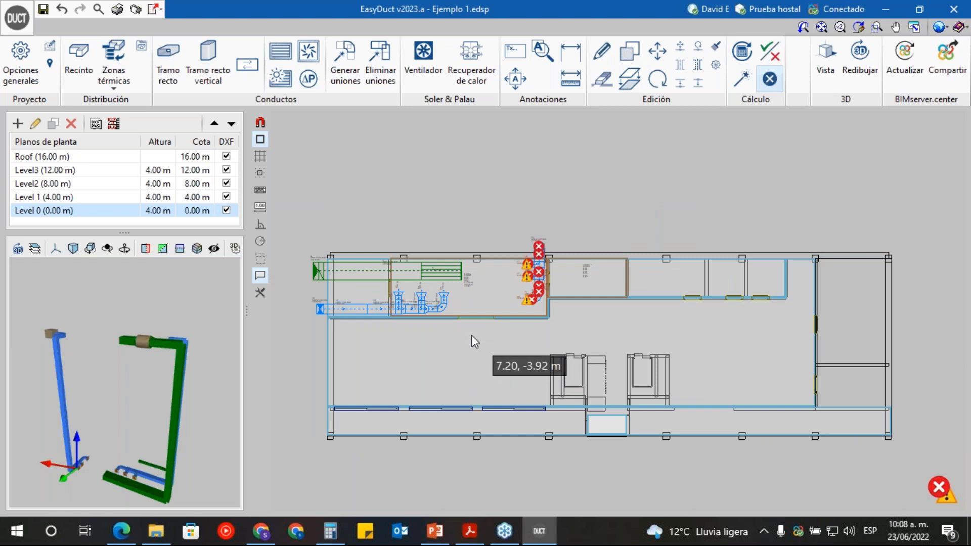
{"action": "scroll", "coordinate": [400, 313], "scroll_direction": "up", "scroll_amount": 3}
{"action": "middle_click_drag", "start_coordinate": [421, 336], "coordinate": [612, 351]}
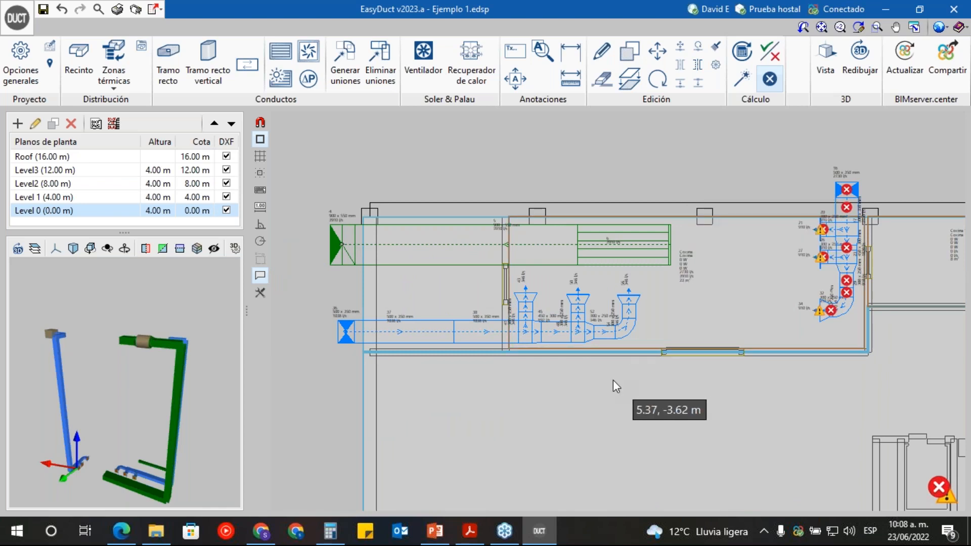
{"action": "middle_click_drag", "start_coordinate": [592, 342], "coordinate": [566, 346]}
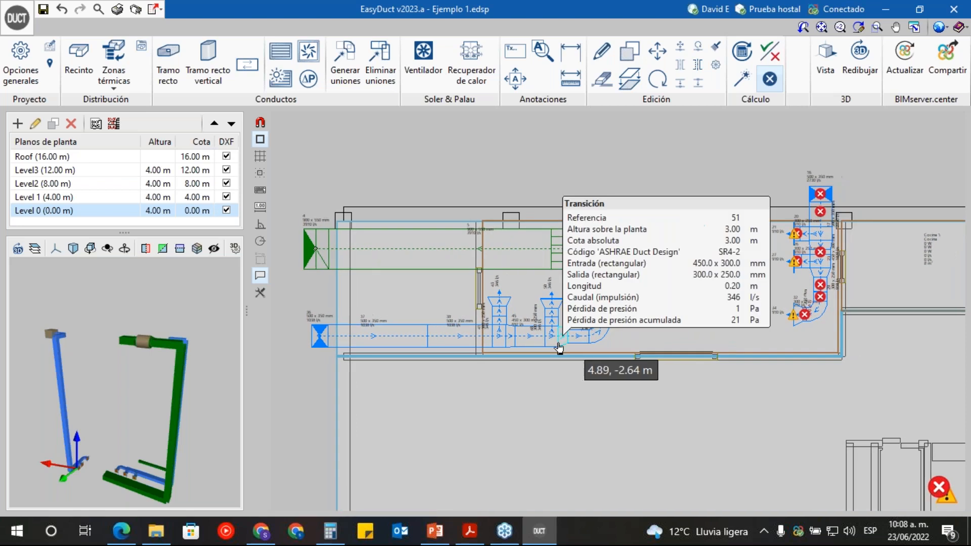
{"action": "middle_click_drag", "start_coordinate": [191, 457], "coordinate": [86, 375]}
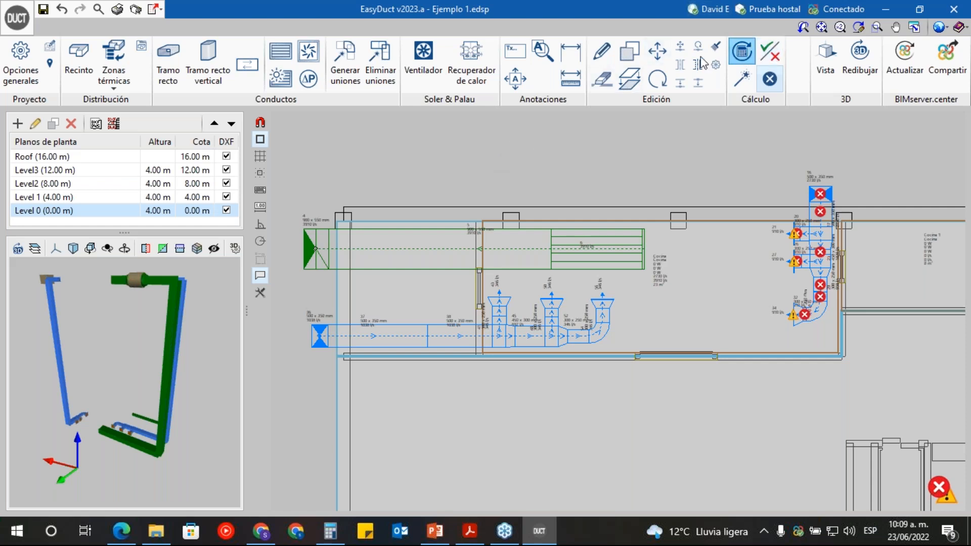
- Open the data of the 900 x 550 mm kitchen extraction duct and look through its calculation check report
{"action": "left_click", "coordinate": [447, 262]}
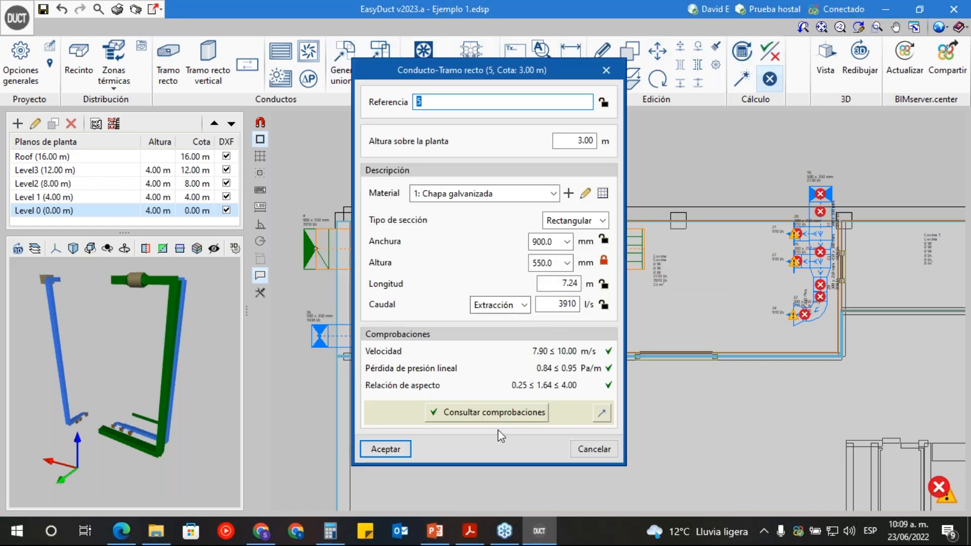
{"action": "left_click", "coordinate": [521, 413]}
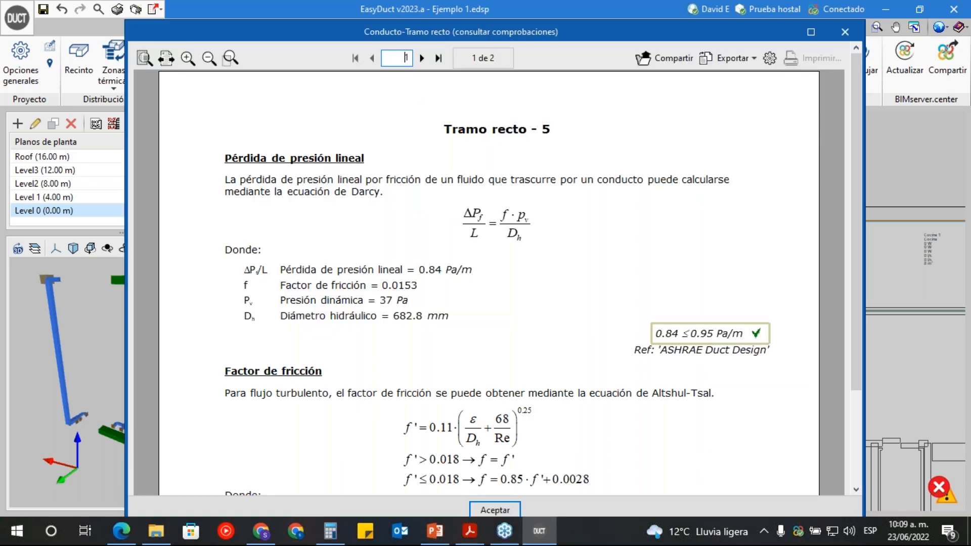
{"action": "scroll", "coordinate": [620, 253], "scroll_direction": "down", "scroll_amount": 5}
{"action": "scroll", "coordinate": [616, 284], "scroll_direction": "down", "scroll_amount": 4}
{"action": "scroll", "coordinate": [618, 273], "scroll_direction": "up", "scroll_amount": 8}
{"action": "left_click_drag", "start_coordinate": [555, 26], "coordinate": [478, 17]}
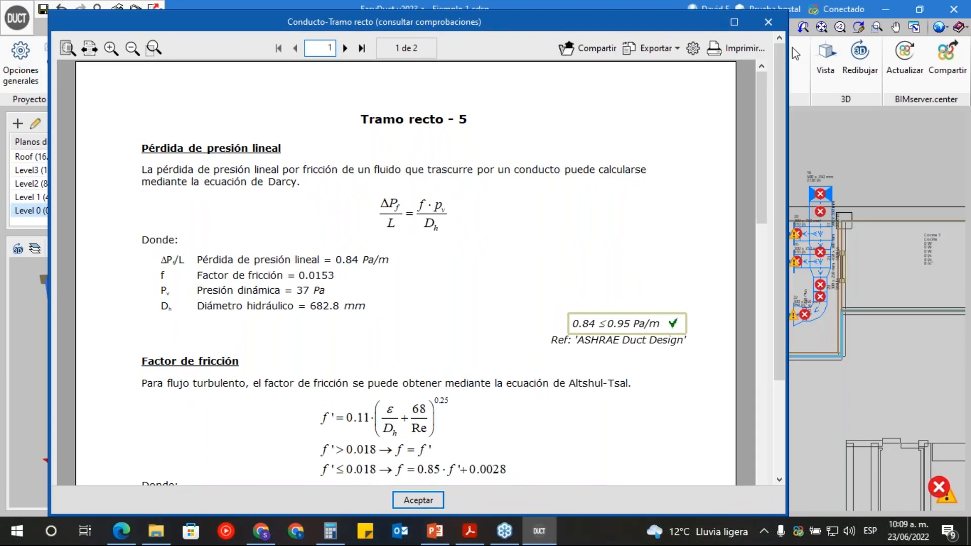
{"action": "left_click", "coordinate": [768, 23]}
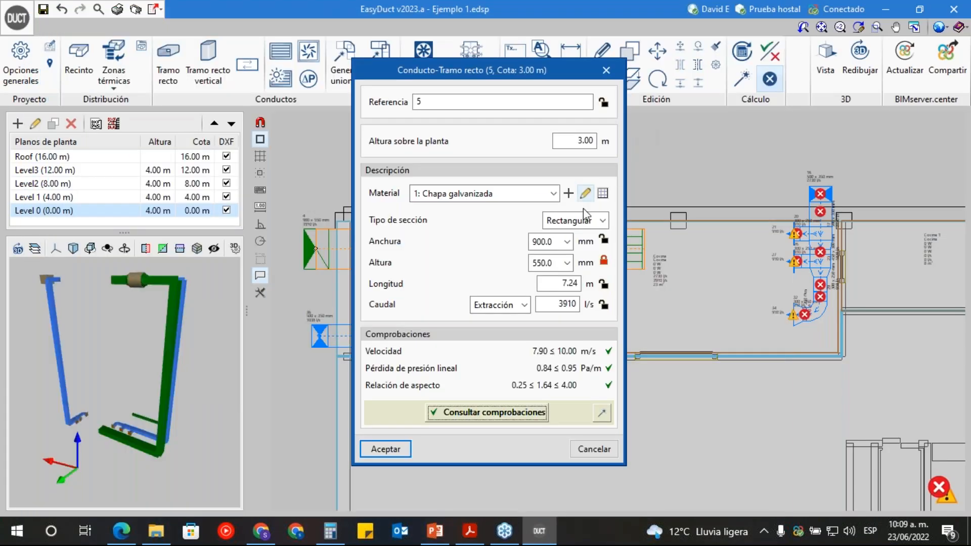
- Reopen the extraction duct's check report and read its pressure loss, friction factor, Reynolds number, diameter, velocity and dynamic pressure calculations
{"action": "left_click", "coordinate": [452, 414]}
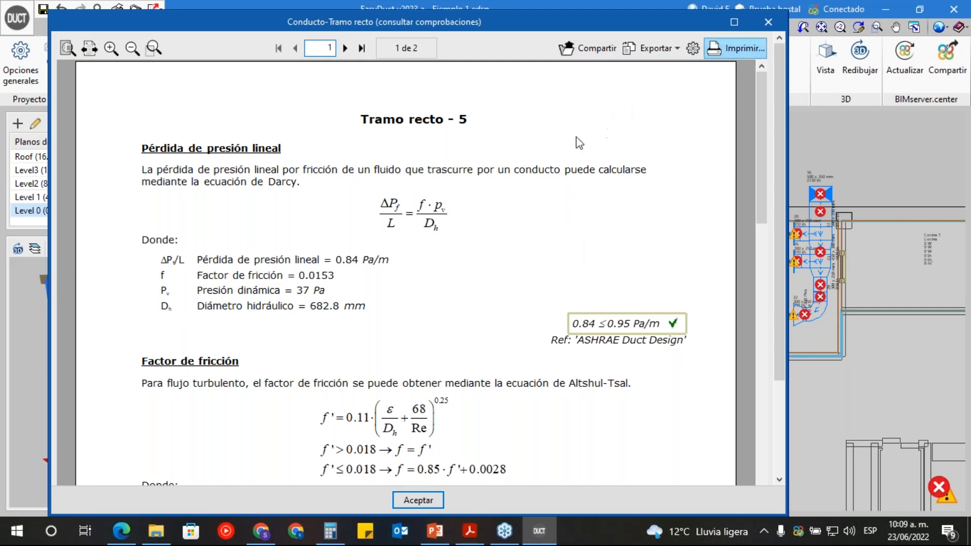
{"action": "scroll", "coordinate": [558, 212], "scroll_direction": "down", "scroll_amount": 5}
{"action": "scroll", "coordinate": [562, 235], "scroll_direction": "down", "scroll_amount": 10}
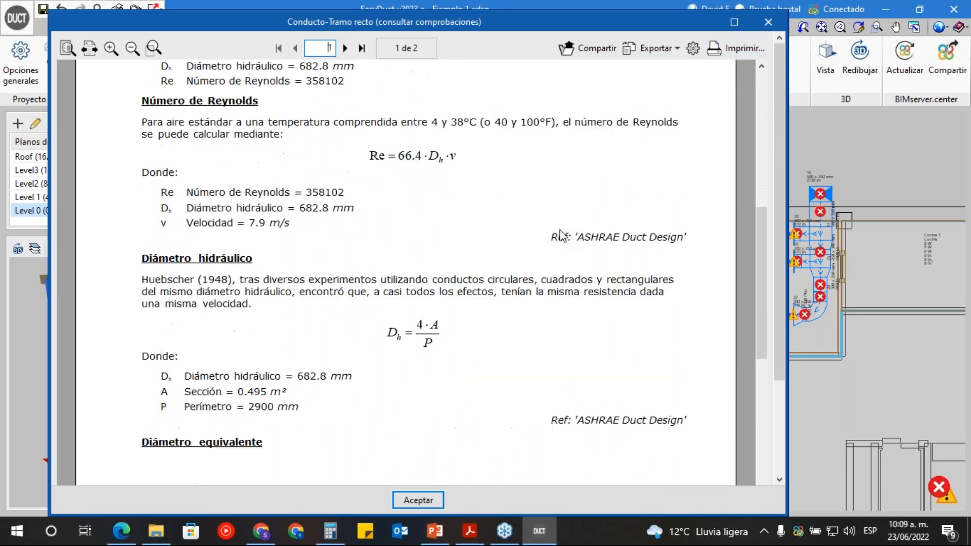
{"action": "scroll", "coordinate": [555, 238], "scroll_direction": "down", "scroll_amount": 3}
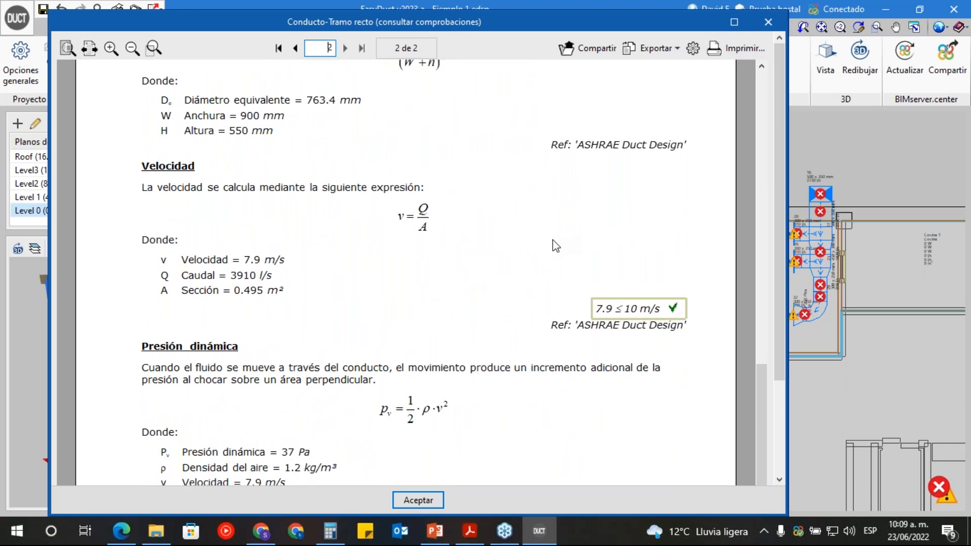
{"action": "scroll", "coordinate": [626, 247], "scroll_direction": "up", "scroll_amount": 5}
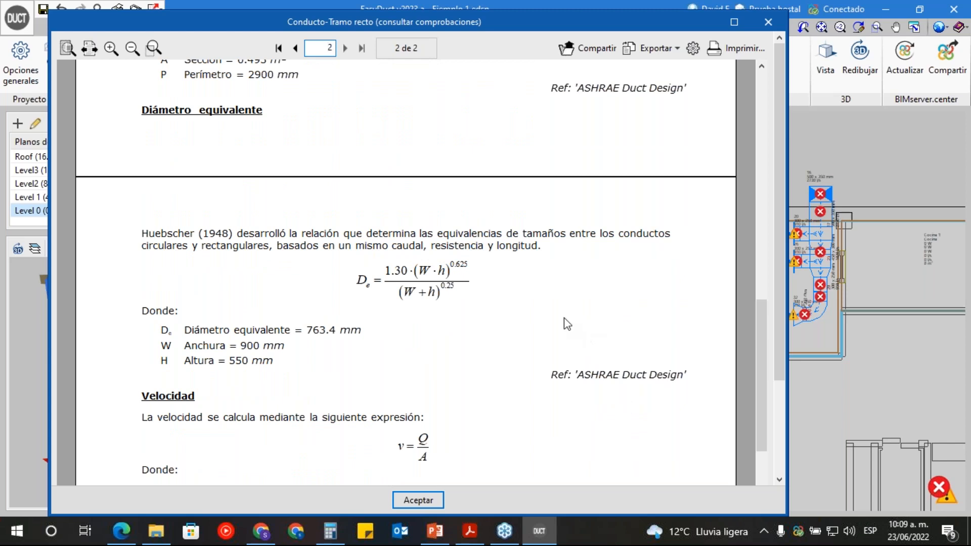
{"action": "scroll", "coordinate": [567, 324], "scroll_direction": "up", "scroll_amount": 12}
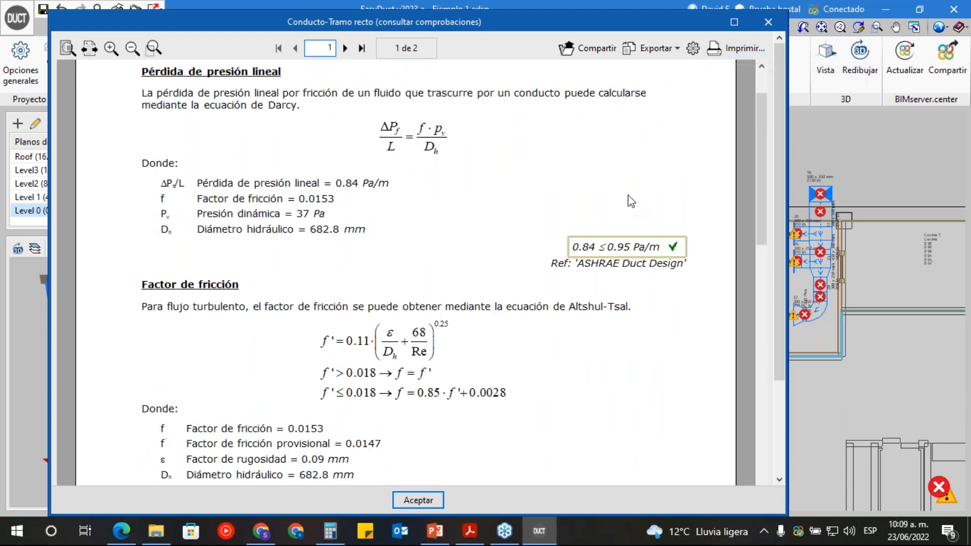
{"action": "scroll", "coordinate": [611, 204], "scroll_direction": "up", "scroll_amount": 2}
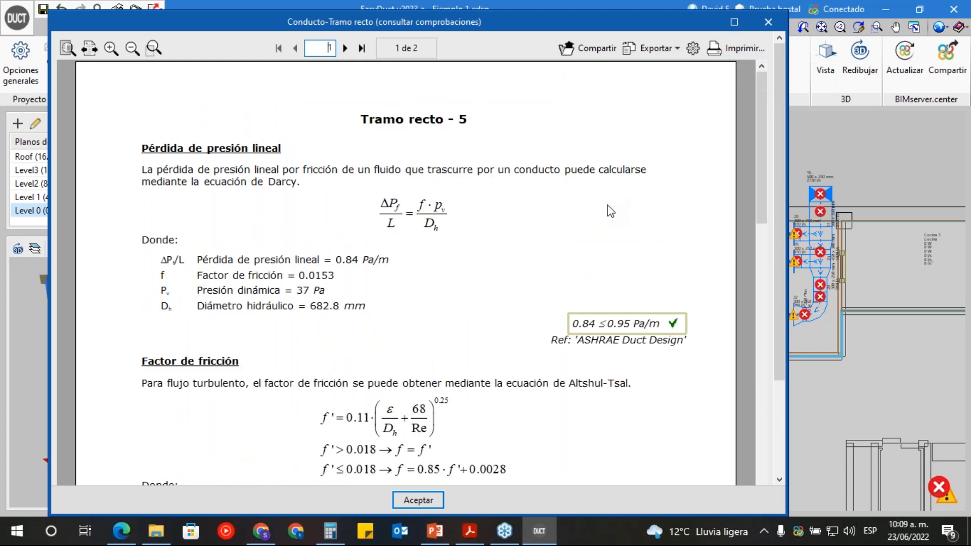
- Read the extraction duct's check report through its diameter, dynamic pressure and section calculations, and close the report and duct data
{"action": "scroll", "coordinate": [607, 213], "scroll_direction": "down", "scroll_amount": 2}
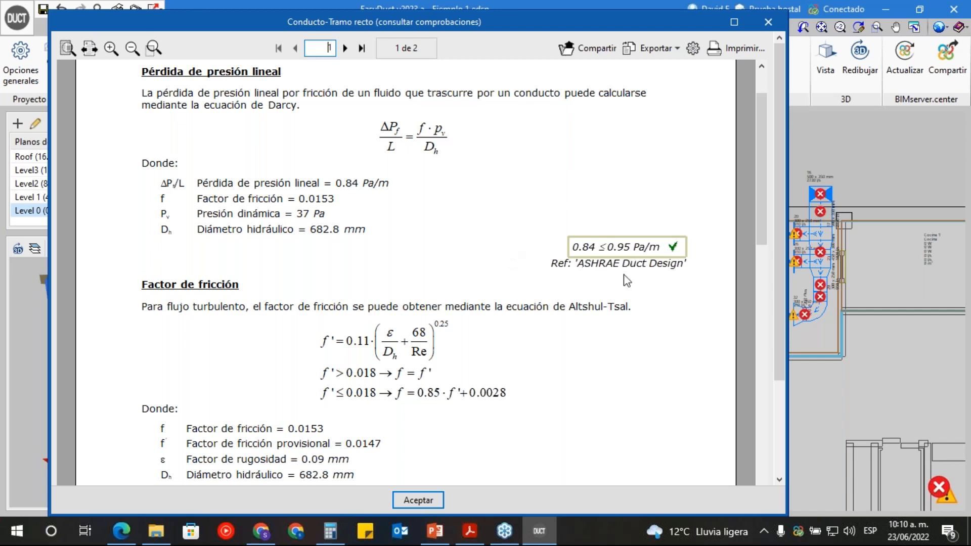
{"action": "scroll", "coordinate": [513, 228], "scroll_direction": "down", "scroll_amount": 10}
{"action": "scroll", "coordinate": [522, 228], "scroll_direction": "down", "scroll_amount": 10}
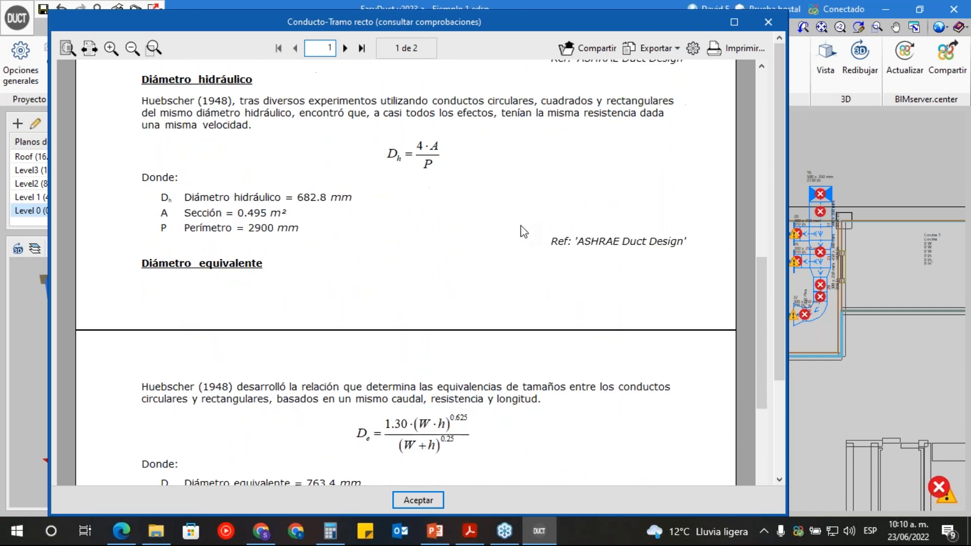
{"action": "scroll", "coordinate": [539, 262], "scroll_direction": "down", "scroll_amount": 6}
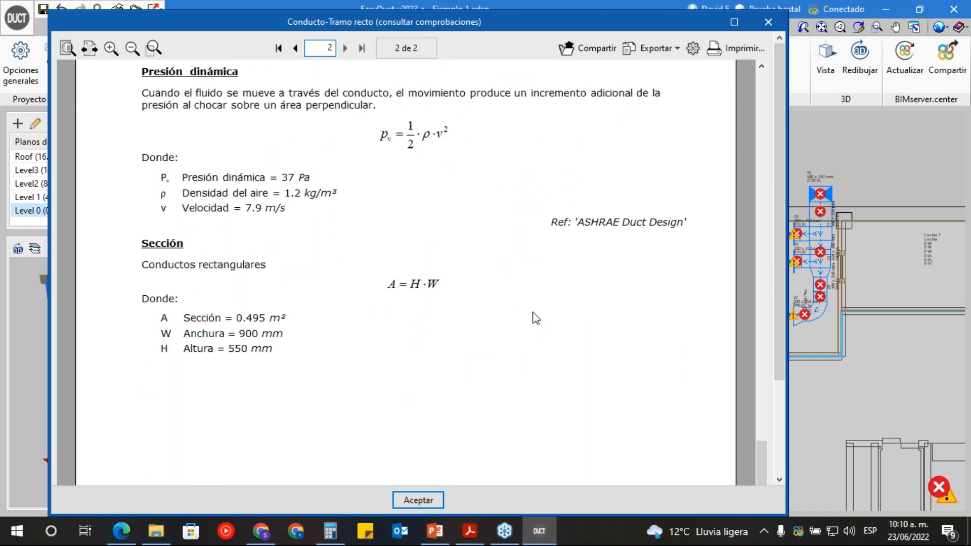
{"action": "scroll", "coordinate": [529, 303], "scroll_direction": "up", "scroll_amount": 12}
{"action": "scroll", "coordinate": [540, 268], "scroll_direction": "up", "scroll_amount": 6}
{"action": "left_click", "coordinate": [417, 499]}
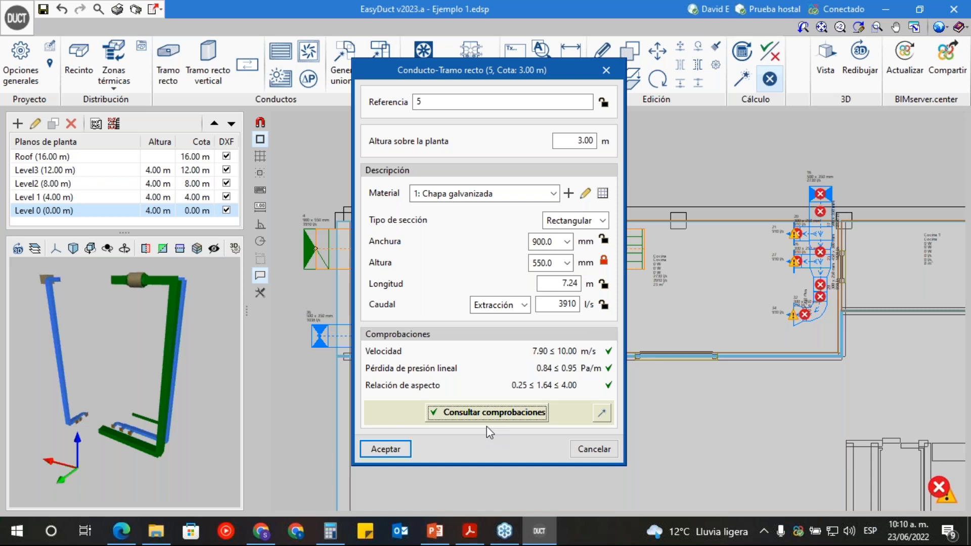
{"action": "left_click", "coordinate": [606, 71]}
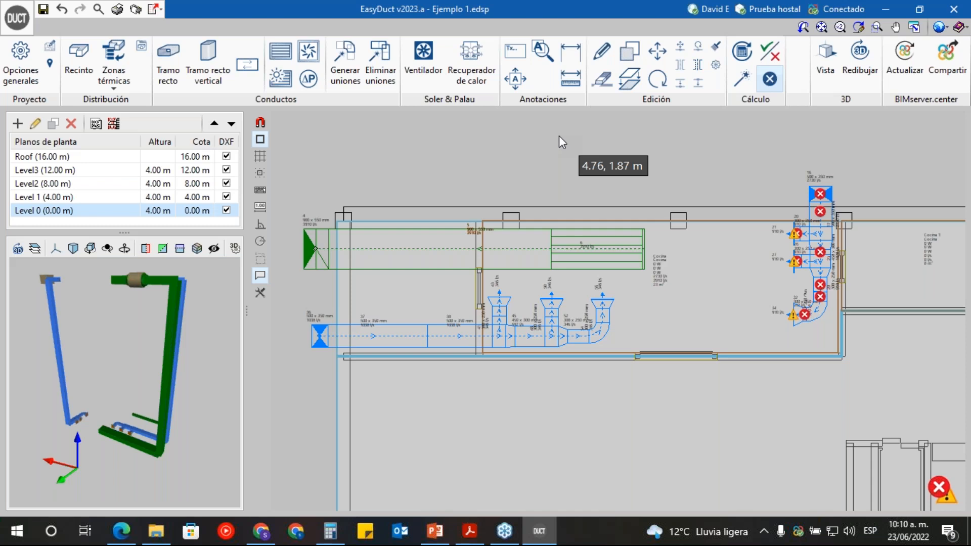
{"action": "scroll", "coordinate": [425, 363], "scroll_direction": "up", "scroll_amount": 5}
{"action": "middle_click_drag", "start_coordinate": [418, 359], "coordinate": [498, 400]}
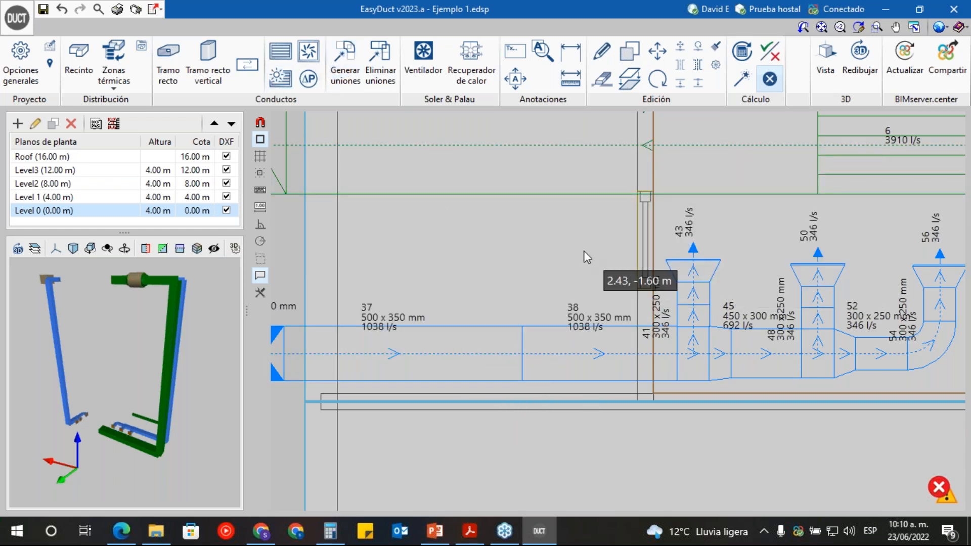
{"action": "left_click", "coordinate": [172, 76]}
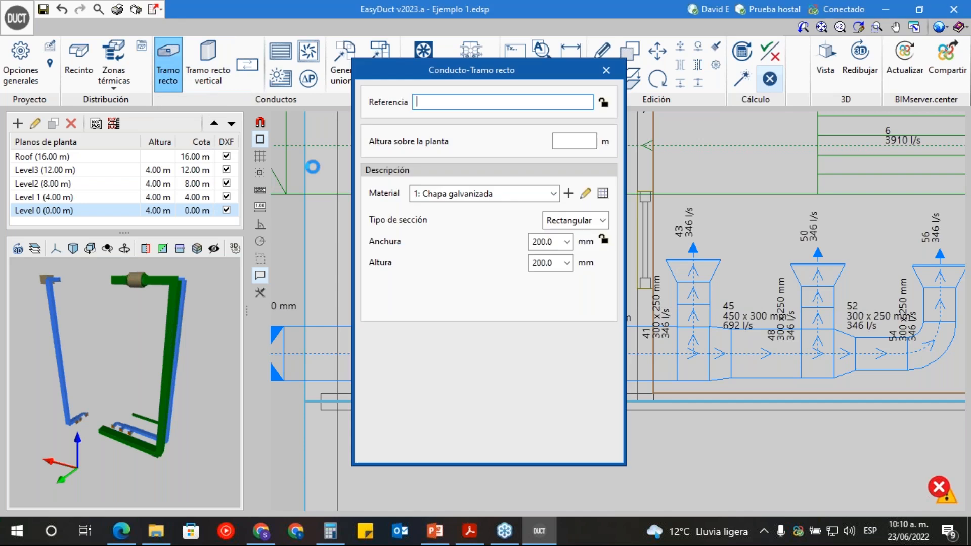
{"action": "left_click", "coordinate": [379, 450]}
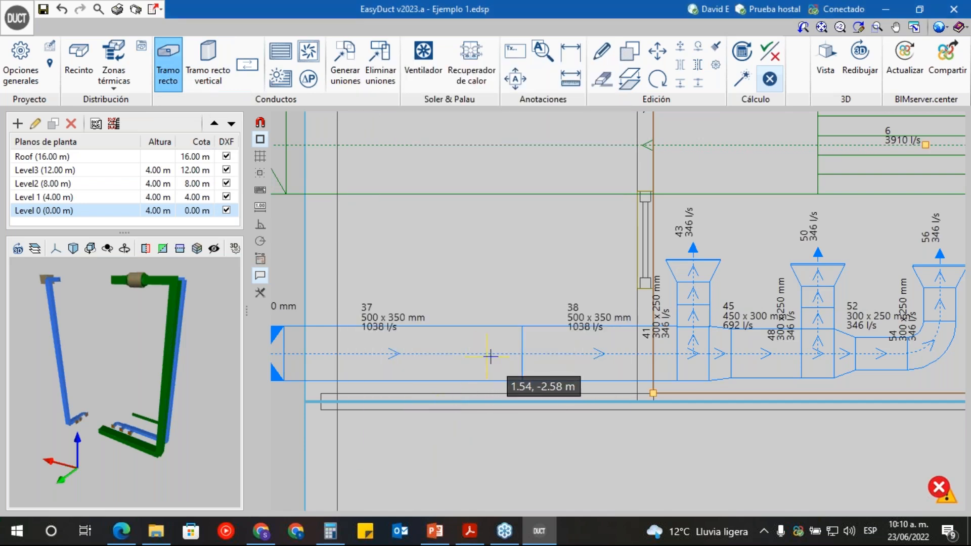
{"action": "left_click", "coordinate": [208, 83]}
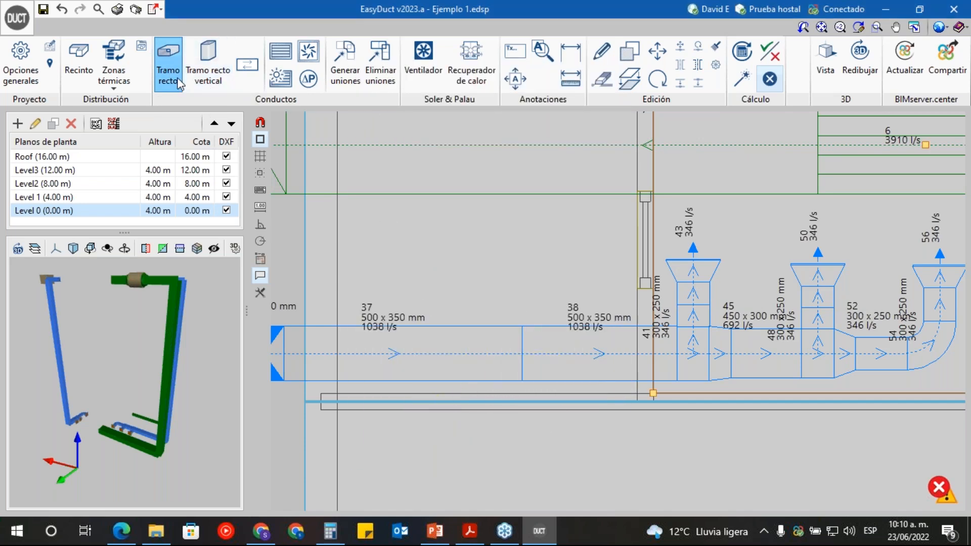
{"action": "left_click", "coordinate": [524, 306]}
{"action": "left_click", "coordinate": [493, 321]}
{"action": "left_click", "coordinate": [390, 449]}
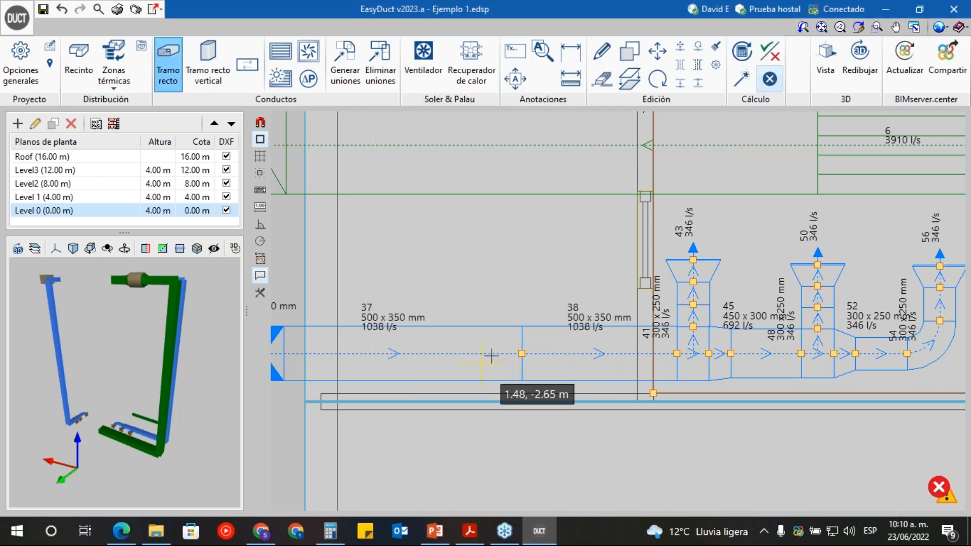
{"action": "left_click", "coordinate": [521, 354]}
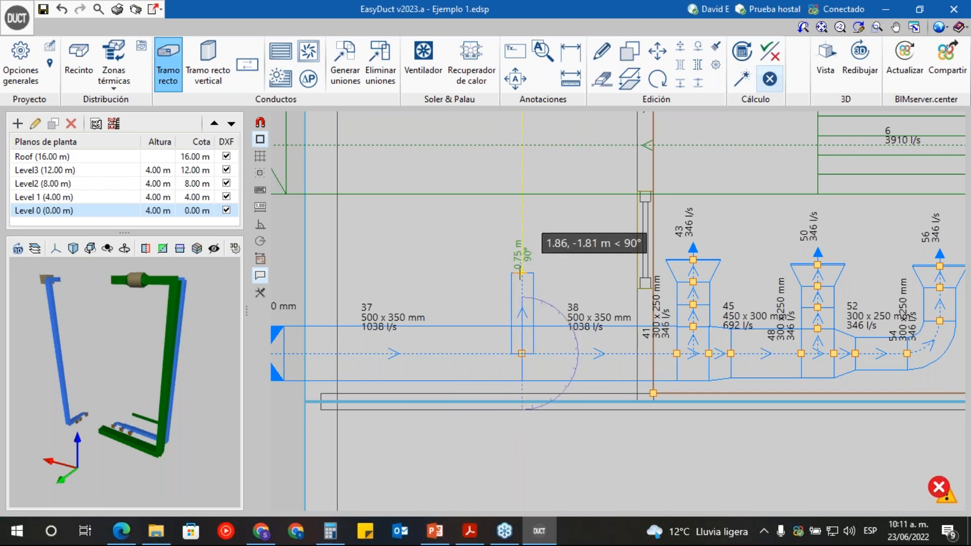
{"action": "key", "text": "Escape"}
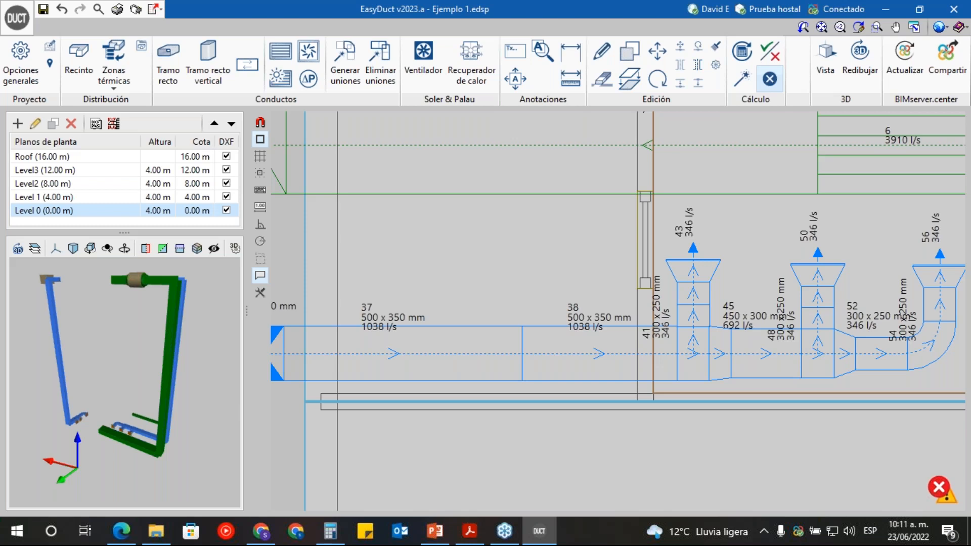
- Draw a diagonal 200 x 200 mm straight duct about 1.19 m long over the Level 0 supply duct, and delete it
{"action": "left_click", "coordinate": [168, 56]}
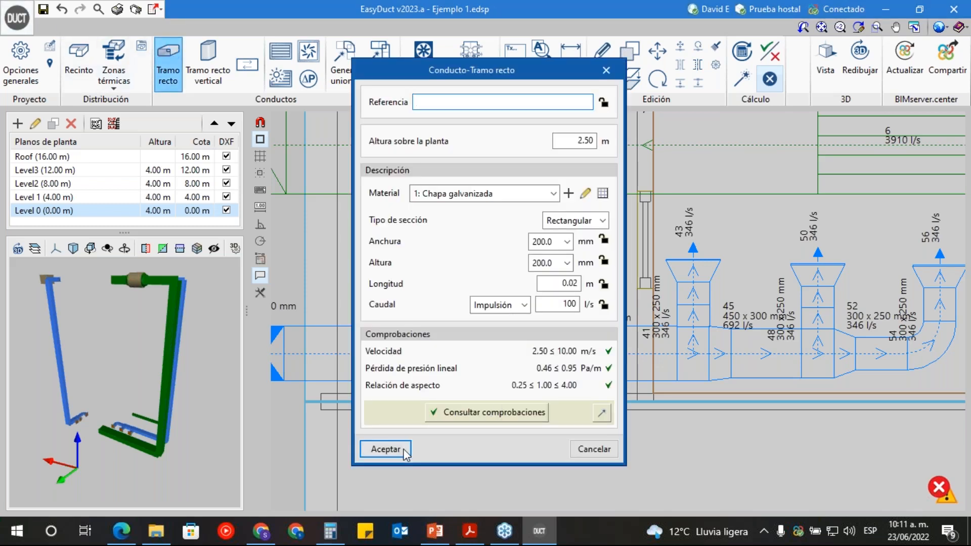
{"action": "left_click", "coordinate": [405, 450]}
{"action": "left_click", "coordinate": [428, 354]}
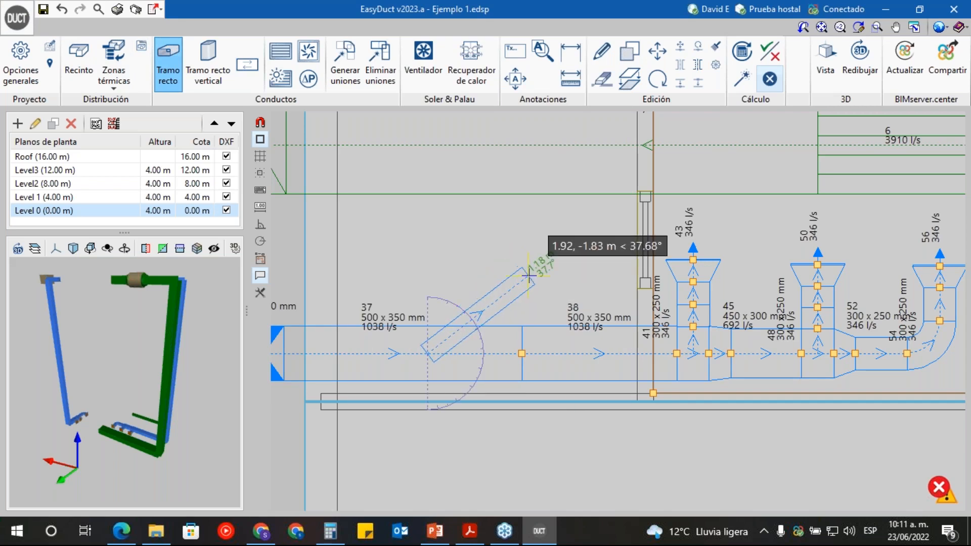
{"action": "left_click", "coordinate": [529, 275]}
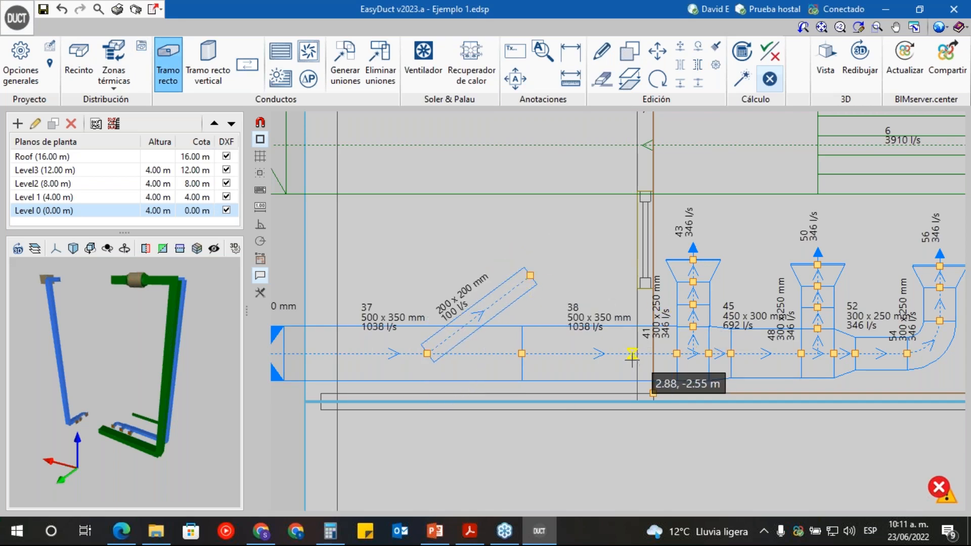
{"action": "right_click", "coordinate": [542, 271]}
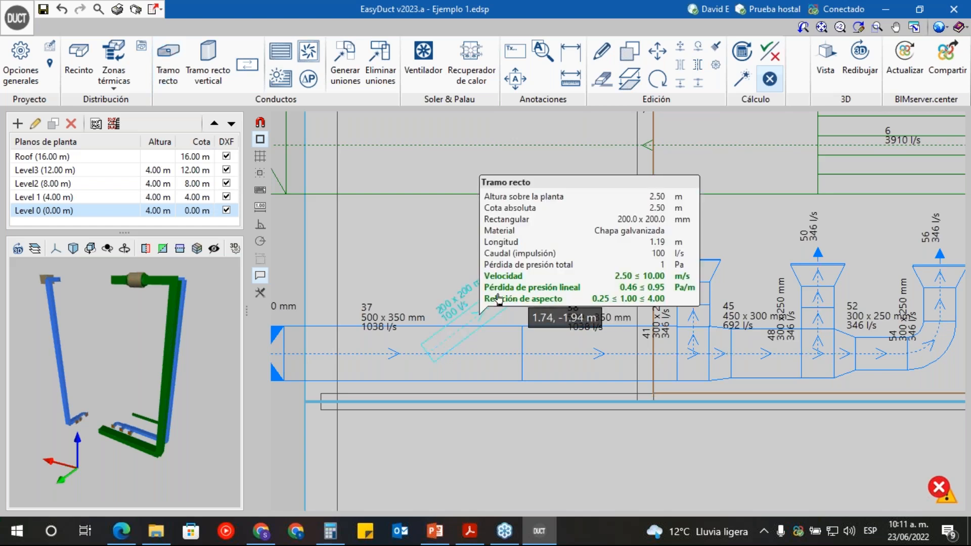
{"action": "right_click", "coordinate": [475, 314]}
{"action": "left_click", "coordinate": [498, 356]}
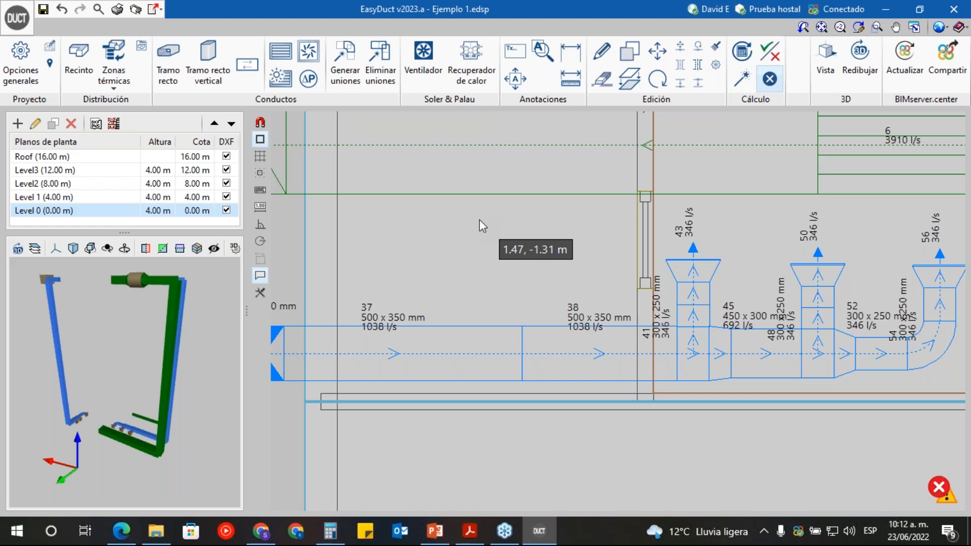
- Show the Roof plan and run the automatic sizing of the duct network
{"action": "scroll", "coordinate": [628, 197], "scroll_direction": "down", "scroll_amount": 5}
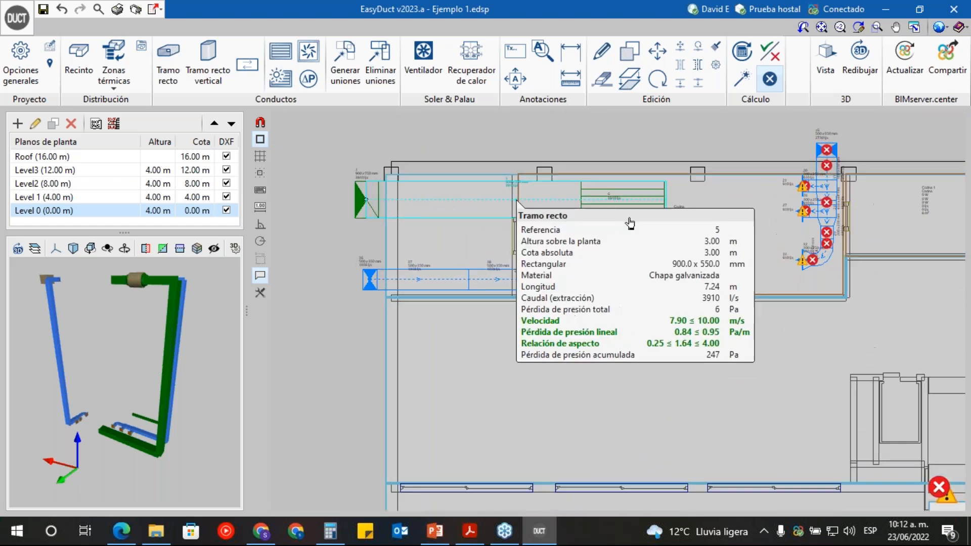
{"action": "scroll", "coordinate": [697, 200], "scroll_direction": "up", "scroll_amount": 5}
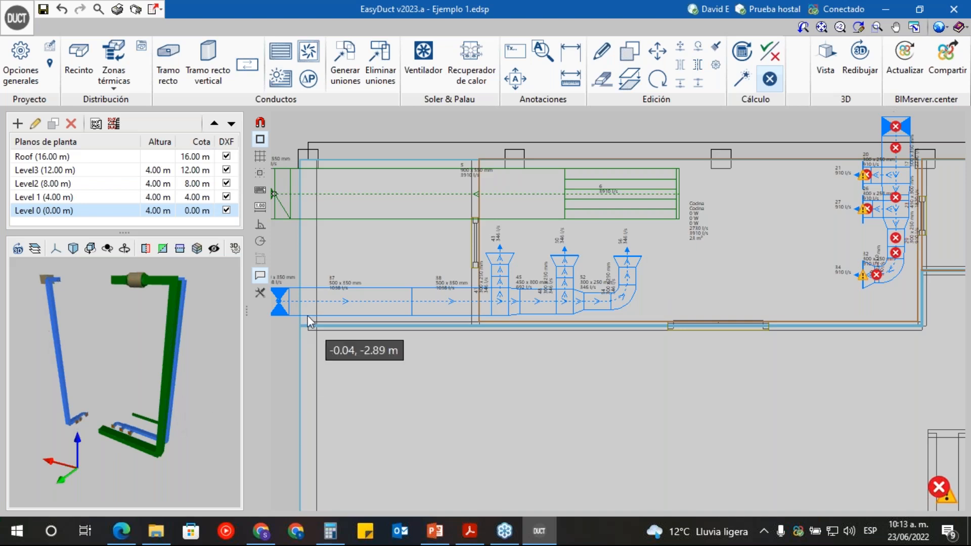
{"action": "scroll", "coordinate": [306, 320], "scroll_direction": "down", "scroll_amount": 2}
{"action": "left_click", "coordinate": [60, 161]}
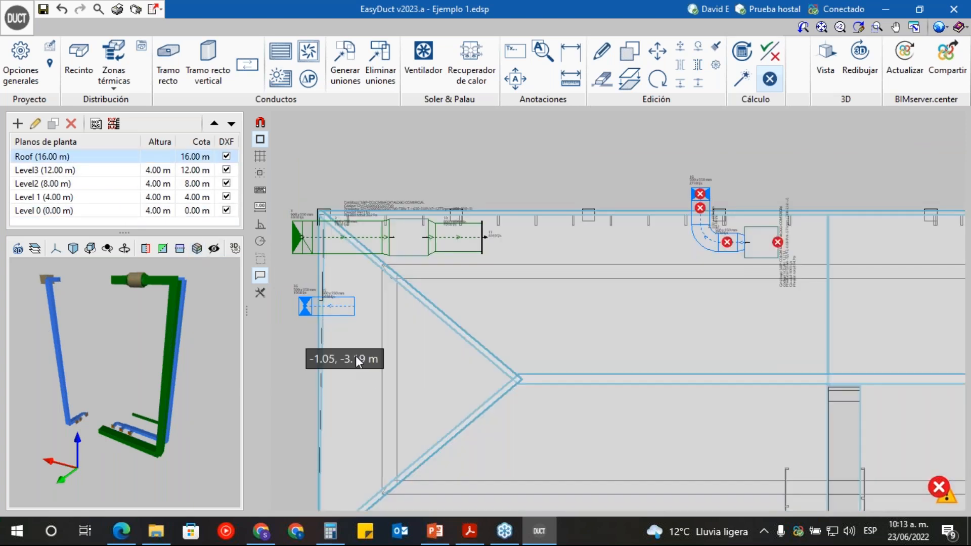
{"action": "mouse_move", "coordinate": [342, 312]}
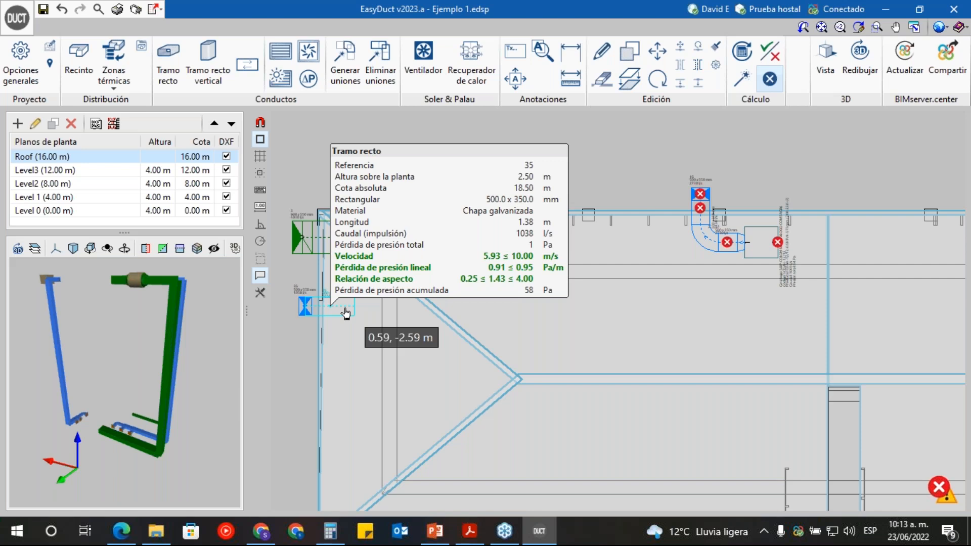
{"action": "left_click", "coordinate": [743, 86]}
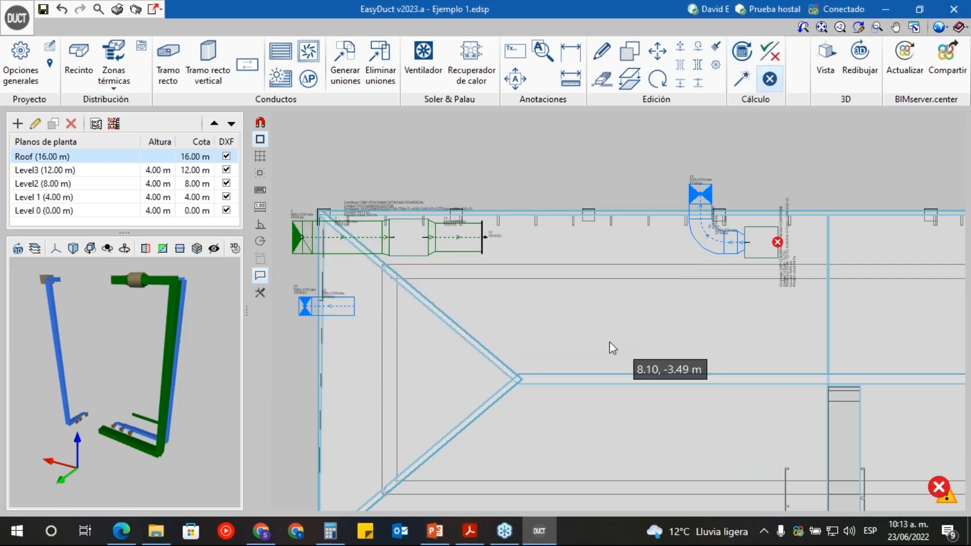
{"action": "middle_click_drag", "start_coordinate": [671, 314], "coordinate": [634, 326]}
{"action": "scroll", "coordinate": [587, 330], "scroll_direction": "down", "scroll_amount": 1}
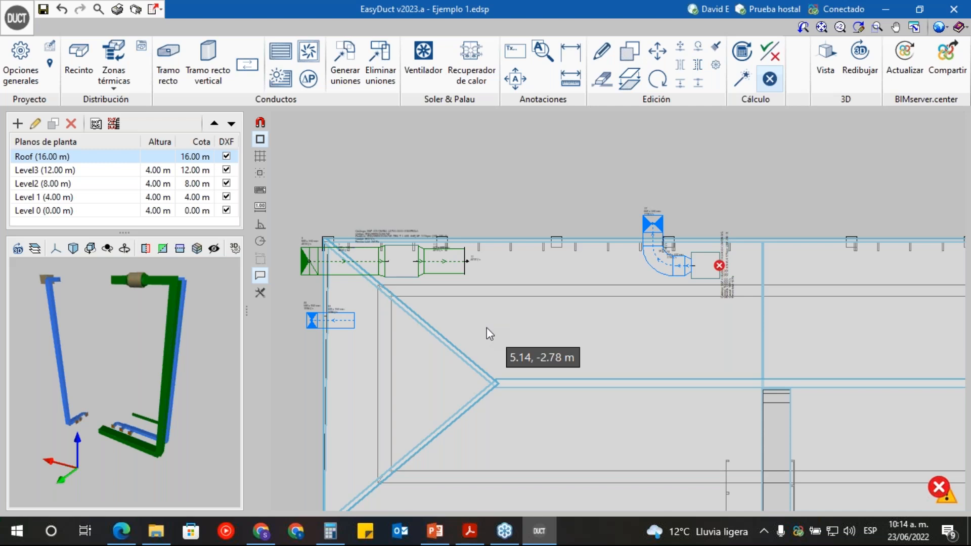
- Review the data of the roof supply duct and of the kitchen extraction duct on Level 0
{"action": "mouse_move", "coordinate": [351, 326]}
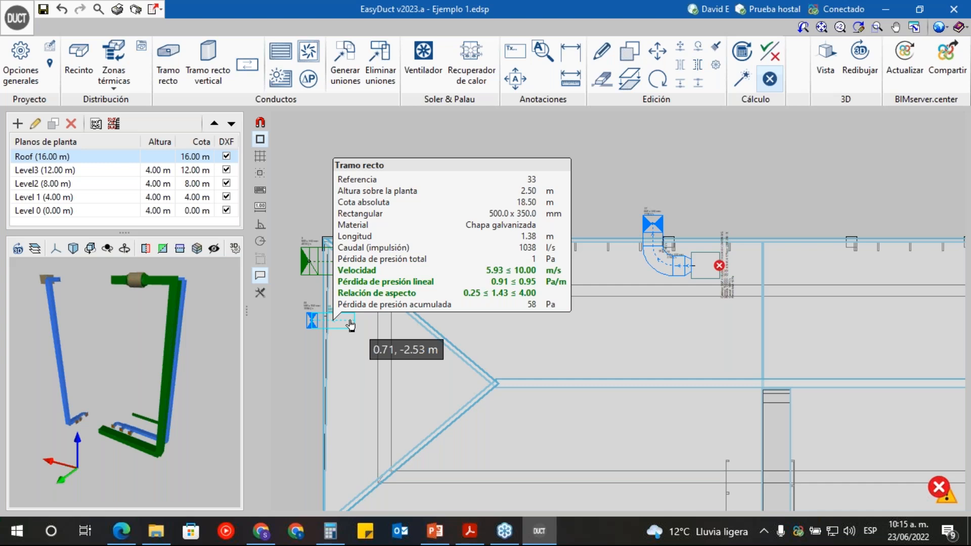
{"action": "mouse_move", "coordinate": [432, 541]}
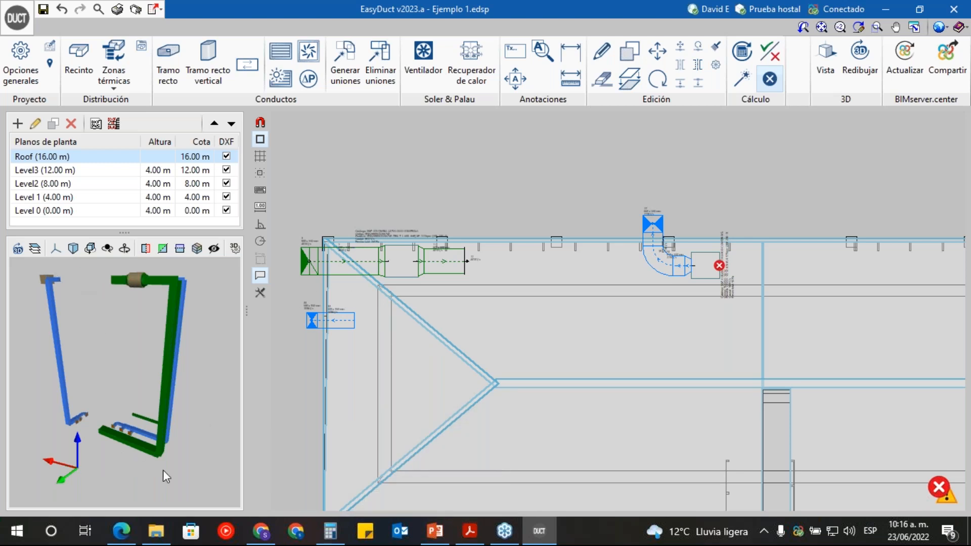
{"action": "left_click", "coordinate": [129, 215]}
{"action": "scroll", "coordinate": [454, 266], "scroll_direction": "up", "scroll_amount": 2}
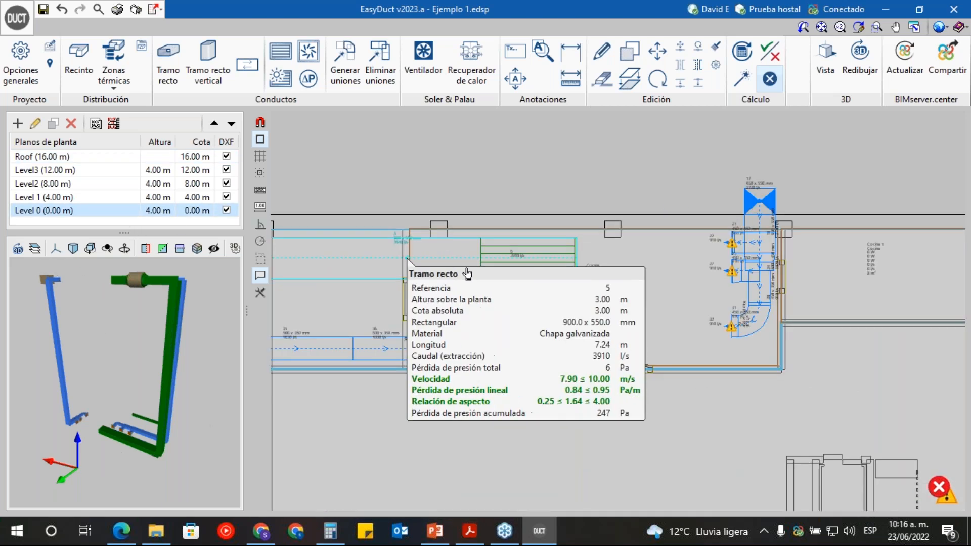
{"action": "mouse_move", "coordinate": [455, 264]}
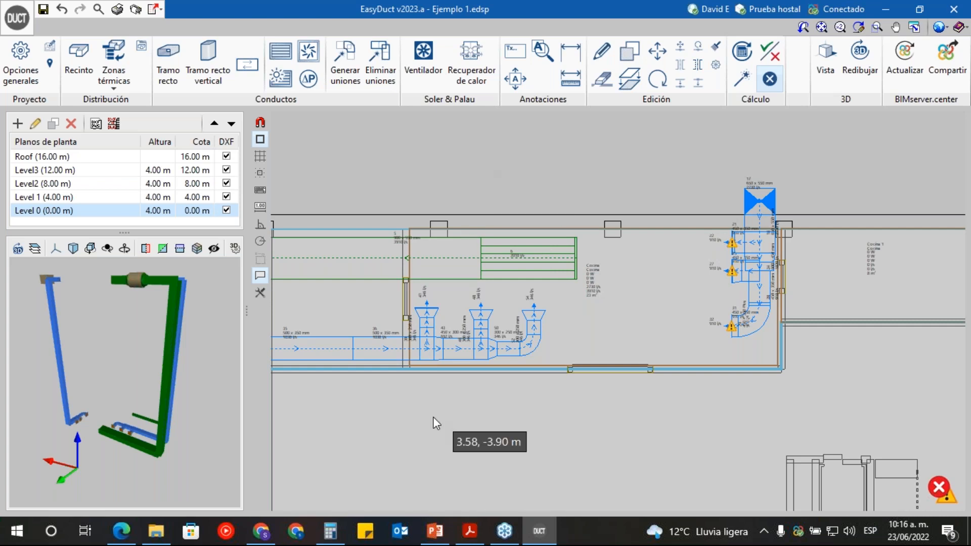
- Switch to PowerPoint, view the presentation's references slide, and return to EasyDuct
{"action": "left_click", "coordinate": [435, 531]}
{"action": "scroll", "coordinate": [117, 408], "scroll_direction": "down", "scroll_amount": 5}
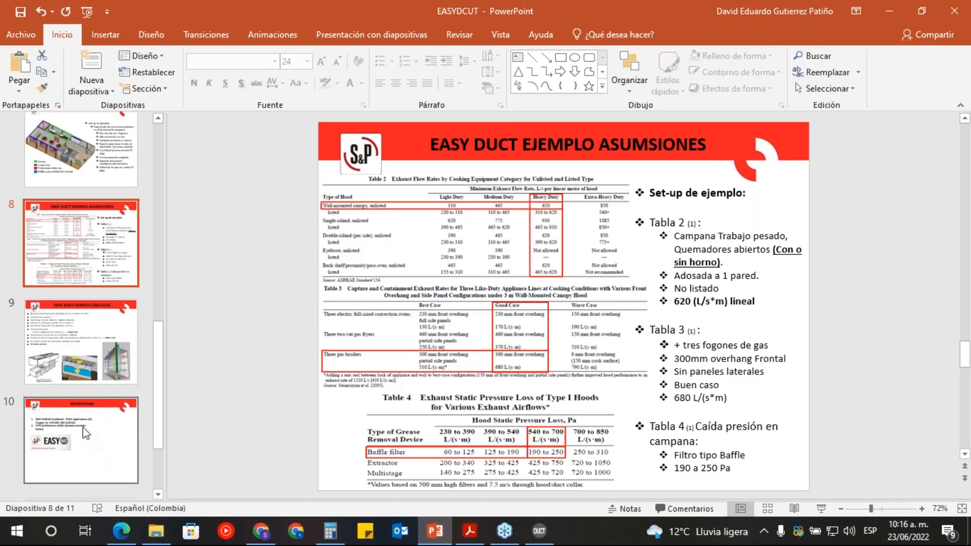
{"action": "left_click", "coordinate": [73, 374]}
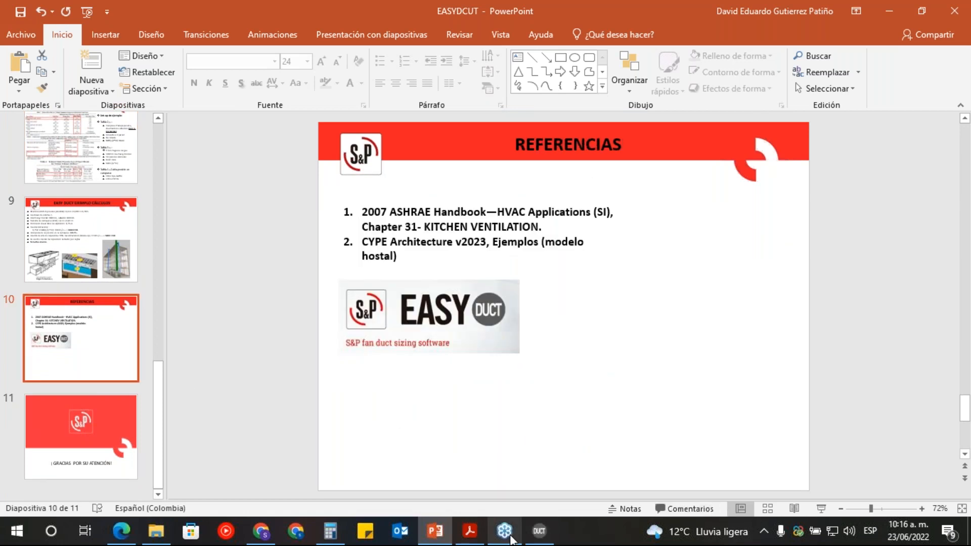
{"action": "left_click", "coordinate": [540, 532]}
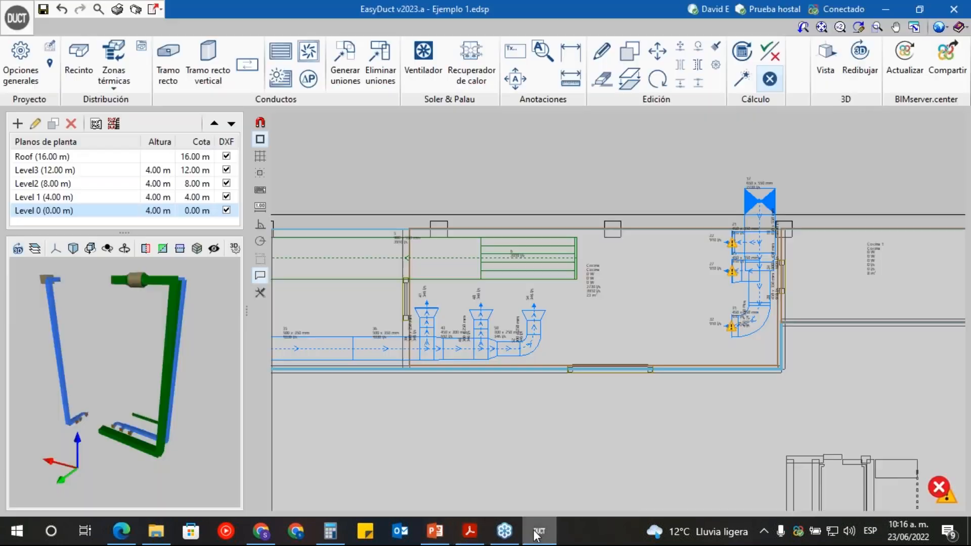
- Create an unnamed material with 0.03 mm roughness for the 900 x 550 mm extraction duct, looking through its rectangular duct dimensions
{"action": "left_click", "coordinate": [354, 292]}
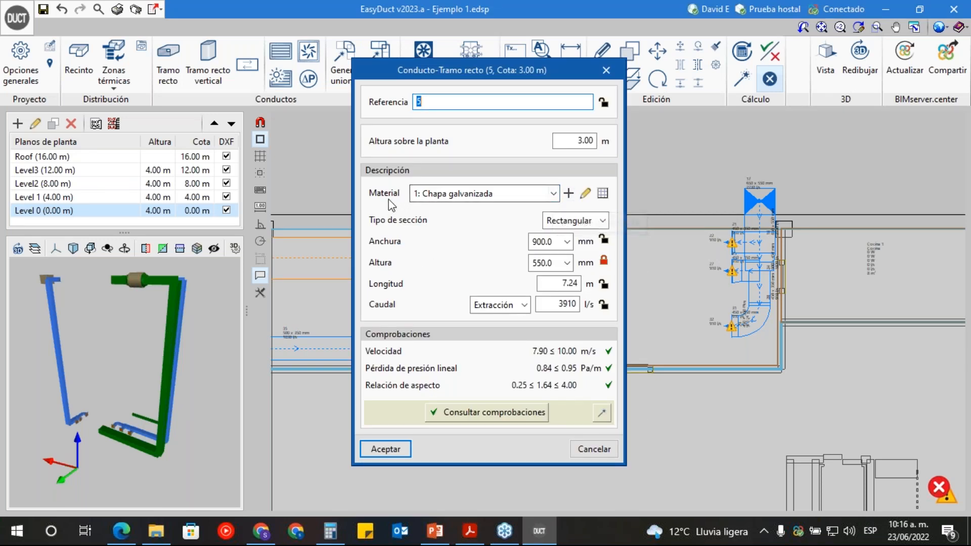
{"action": "left_click", "coordinate": [568, 193]}
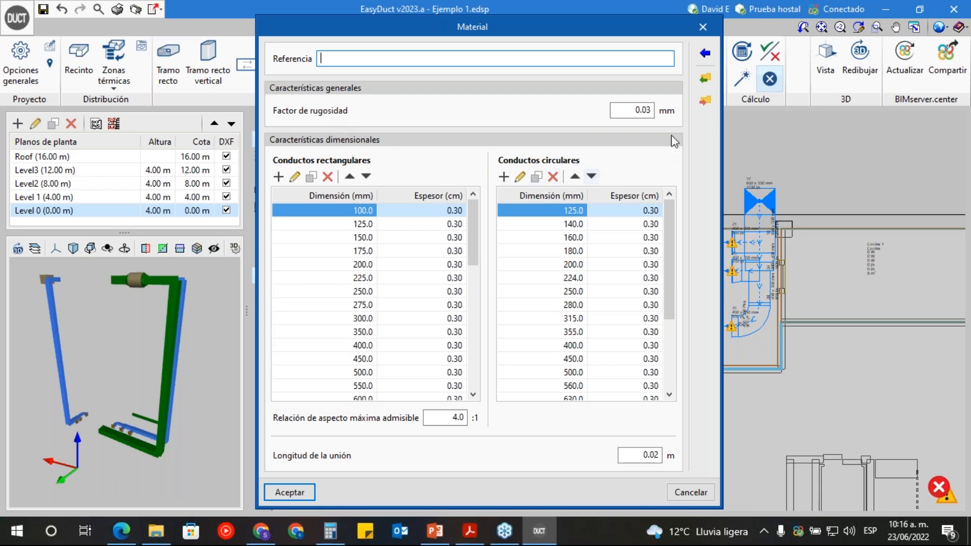
{"action": "double_click", "coordinate": [638, 110]}
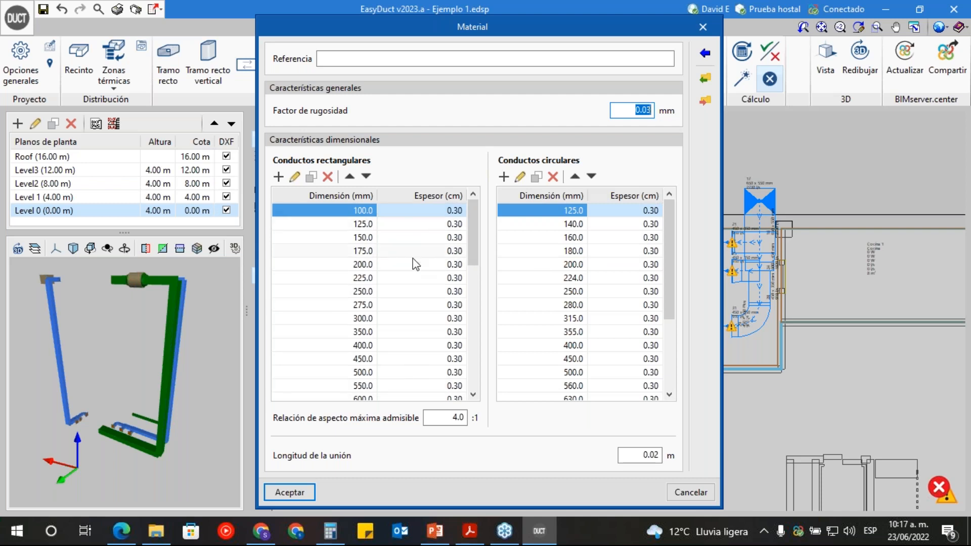
{"action": "scroll", "coordinate": [423, 303], "scroll_direction": "down", "scroll_amount": 14}
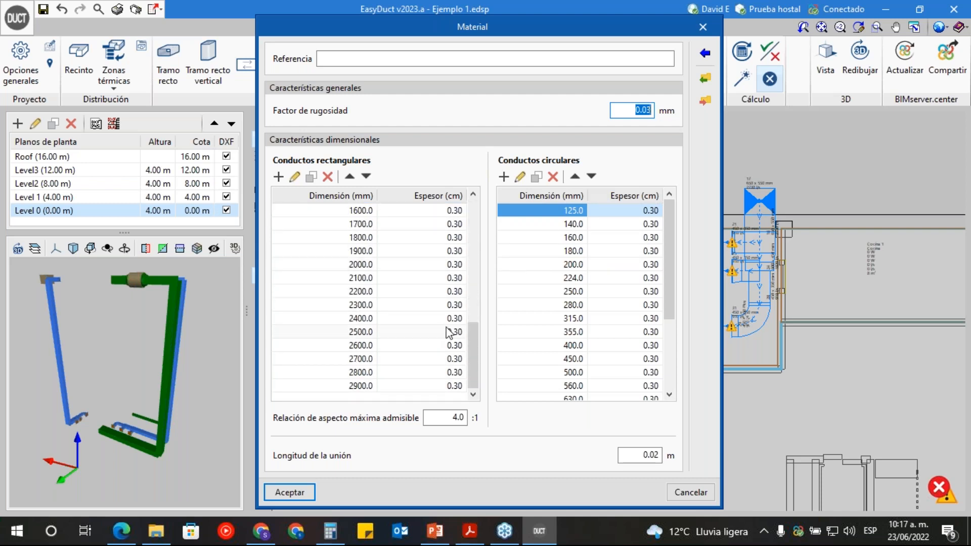
{"action": "left_click_drag", "start_coordinate": [473, 341], "coordinate": [474, 219]}
{"action": "scroll", "coordinate": [394, 286], "scroll_direction": "down", "scroll_amount": 6}
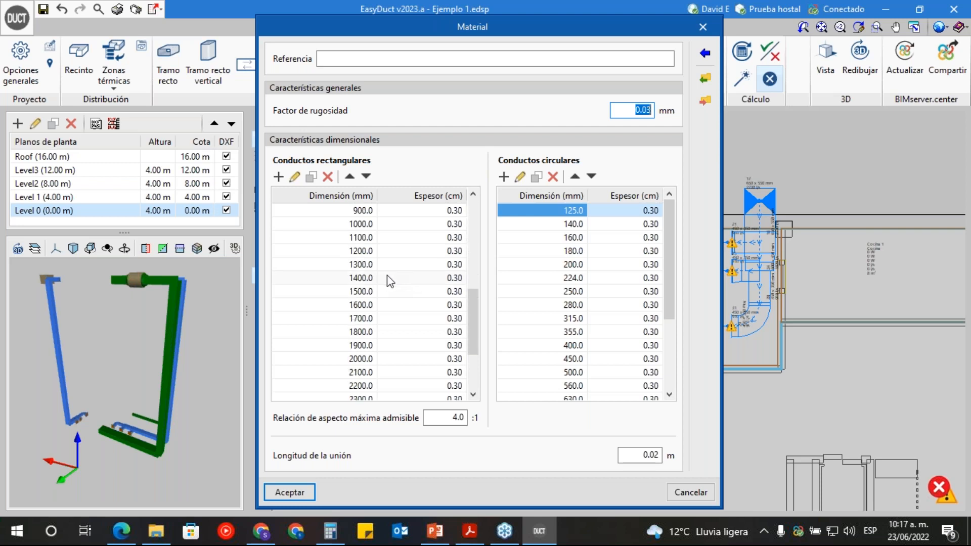
{"action": "scroll", "coordinate": [390, 282], "scroll_direction": "down", "scroll_amount": 3}
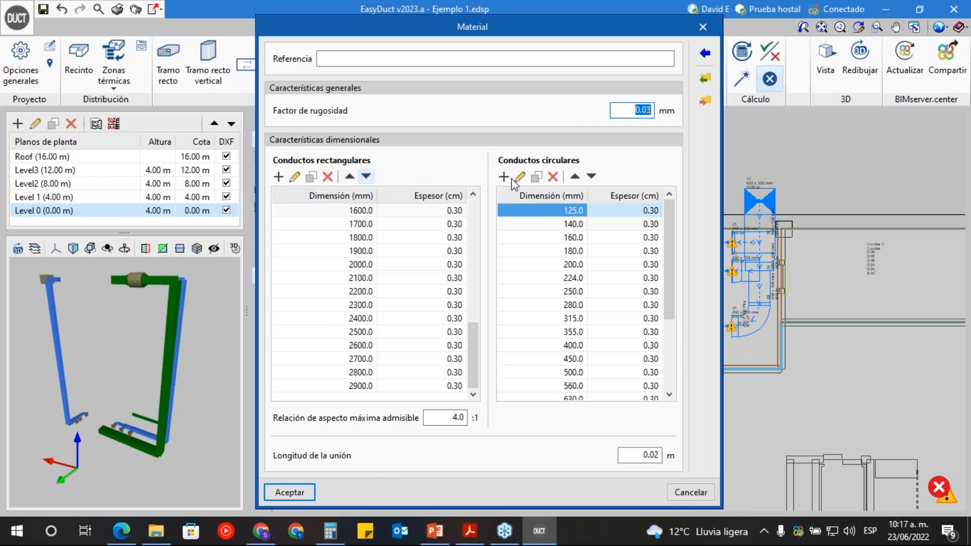
{"action": "left_click", "coordinate": [290, 492]}
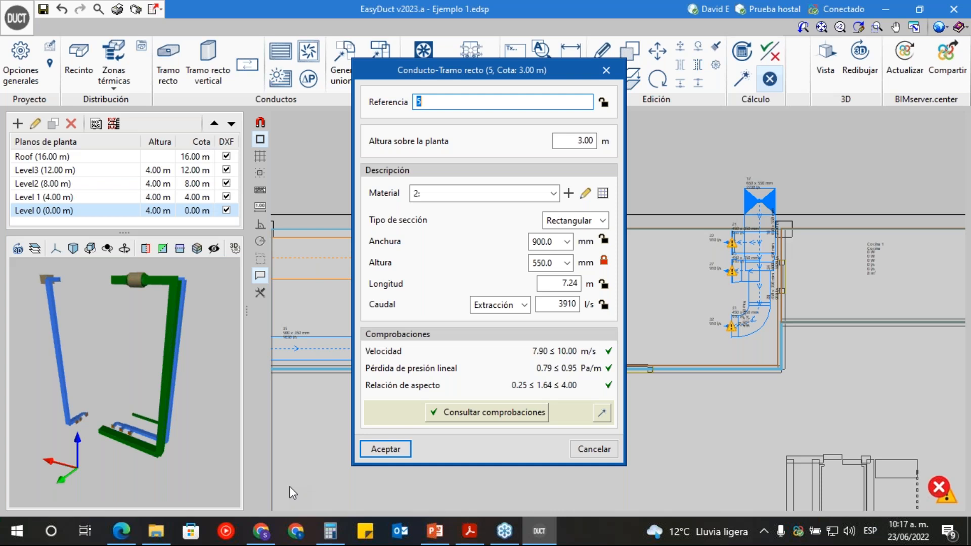
- Switch back to PowerPoint to show the references slide again
{"action": "left_click", "coordinate": [435, 531]}
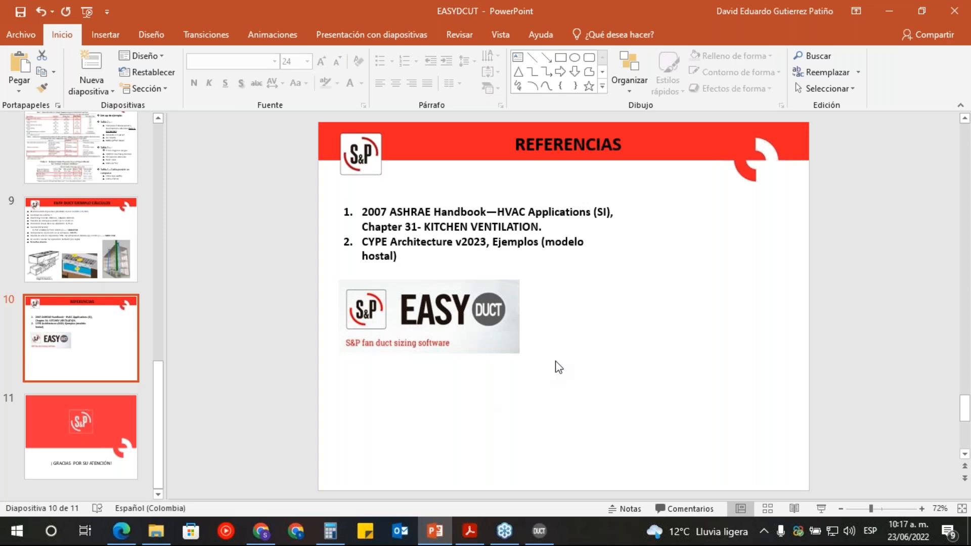